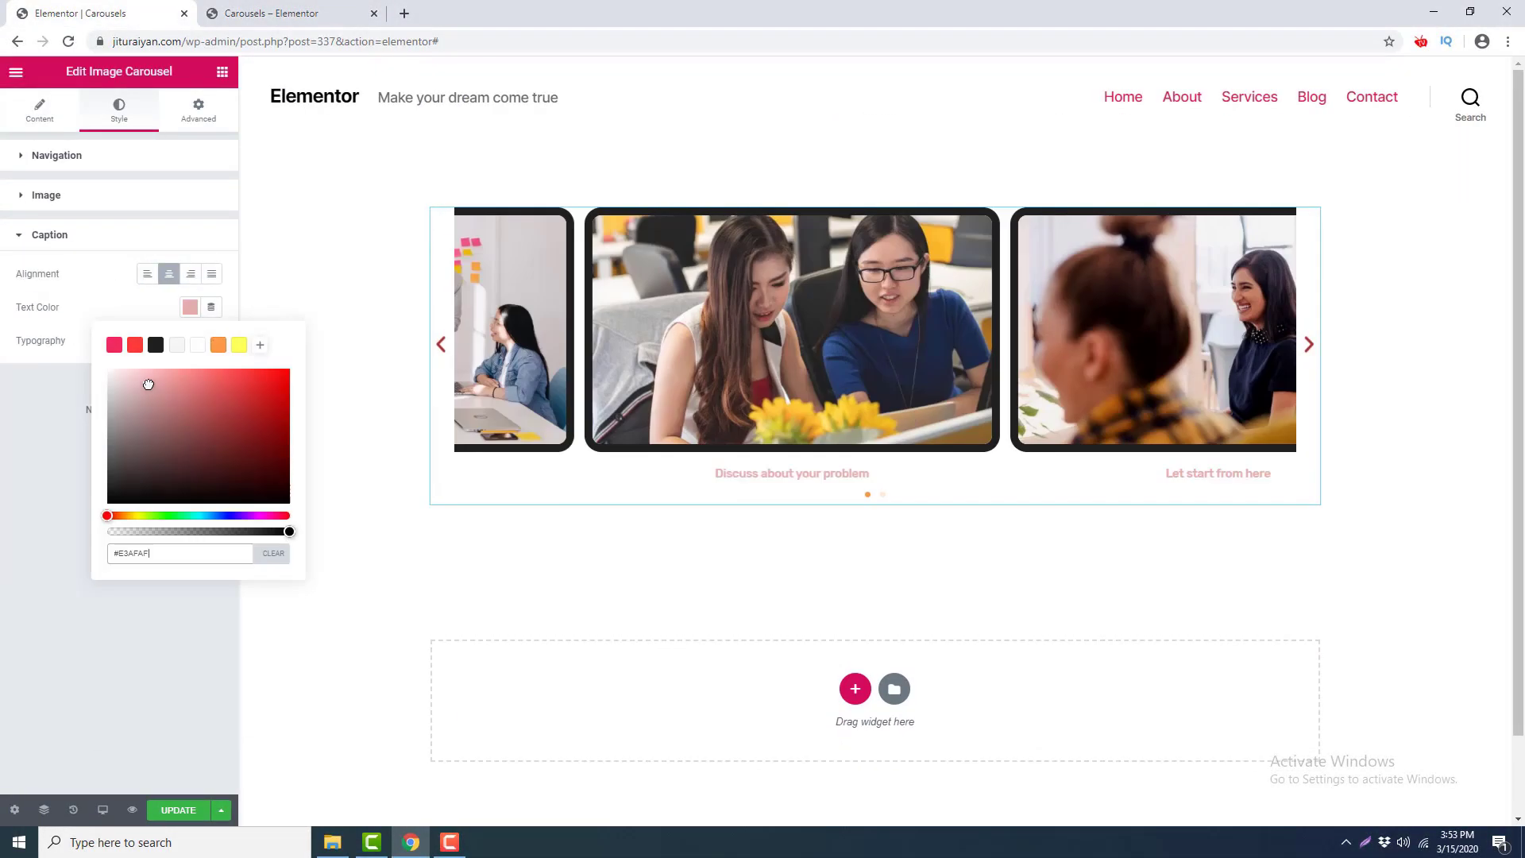
middle_click(1399, 293)
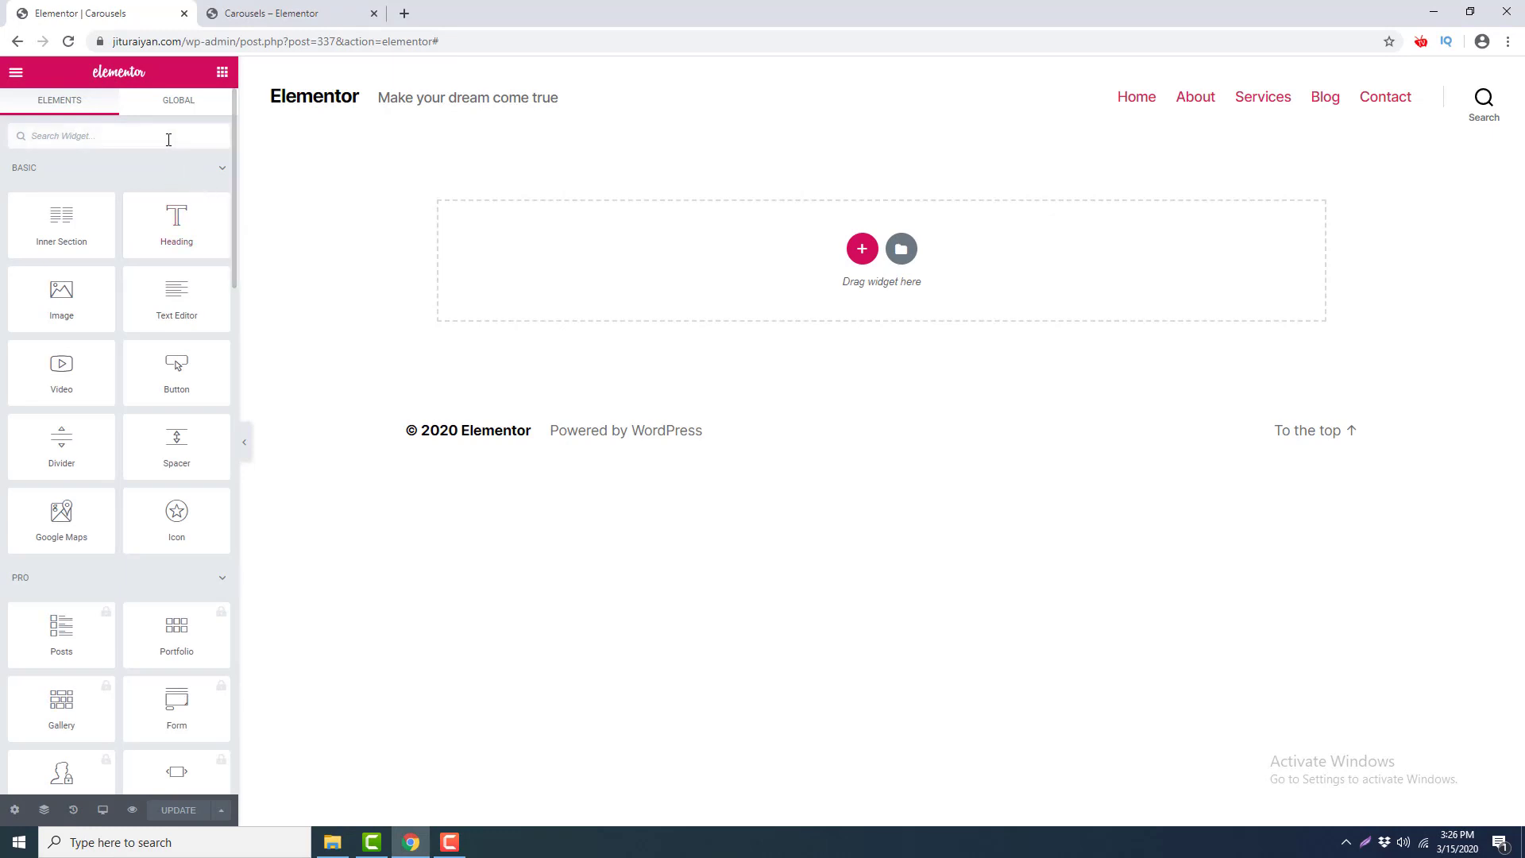
Search the widgets for "carousel" and add the Image Carousel widget to the empty section of the page.
type("carousel")
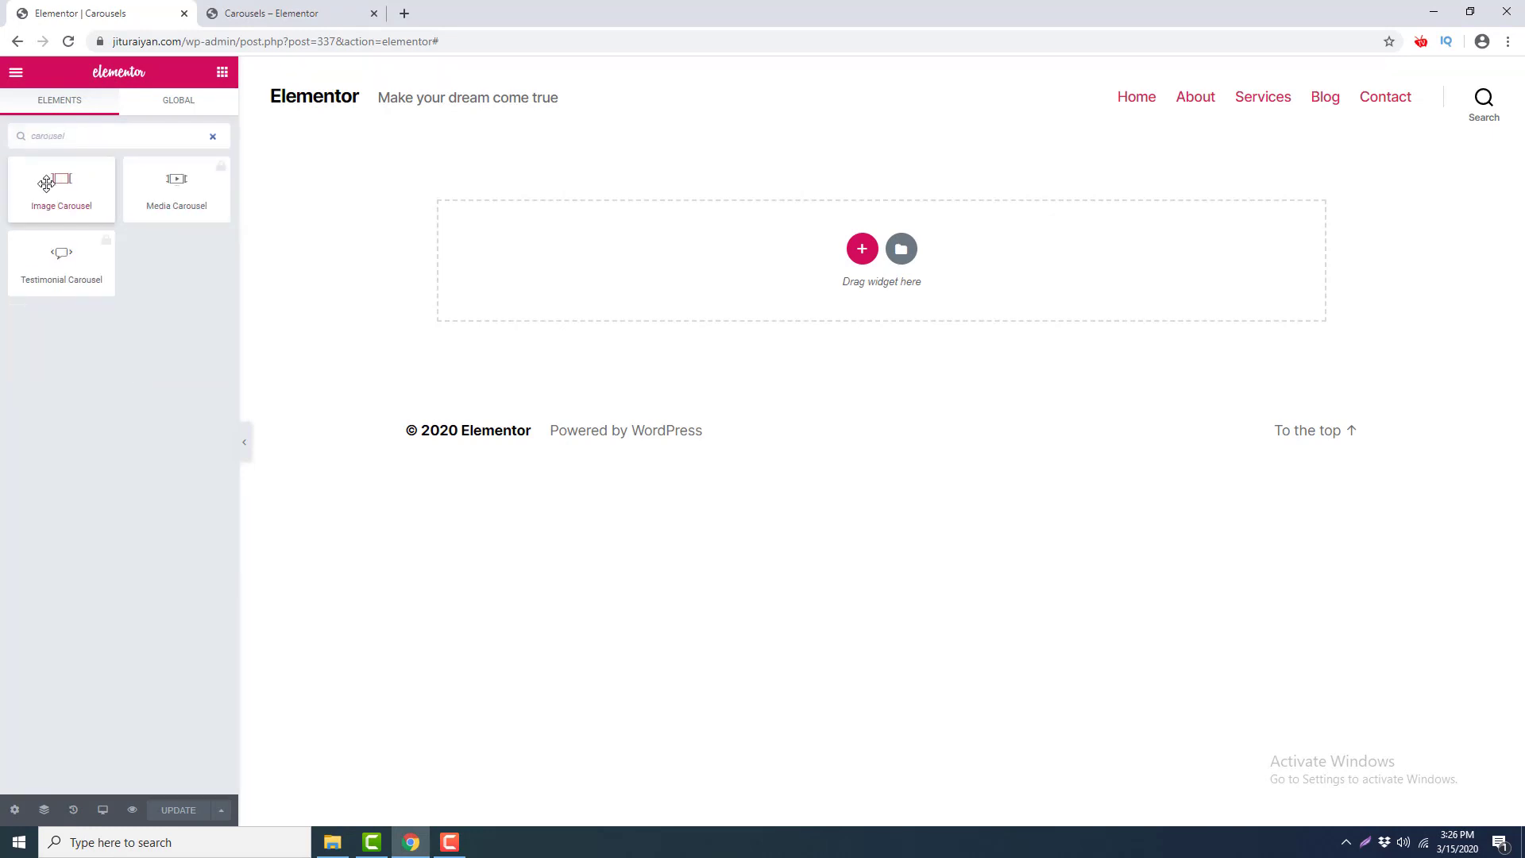
left_click_drag(57, 184, 903, 253)
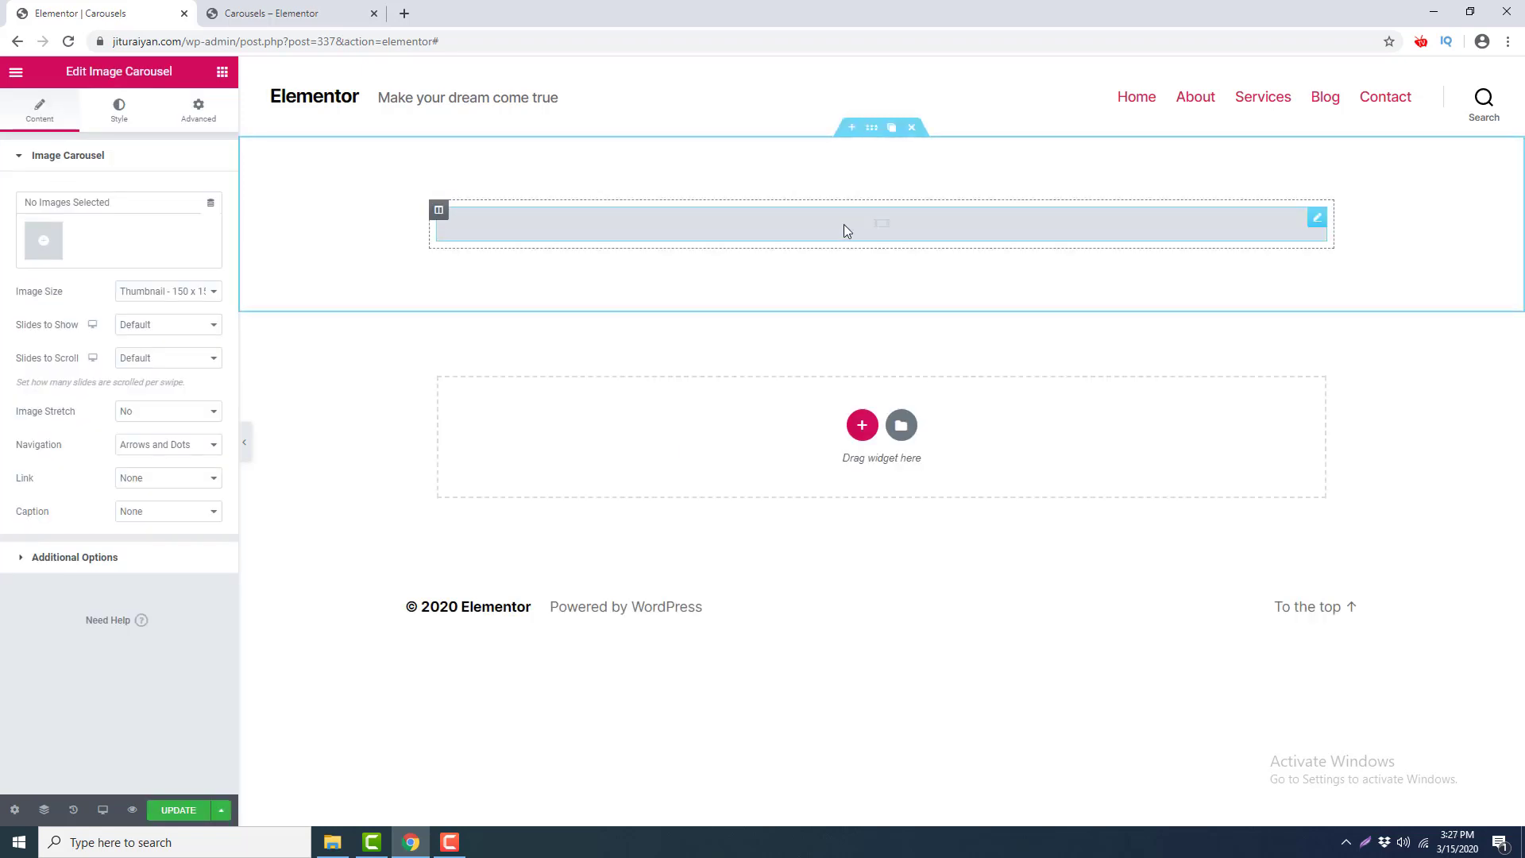
Create a new gallery for the carousel from four office teamwork photos in the media library.
left_click(45, 248)
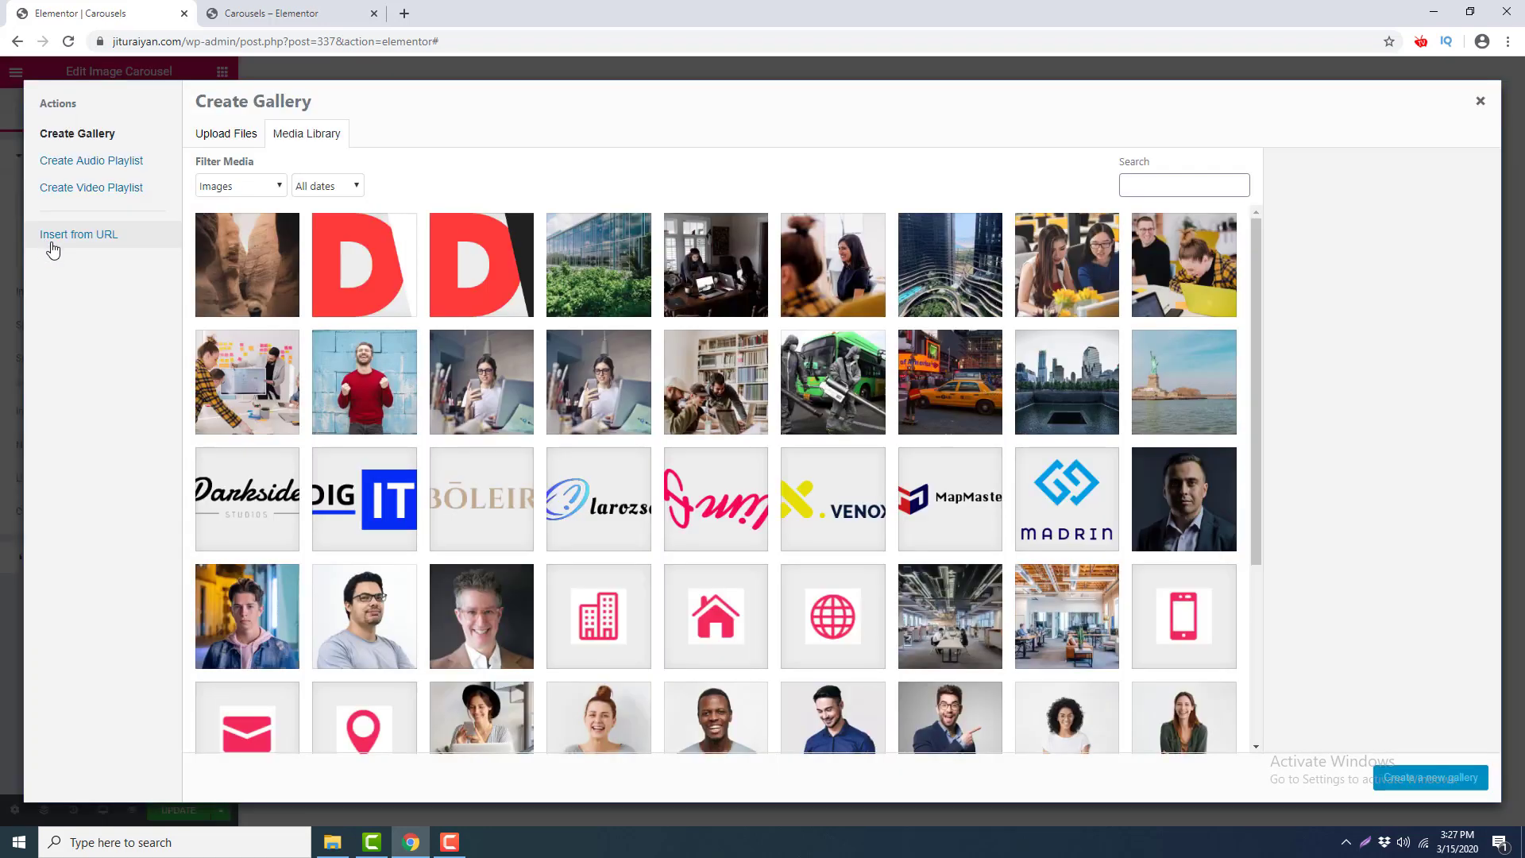
left_click(826, 274)
left_click(1067, 264)
left_click(1184, 265)
left_click(247, 382)
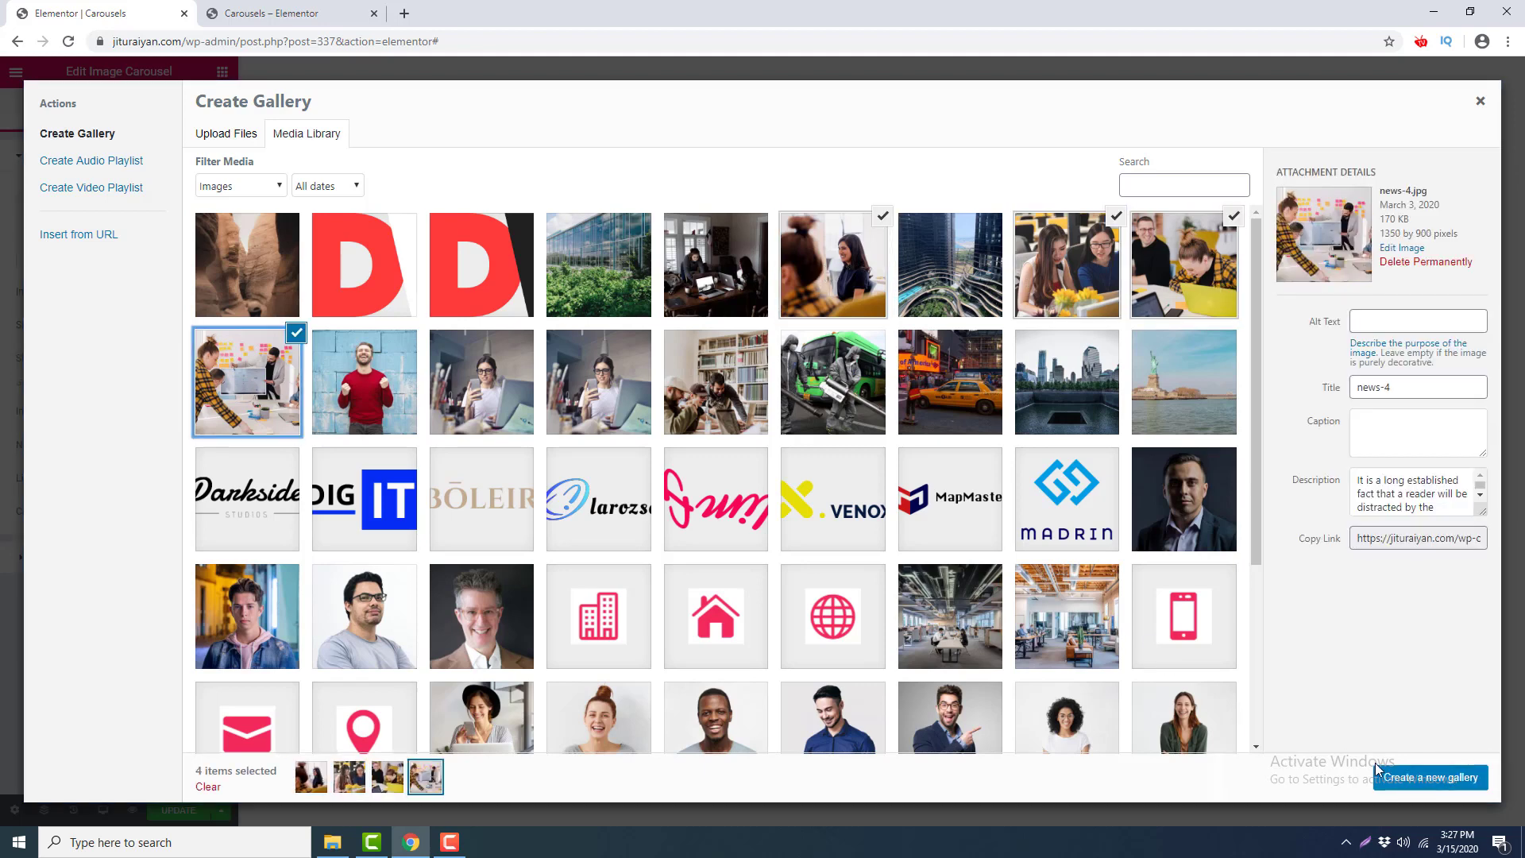
left_click(1389, 778)
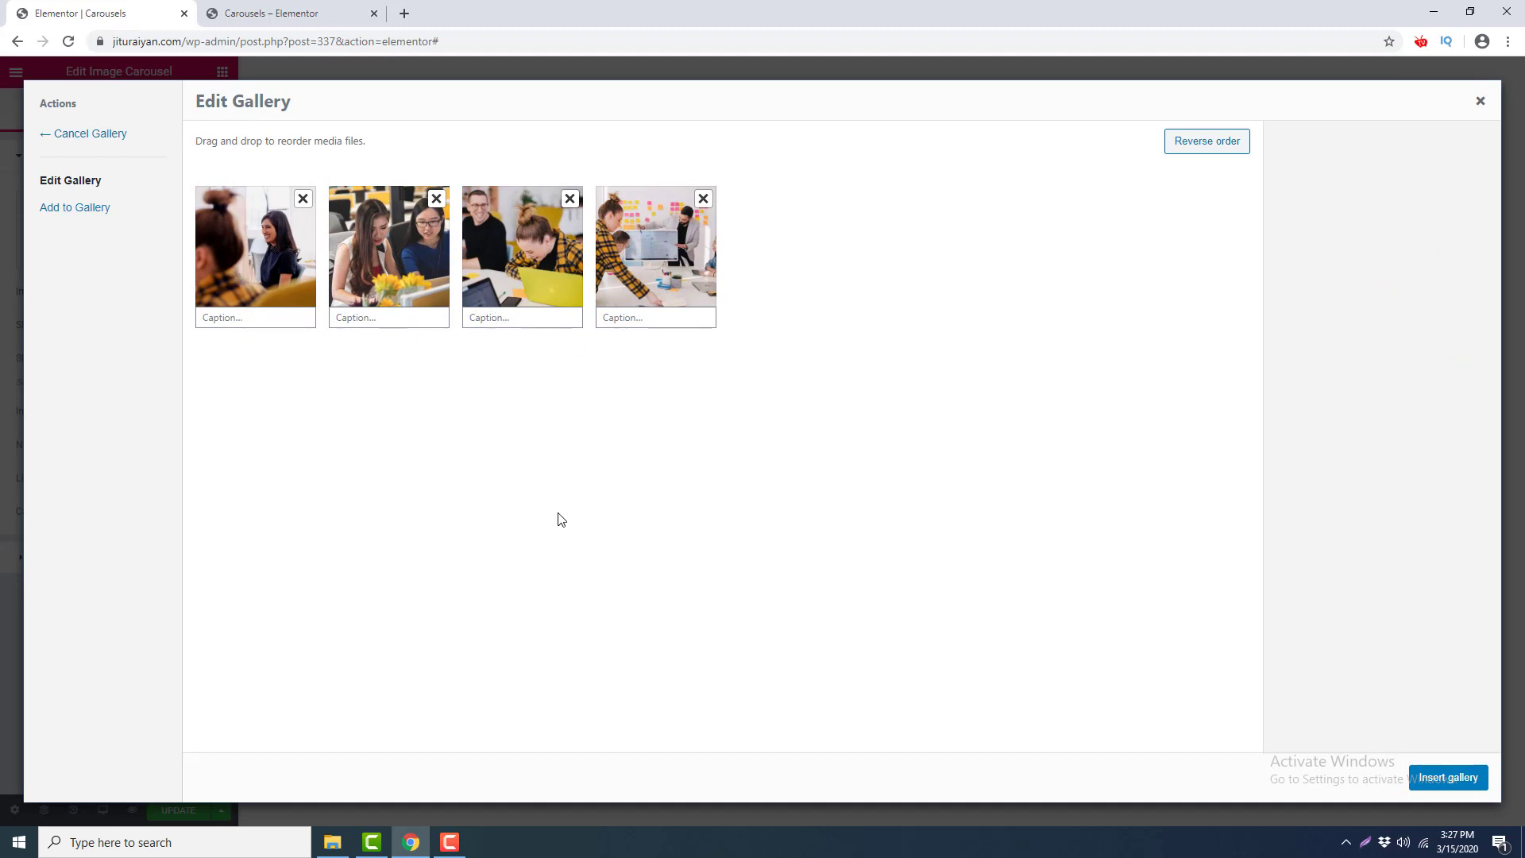
Caption the four gallery images in order "Let start from here", "Discuss about your problem", "Success is not so far" and "Find out the solution".
left_click(230, 318)
type("Let start from here")
left_click(389, 318)
type("Discuss about your problem")
left_click(523, 317)
type("Success is not so far")
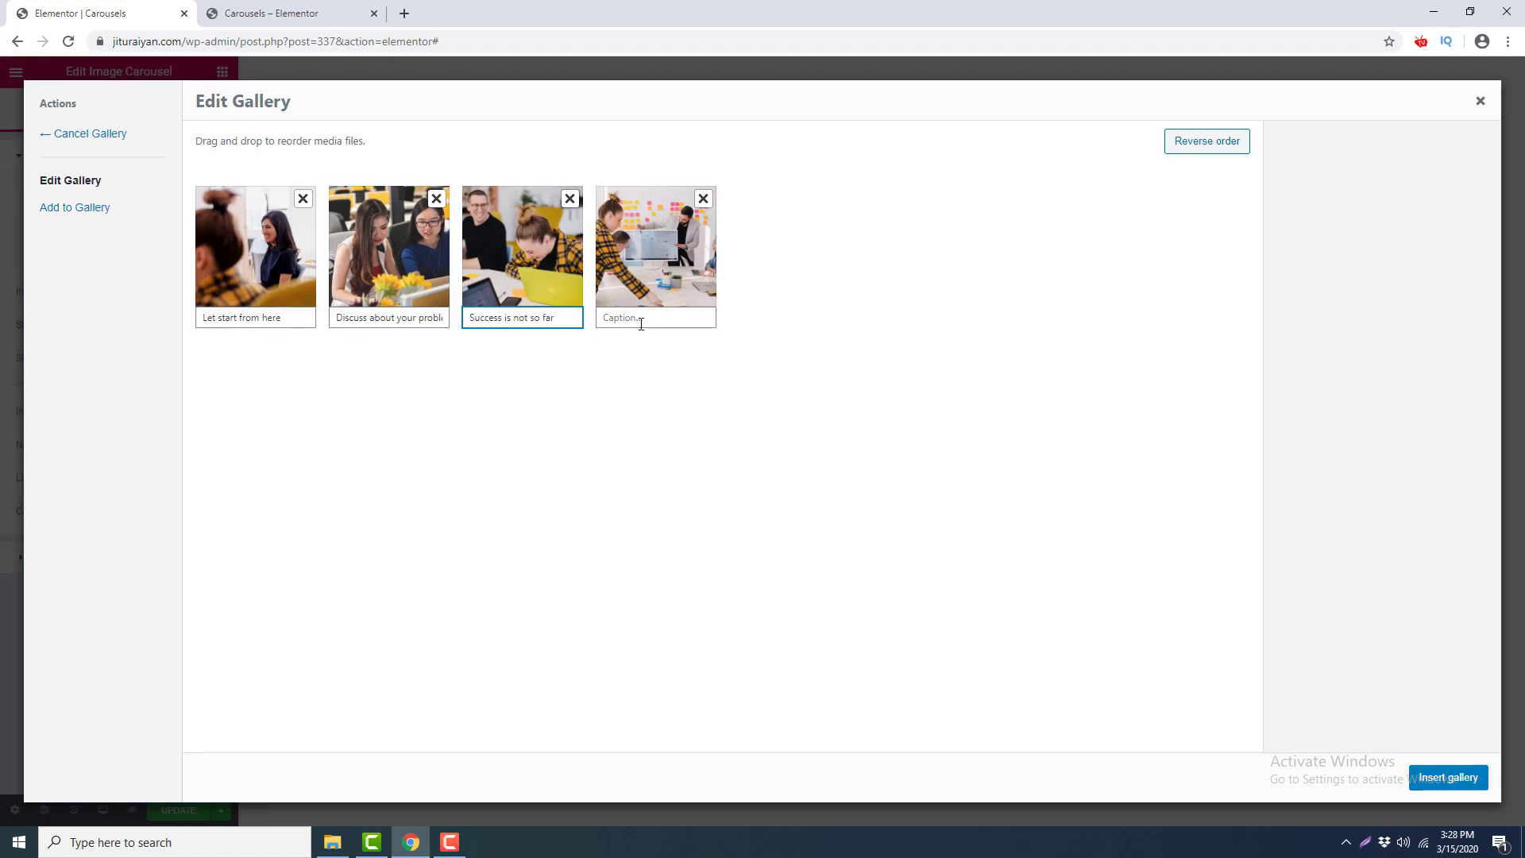
left_click(641, 318)
type("Find out the solution")
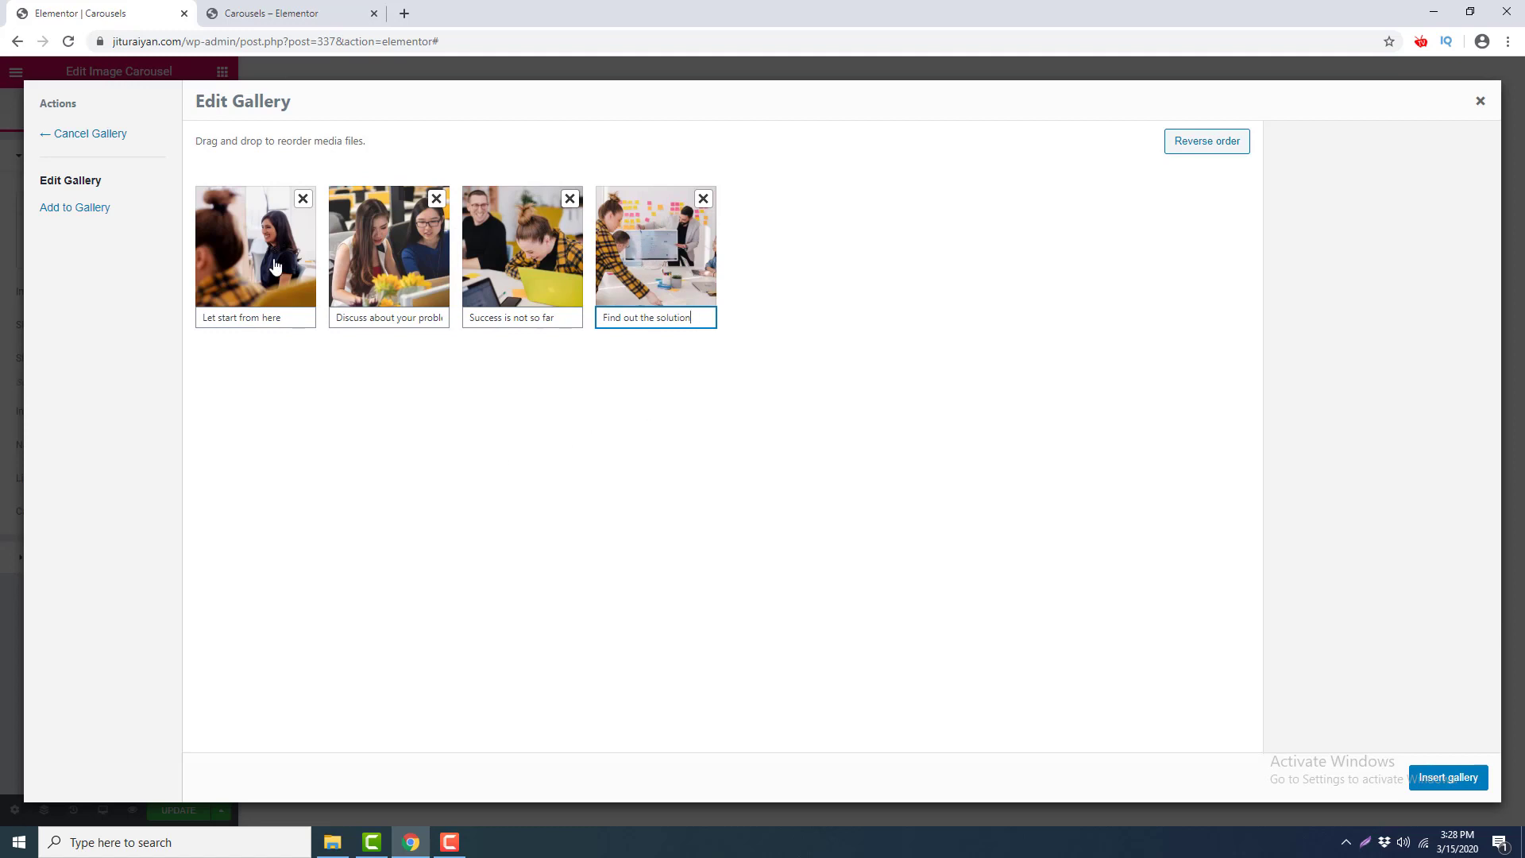
Move the "Find out the solution" image to third place and insert the gallery into the carousel.
left_click_drag(669, 284, 548, 313)
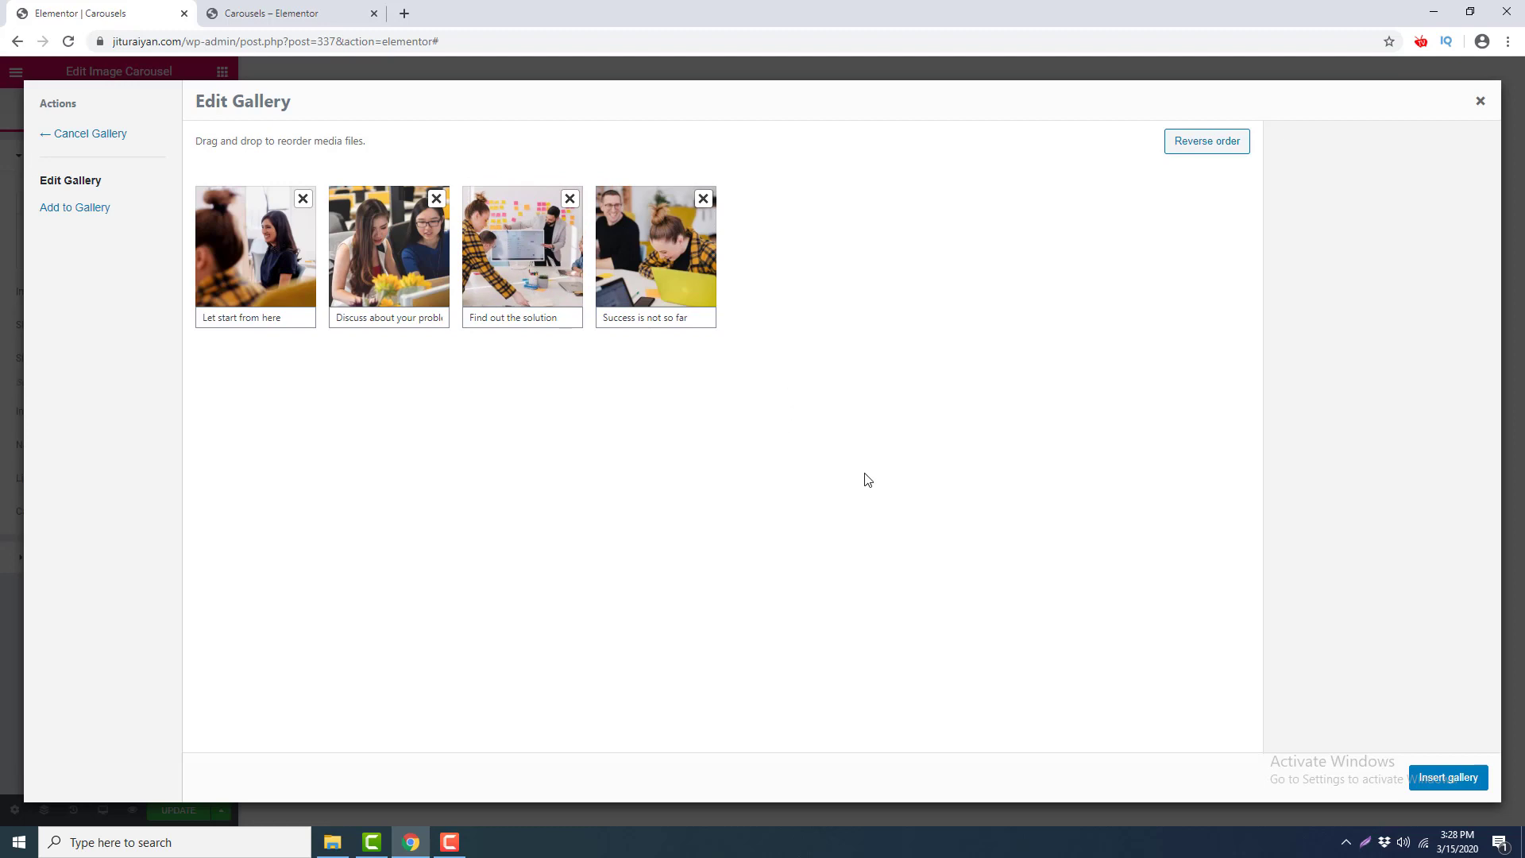
left_click(1455, 774)
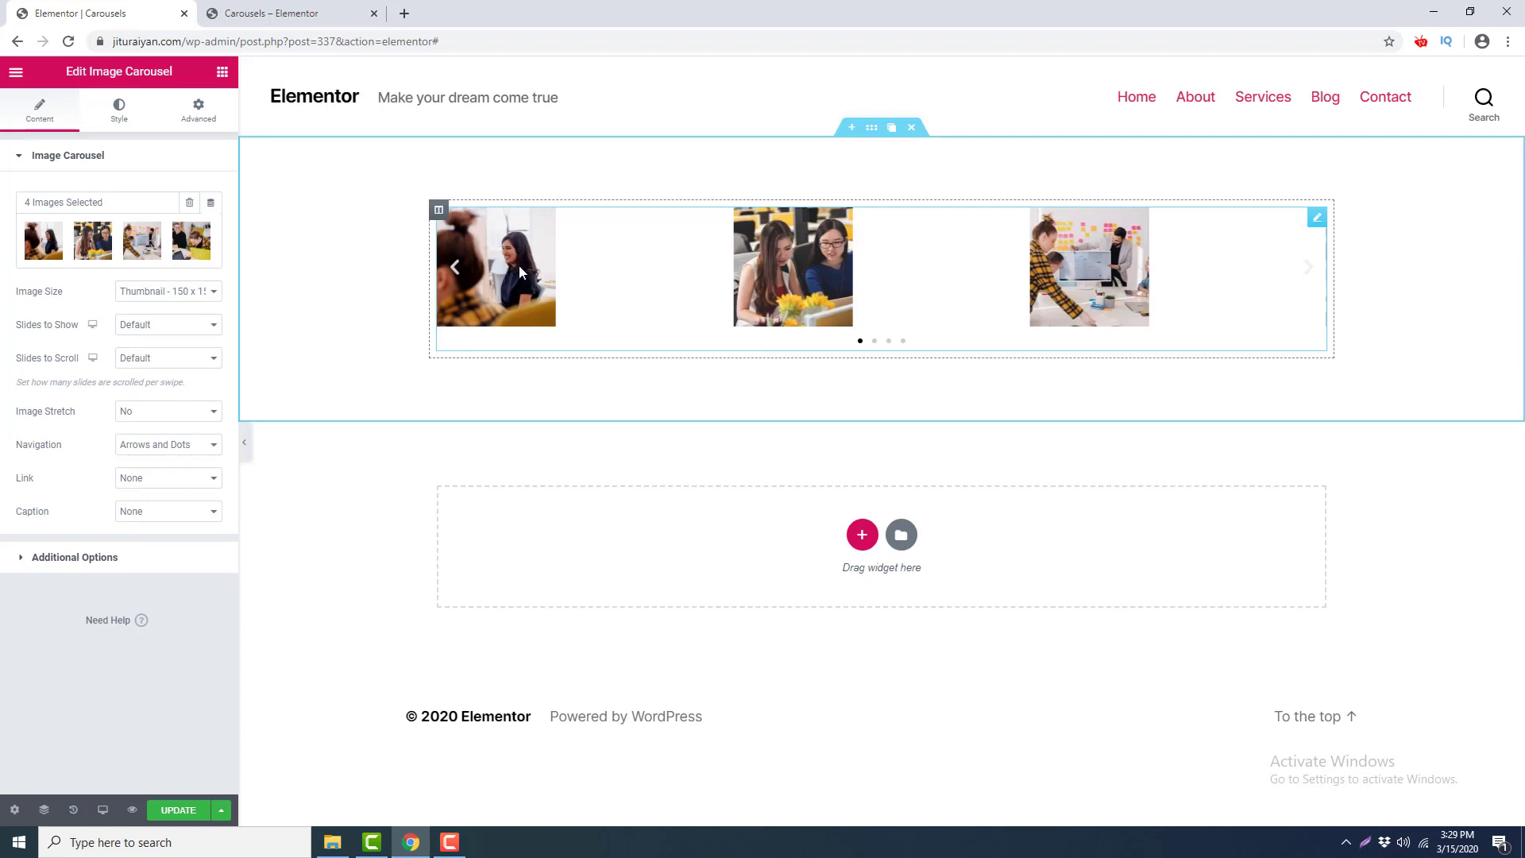
Try the Full image size, and apply a Custom image size of 700 x 400 instead.
left_click(191, 296)
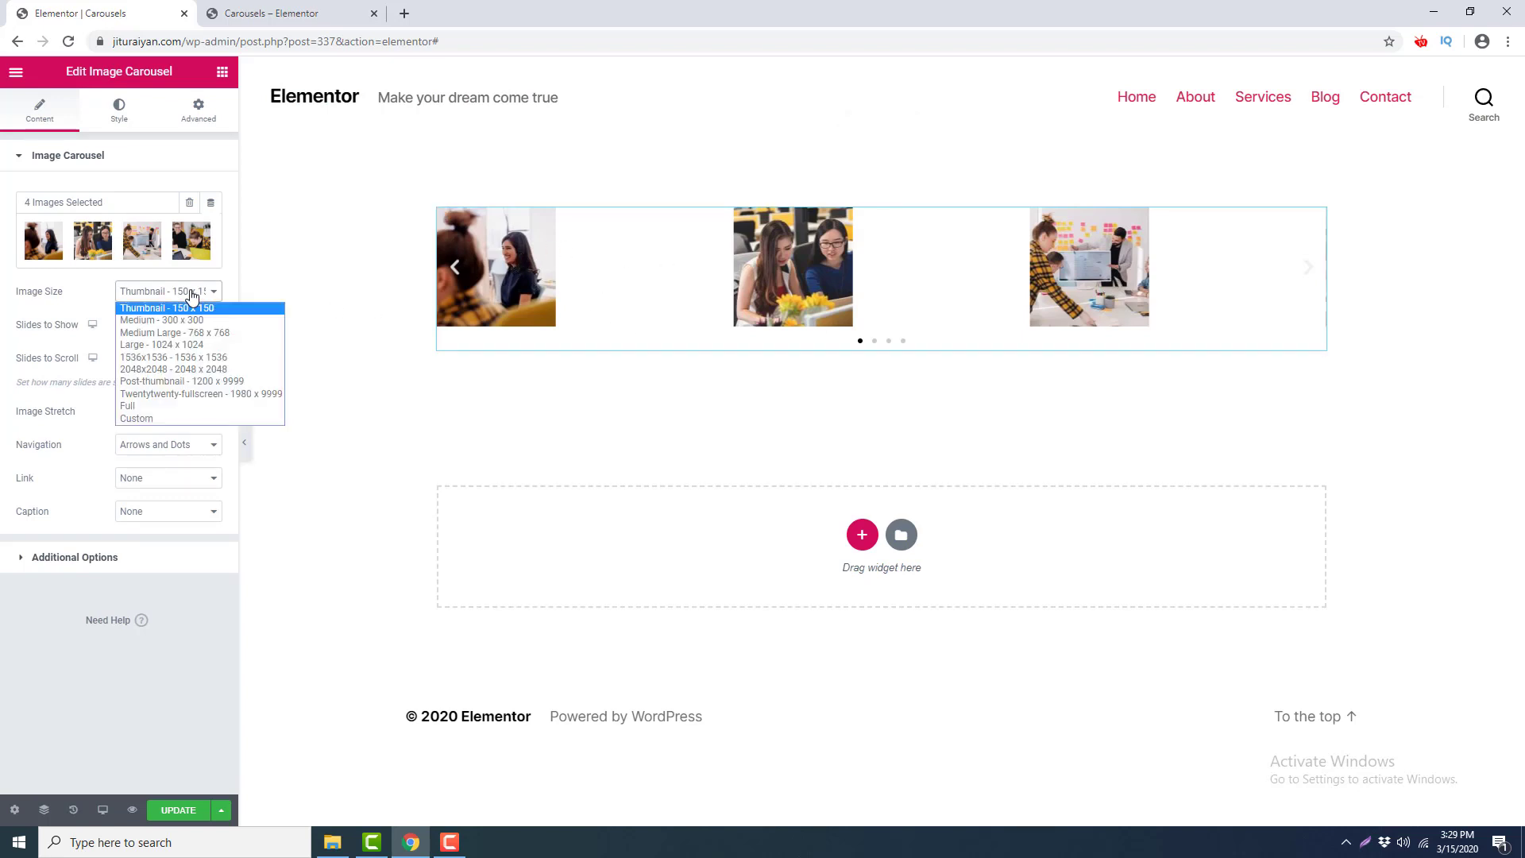
left_click(153, 411)
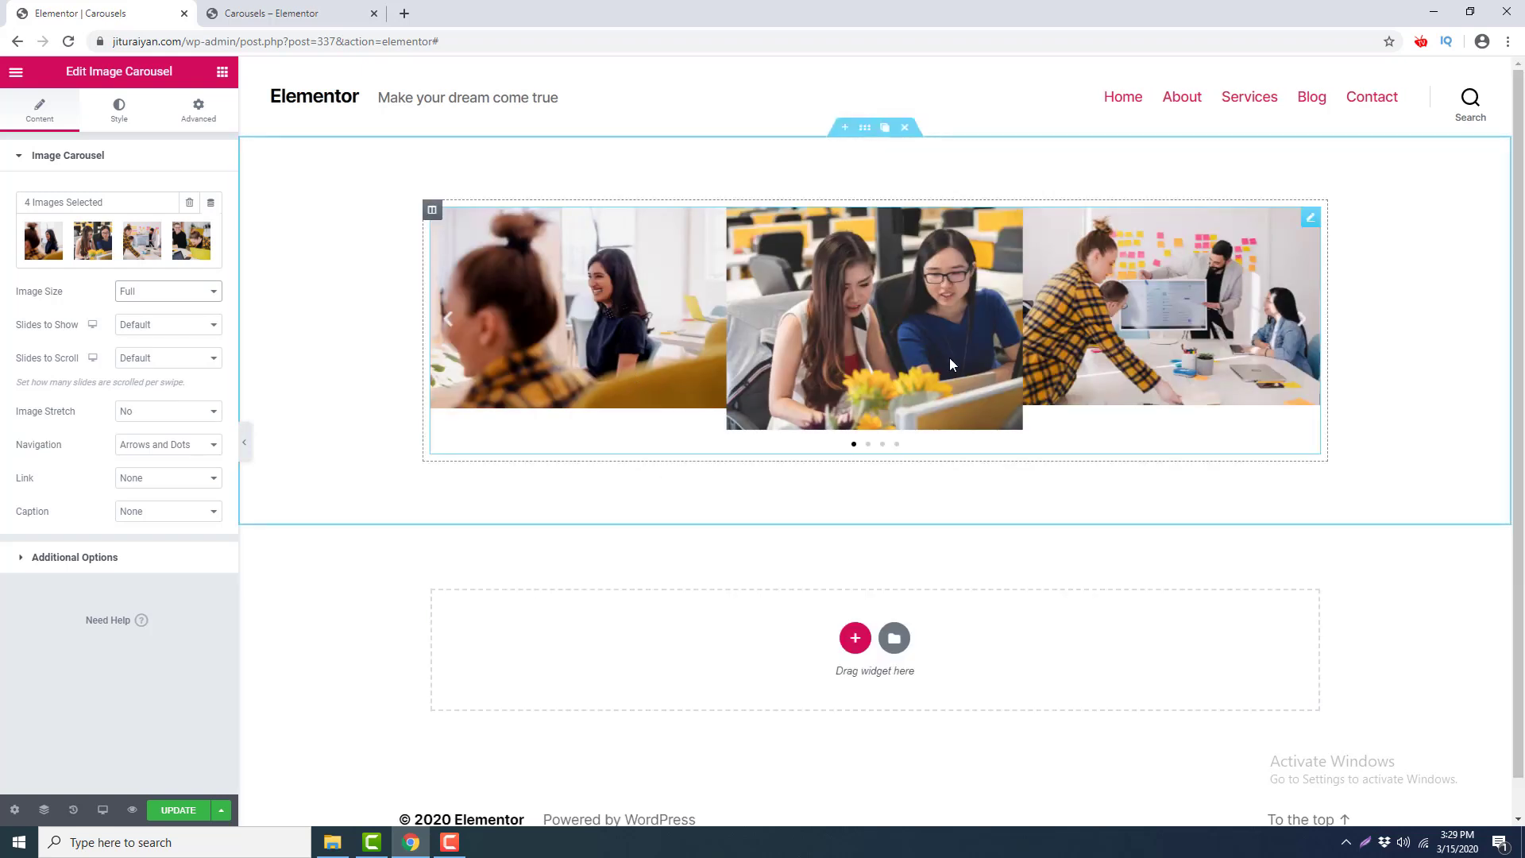
left_click(147, 296)
left_click(159, 419)
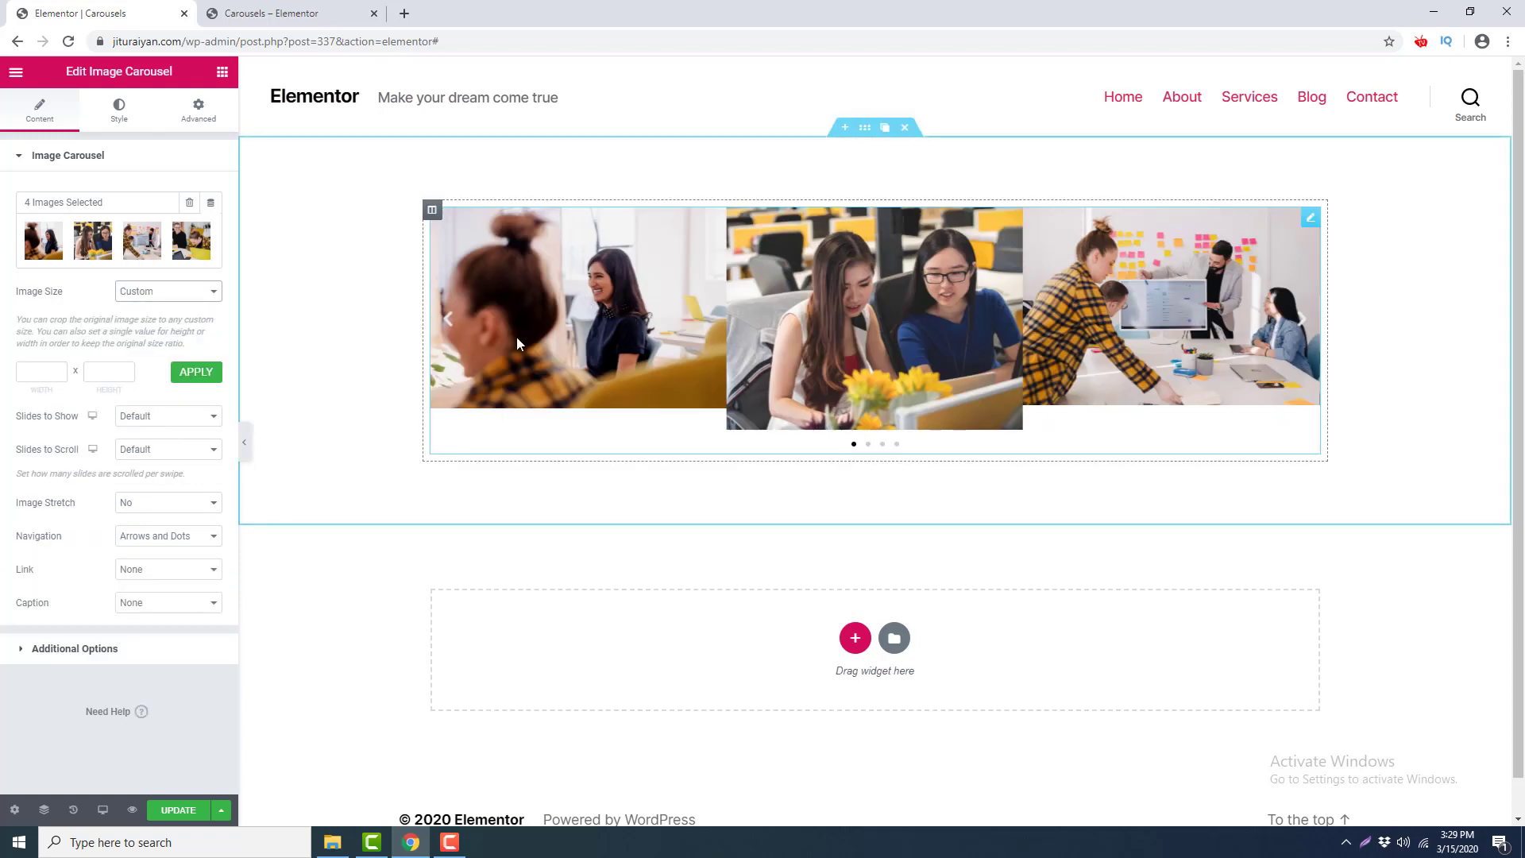
left_click(43, 375)
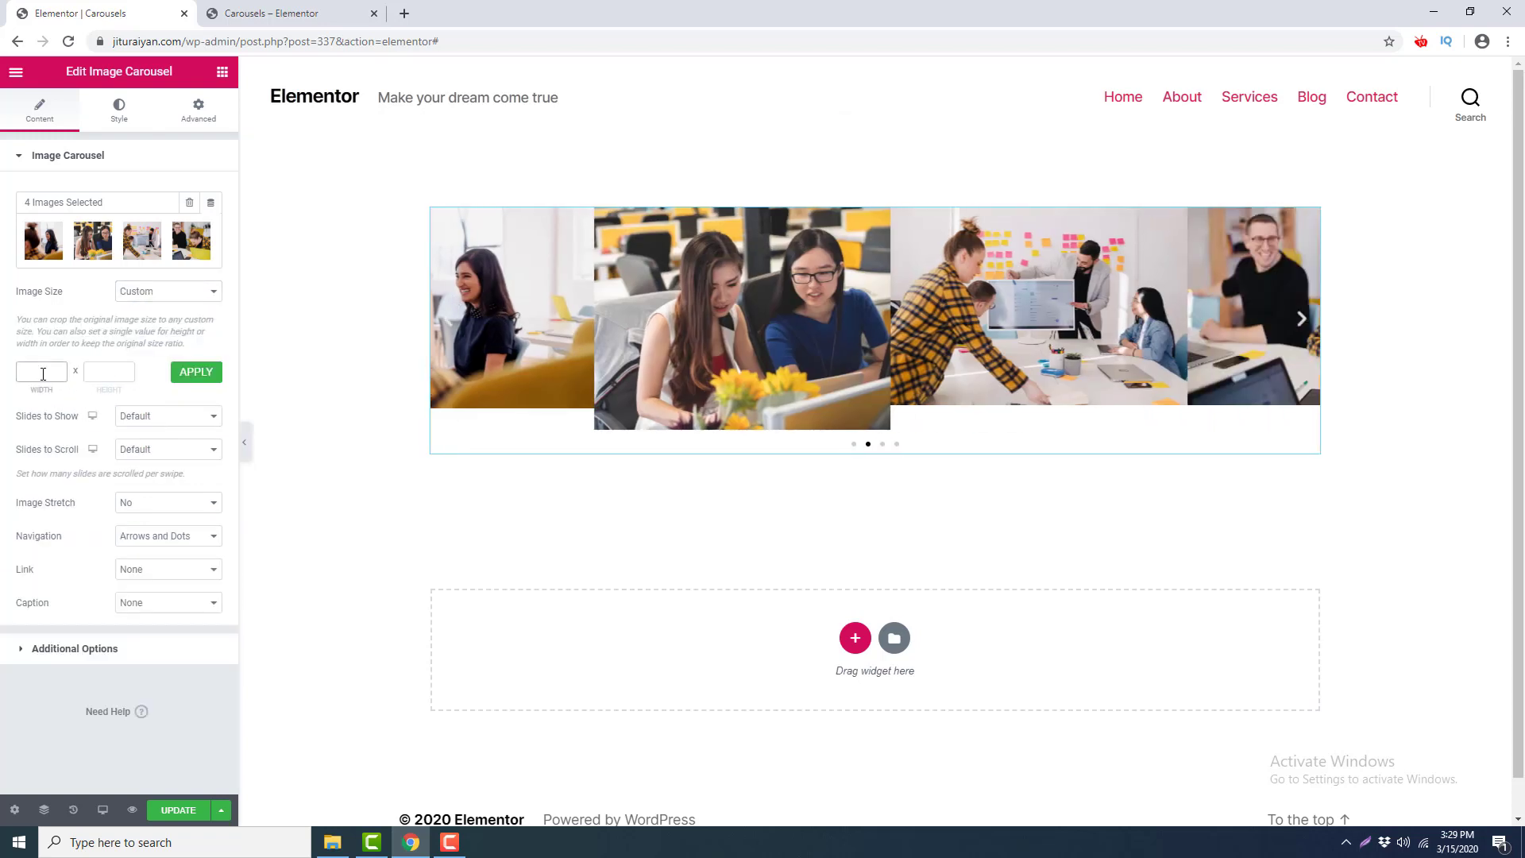
left_click(95, 371)
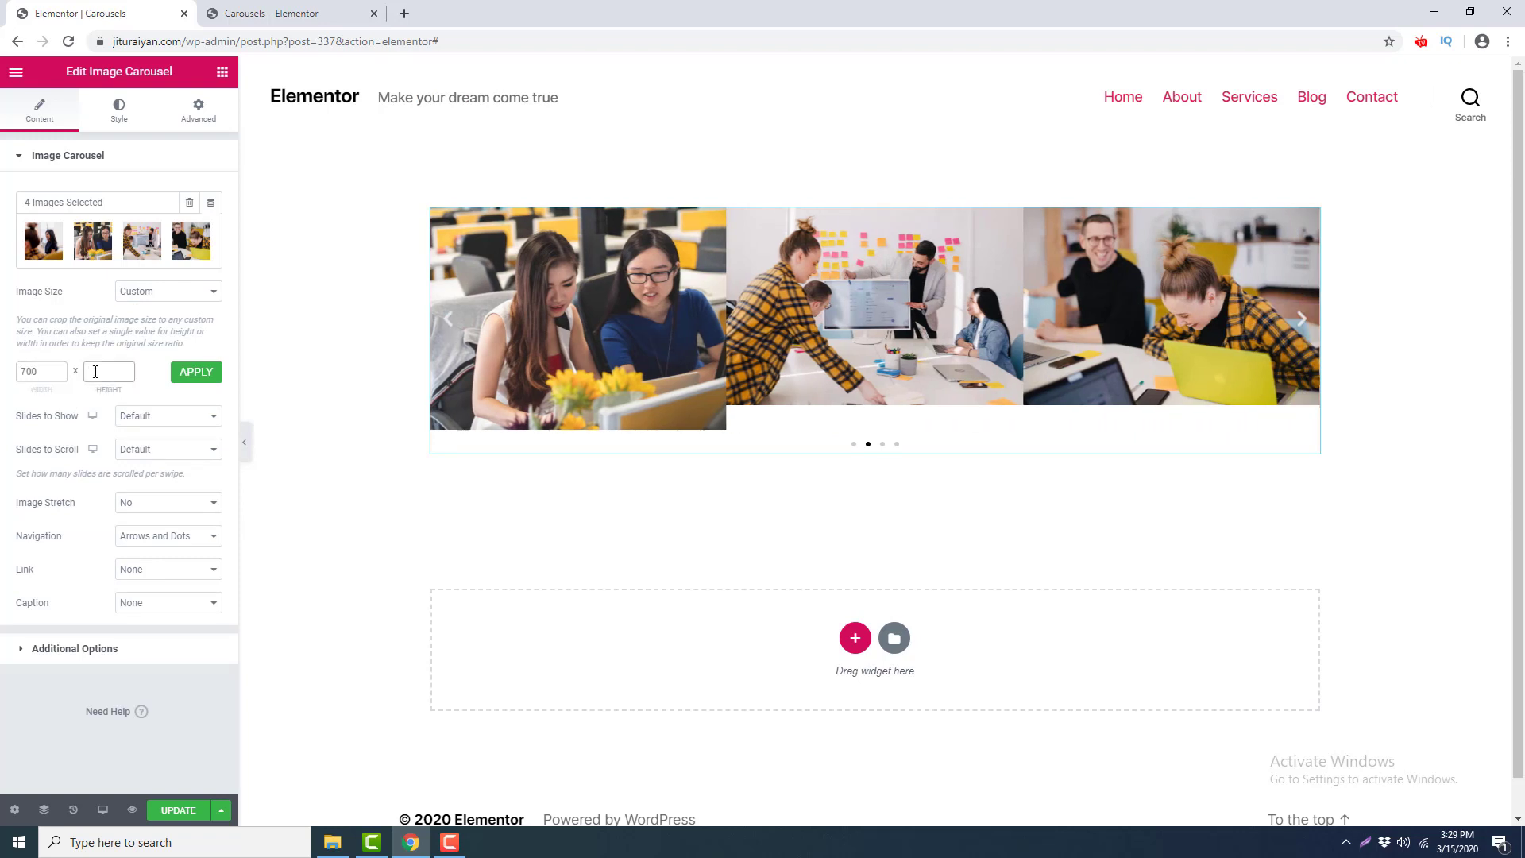
type("400")
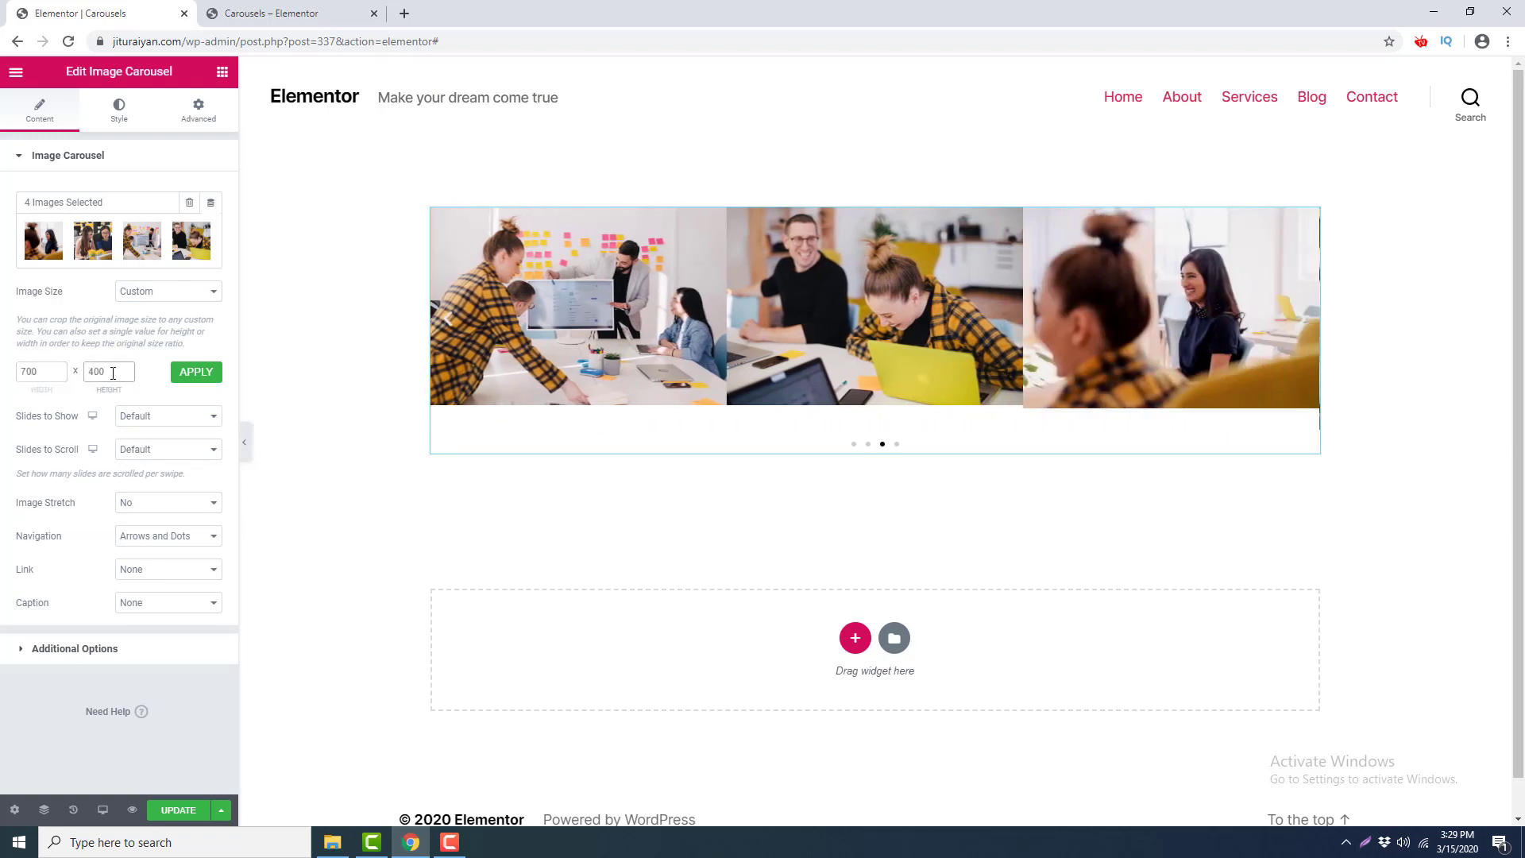
left_click(195, 372)
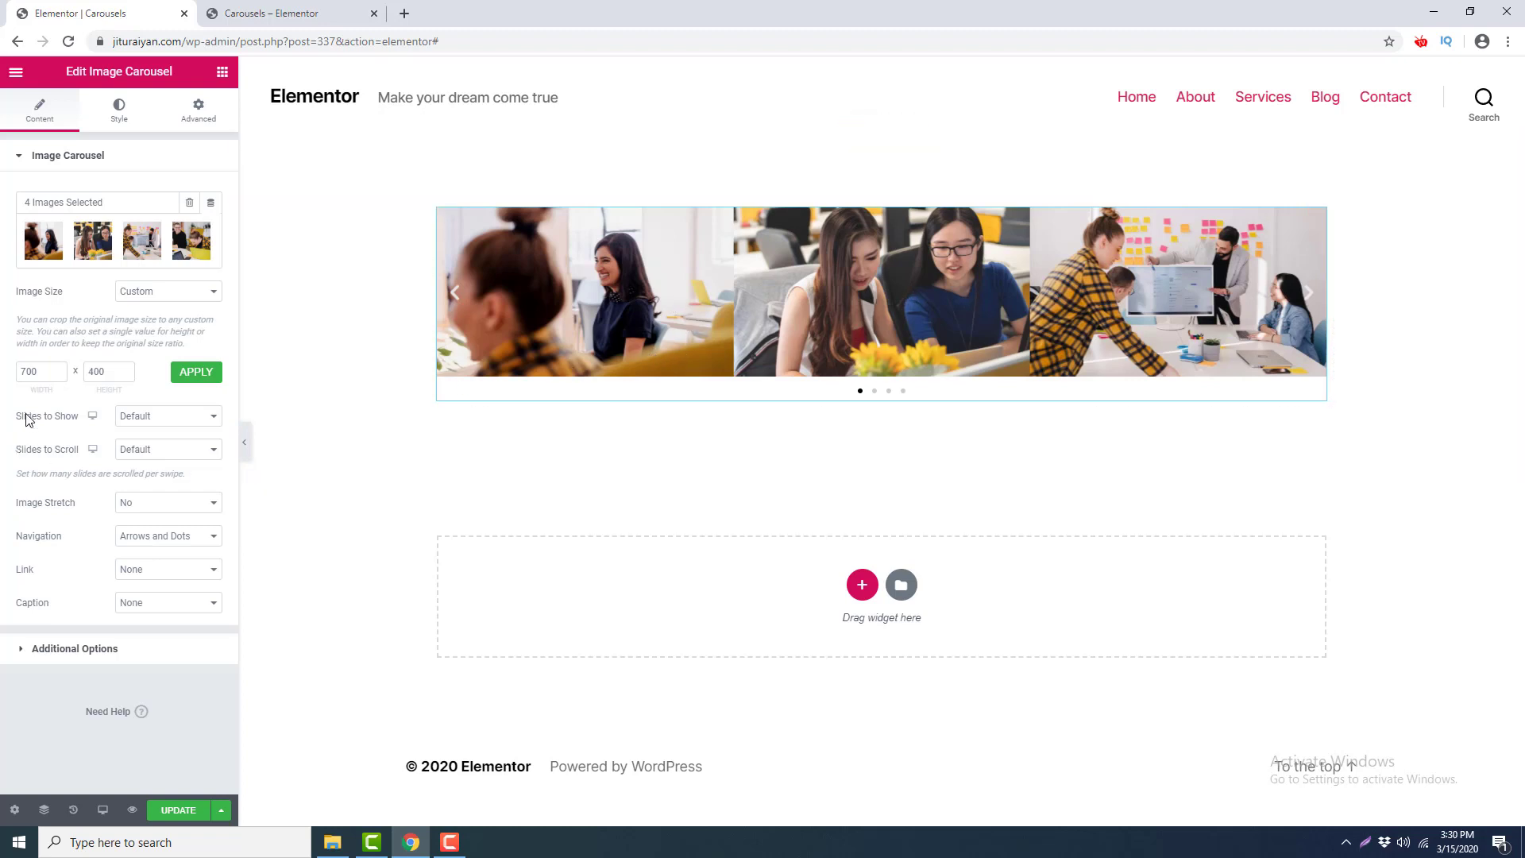
Set the carousel to show 2 slides and page through it in both directions to test it.
left_click(129, 417)
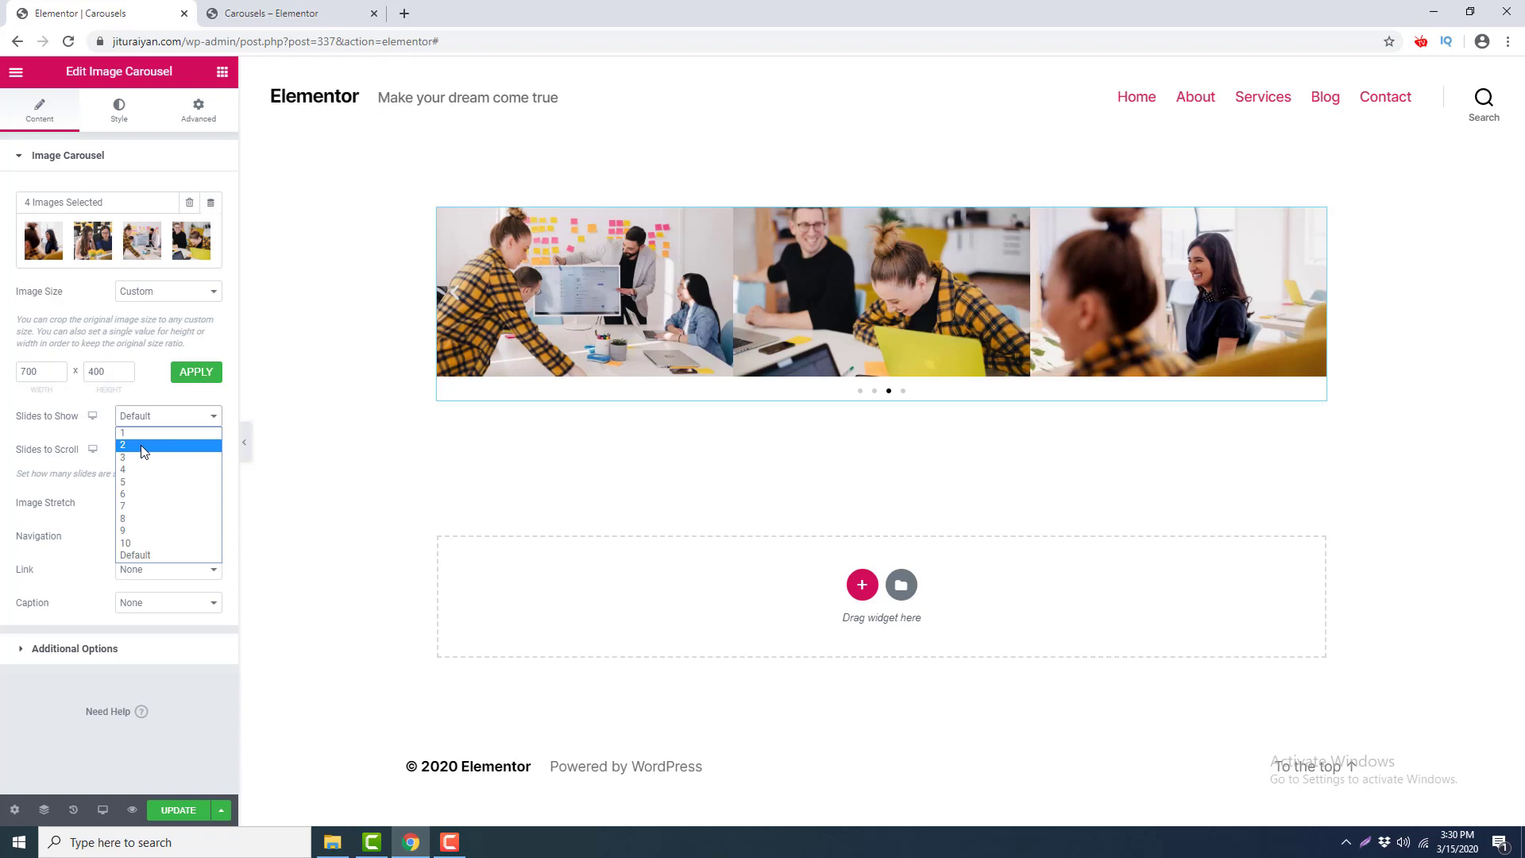
left_click(144, 447)
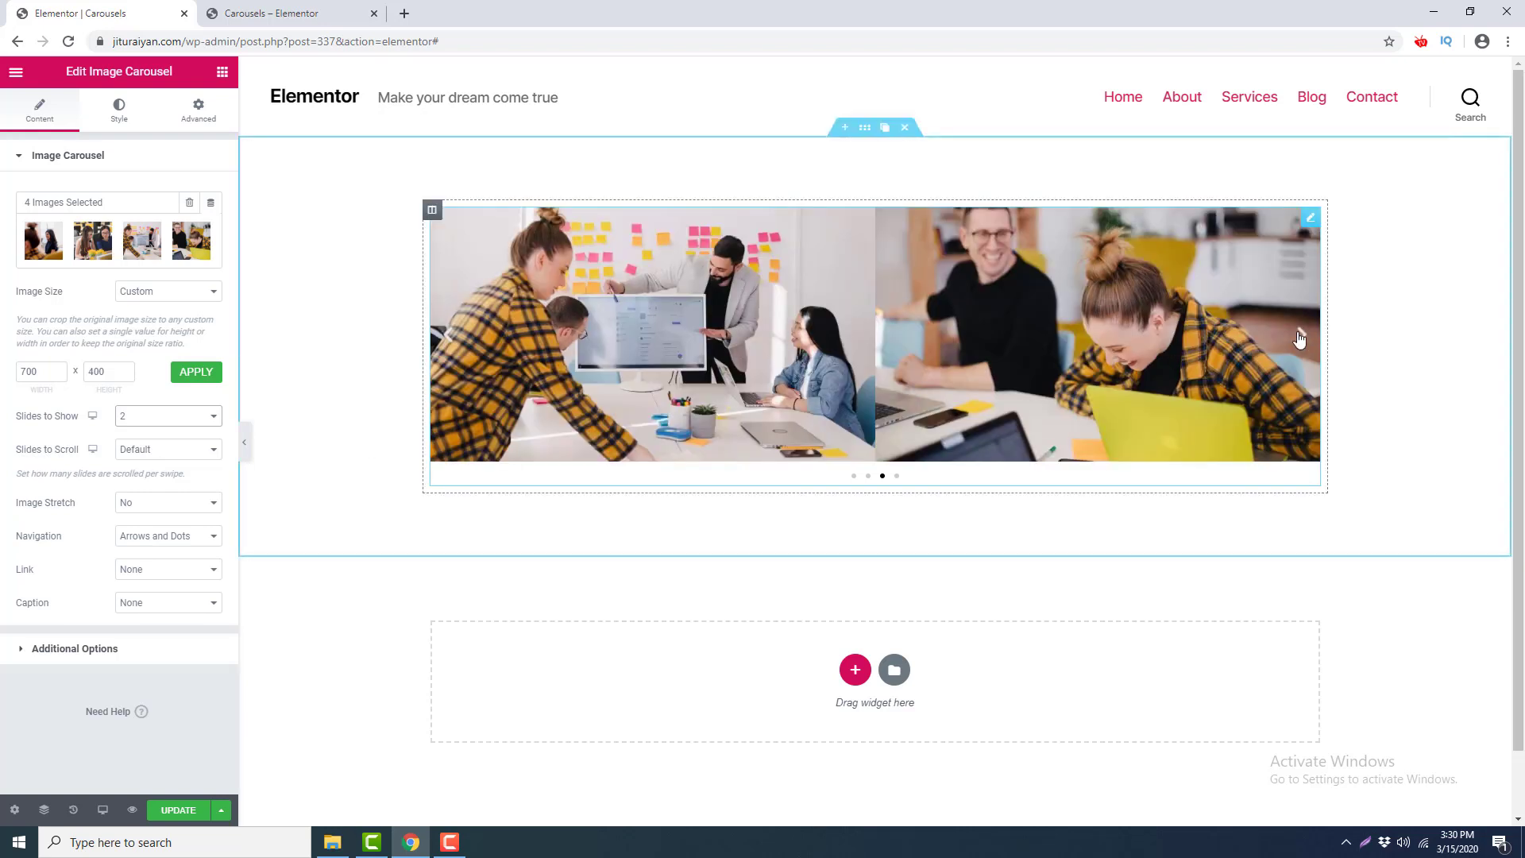
left_click(1299, 337)
left_click(450, 342)
left_click(1302, 335)
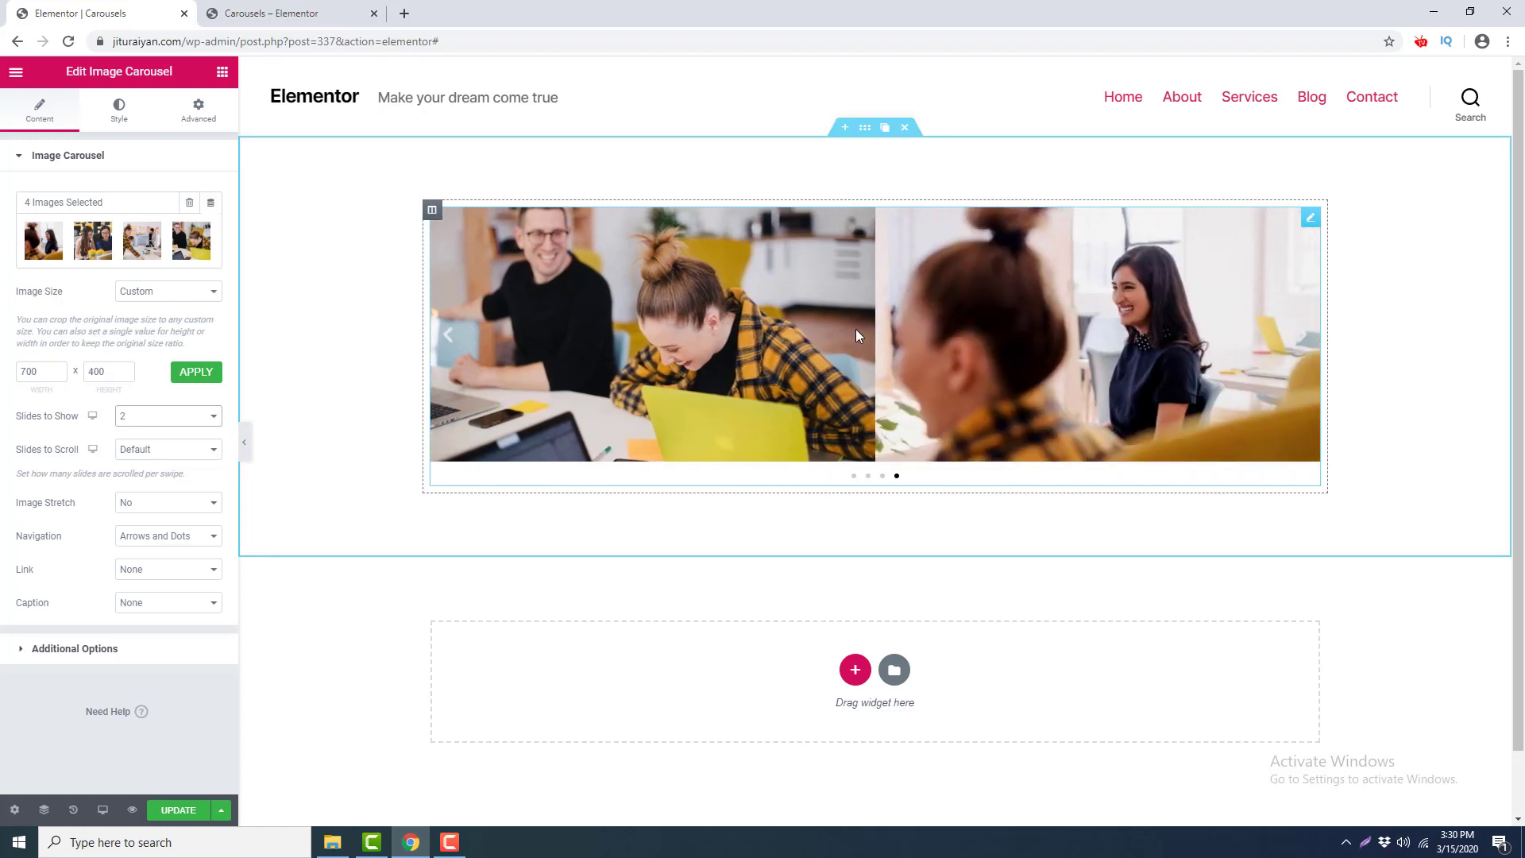
Set the carousel to scroll 2 slides per swipe and page forward through it to test it.
left_click(161, 451)
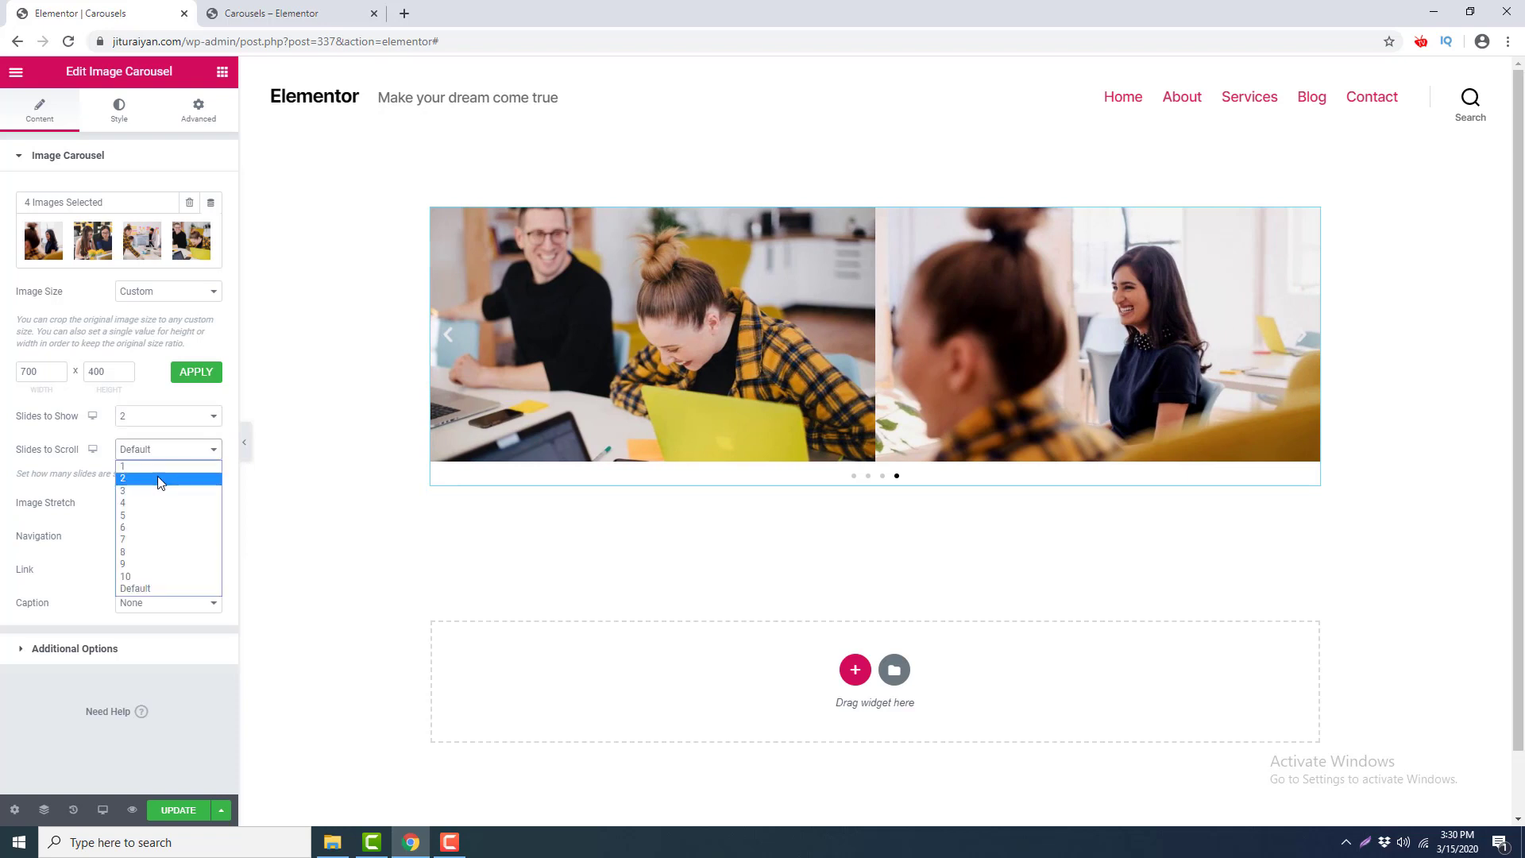
left_click(161, 481)
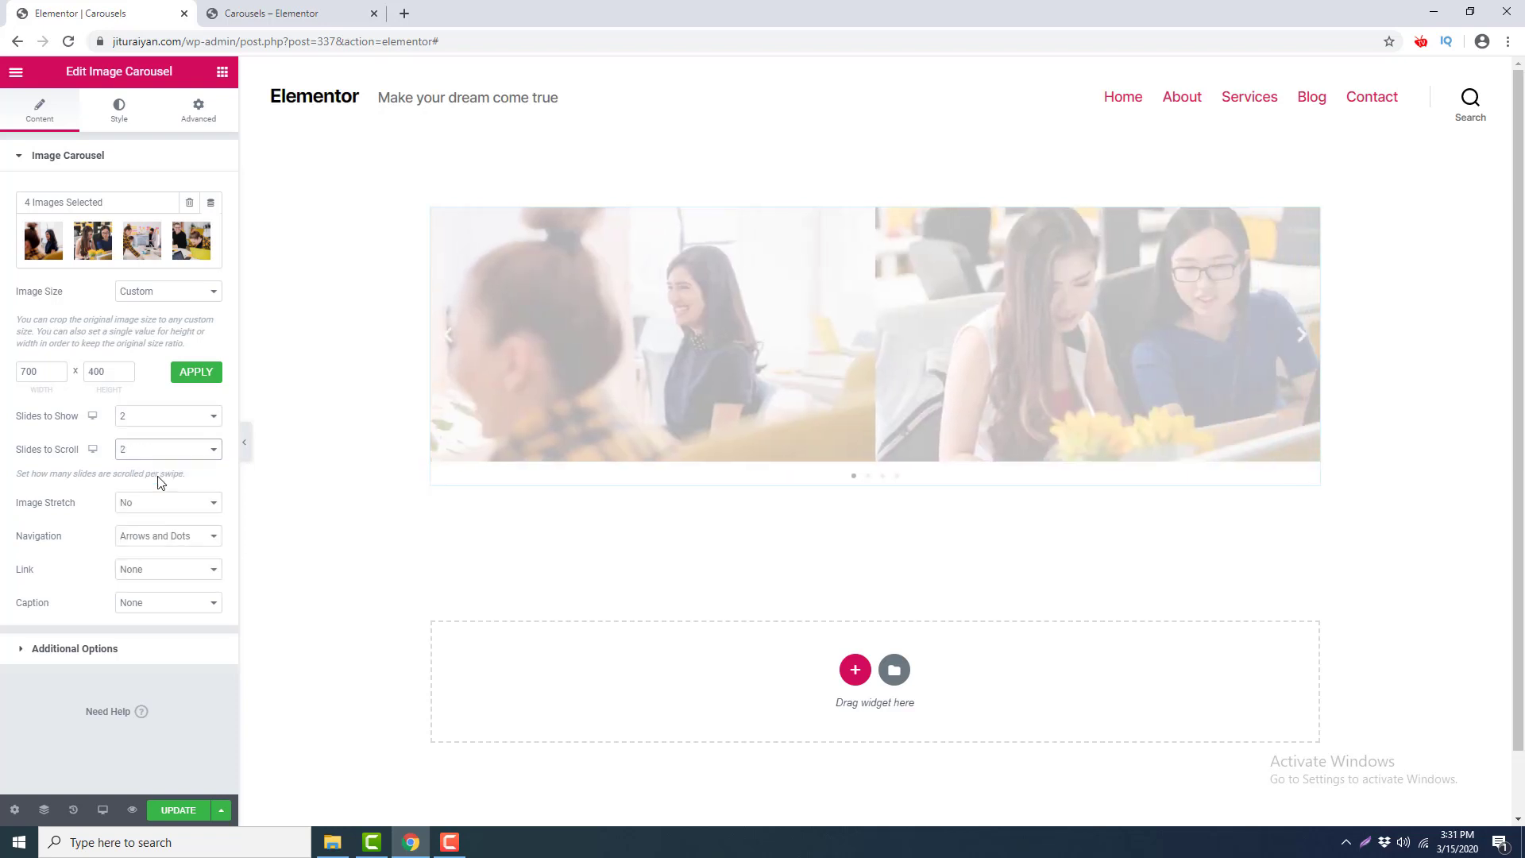
left_click(1303, 336)
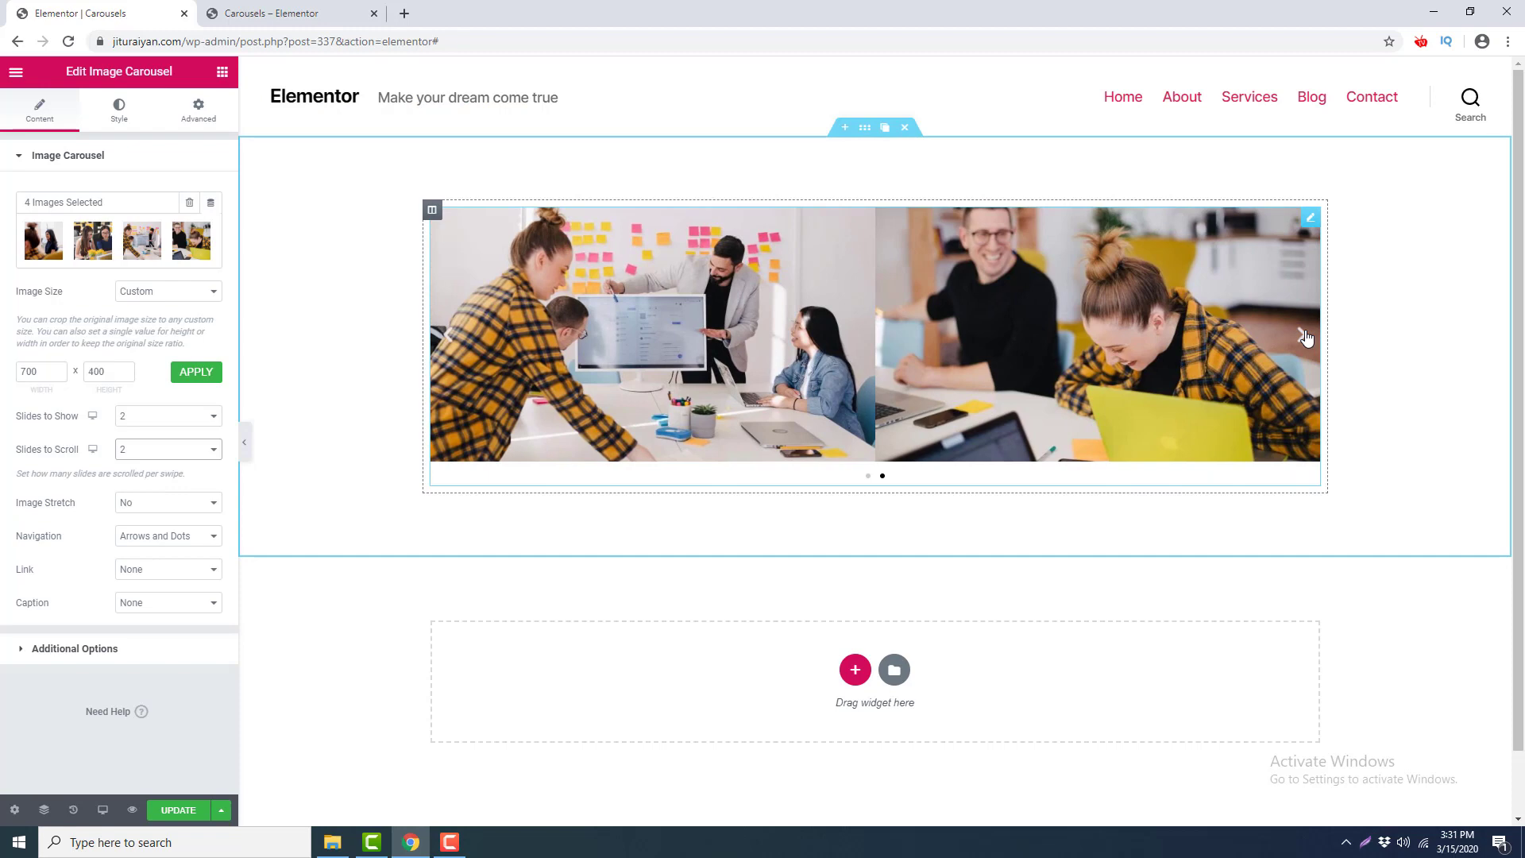
left_click(1307, 338)
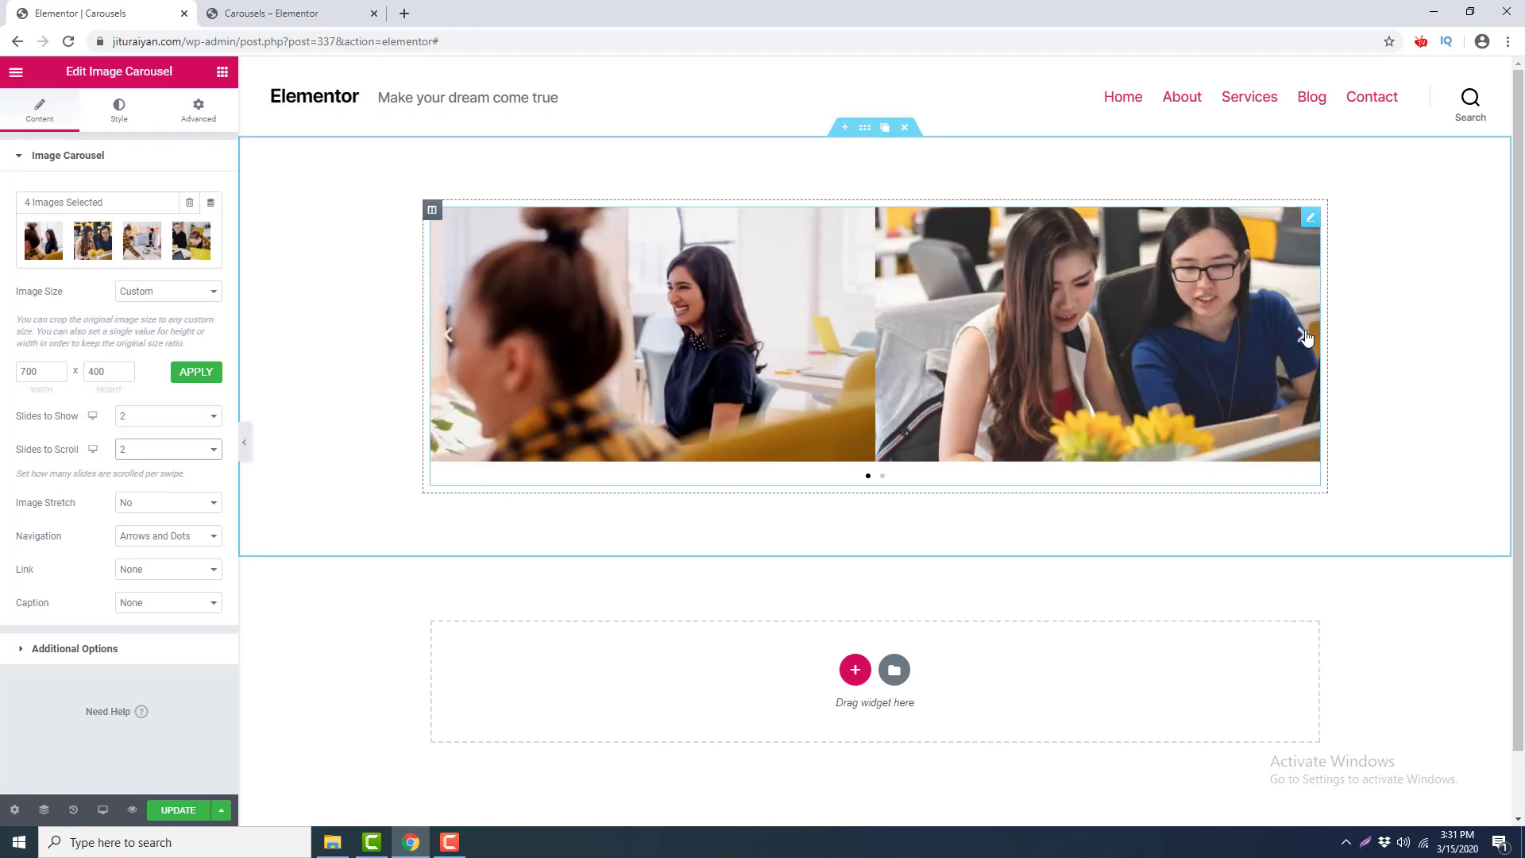
left_click(1307, 338)
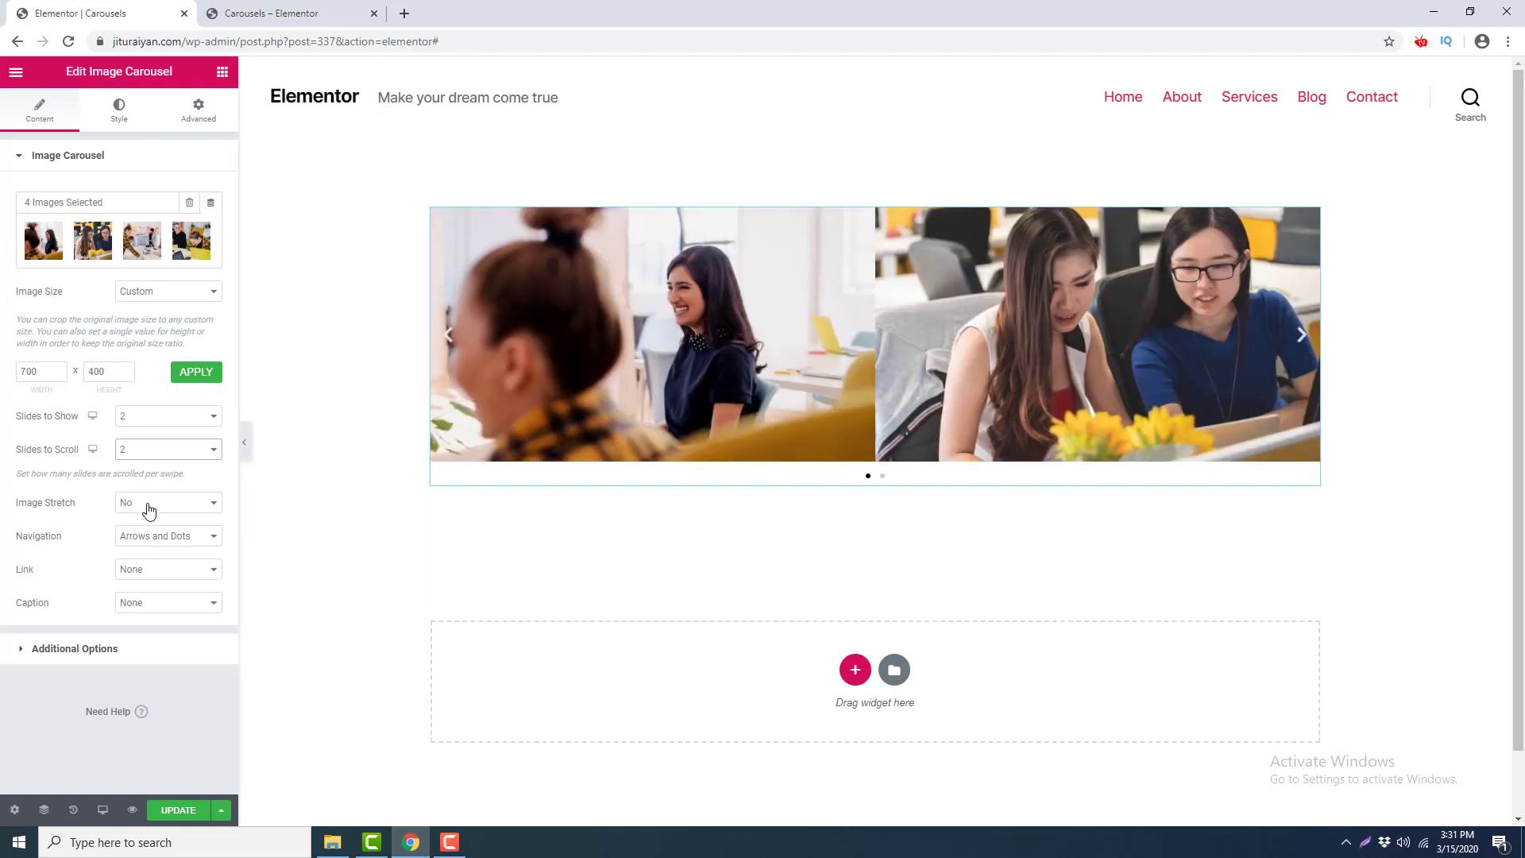
Set Image Stretch to Yes and apply a custom image size of 70 x 40 to the carousel.
left_click(149, 510)
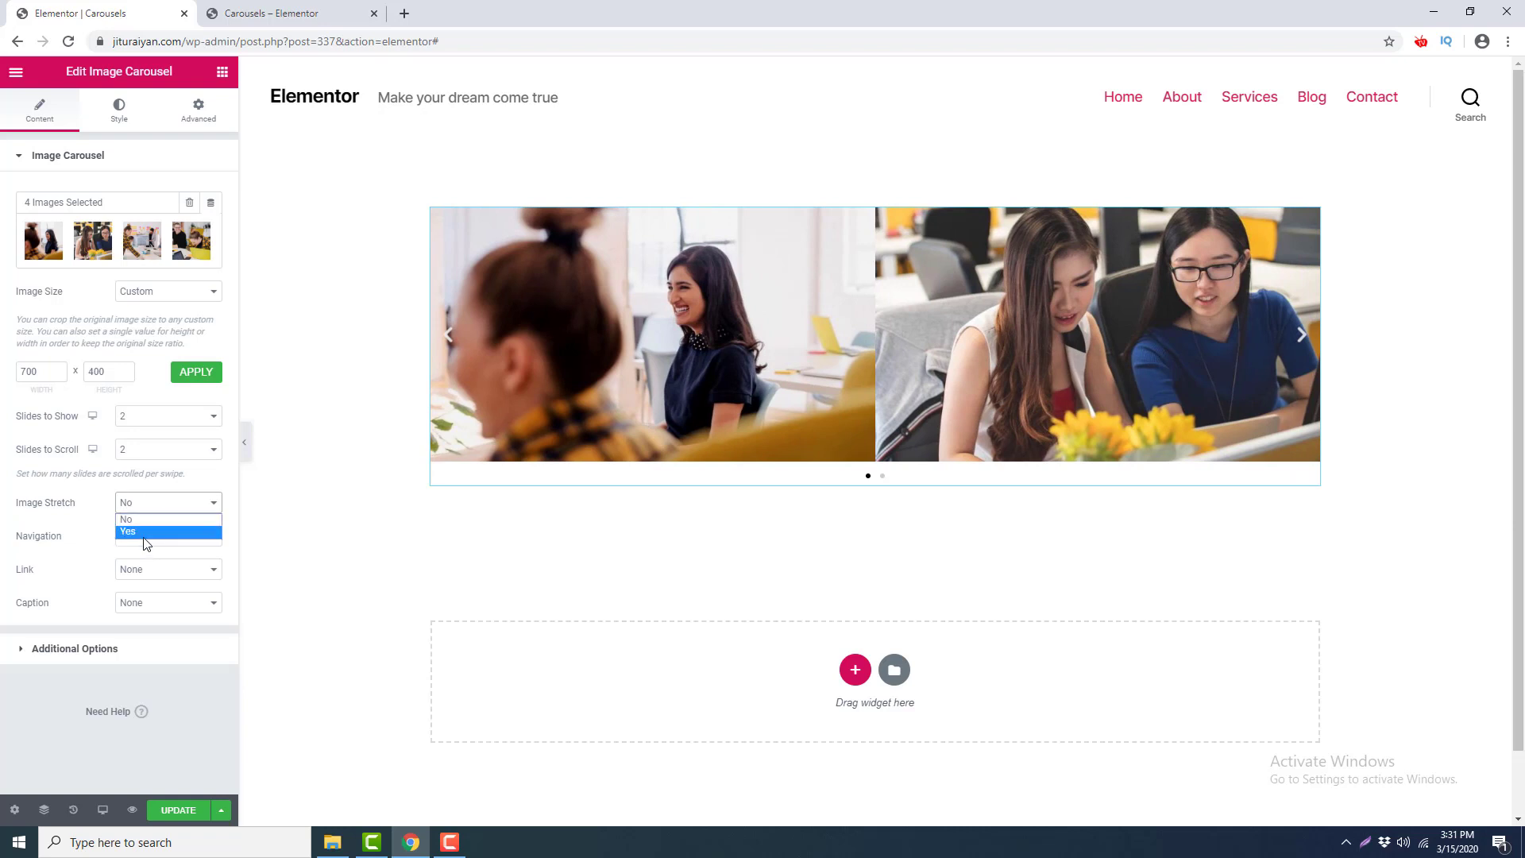
left_click(147, 531)
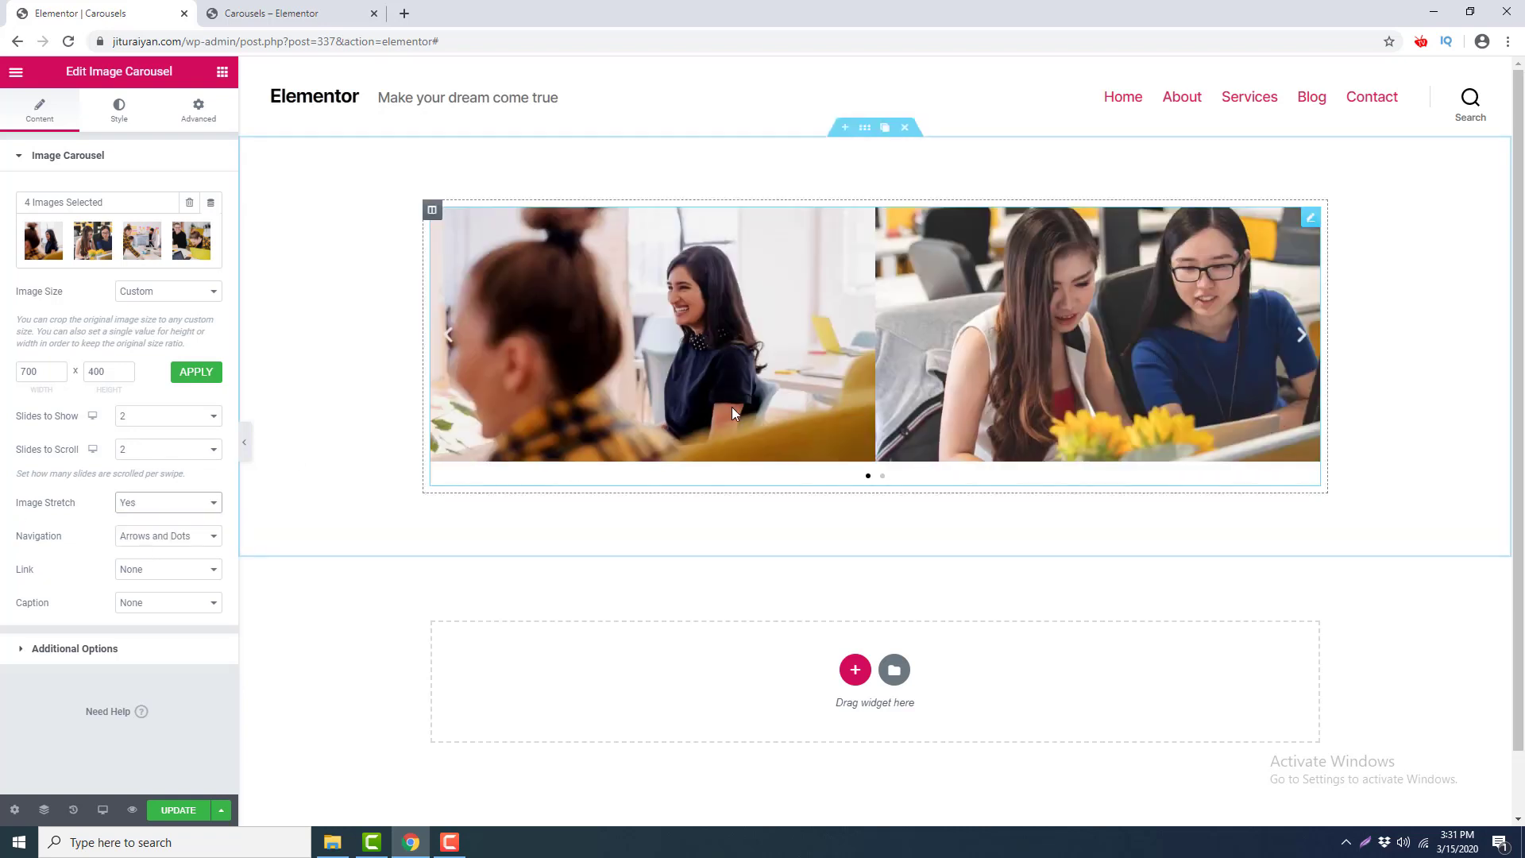
left_click(39, 373)
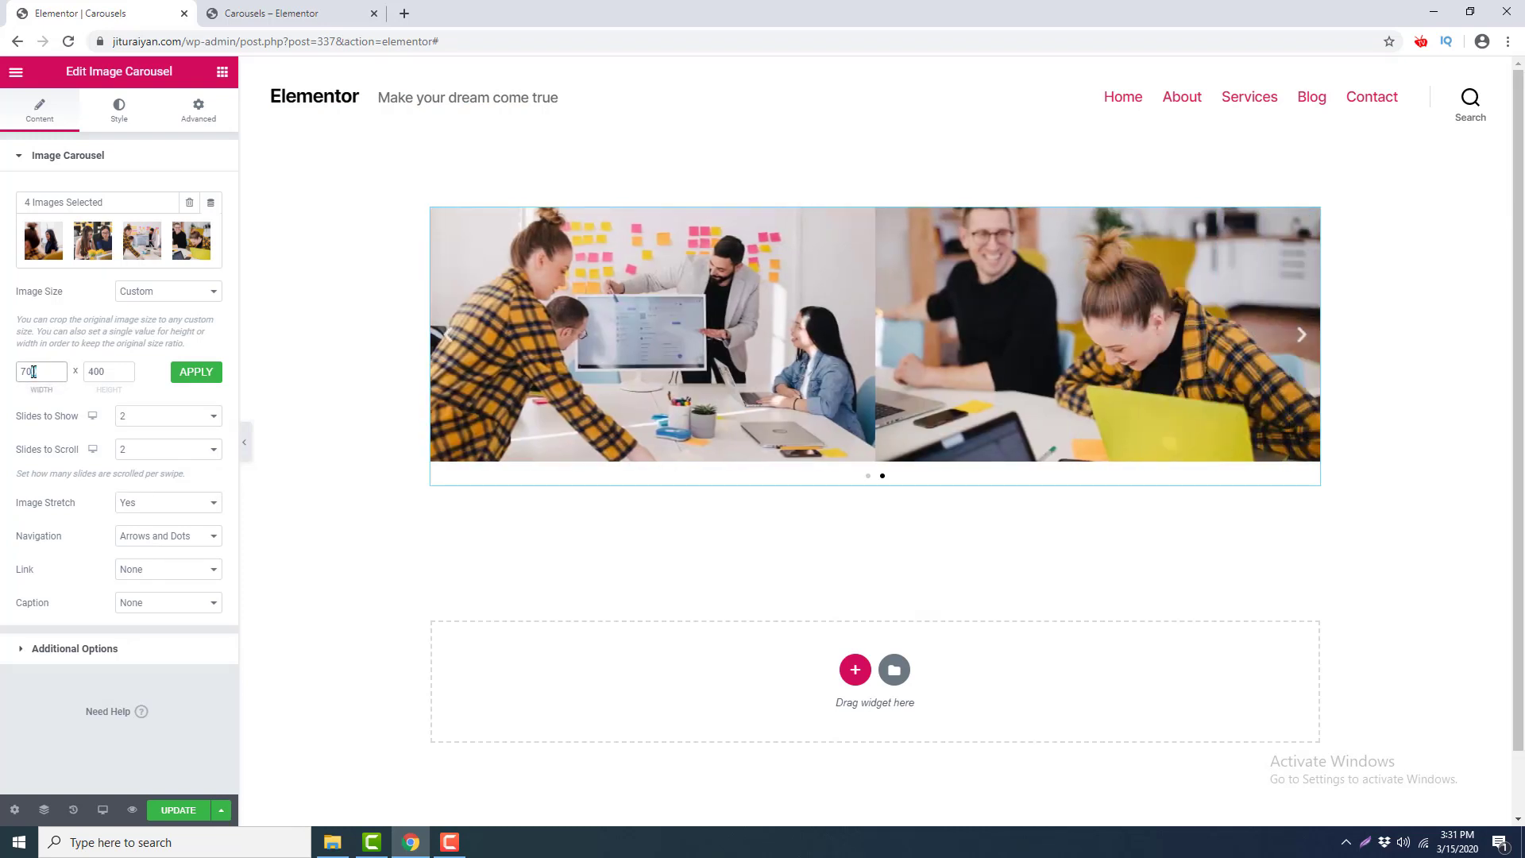
key("BackSpace")
left_click(106, 371)
key("BackSpace")
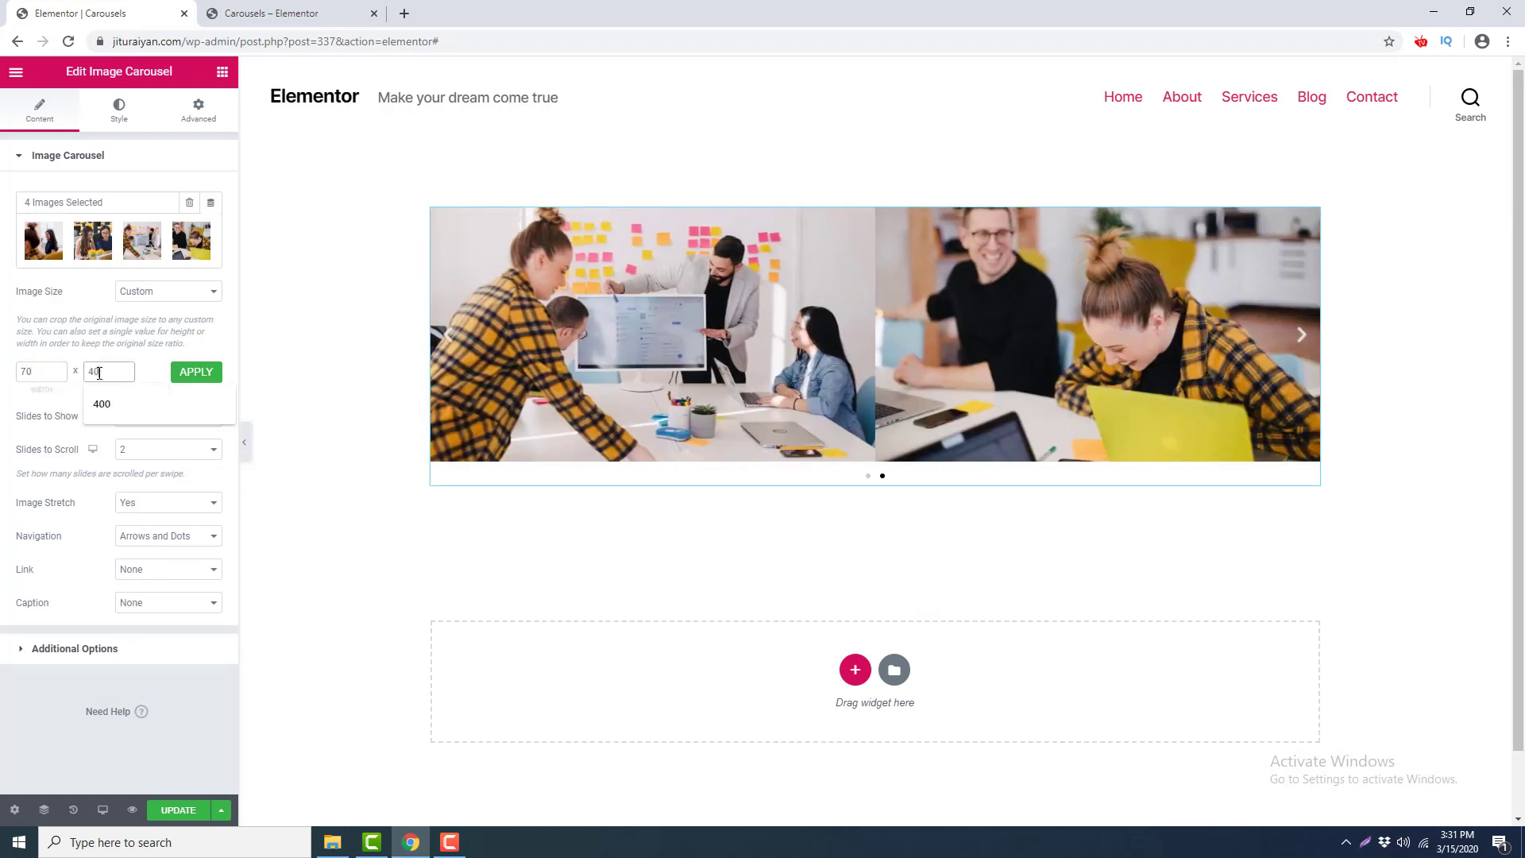
left_click(211, 381)
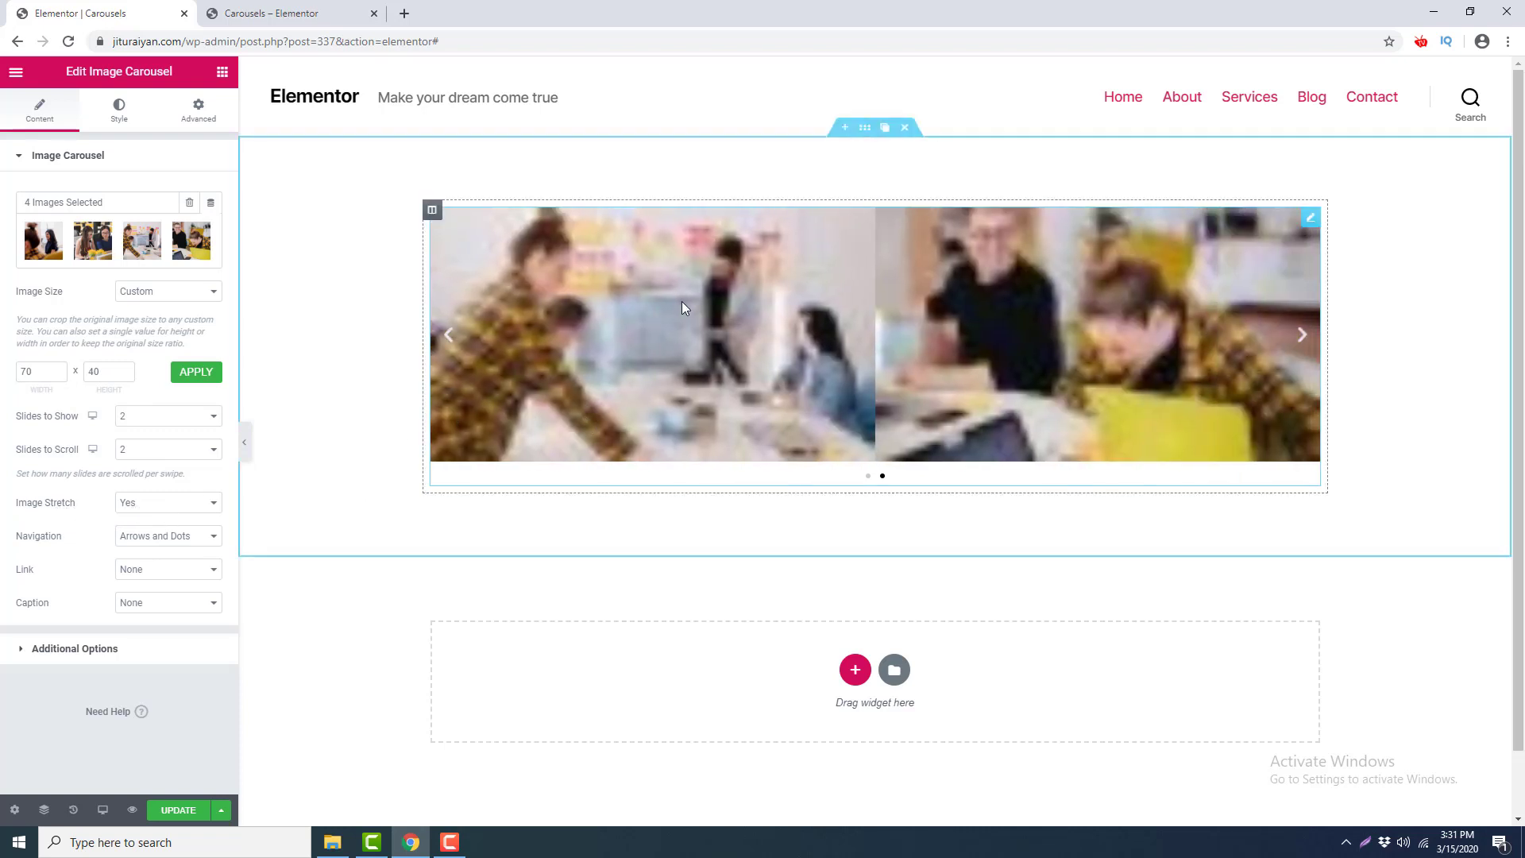
Set Image Stretch back to No and apply the custom image size of 700 x 400 again.
left_click(145, 508)
left_click(146, 518)
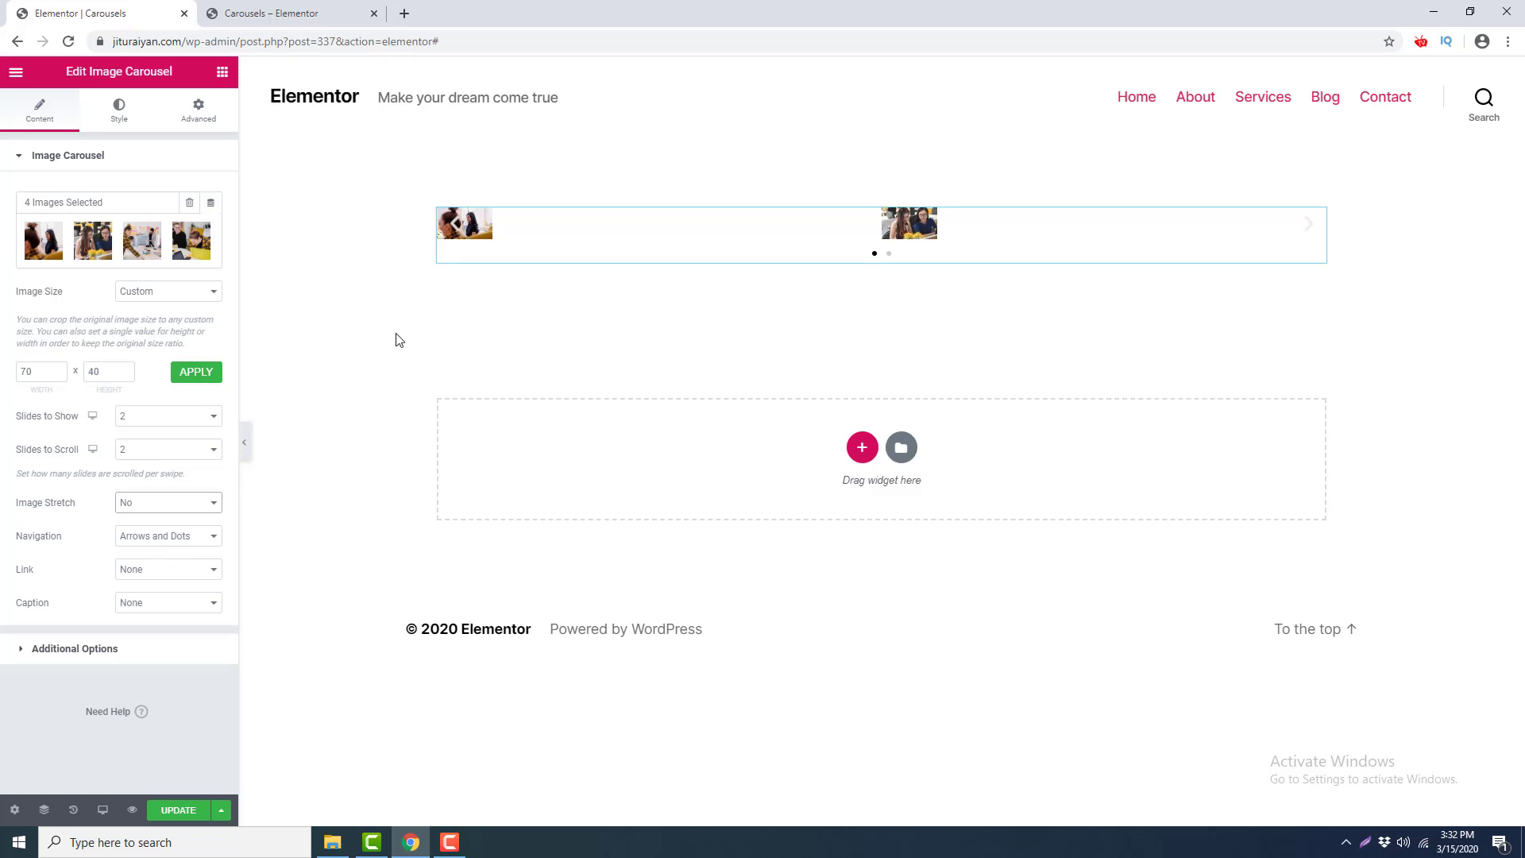
left_click(48, 373)
left_click(36, 404)
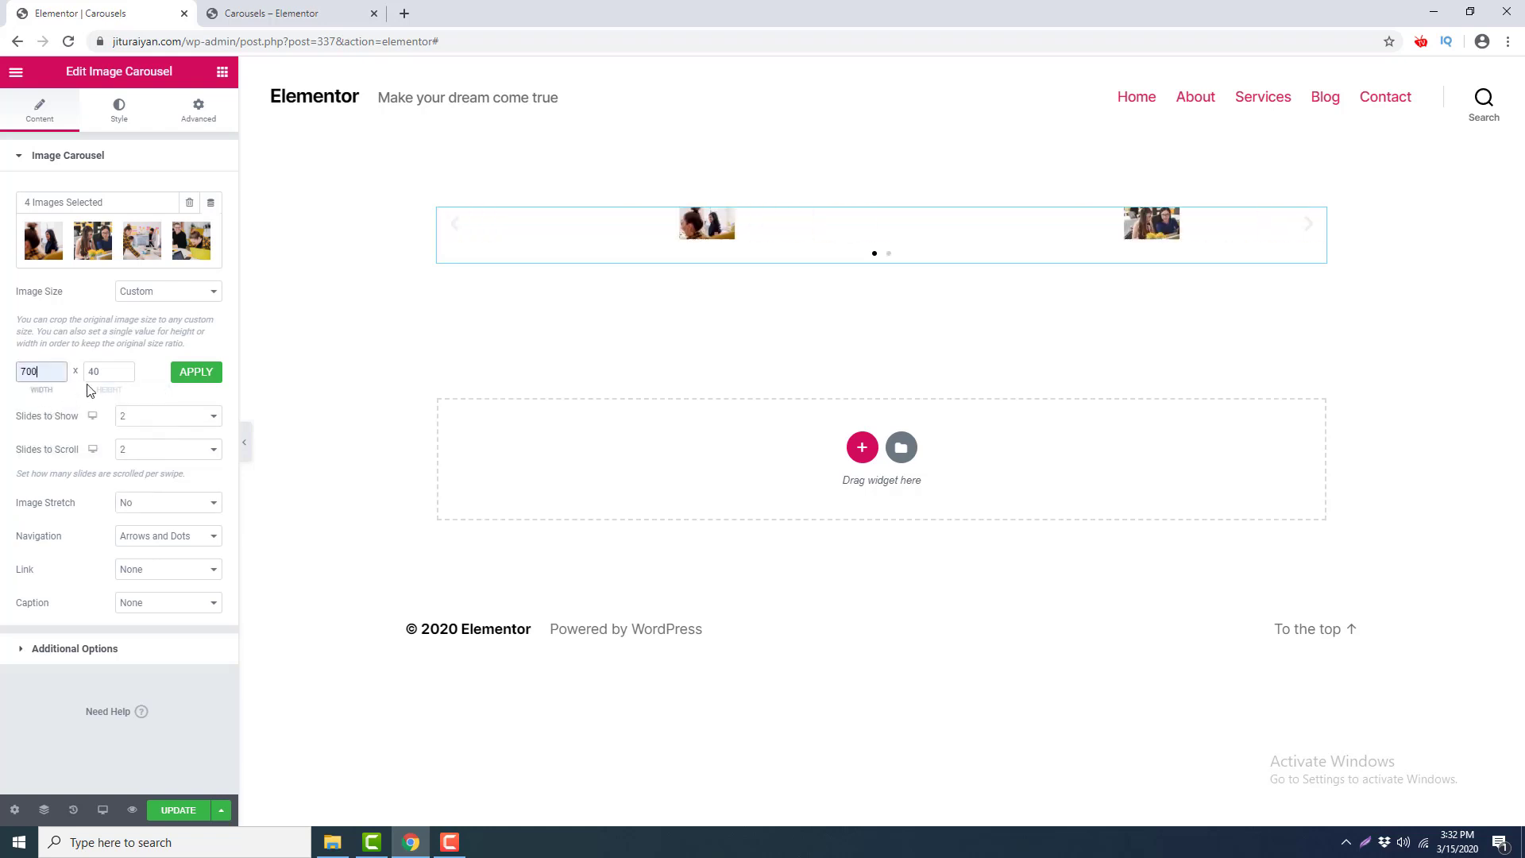
left_click(109, 372)
left_click(103, 404)
left_click(191, 371)
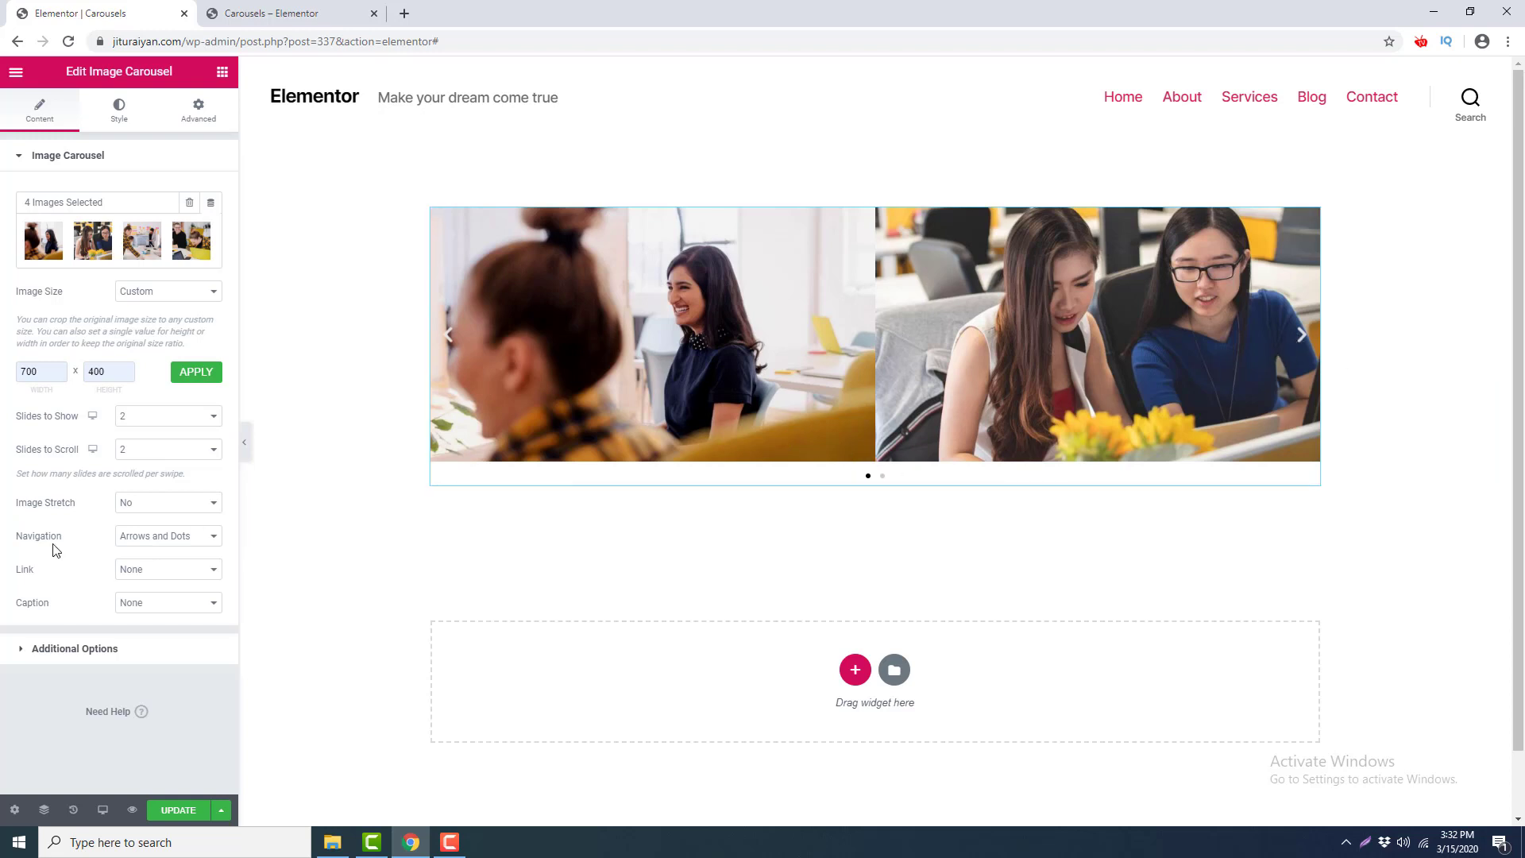
Set the carousel's navigation to Arrows only.
left_click(163, 537)
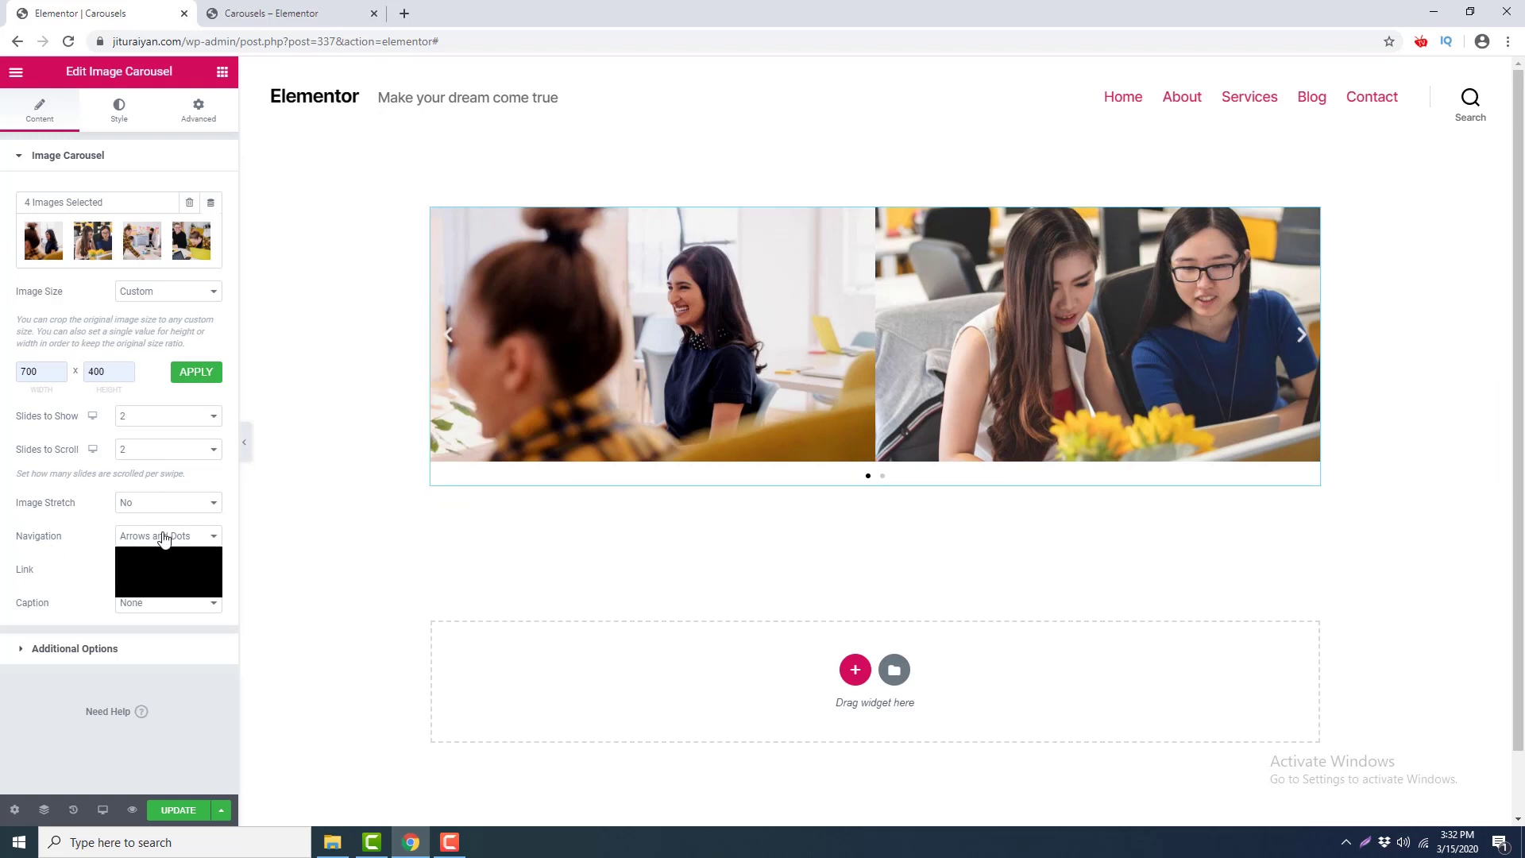
left_click(153, 567)
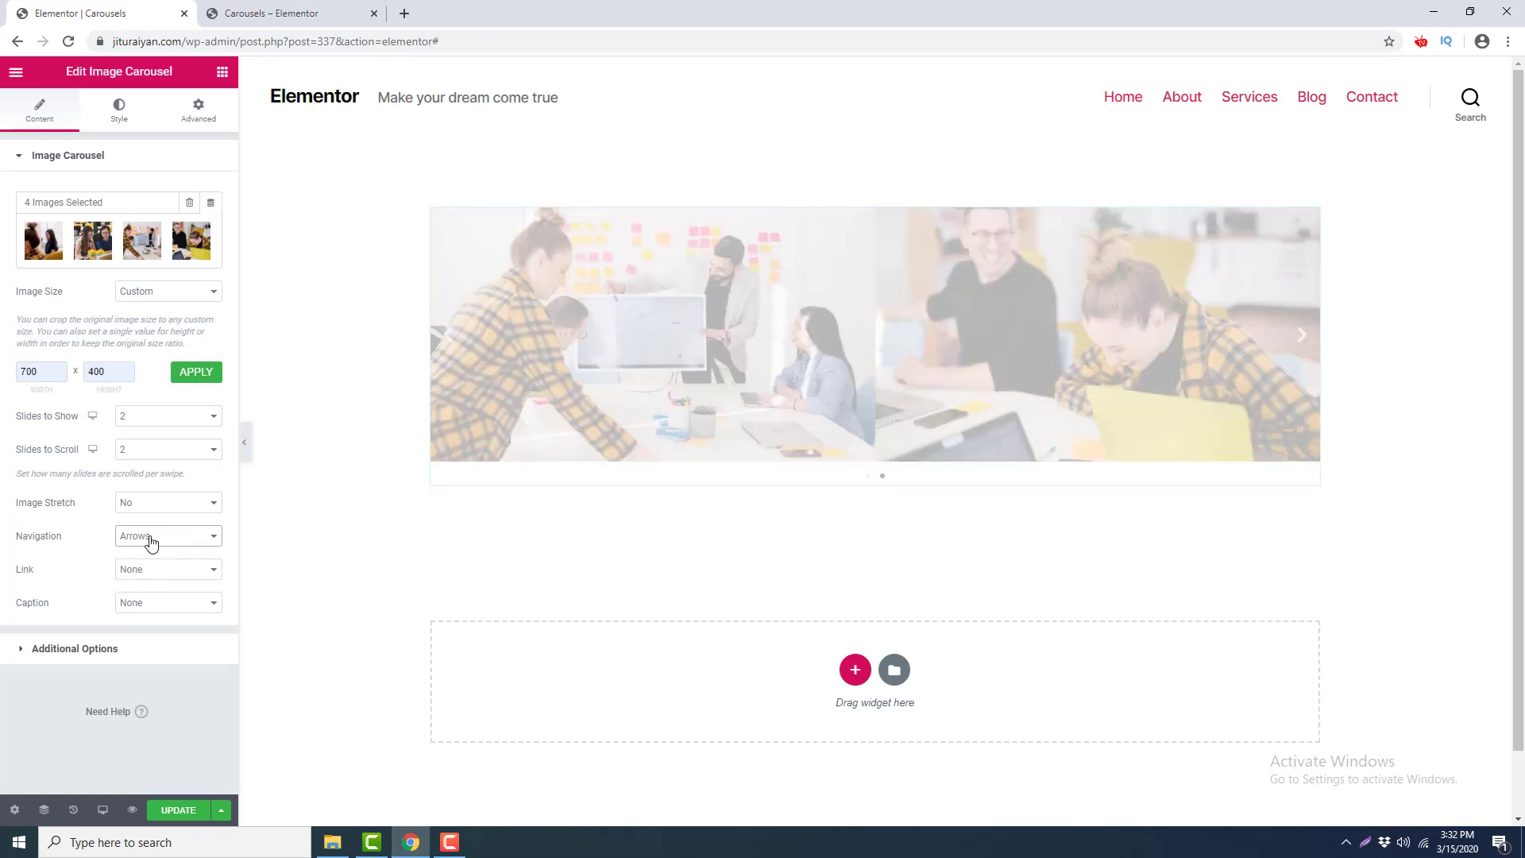
Try Dots as the carousel's navigation, and finally set it to Arrows and Dots.
left_click(151, 538)
left_click(151, 580)
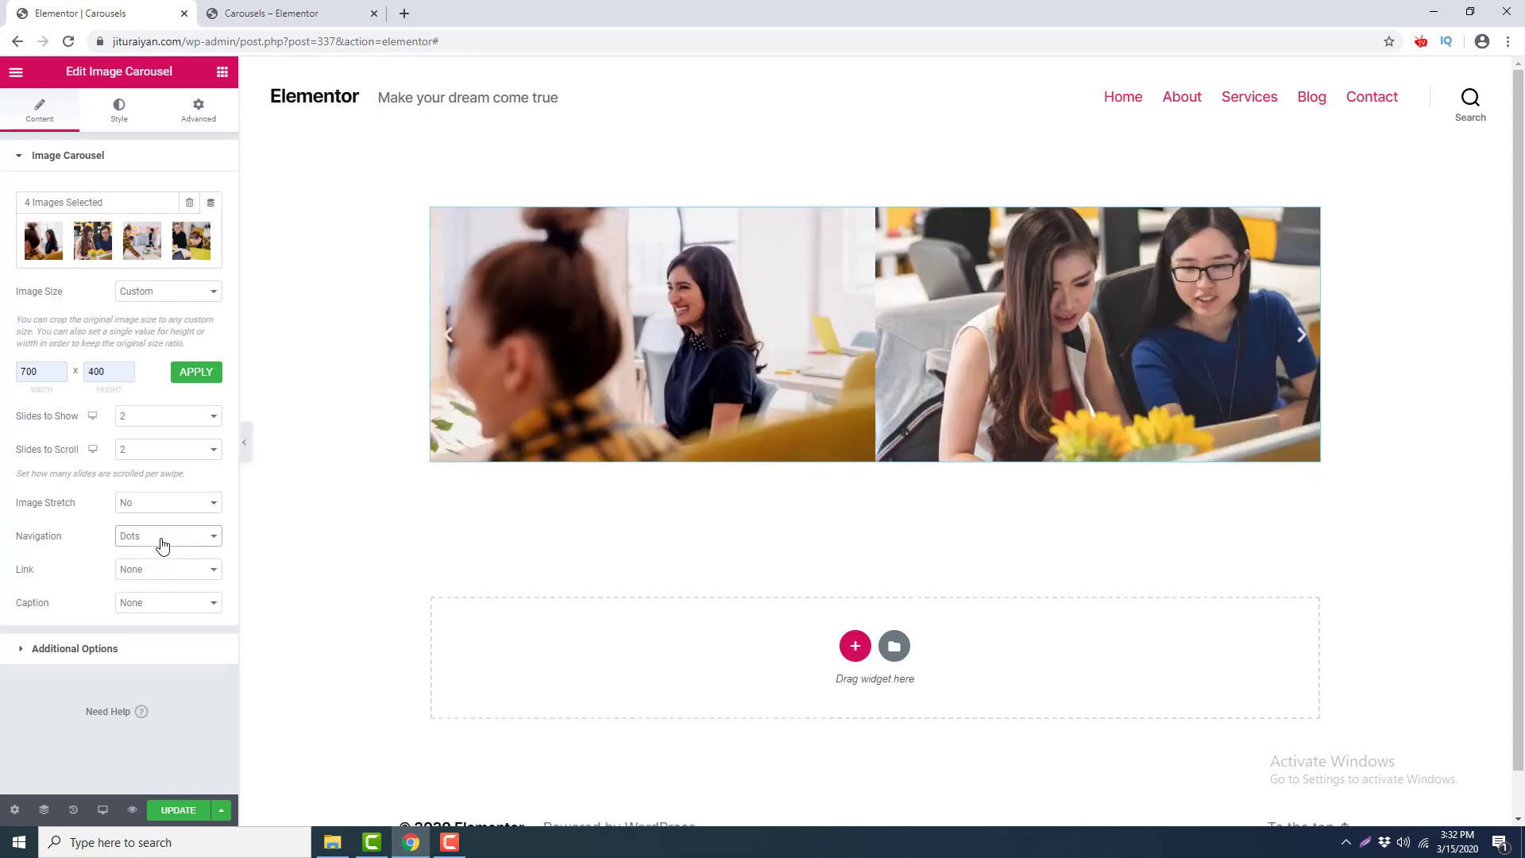
left_click(162, 543)
left_click(165, 593)
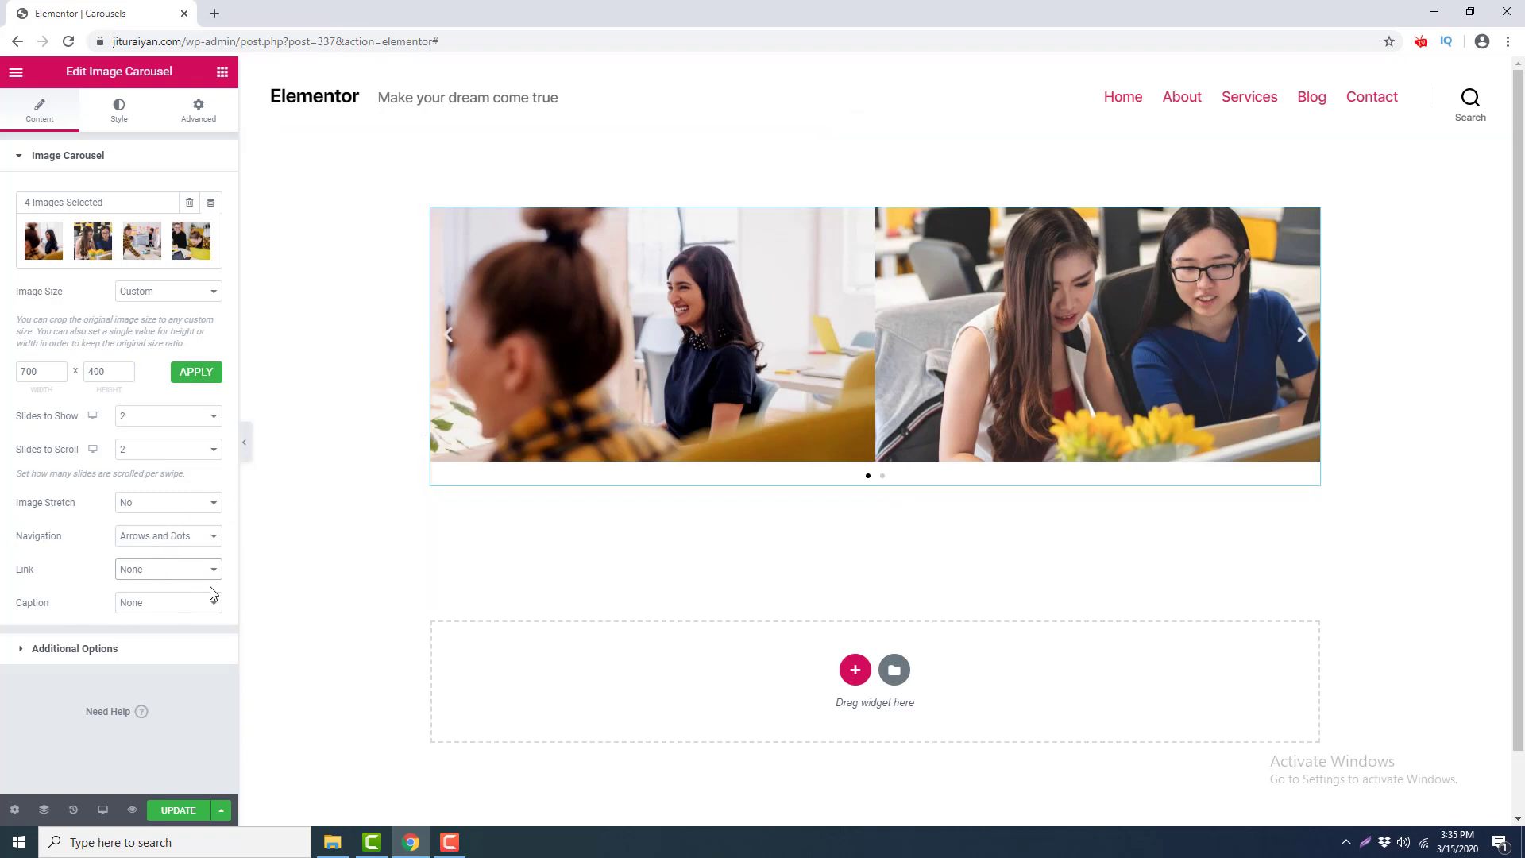
Set the carousel's link to Media File and open the first slide in the lightbox.
left_click(187, 570)
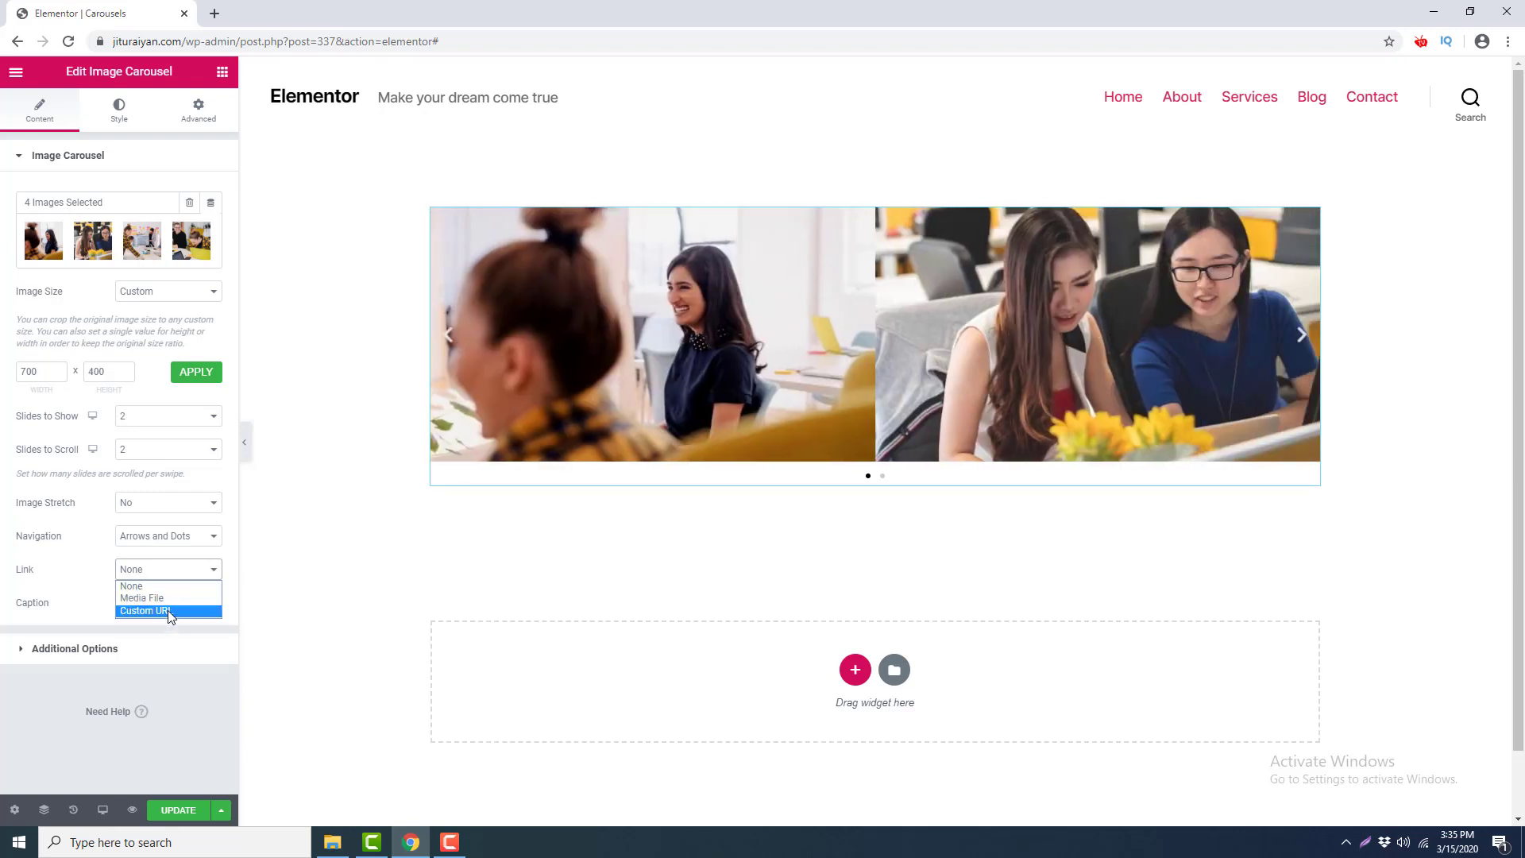
left_click(166, 600)
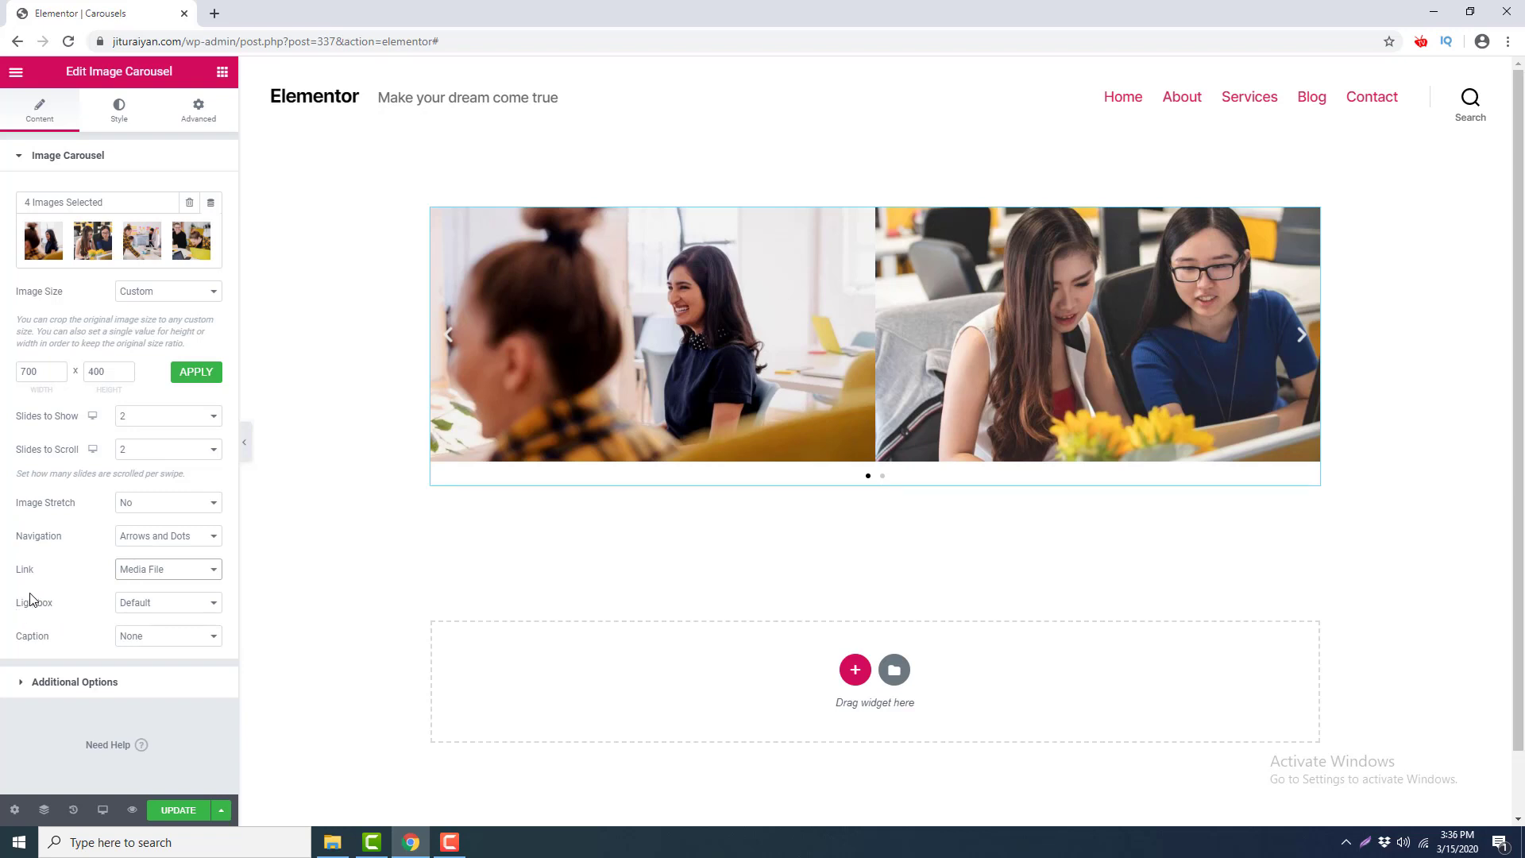
left_click(816, 327)
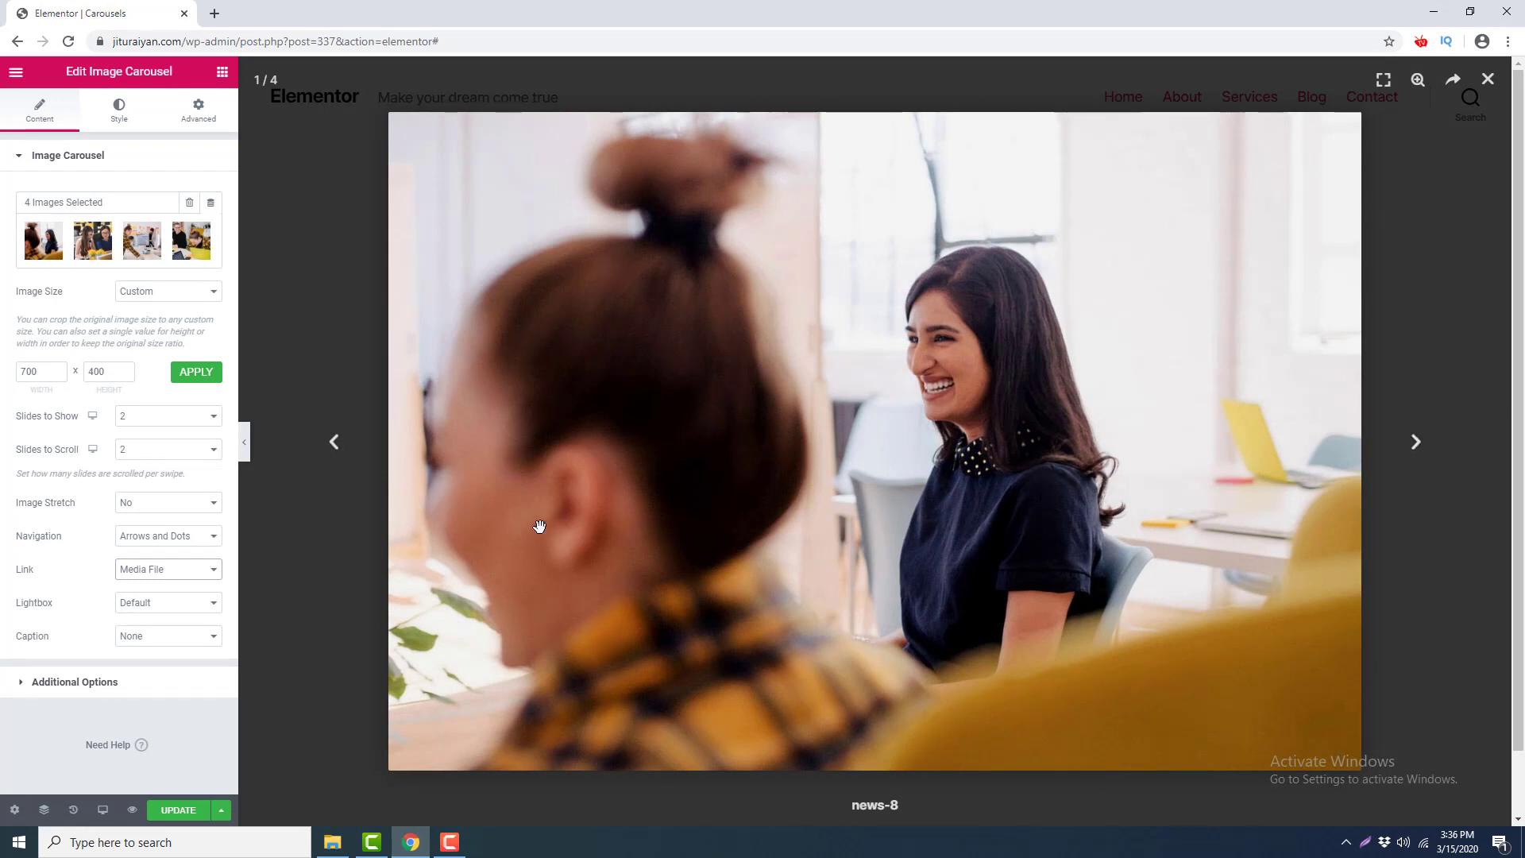
Test the lightbox by paging between images and trying its zoom and full-screen views, and close it.
left_click(1413, 446)
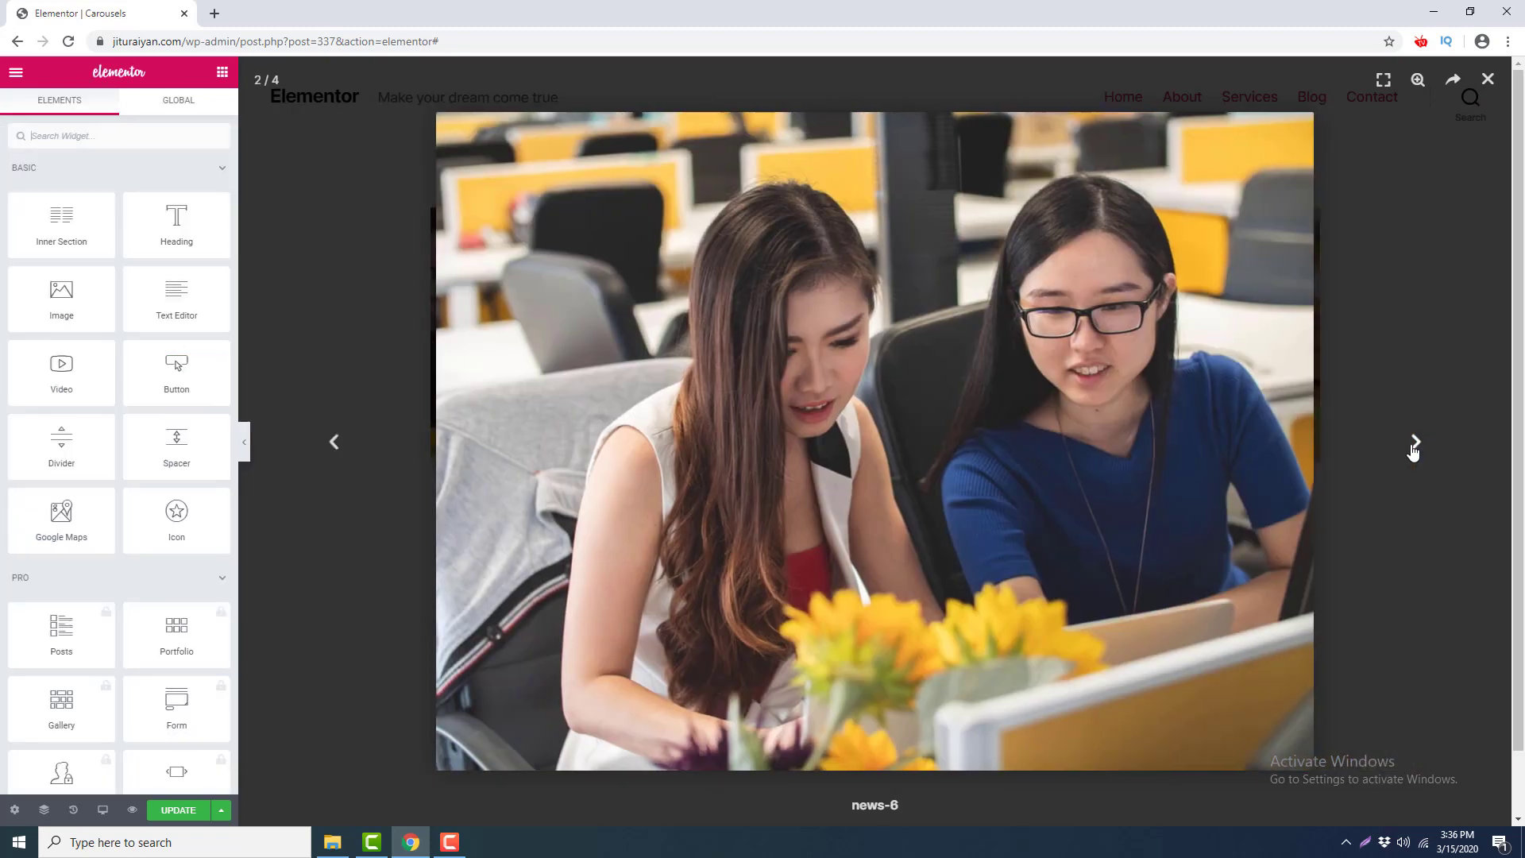
left_click(334, 443)
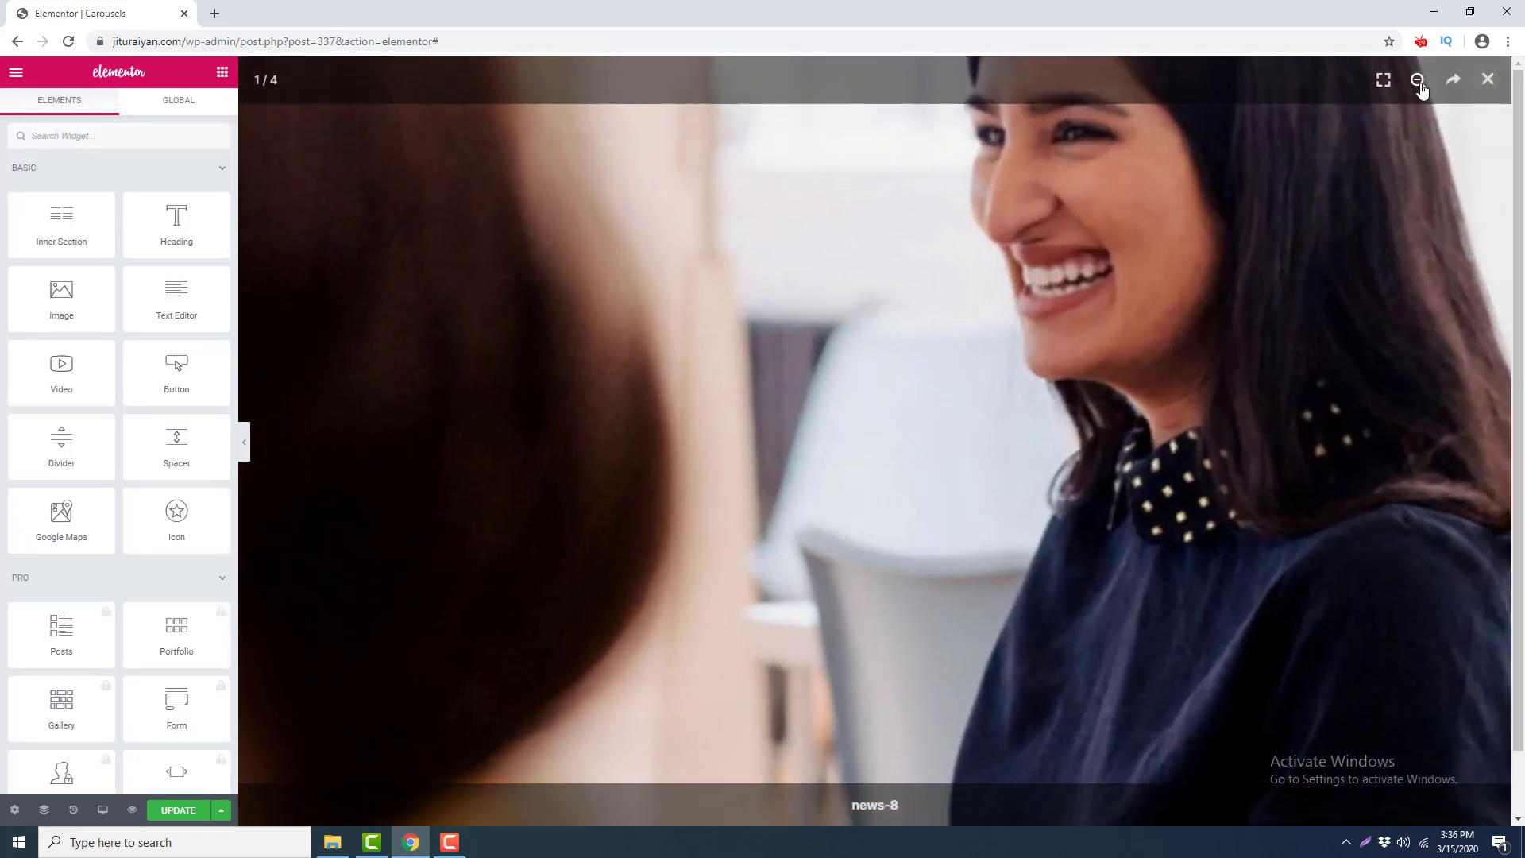
left_click(1417, 79)
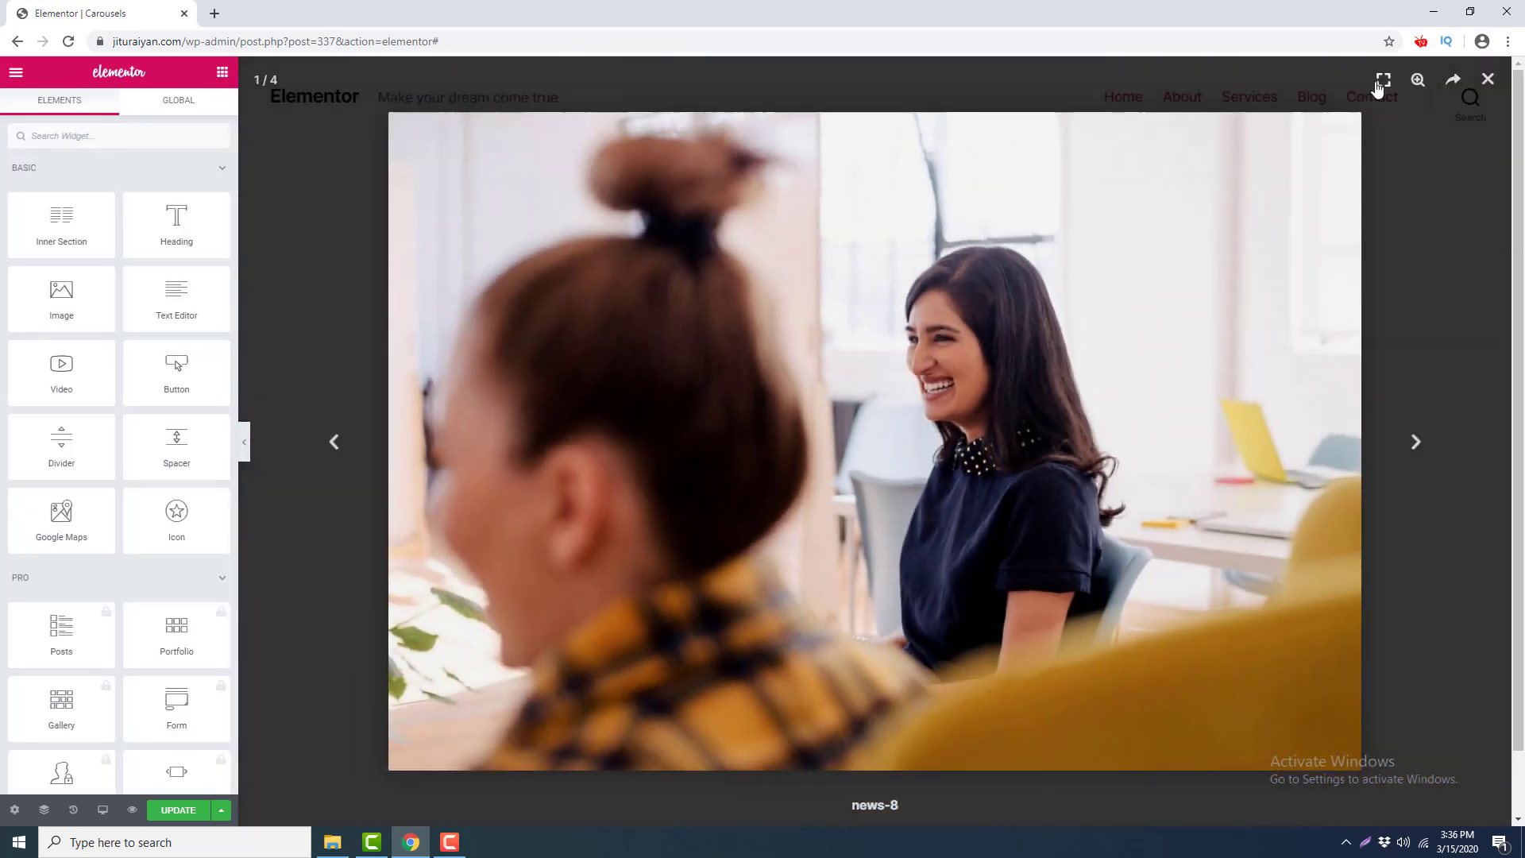
left_click(1382, 81)
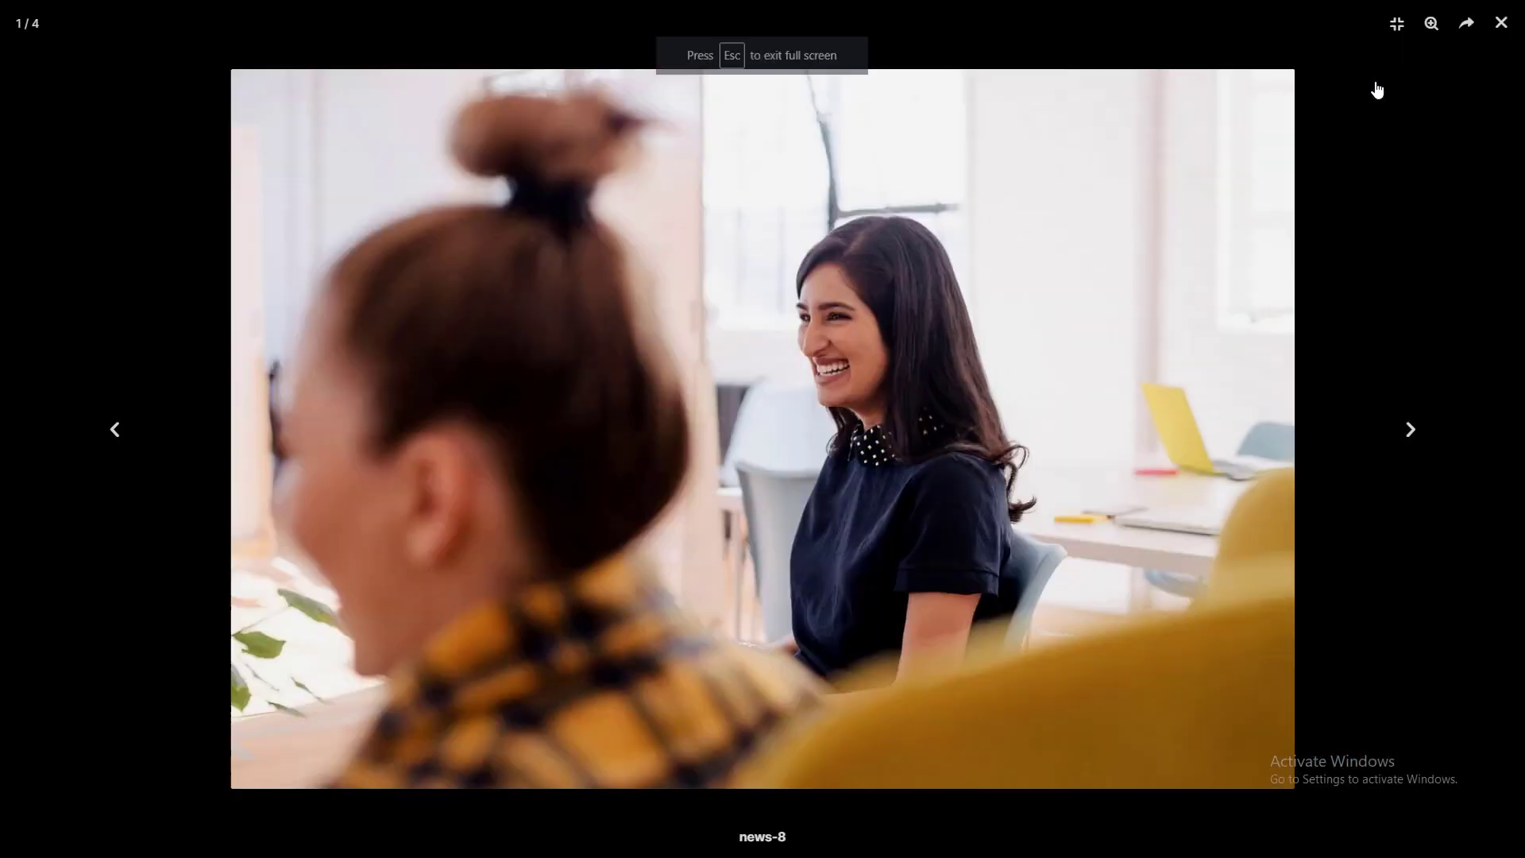
left_click(1500, 30)
Set the image carousel's Lightbox option to No and update the page.
left_click(1066, 290)
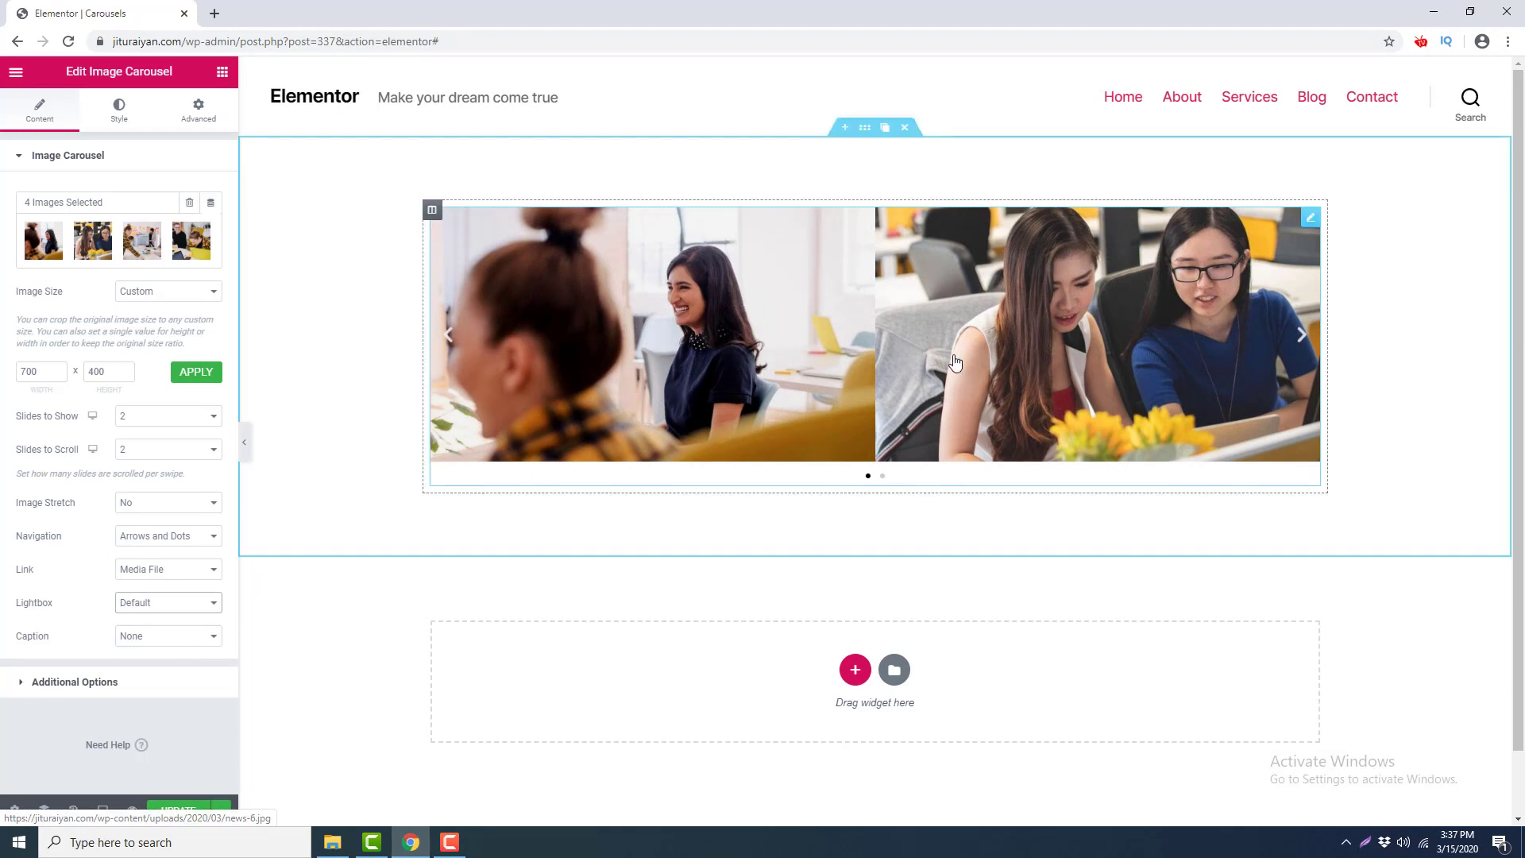
left_click(186, 609)
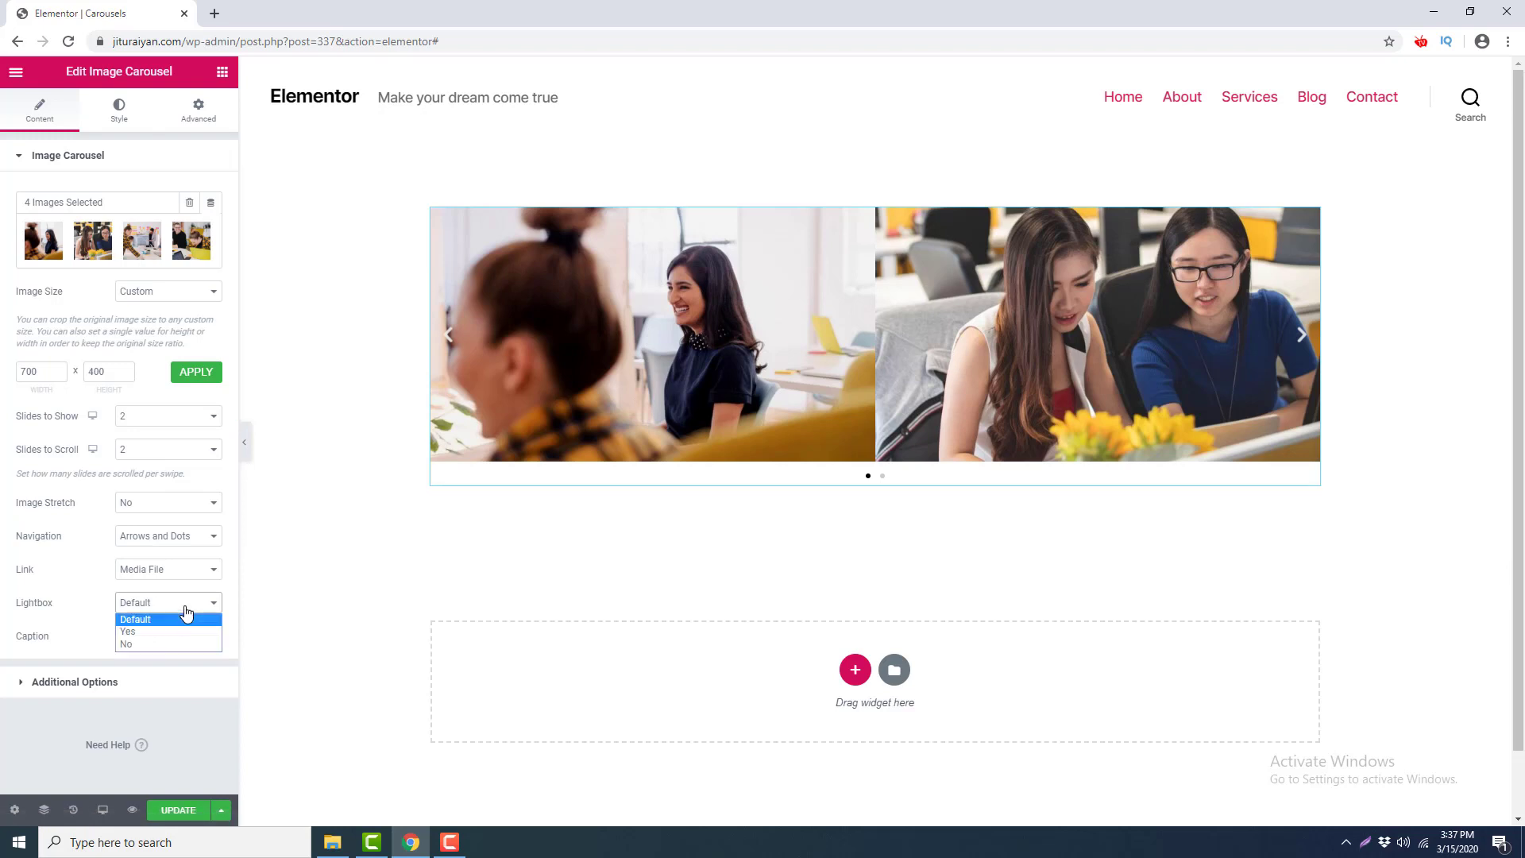
left_click(128, 643)
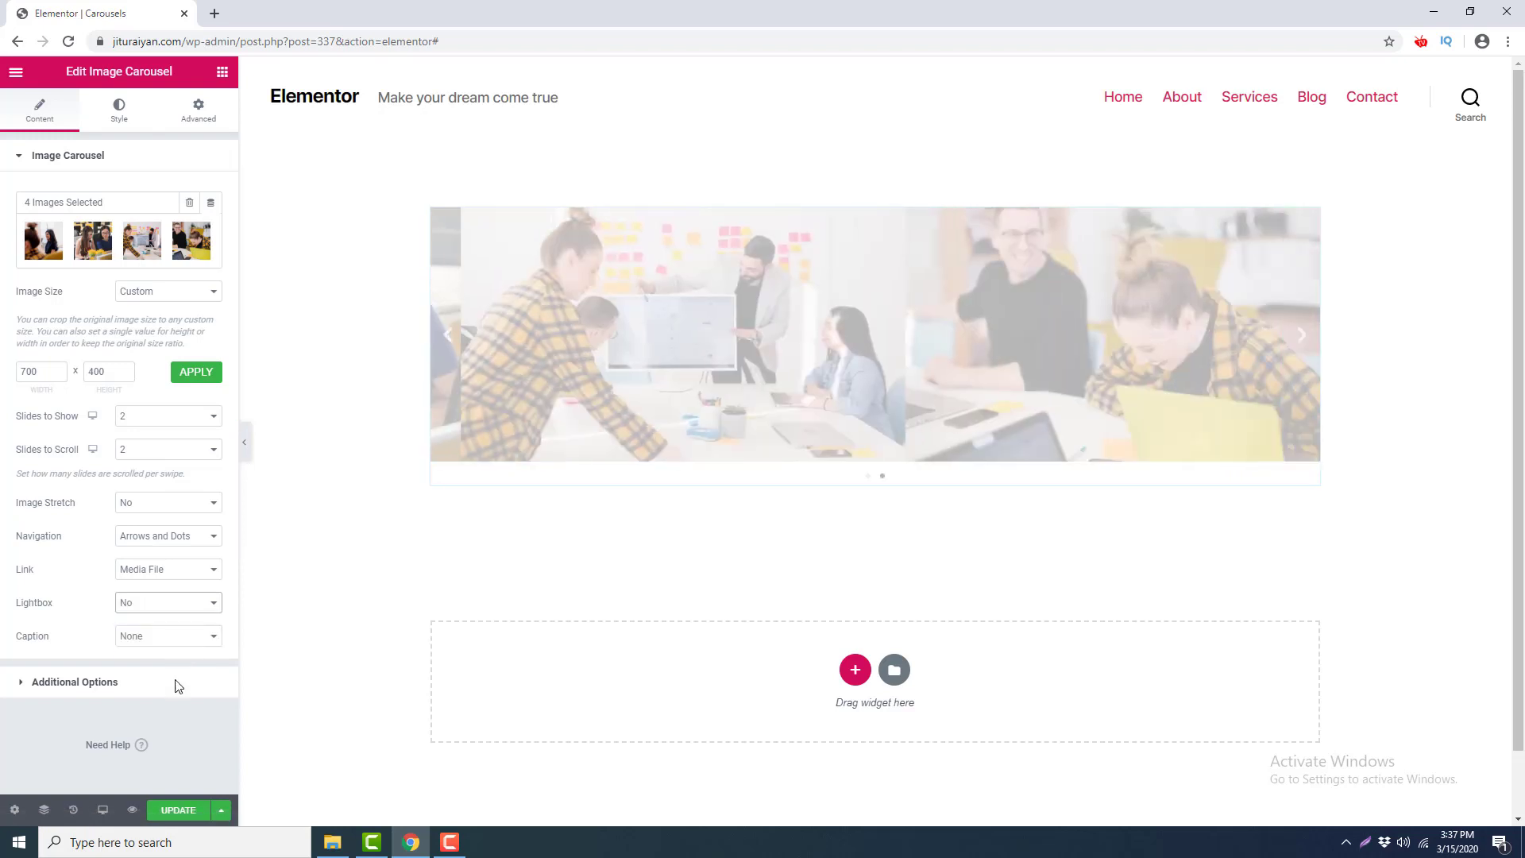
left_click(184, 816)
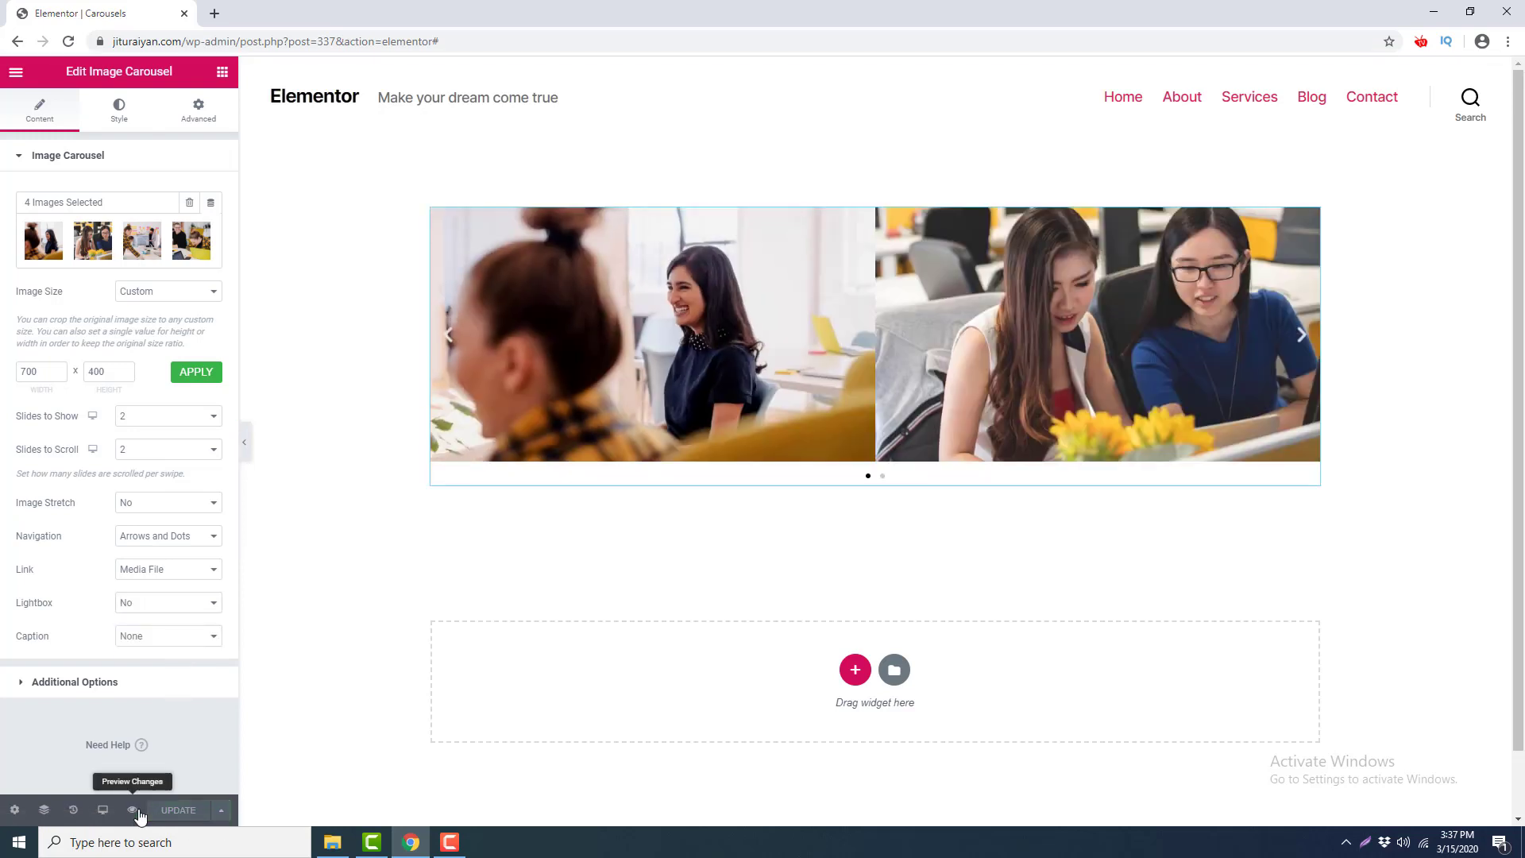
Preview the page and open the second slide to check where its media file link leads.
left_click(133, 811)
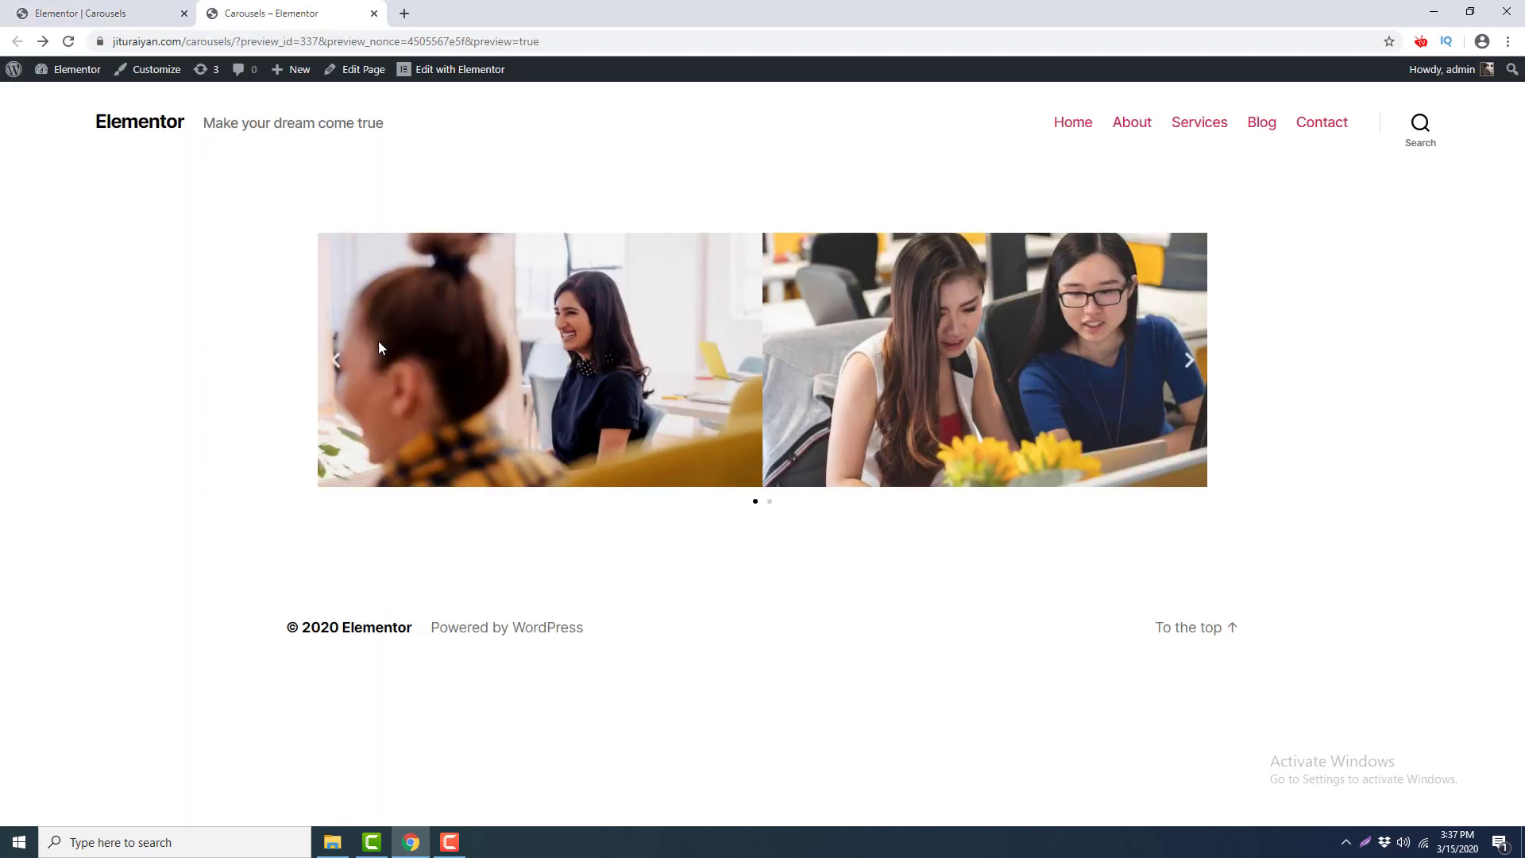
left_click(956, 324)
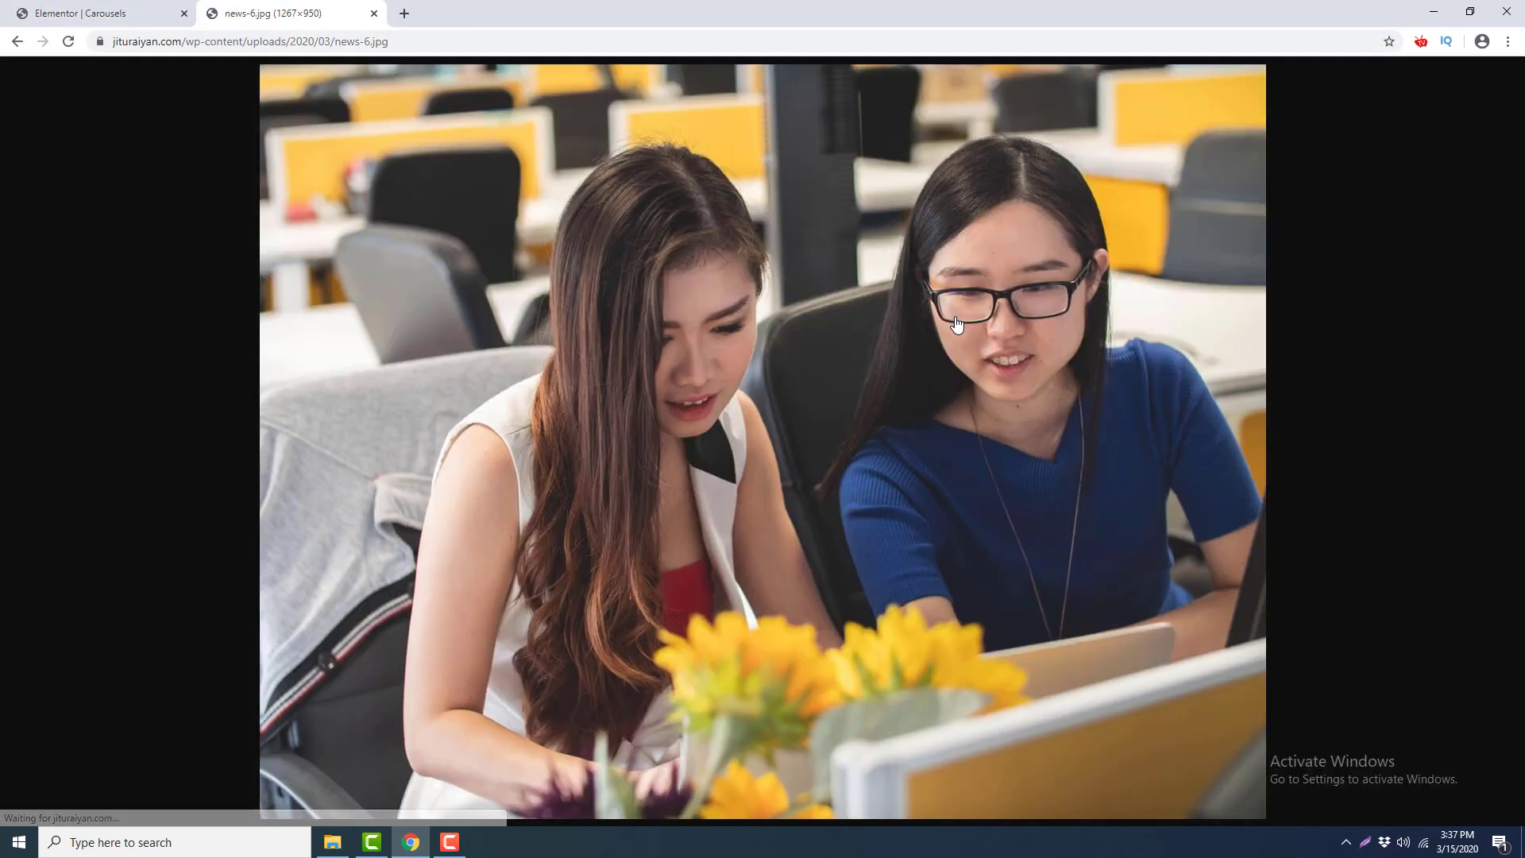
left_click(301, 38)
left_click(443, 337)
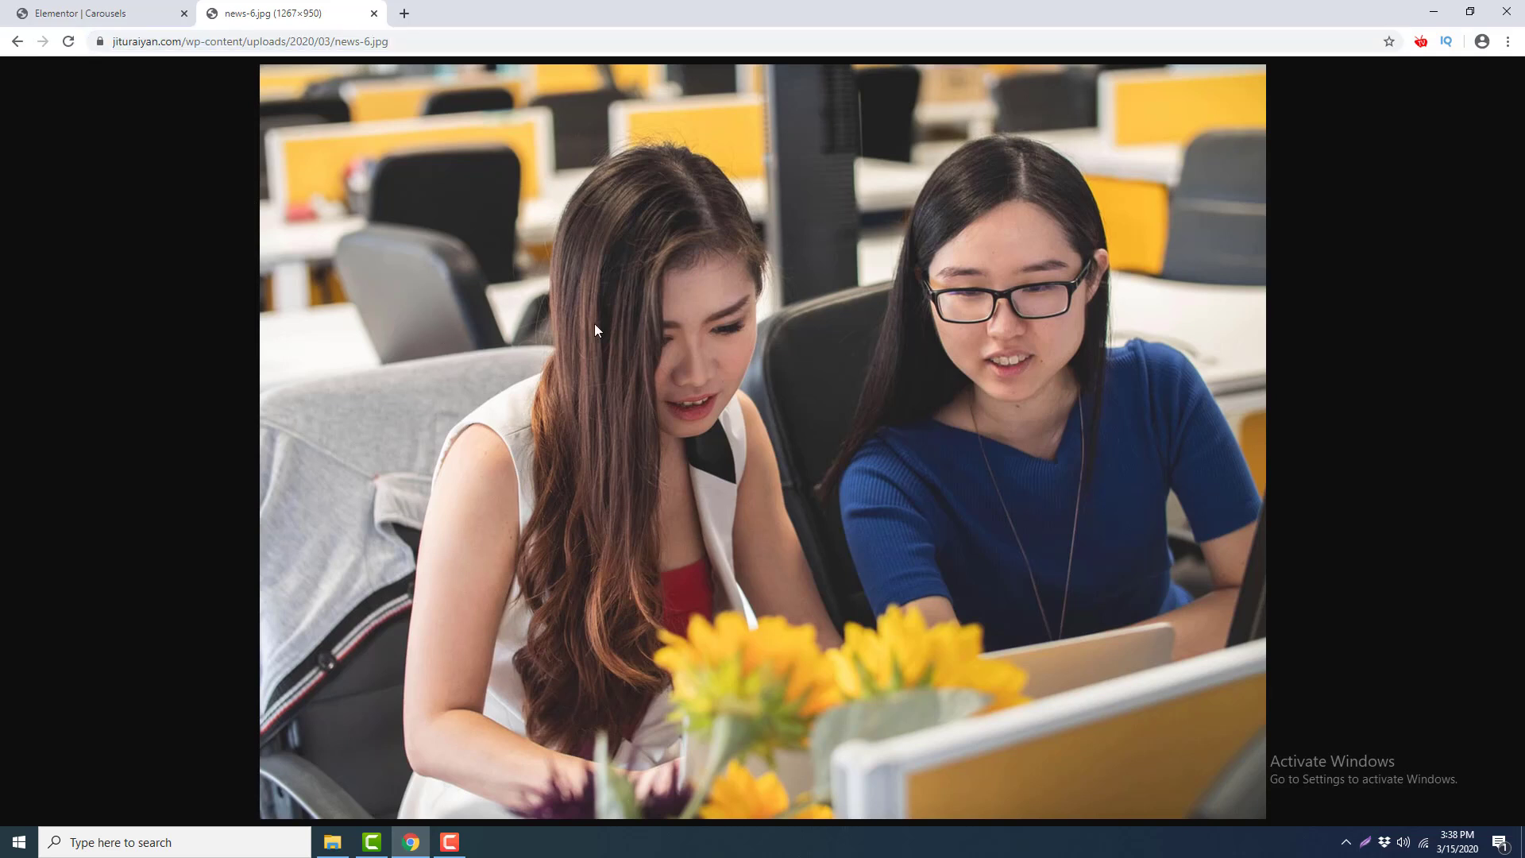
Back in the editor, set the carousel's link to a Custom URL pointing to the site's Services page and update the page.
left_click(107, 9)
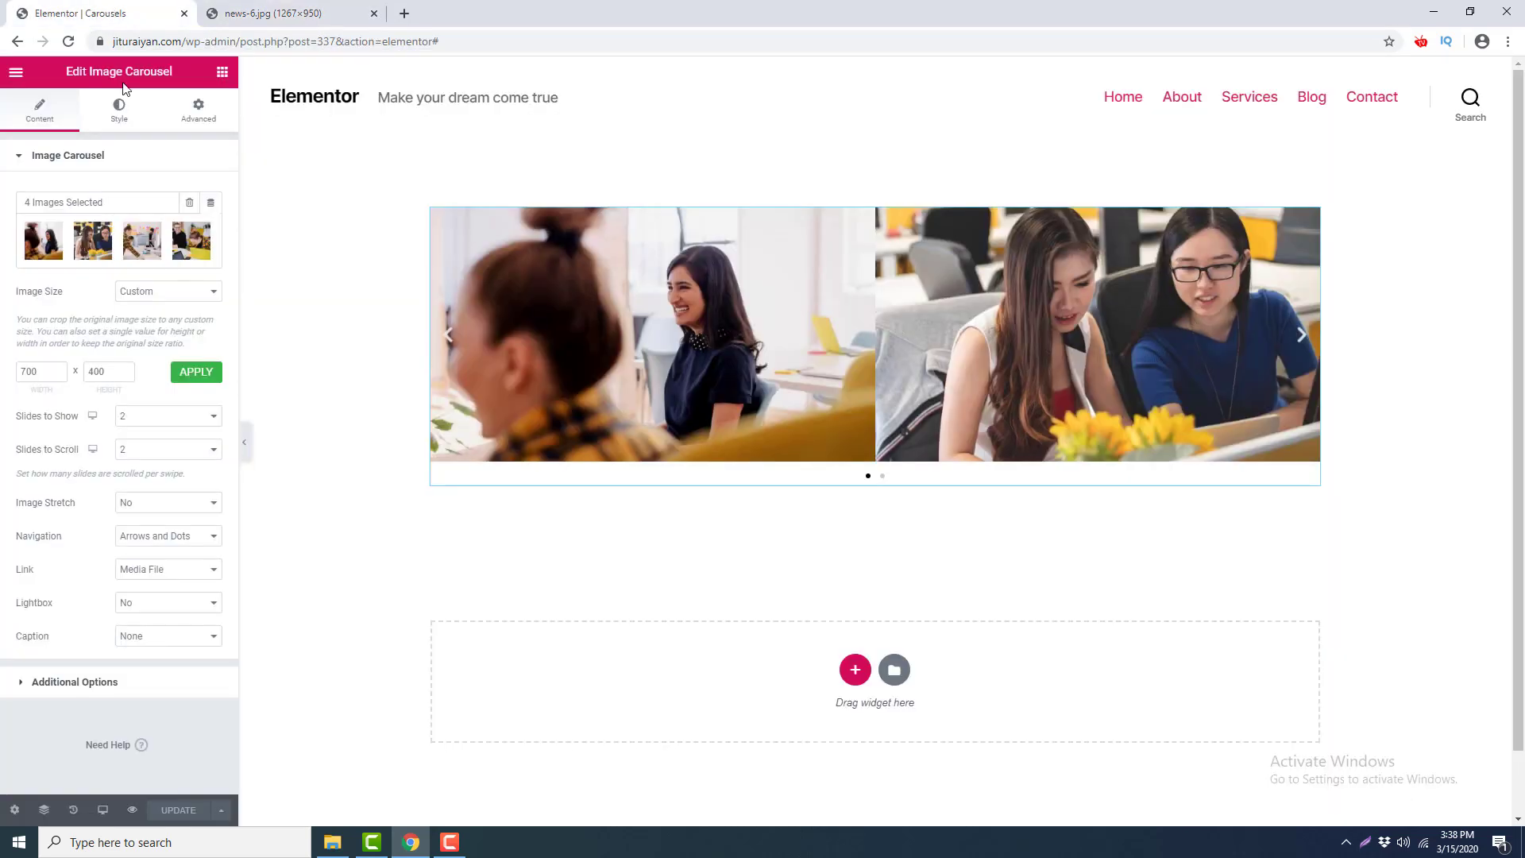
left_click(205, 570)
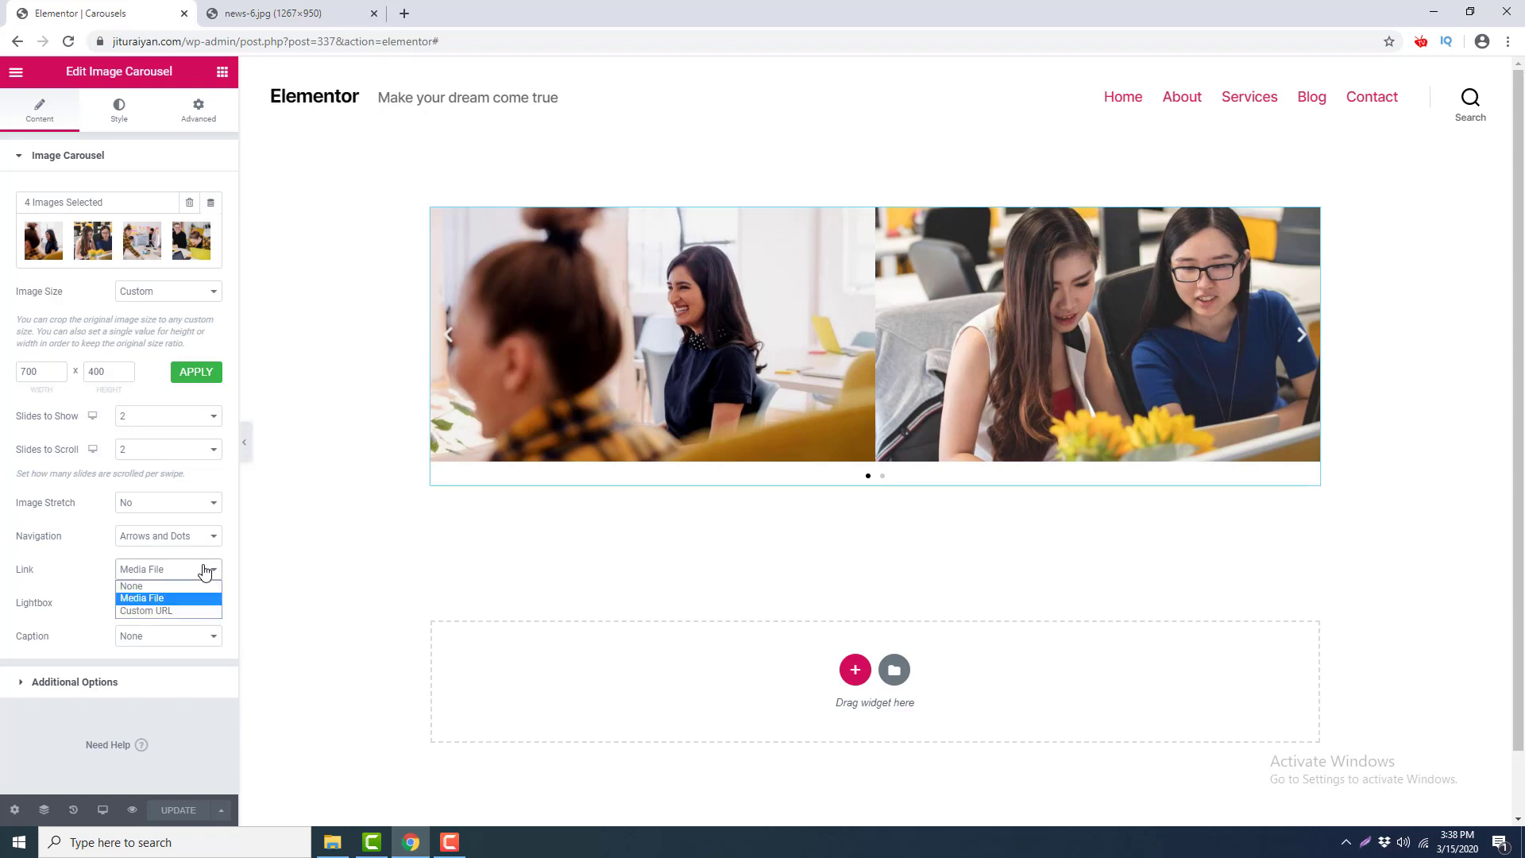
left_click(193, 611)
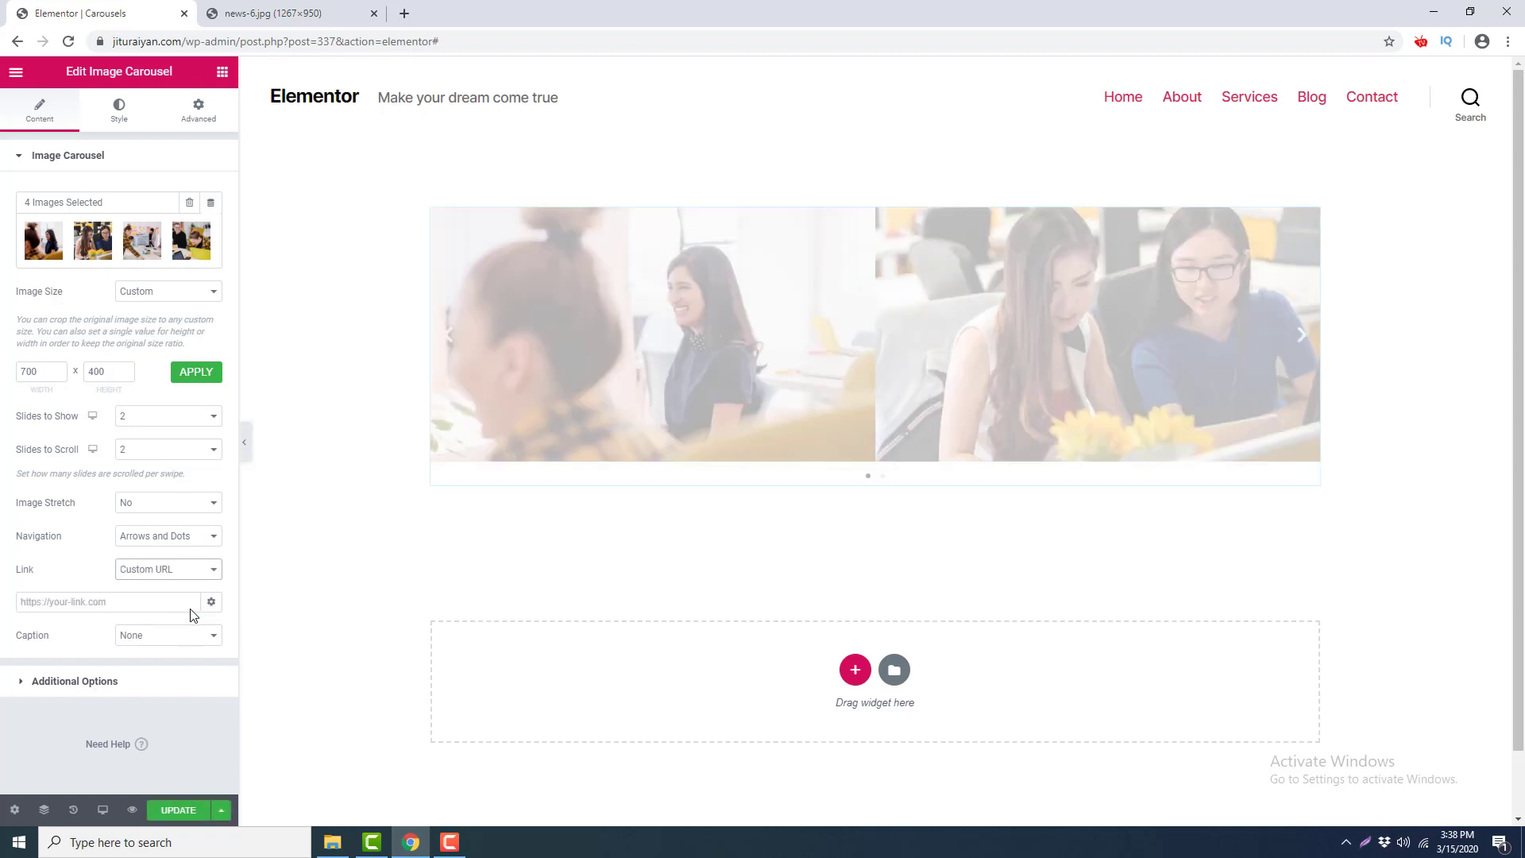
left_click(169, 604)
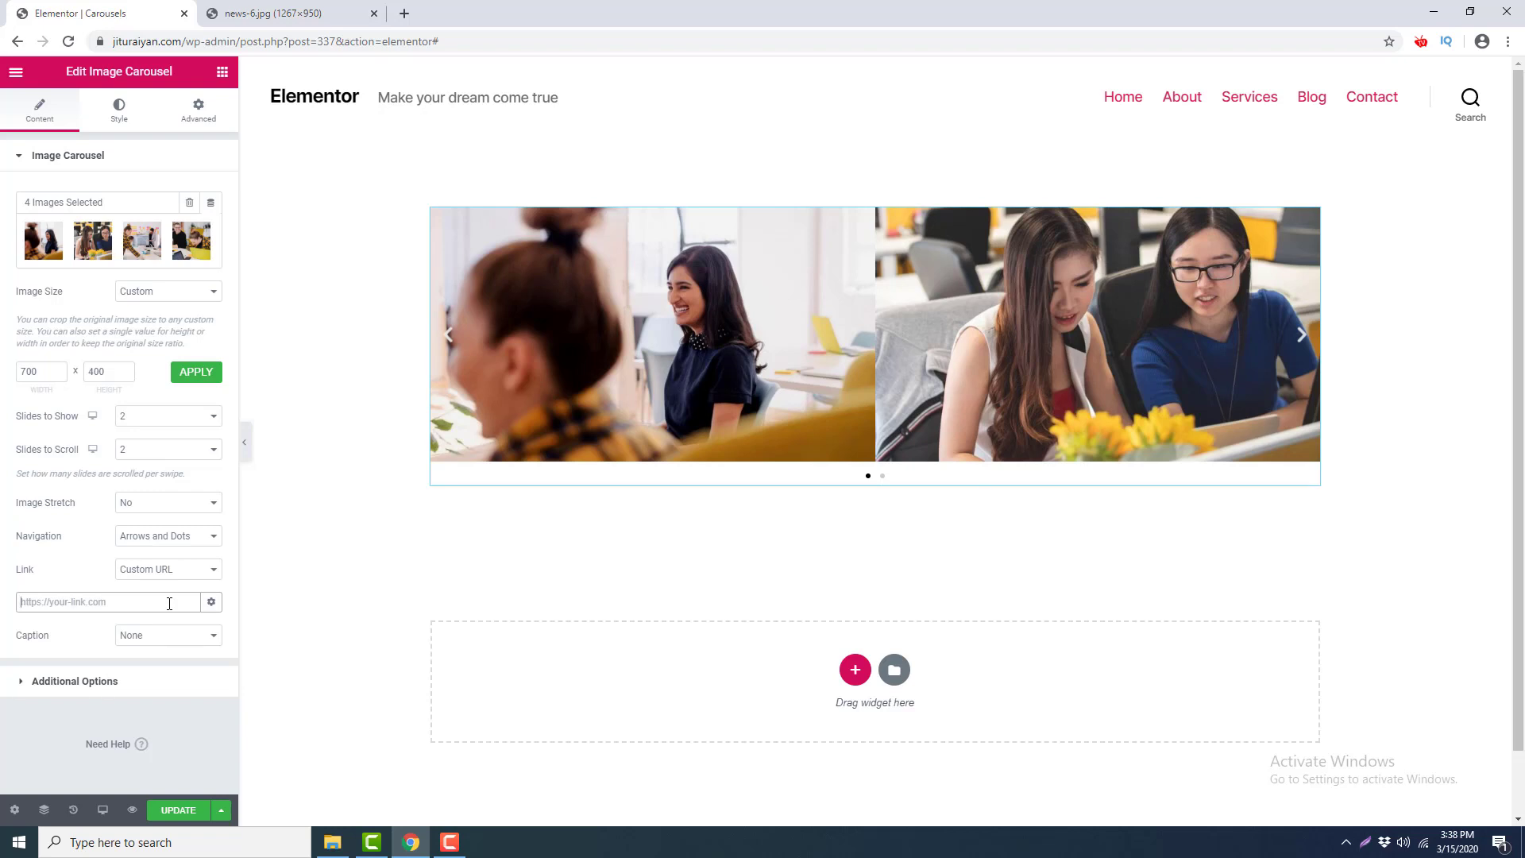
type("service")
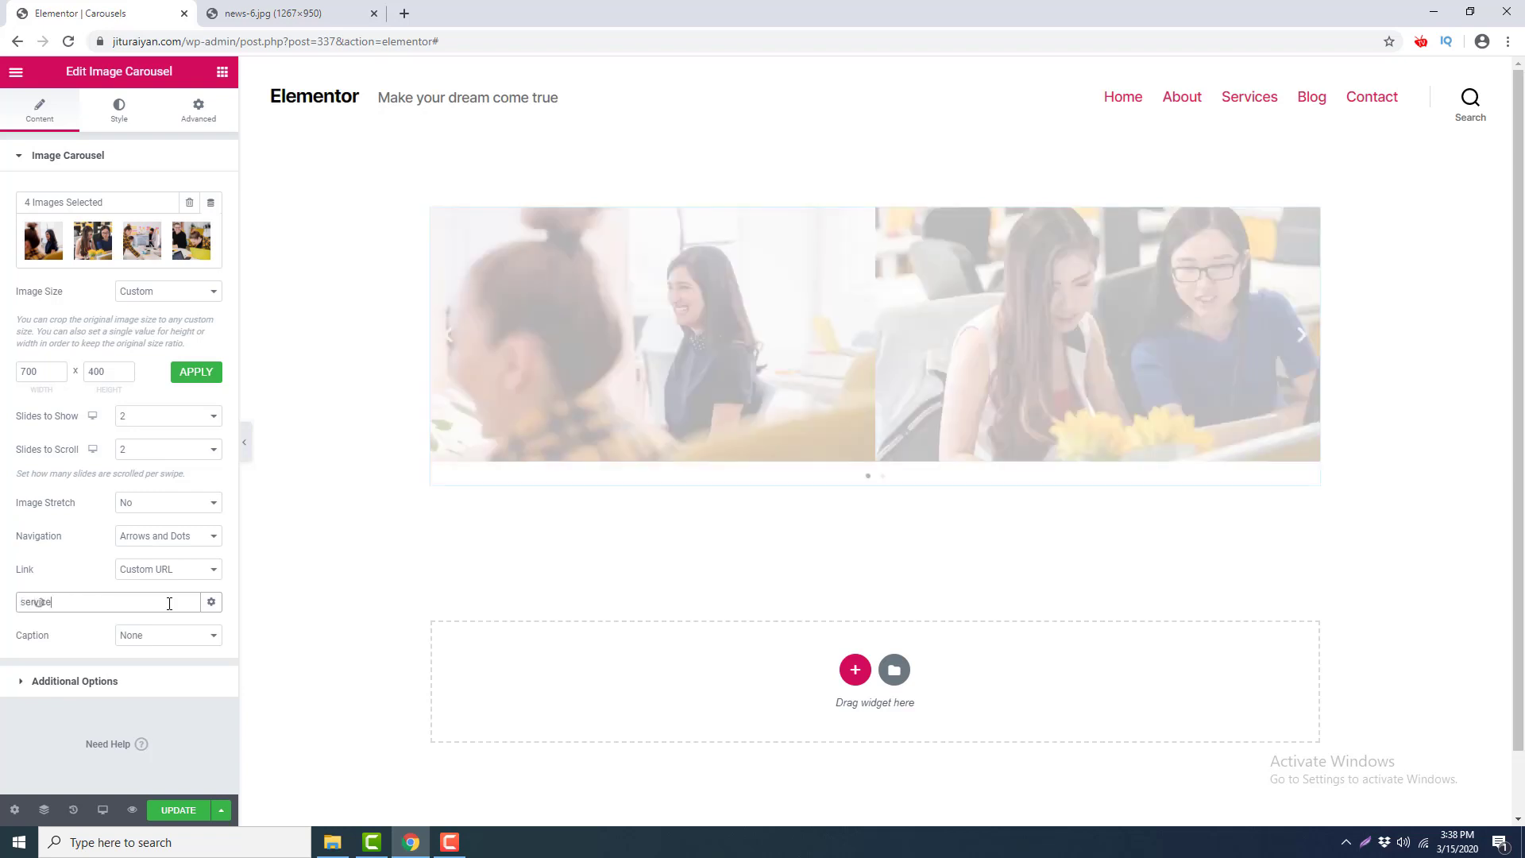
type("s")
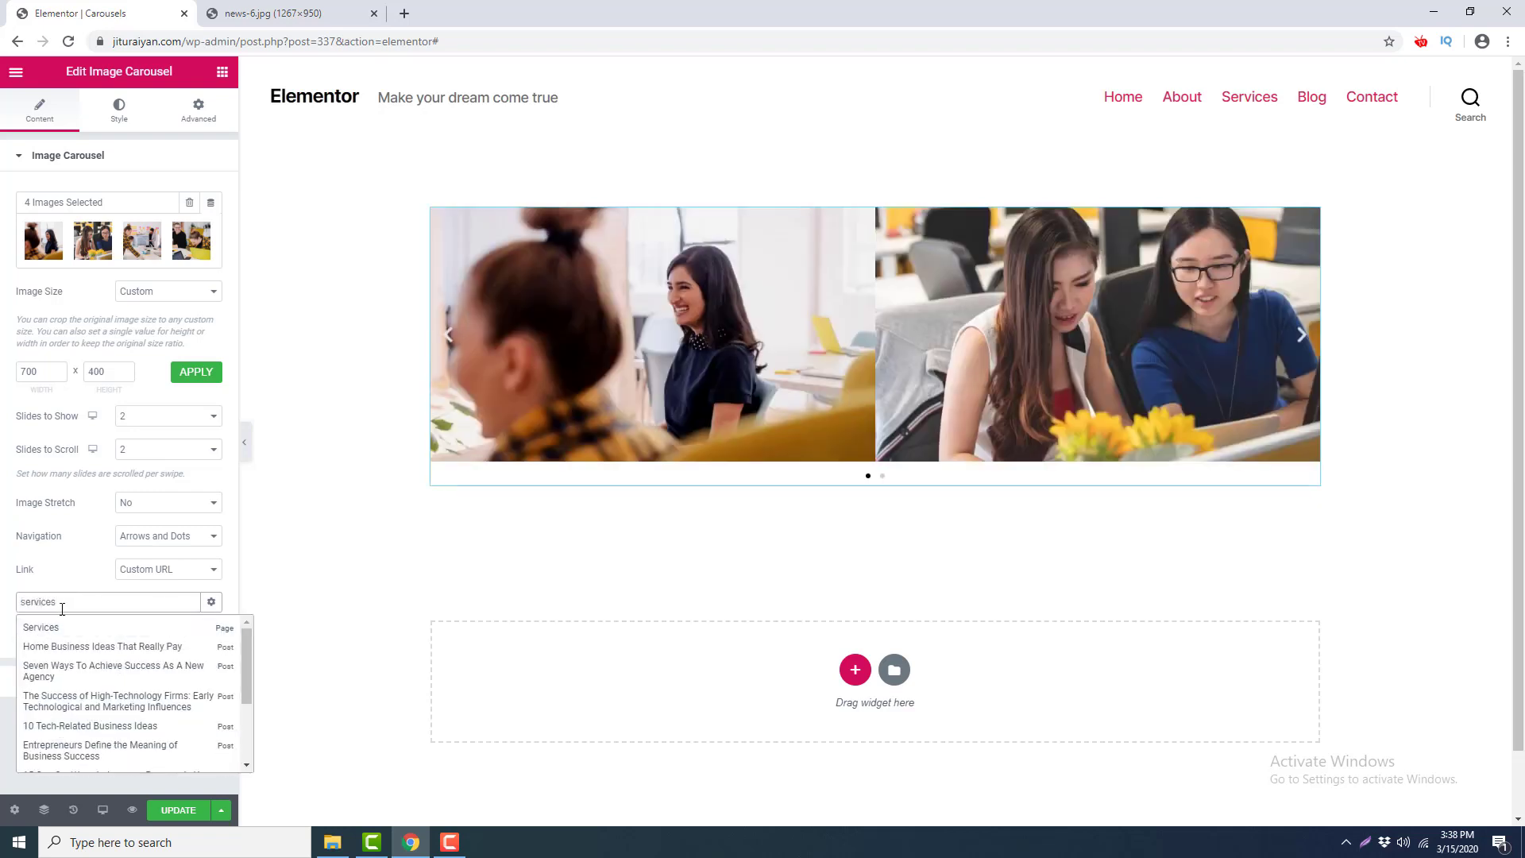
left_click(143, 632)
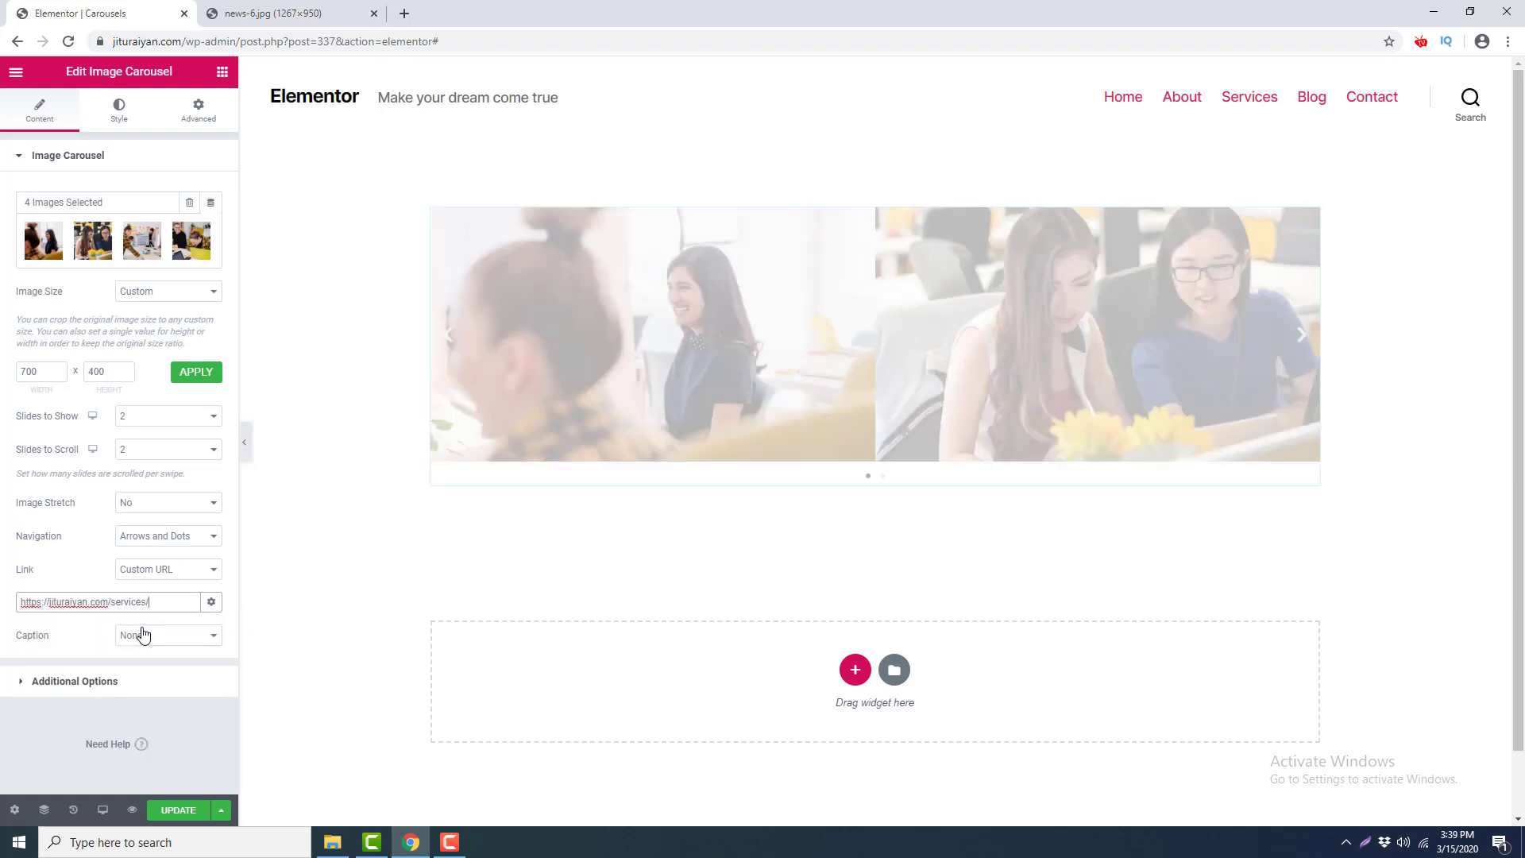
left_click(178, 809)
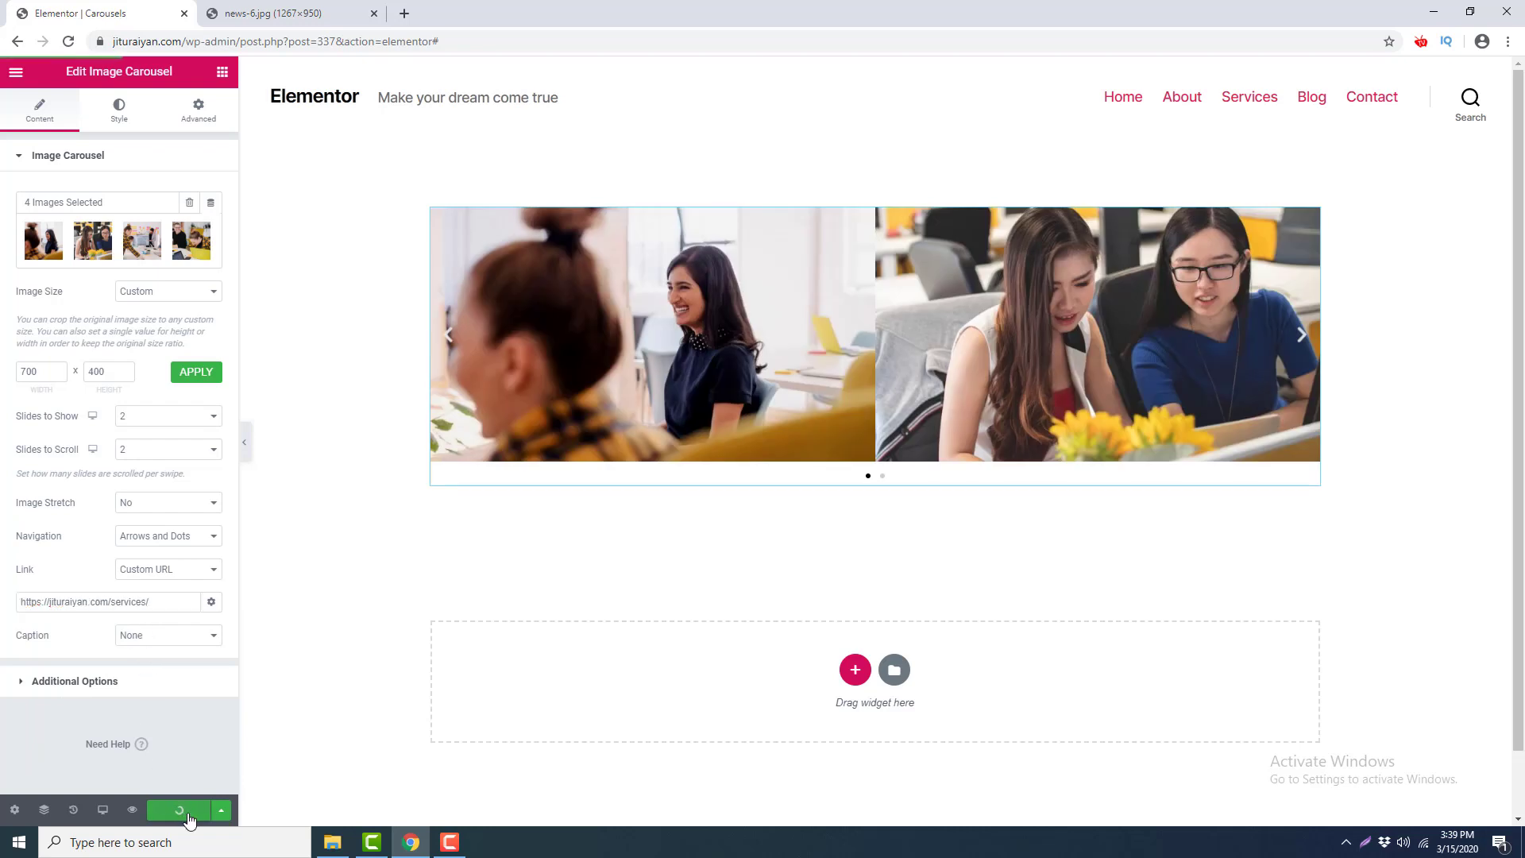
Test the custom link by opening a slide on the preview page, and look through the linked Services page.
left_click(332, 16)
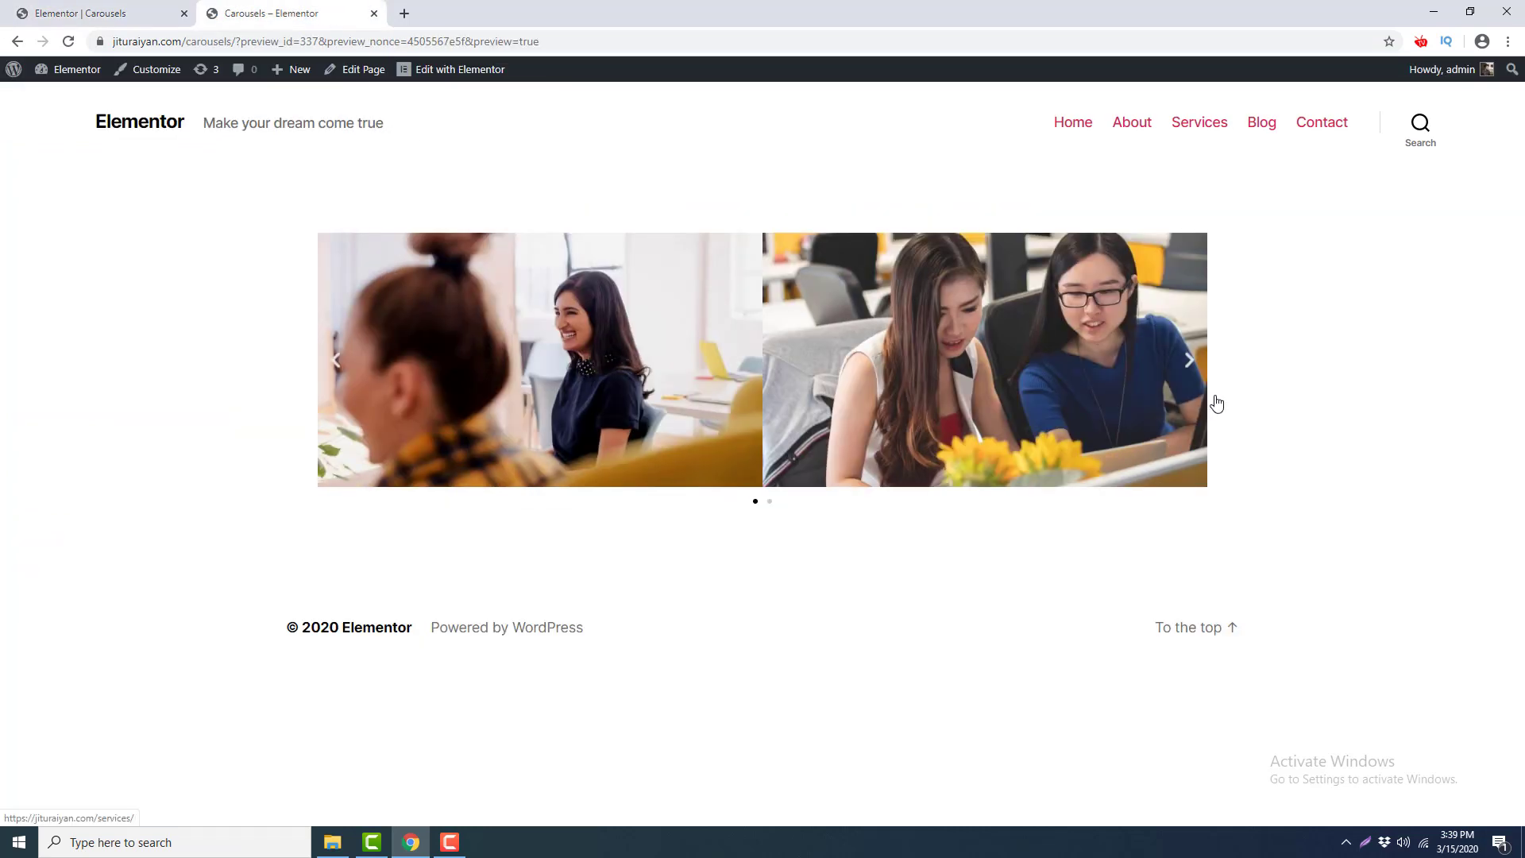
left_click(1171, 369)
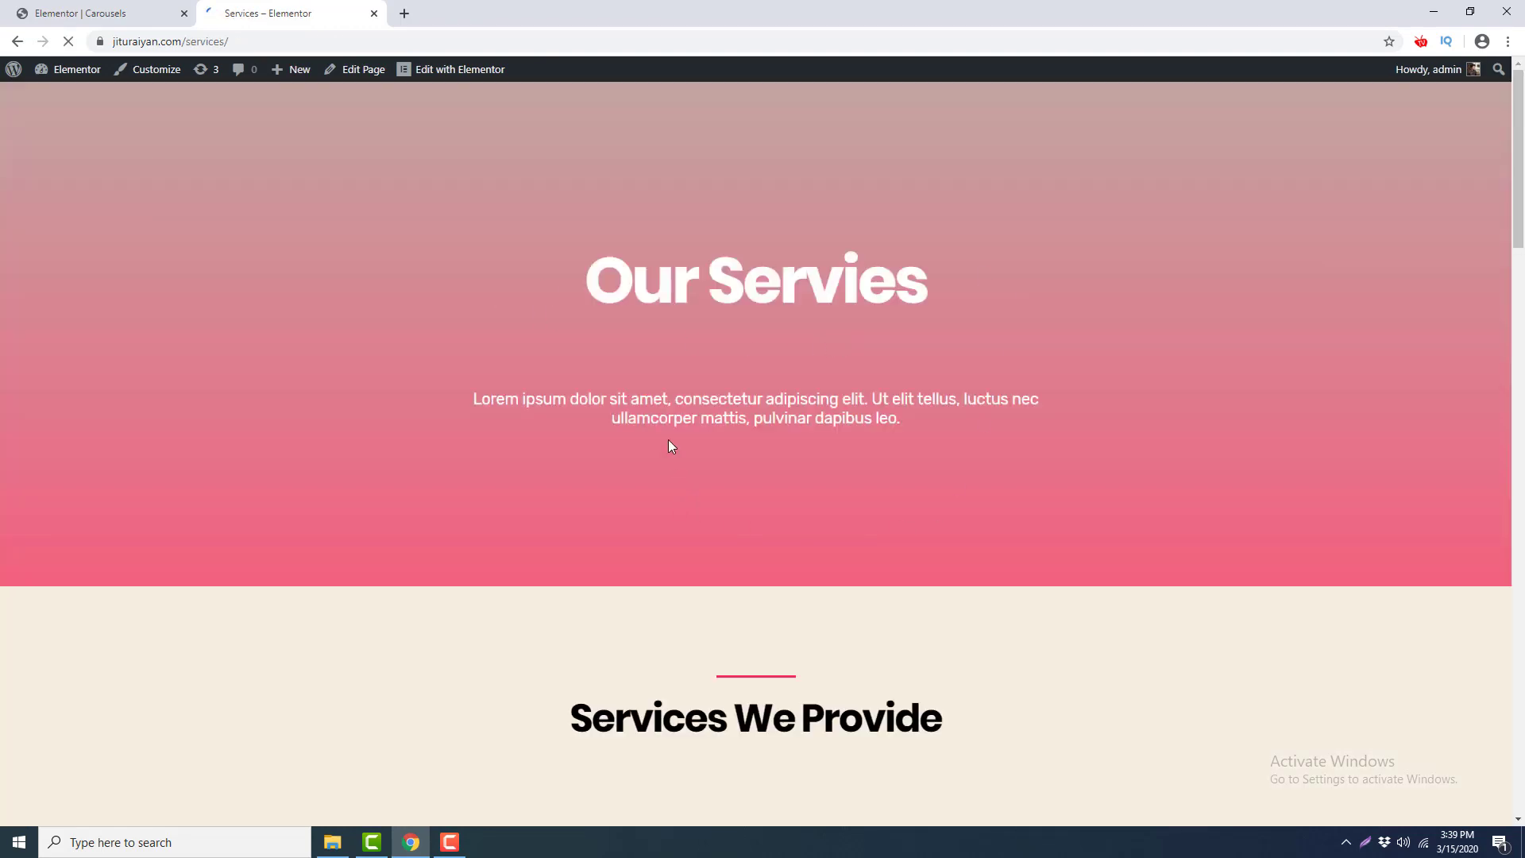
scroll(601, 435, "down", 7)
scroll(598, 436, "up", 7)
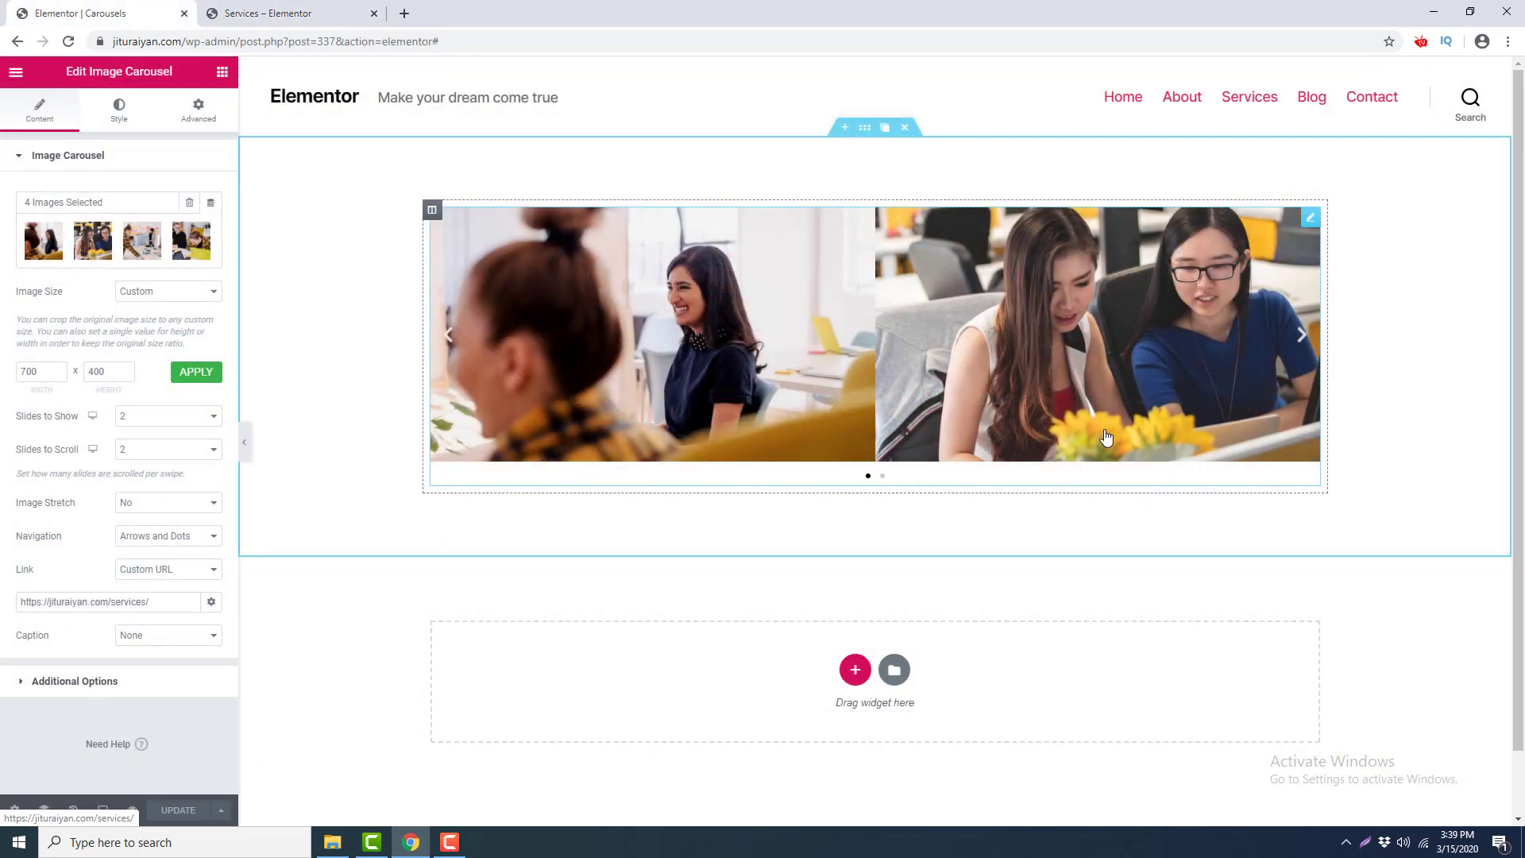
Set the carousel's Caption option to Title.
left_click(163, 635)
left_click(168, 664)
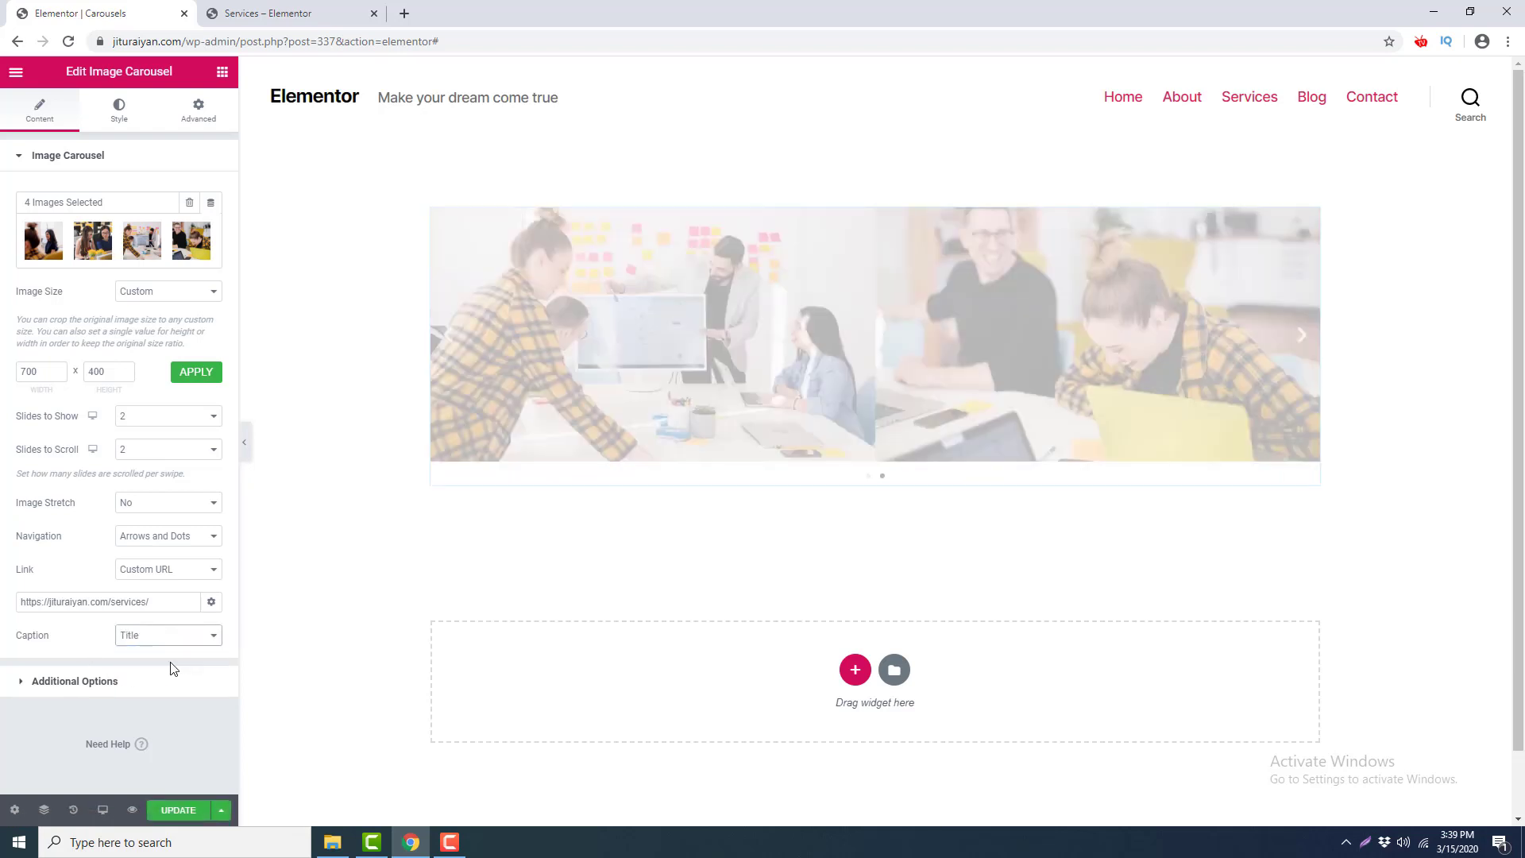
left_click(172, 642)
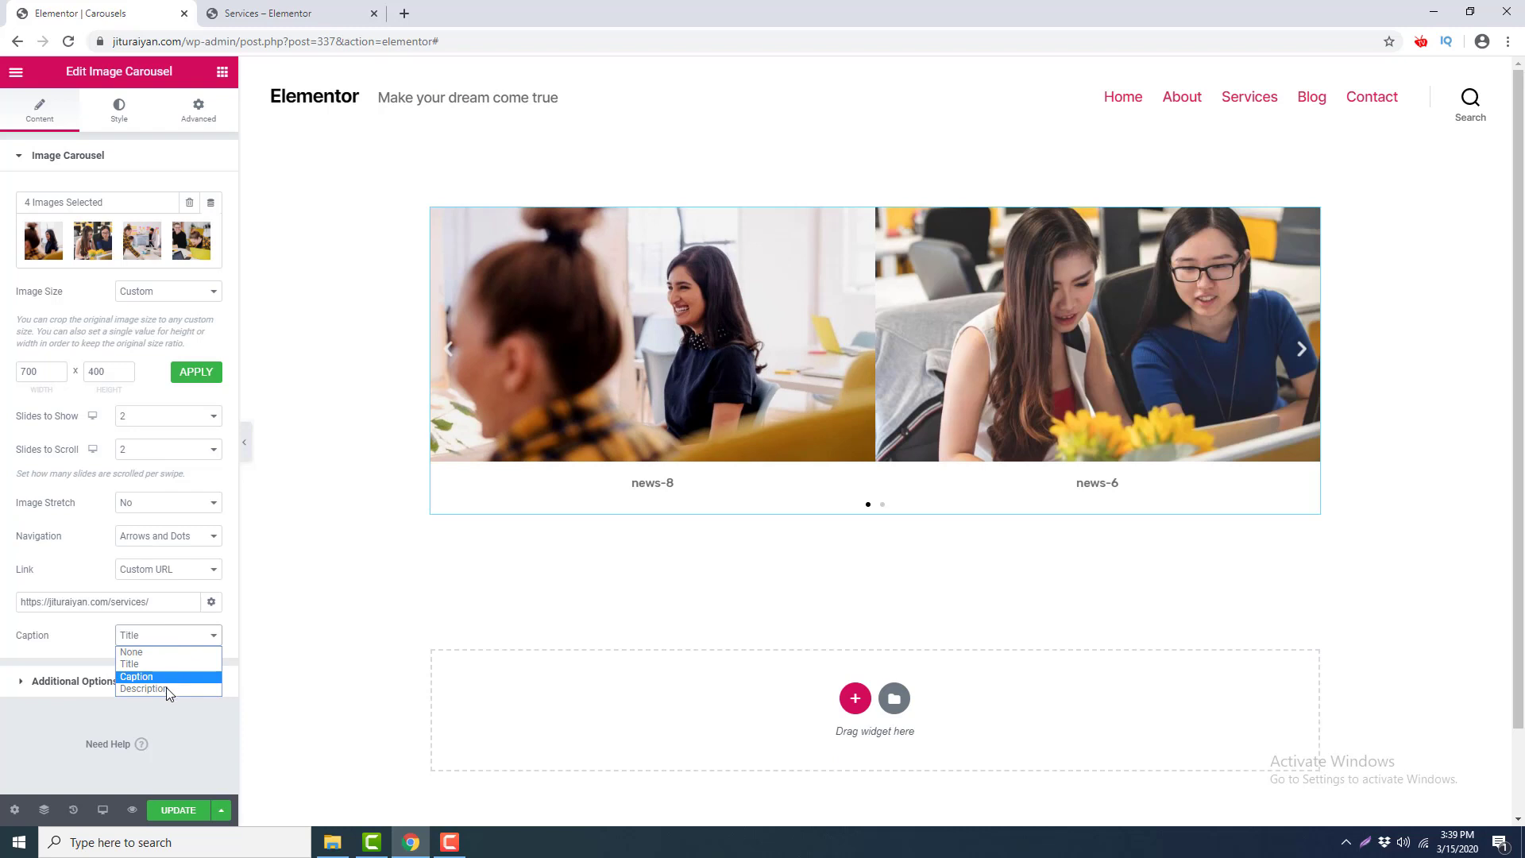
left_click(163, 666)
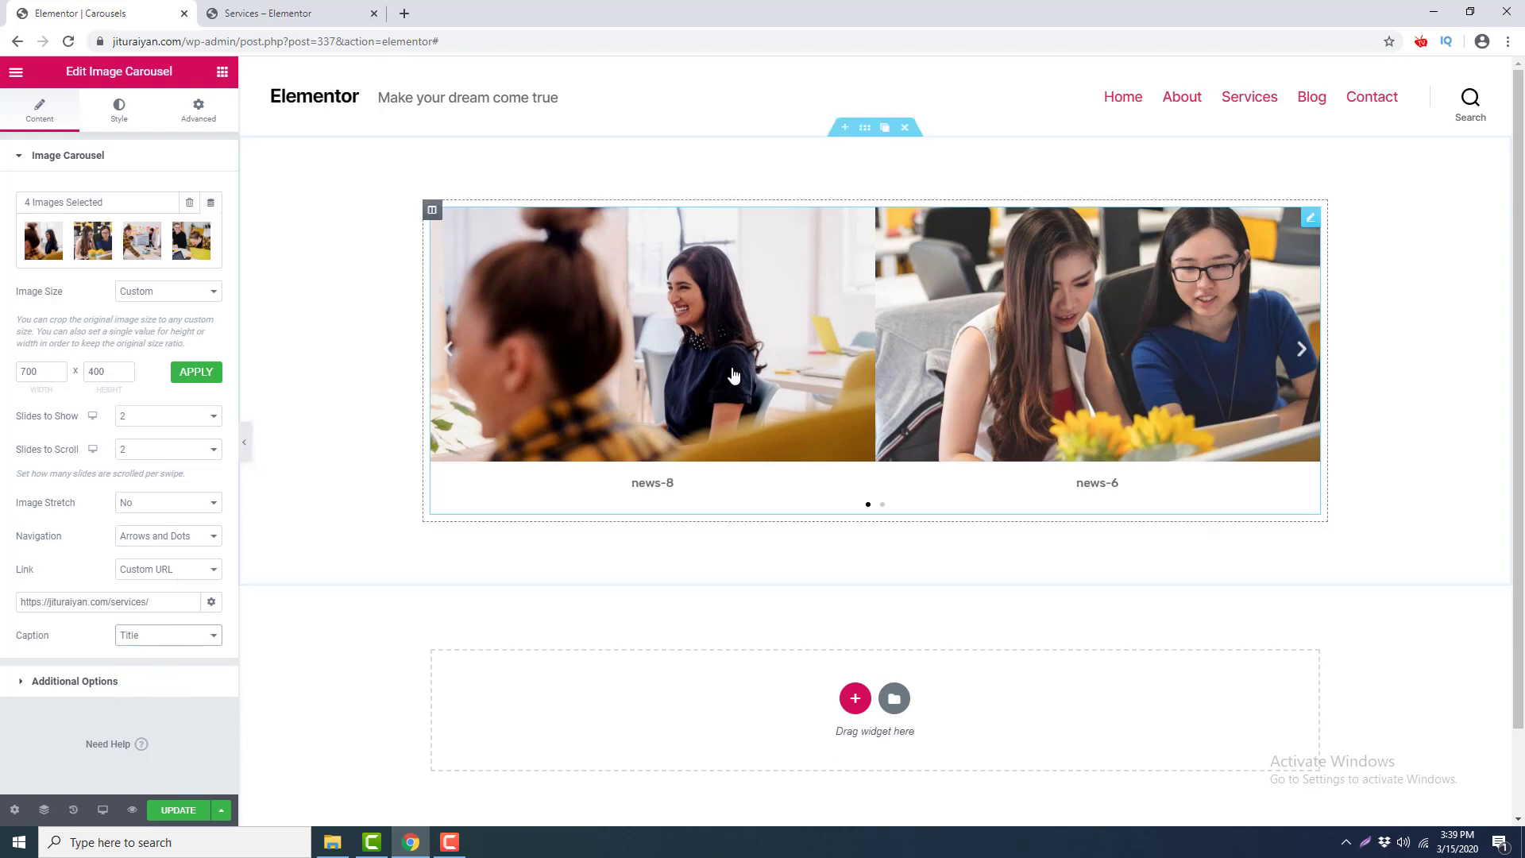
Check the title fields of the first two carousel images in the gallery editor and close it.
left_click(44, 243)
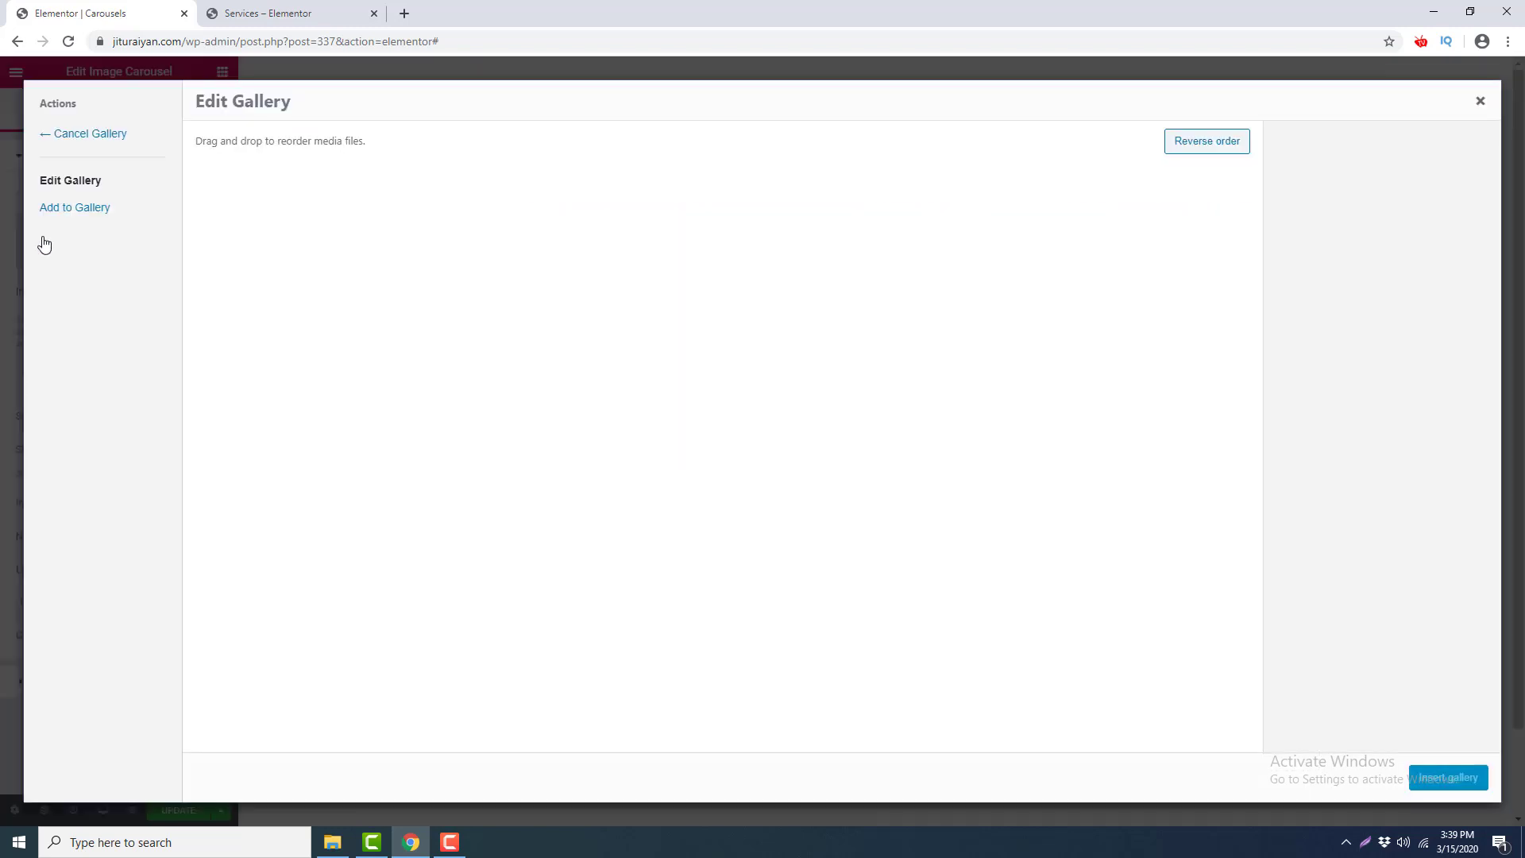
left_click_drag(1411, 358, 710, 361)
left_click(401, 247)
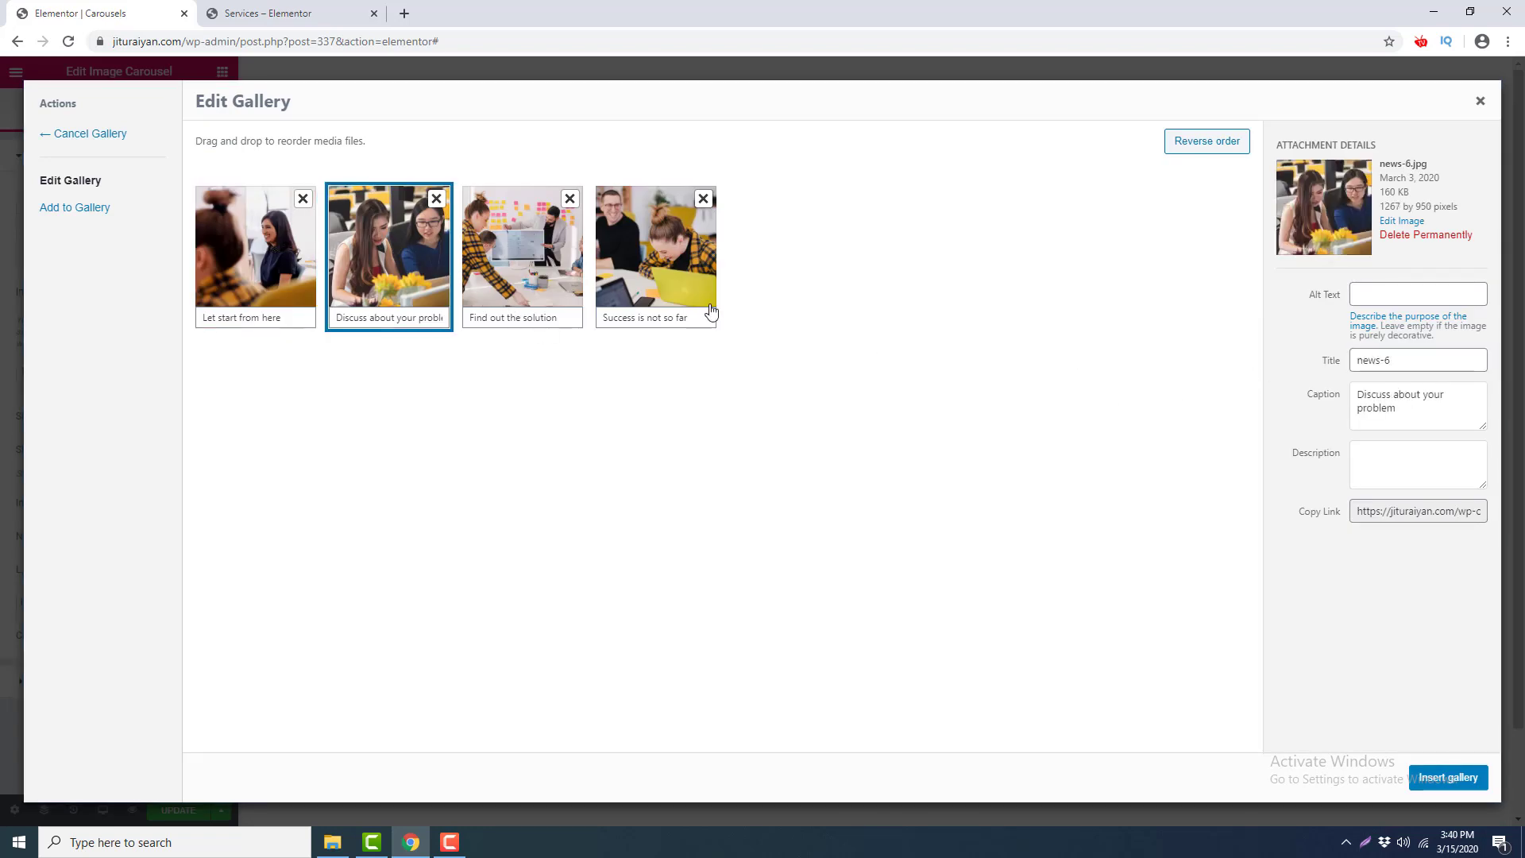
left_click_drag(1413, 361, 1205, 361)
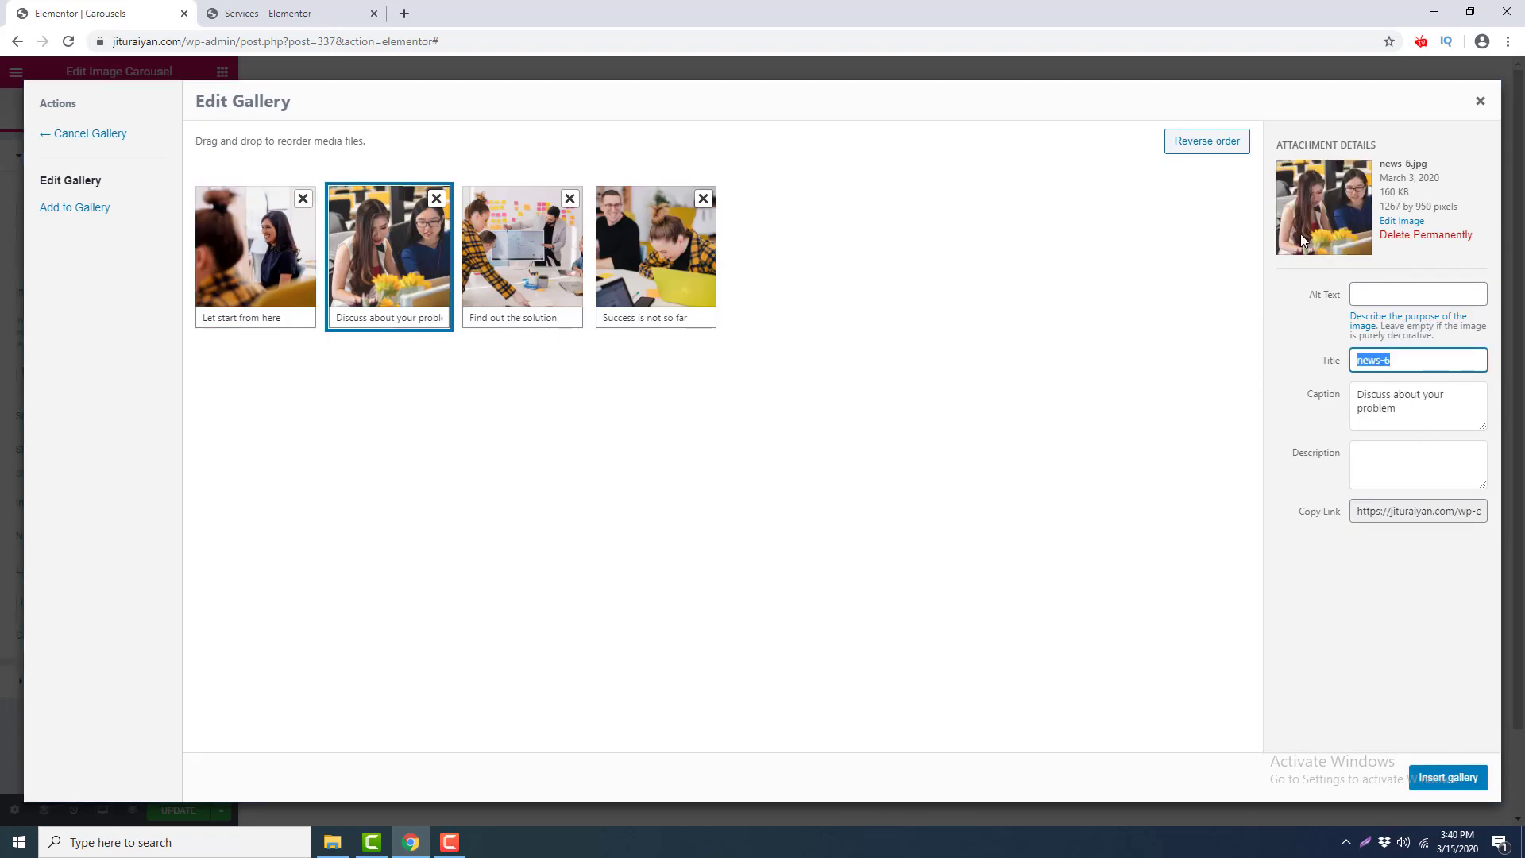
left_click(1480, 101)
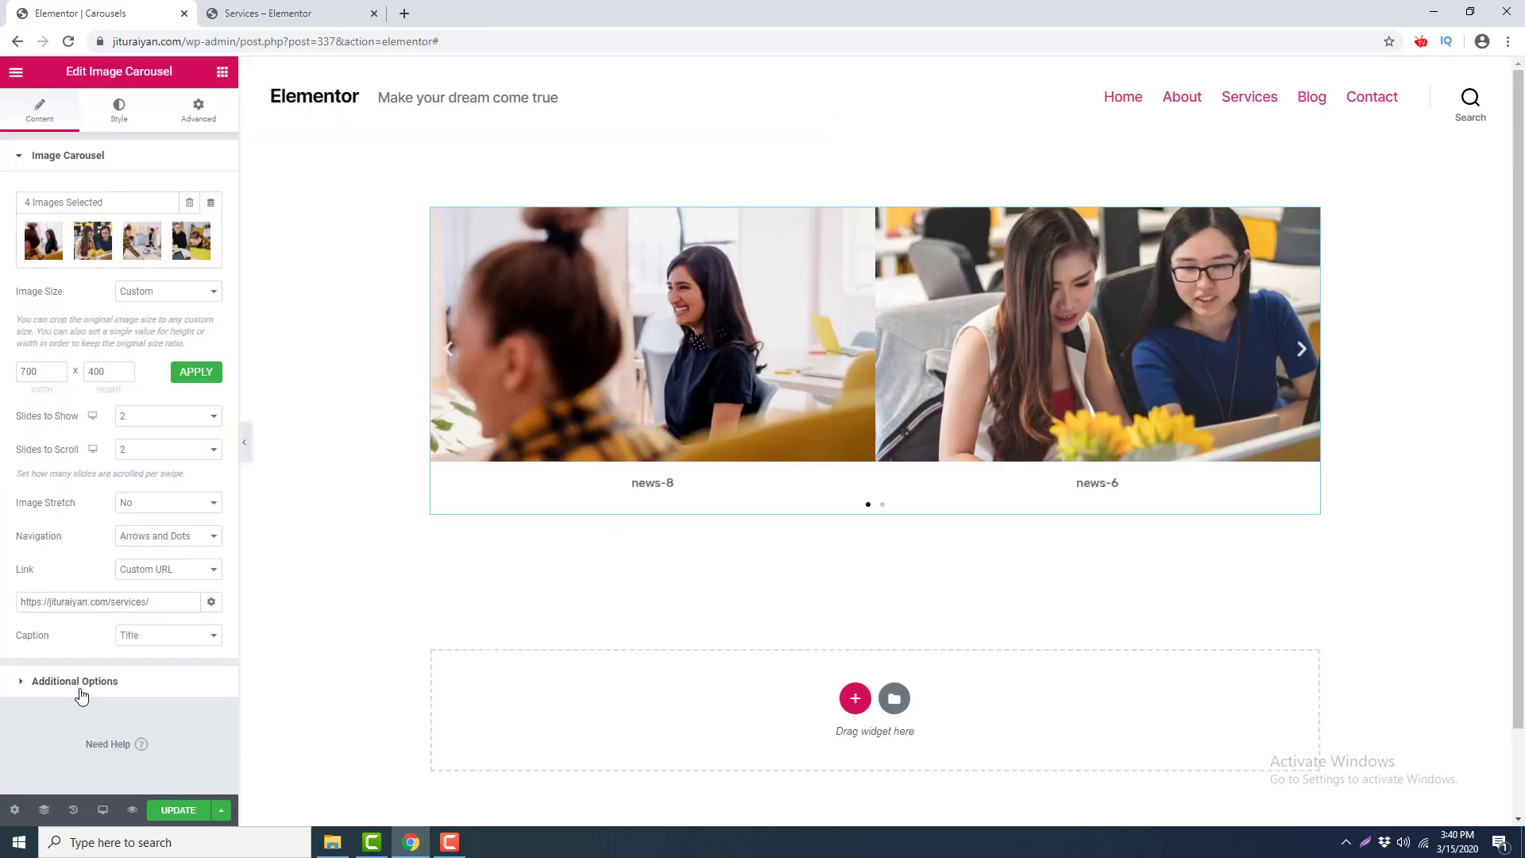
Set the carousel's Caption option to Caption so each slide shows its image caption.
left_click(167, 634)
left_click(131, 683)
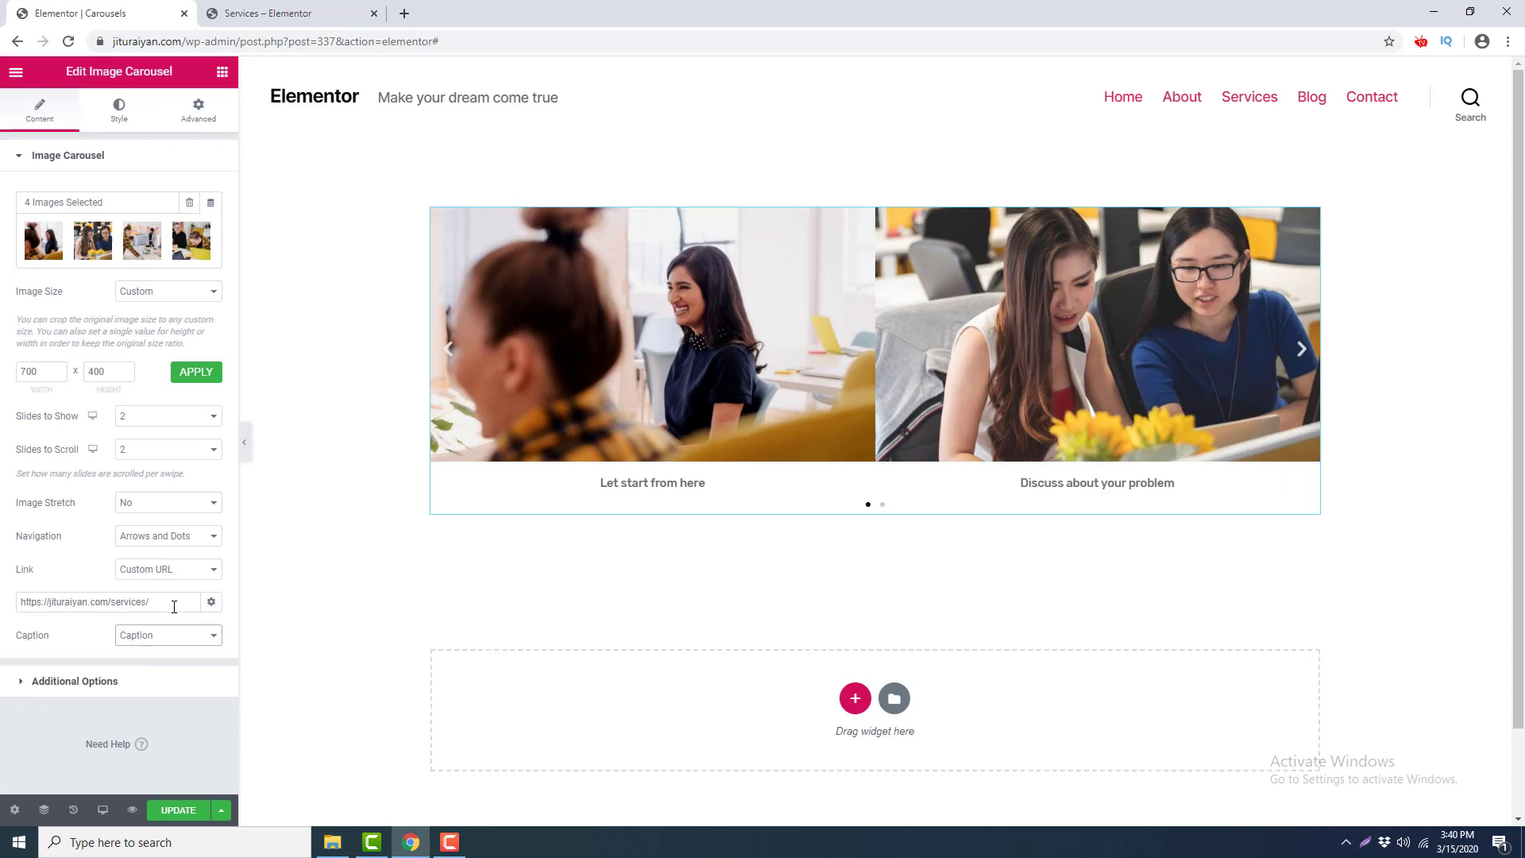
Open the carousel's gallery editor and examine the caption field in the first image's attachment details.
left_click(66, 238)
left_click(265, 319)
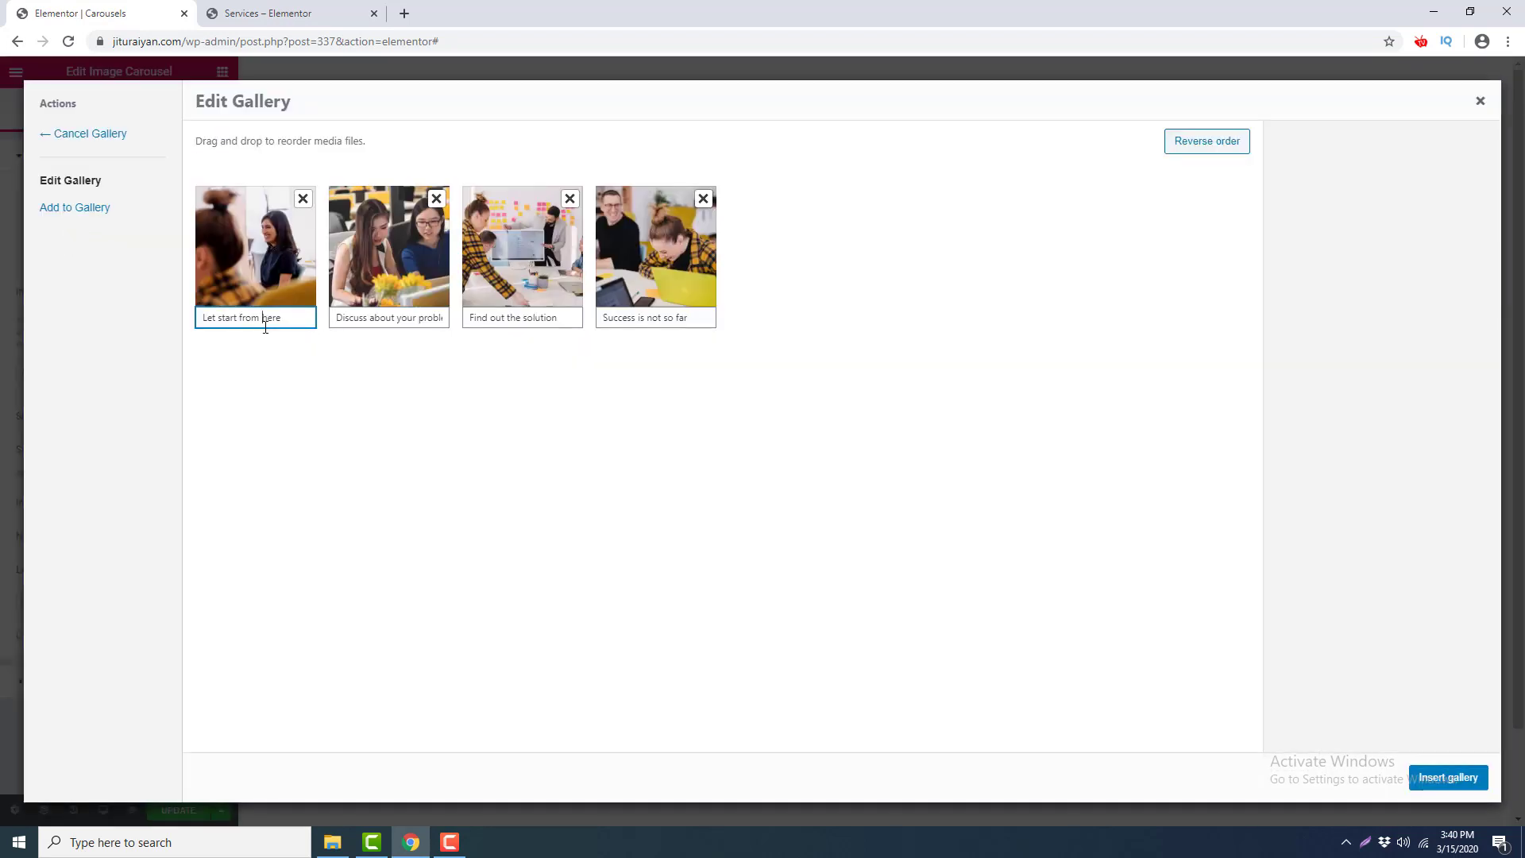
left_click(267, 282)
left_click_drag(1436, 394, 1335, 397)
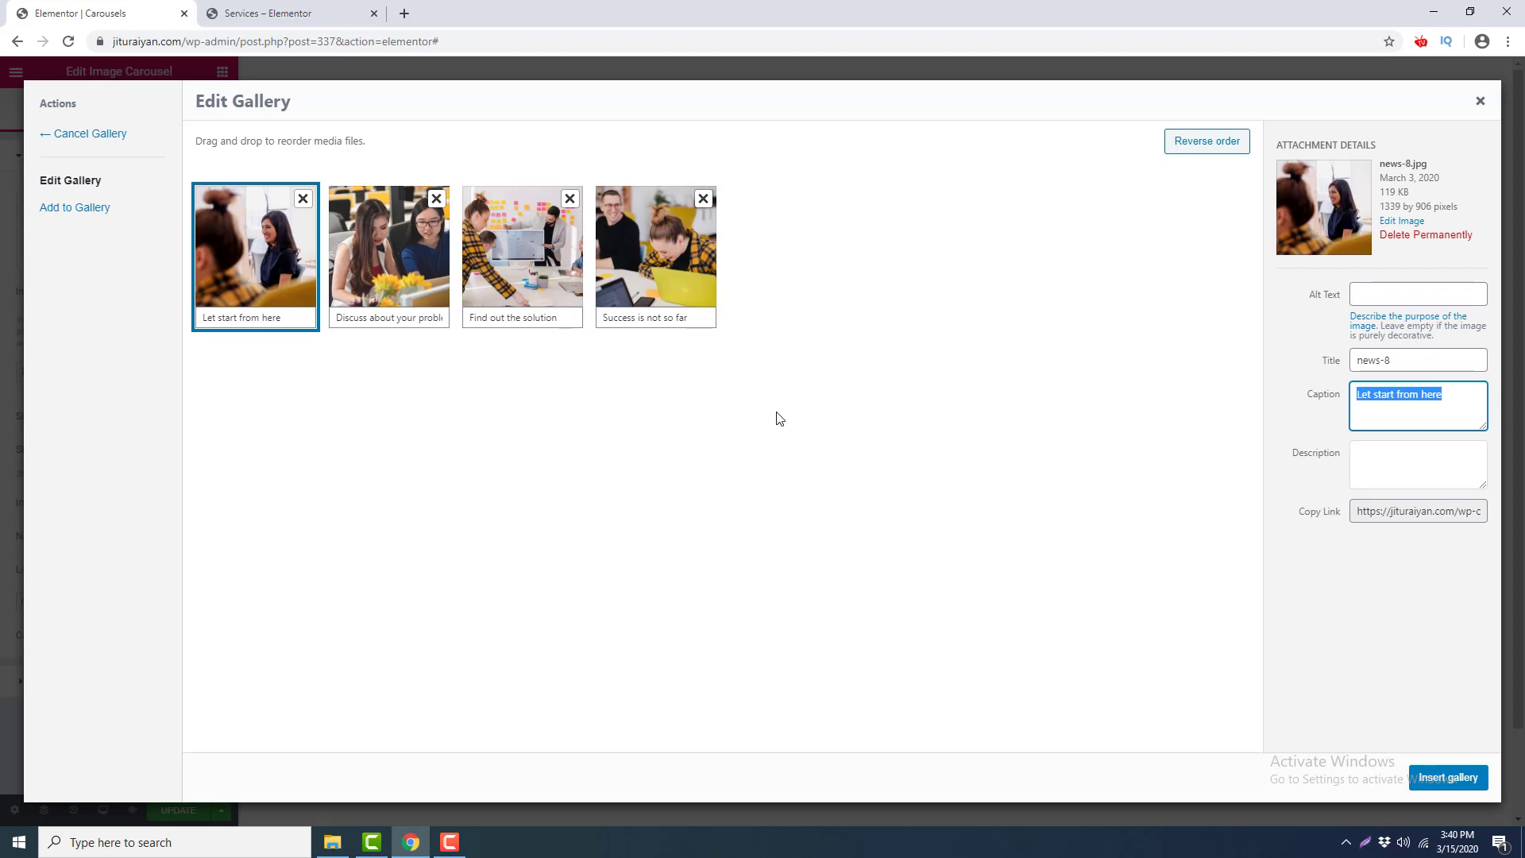
Try entering "ads" as the first image's description, clear it again and close the gallery editor.
left_click(1370, 457)
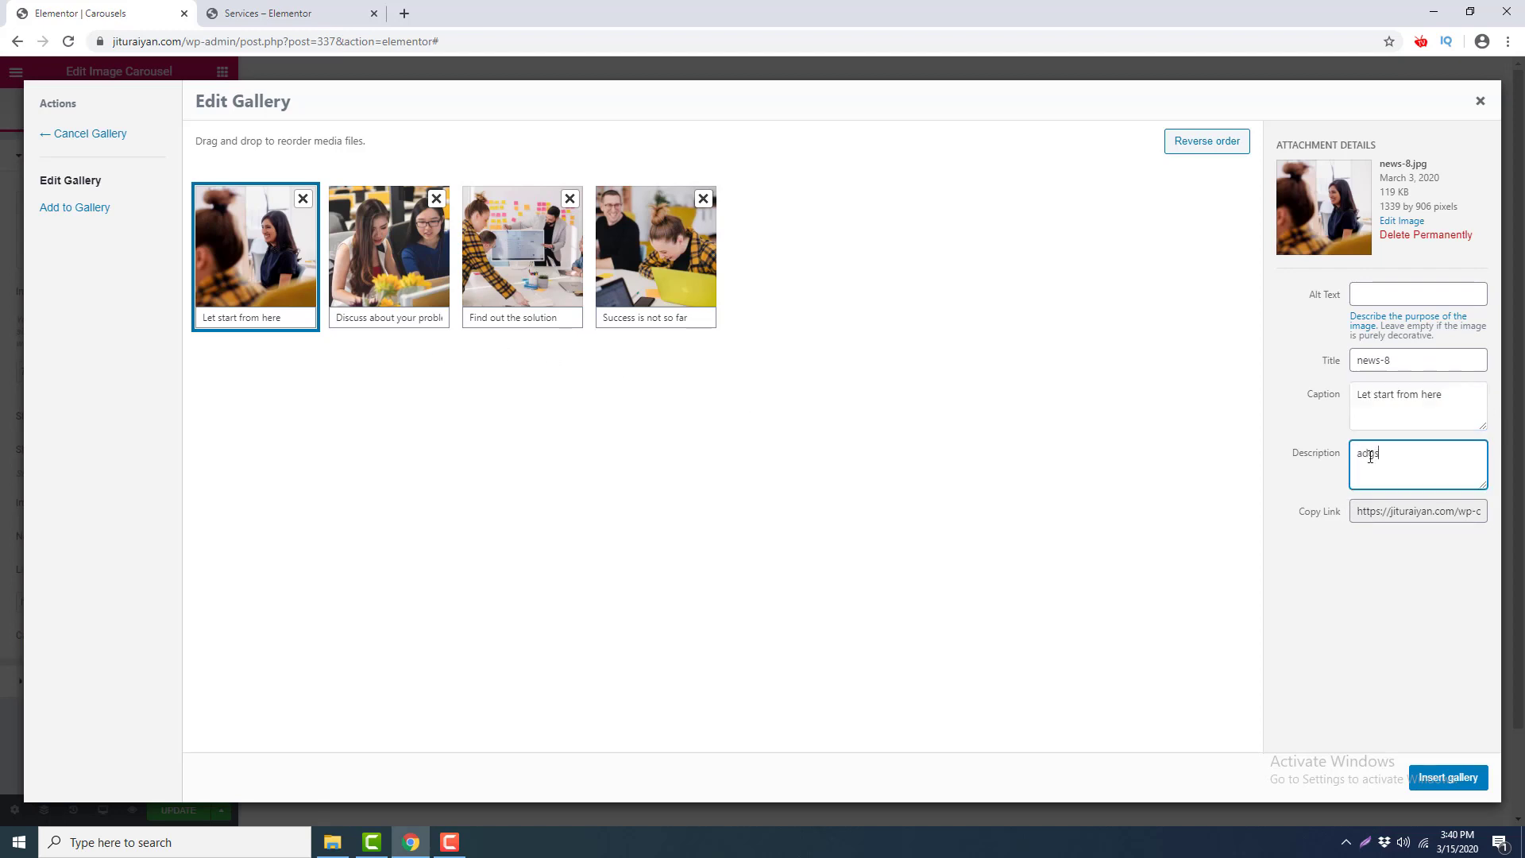
type("ads")
key("BackSpace")
key("BackSpace")
key("BackSpace")
left_click(1480, 101)
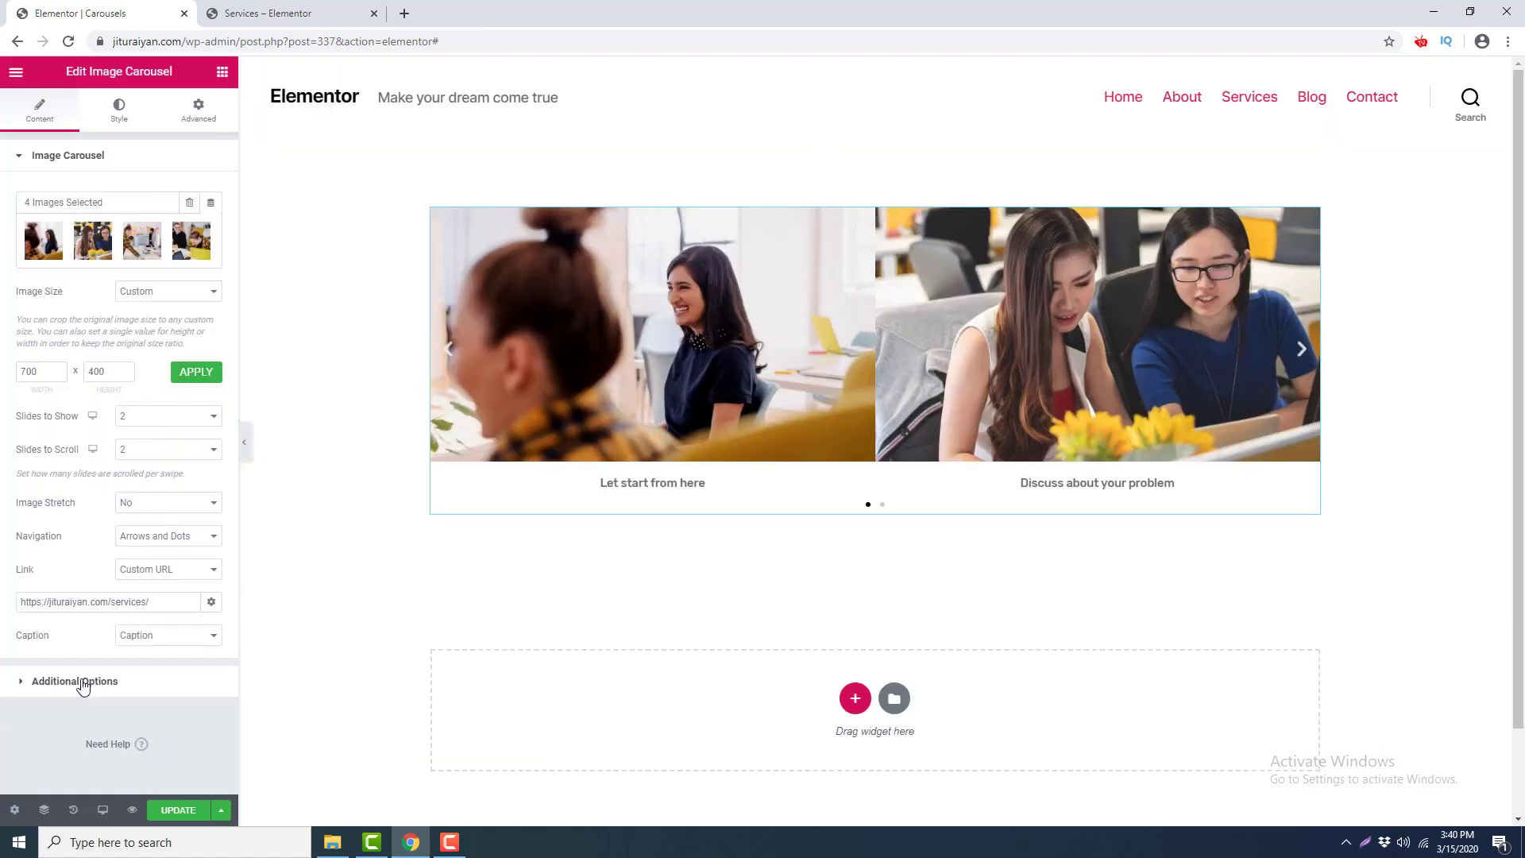
Look through the available choices of the carousel's Caption option.
left_click(163, 646)
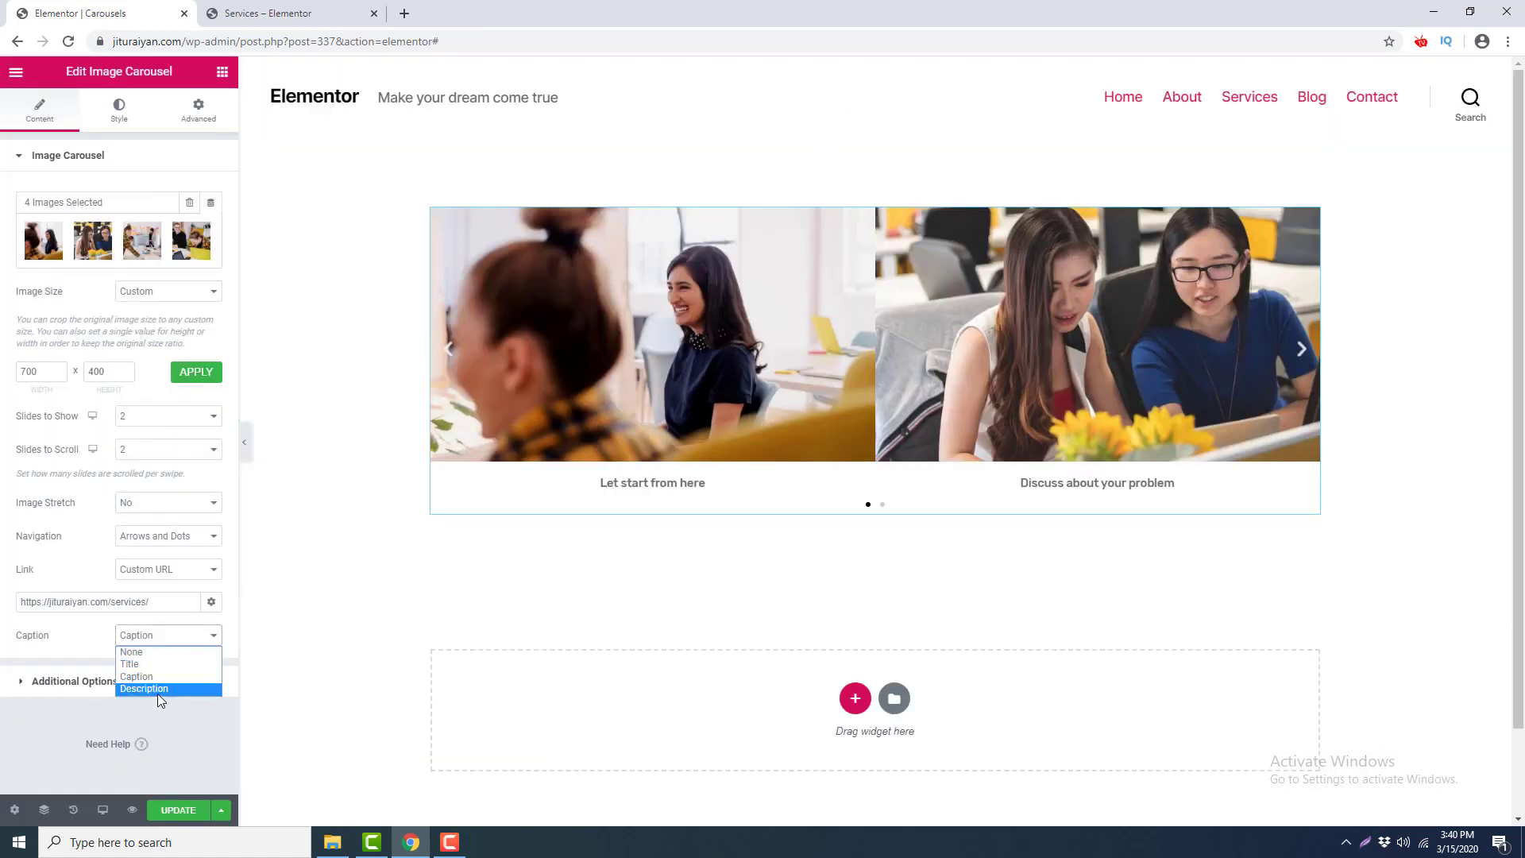
left_click(85, 638)
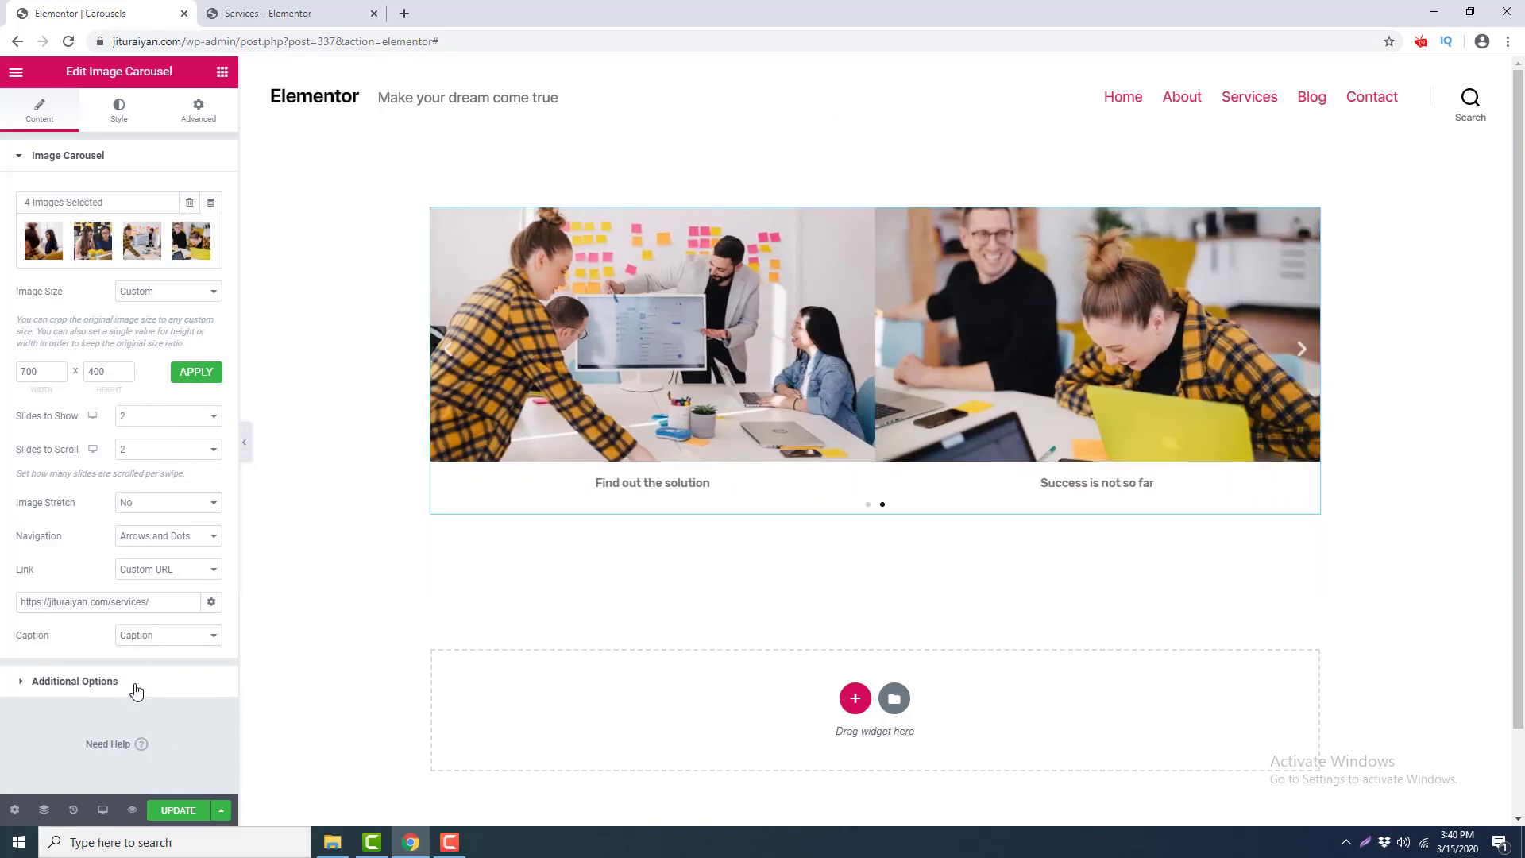
Set Autoplay to No in the carousel's additional options and test switching slides with the arrow and dots.
left_click(134, 685)
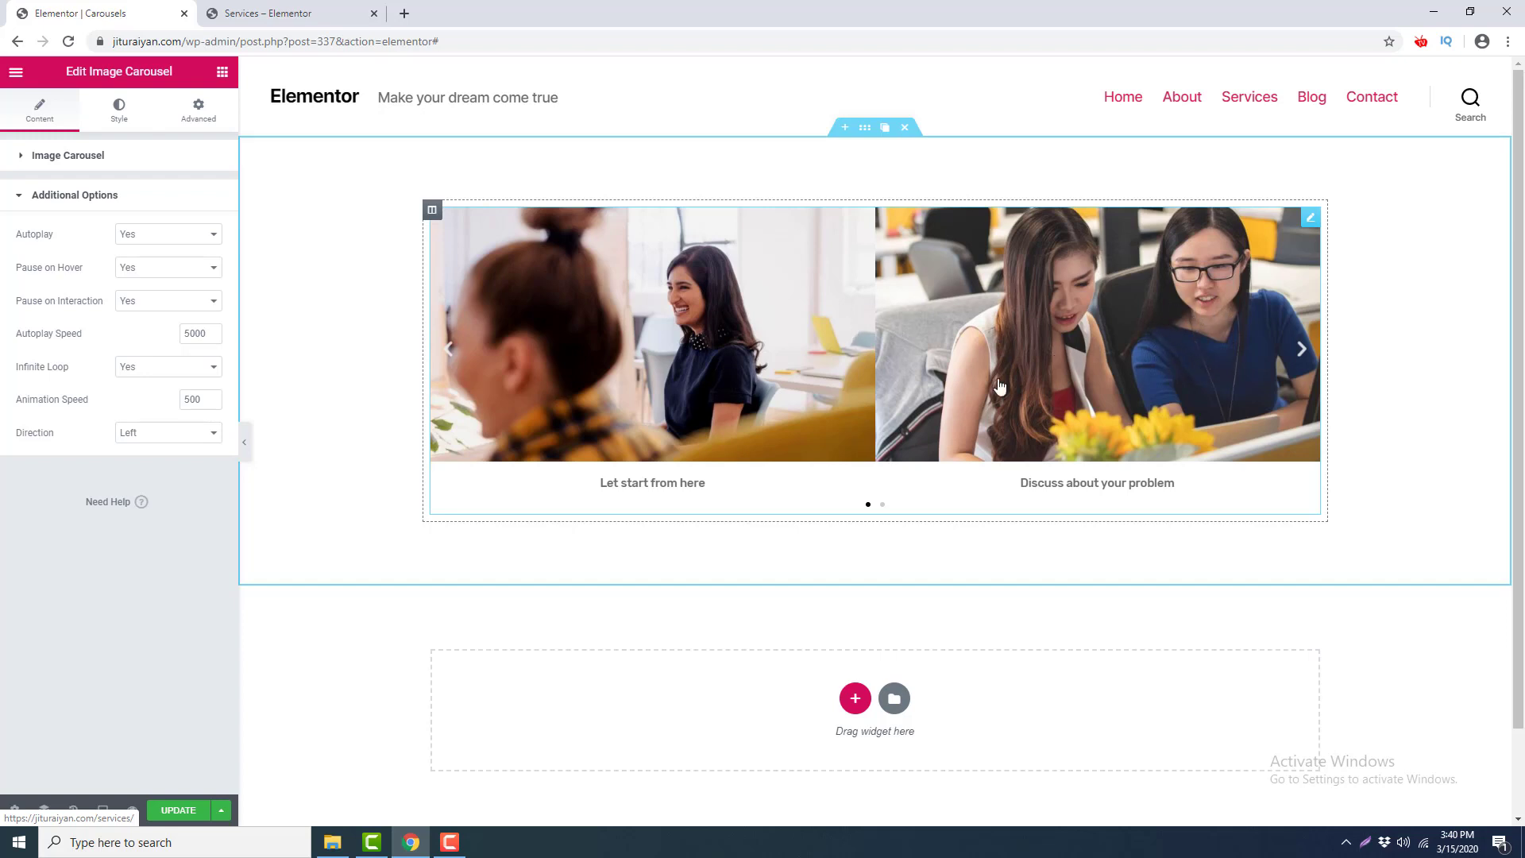
left_click(170, 235)
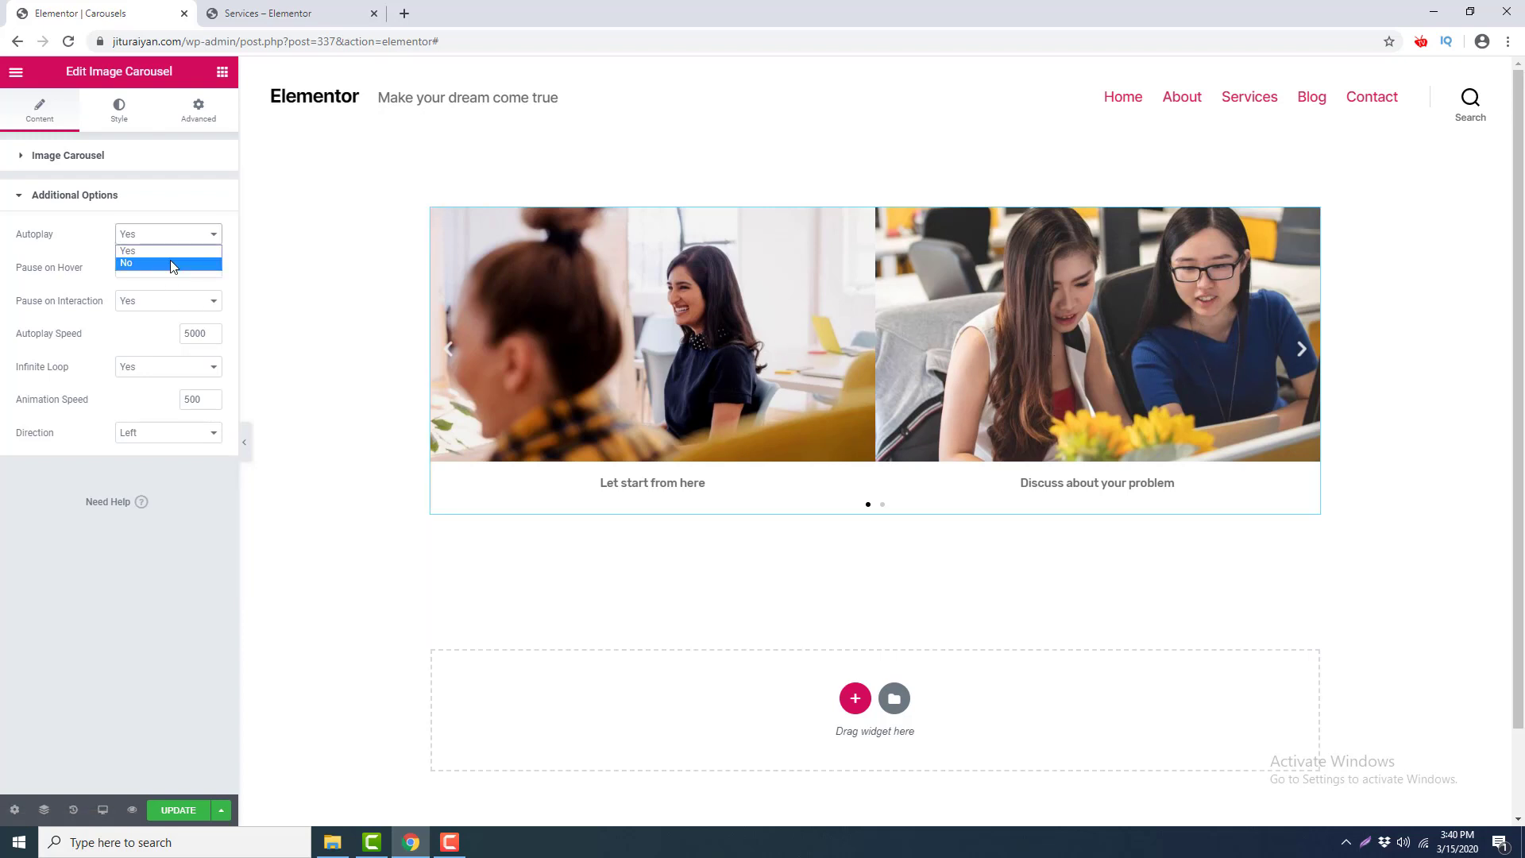
left_click(170, 260)
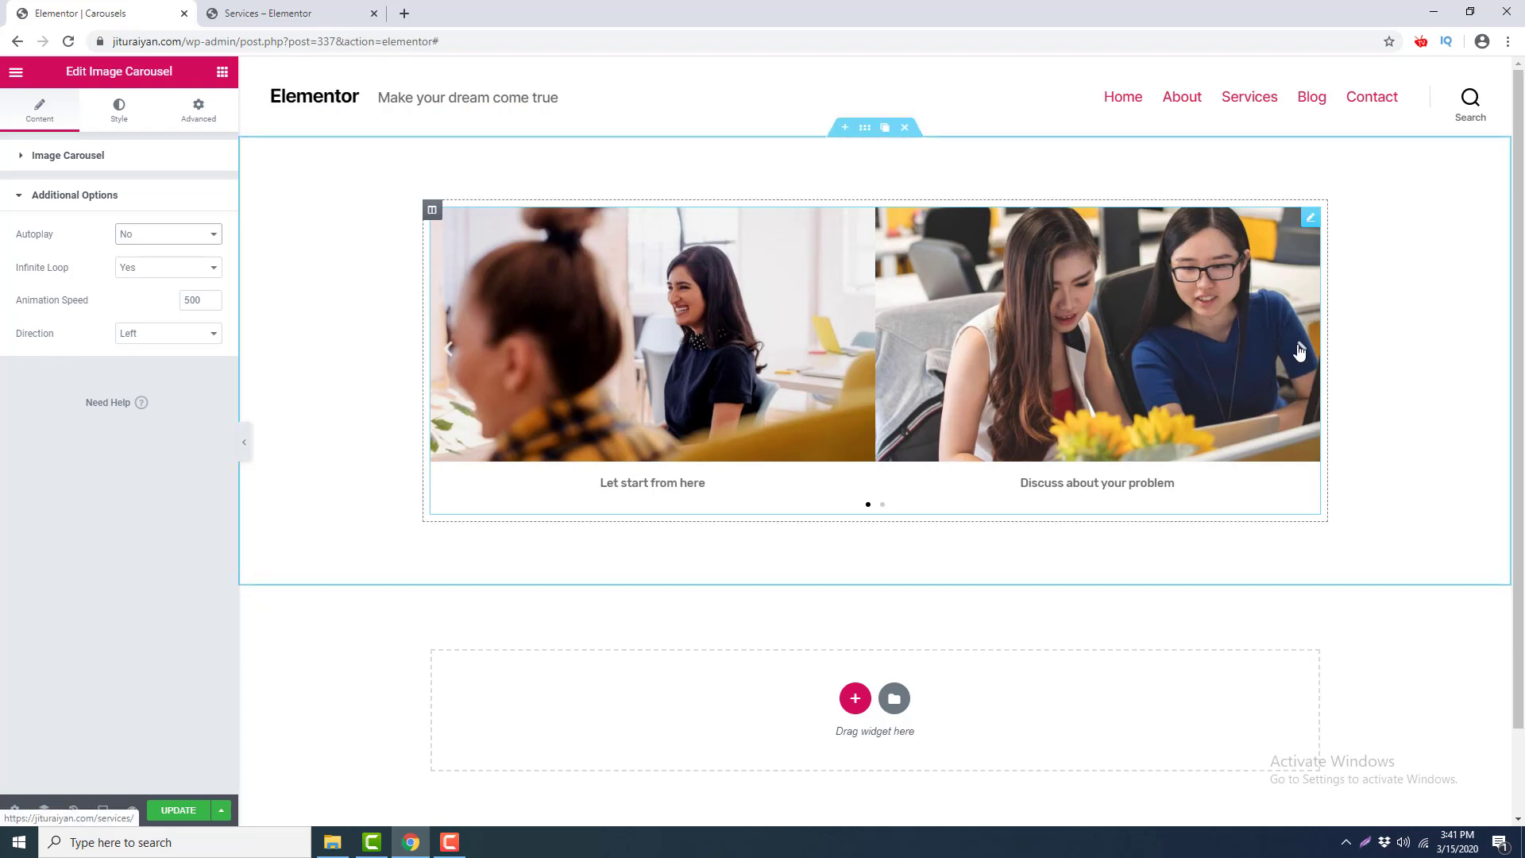
left_click(1301, 350)
left_click(870, 504)
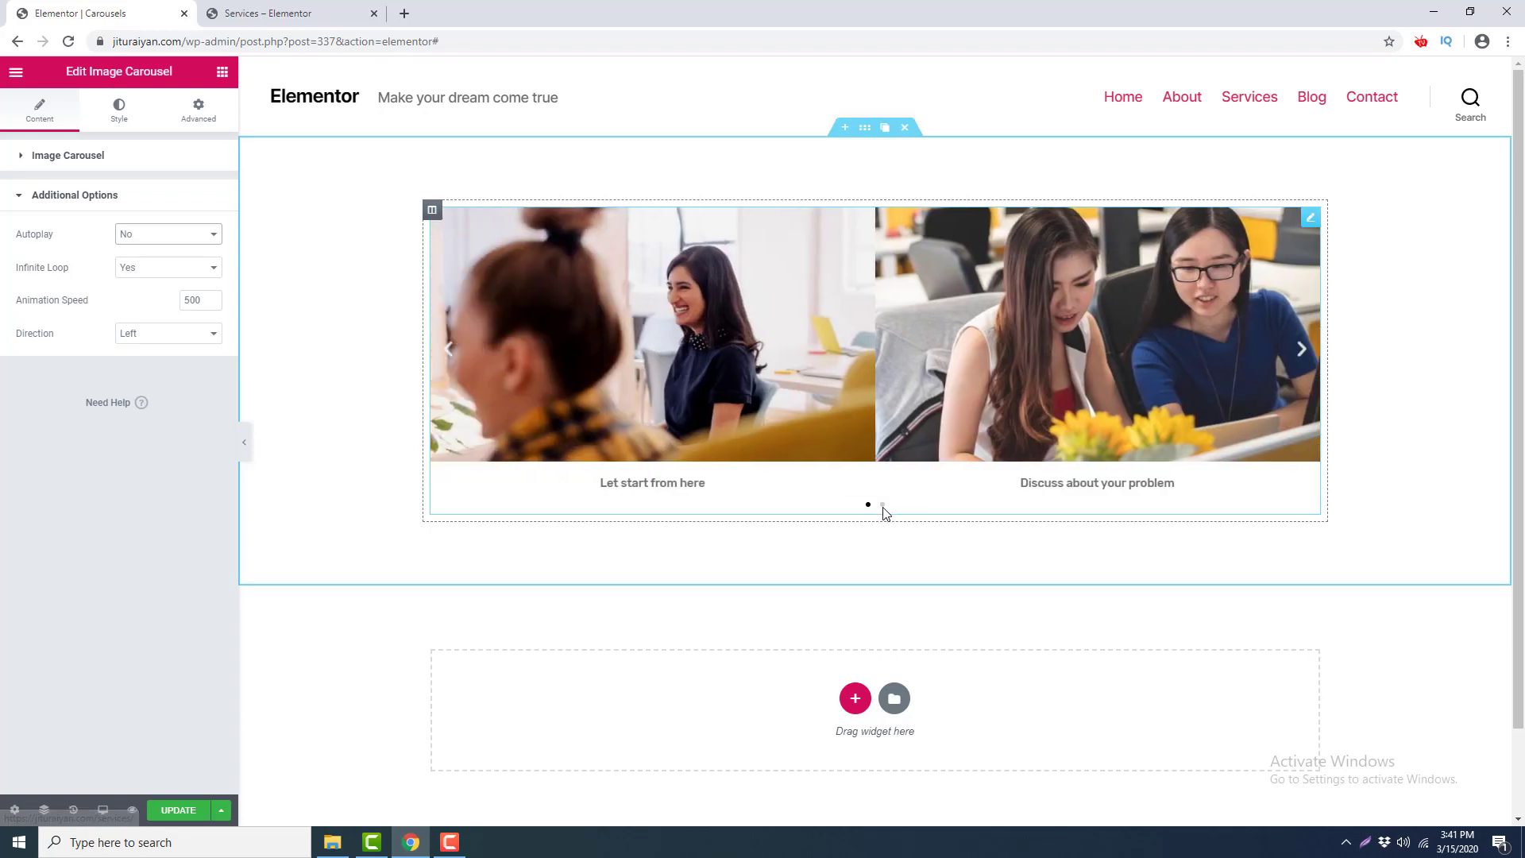
left_click(883, 507)
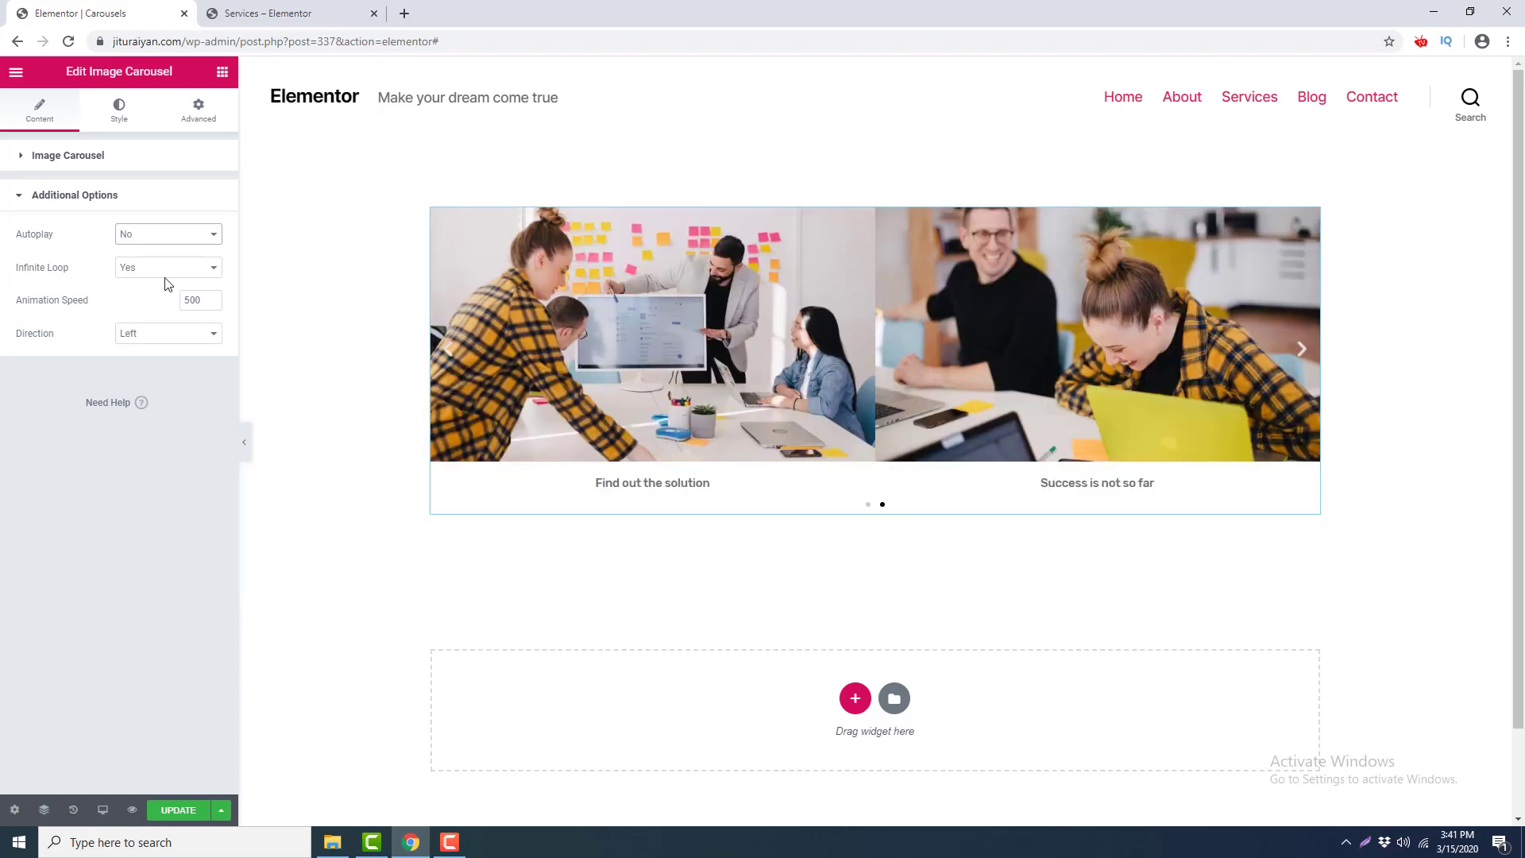
Set Autoplay back to Yes and review the choices for Pause on Hover and Pause on Interaction.
left_click(181, 234)
left_click(180, 252)
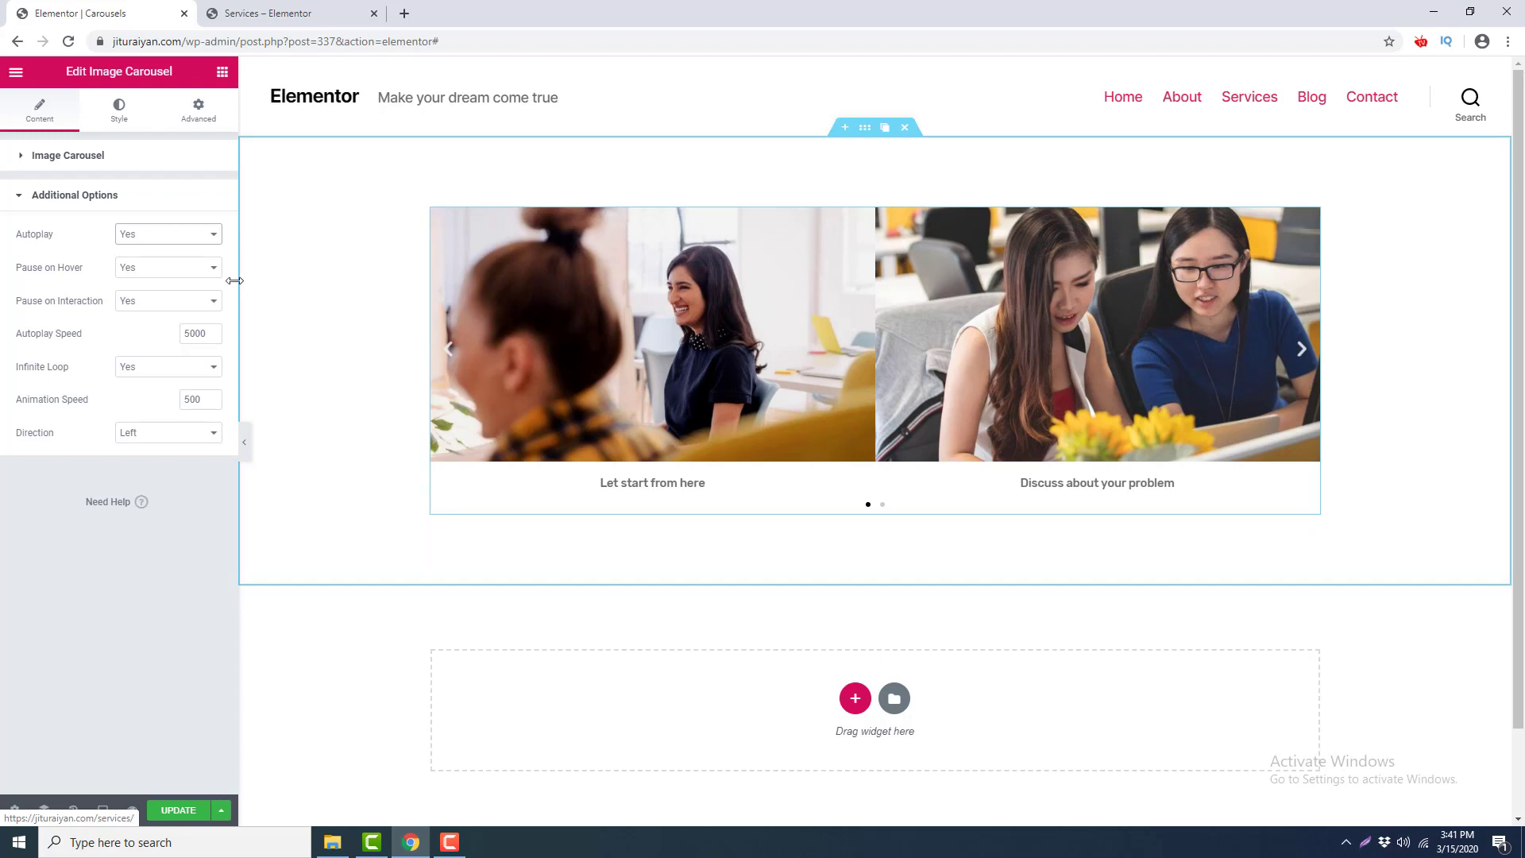
left_click(191, 270)
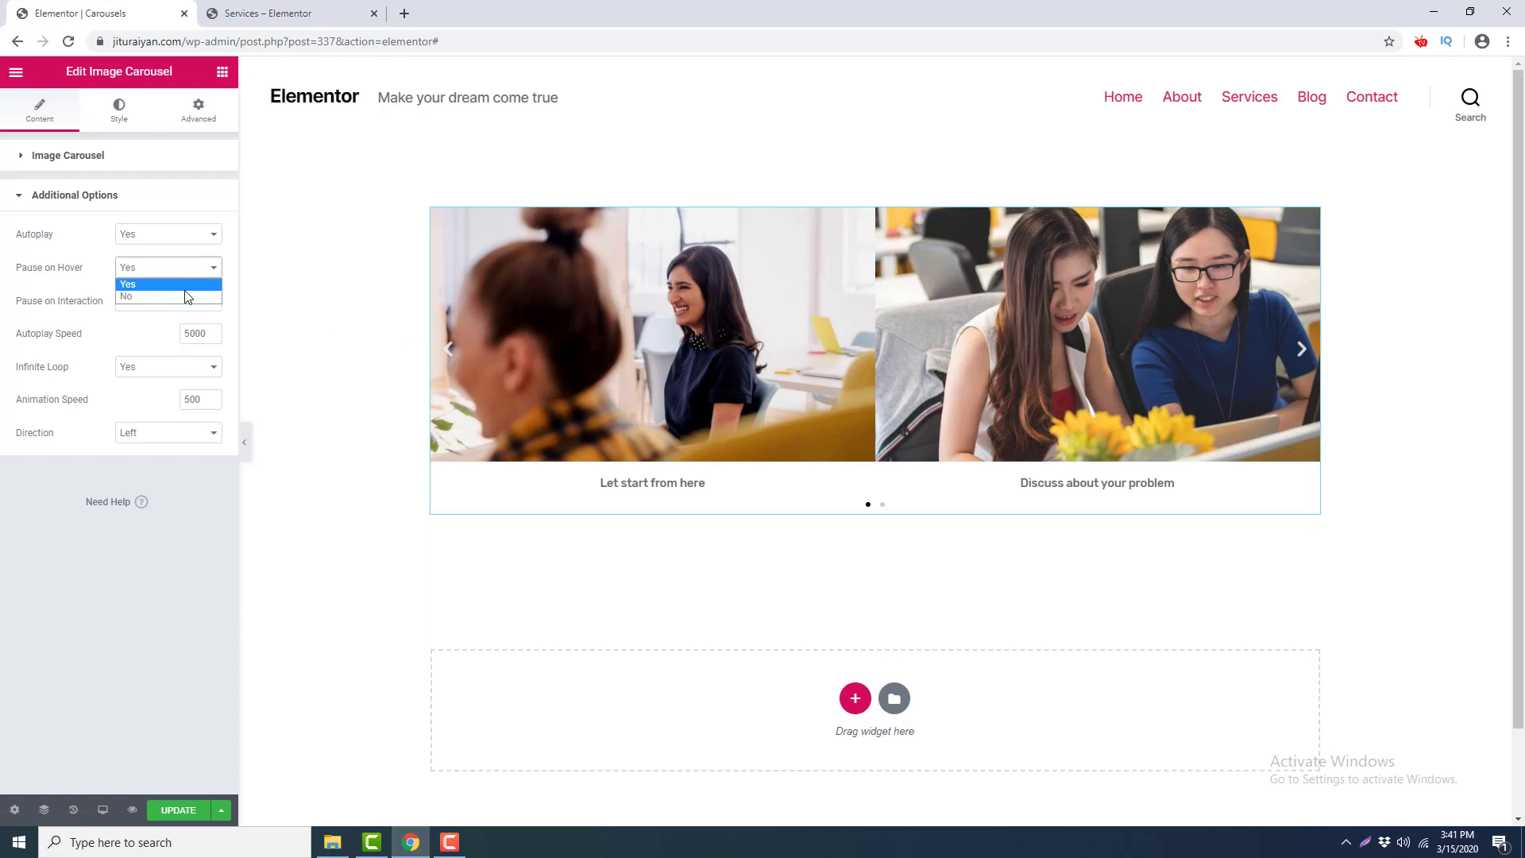
left_click(94, 282)
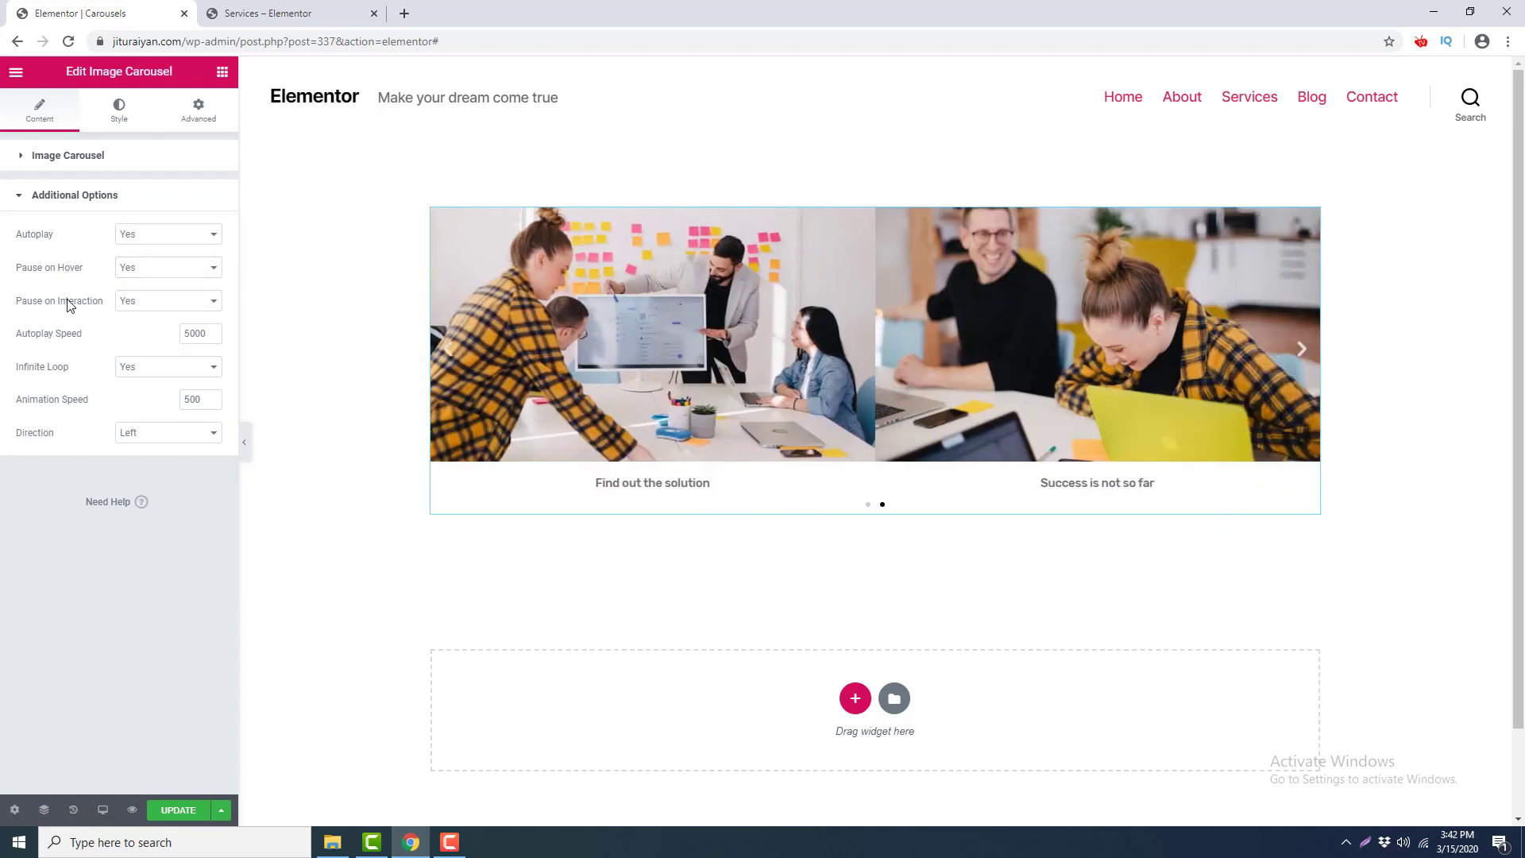
left_click(136, 305)
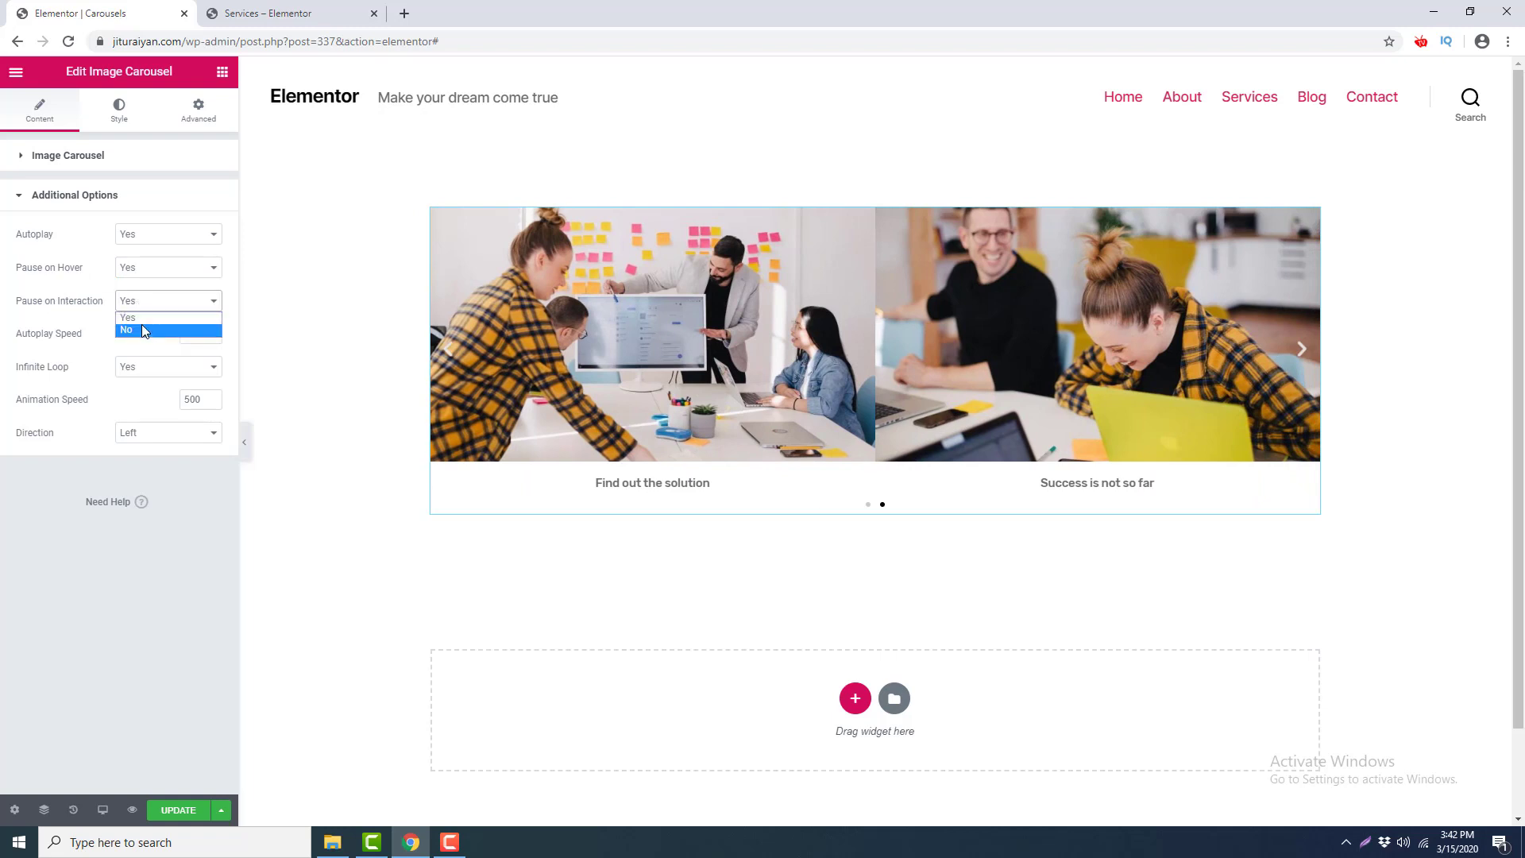
left_click(51, 303)
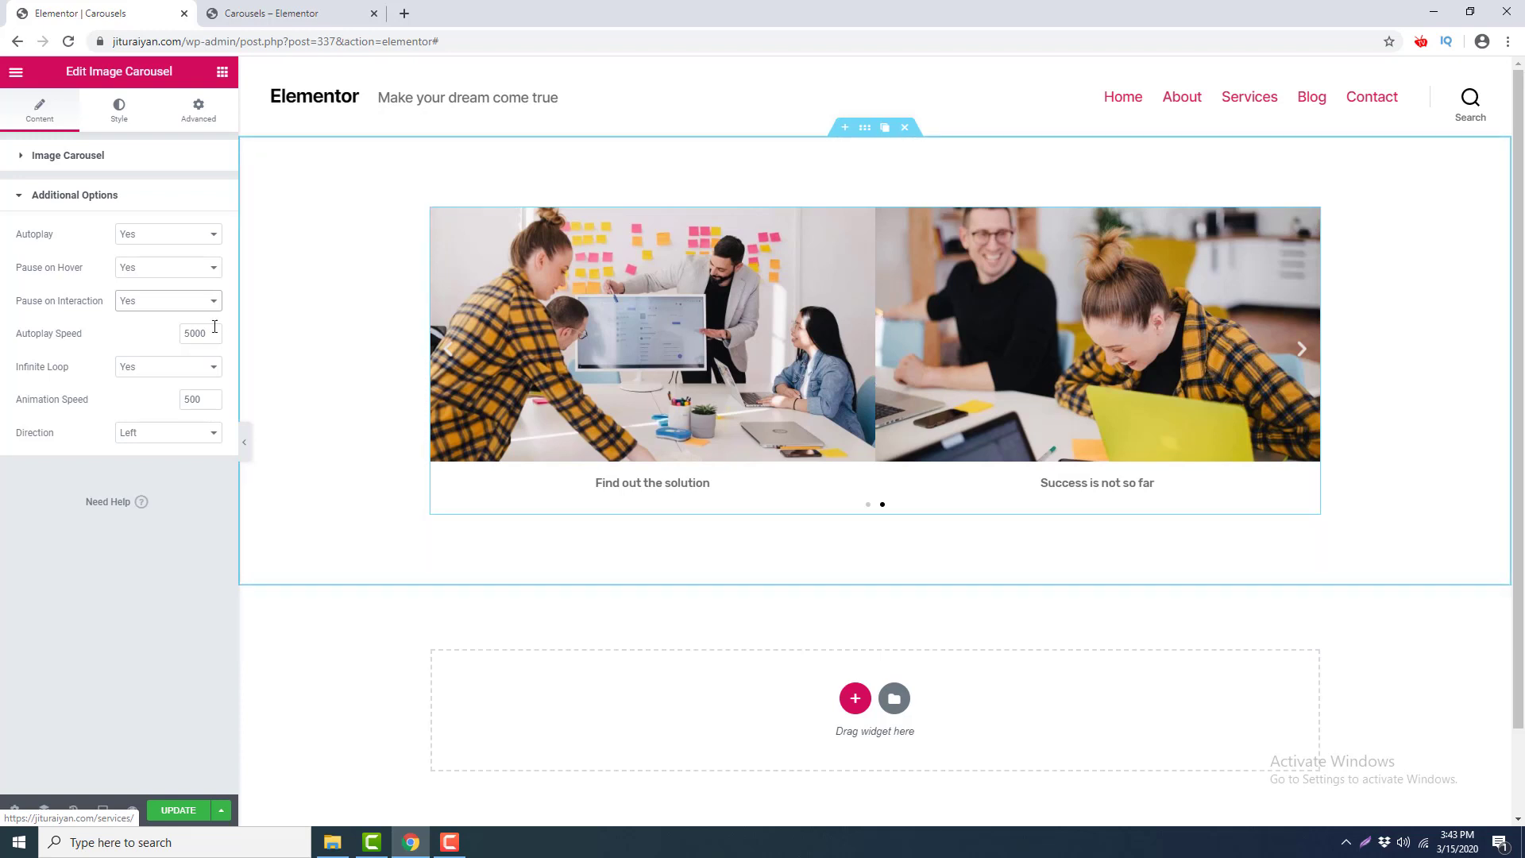
Set the Autoplay Speed to 1000, update the page and check the carousel's pace on the preview page.
left_click(183, 335)
type("1")
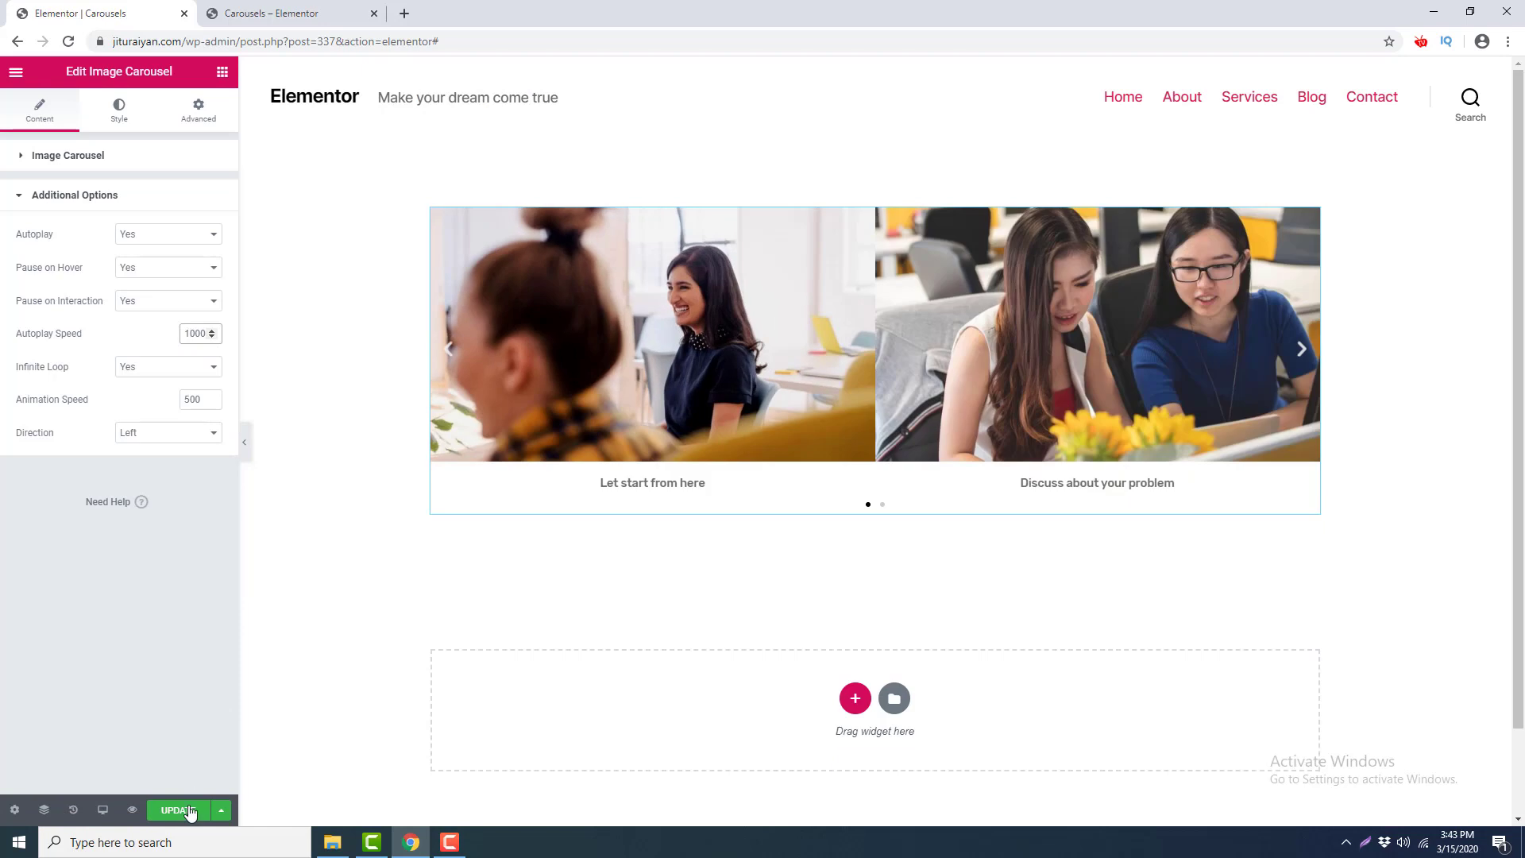
left_click(192, 809)
left_click(273, 10)
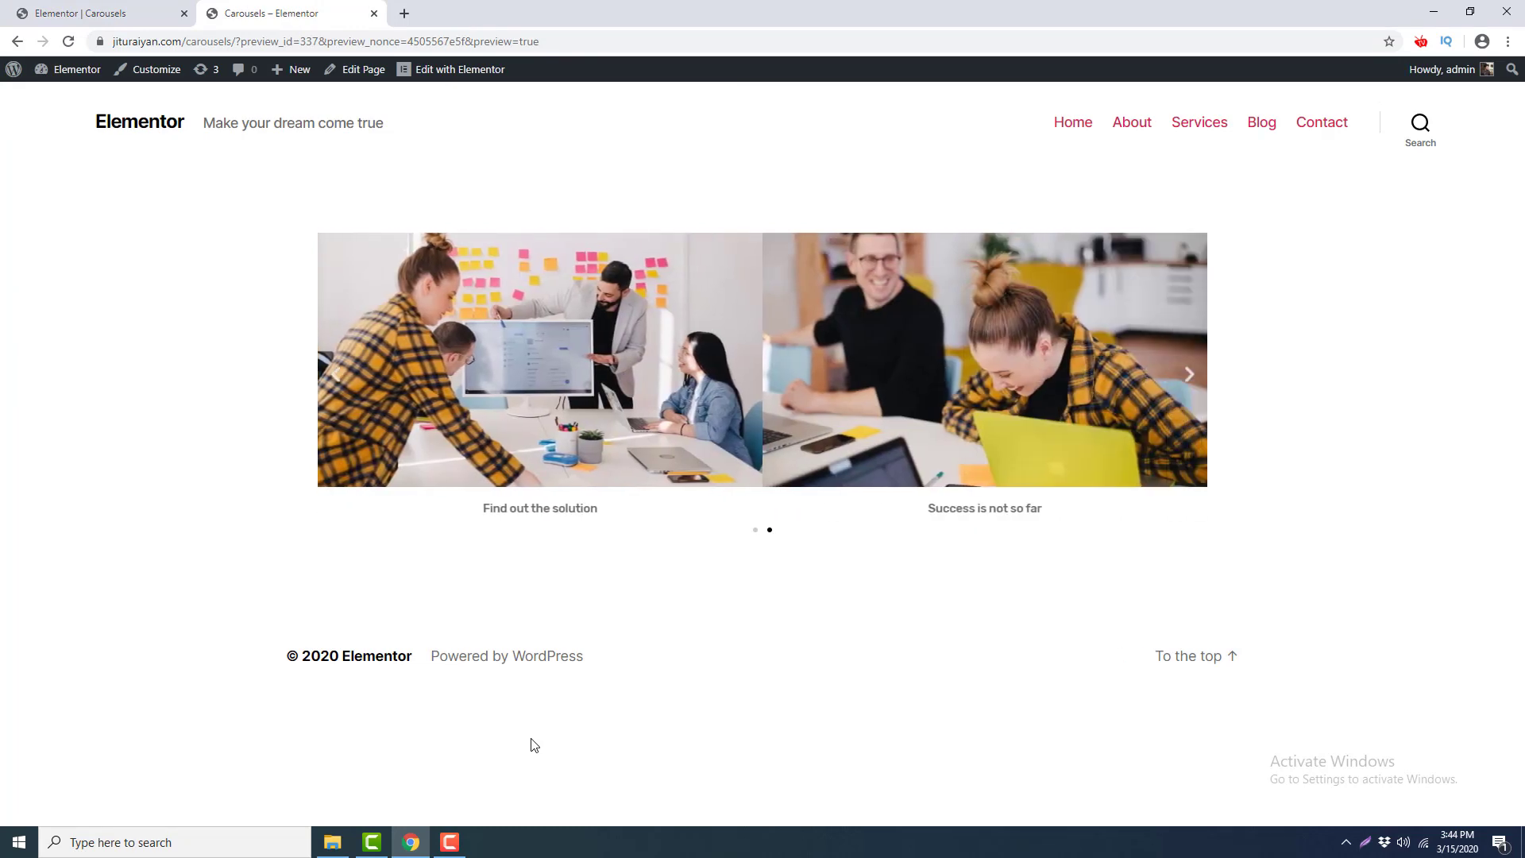
key("ctrl+Tab")
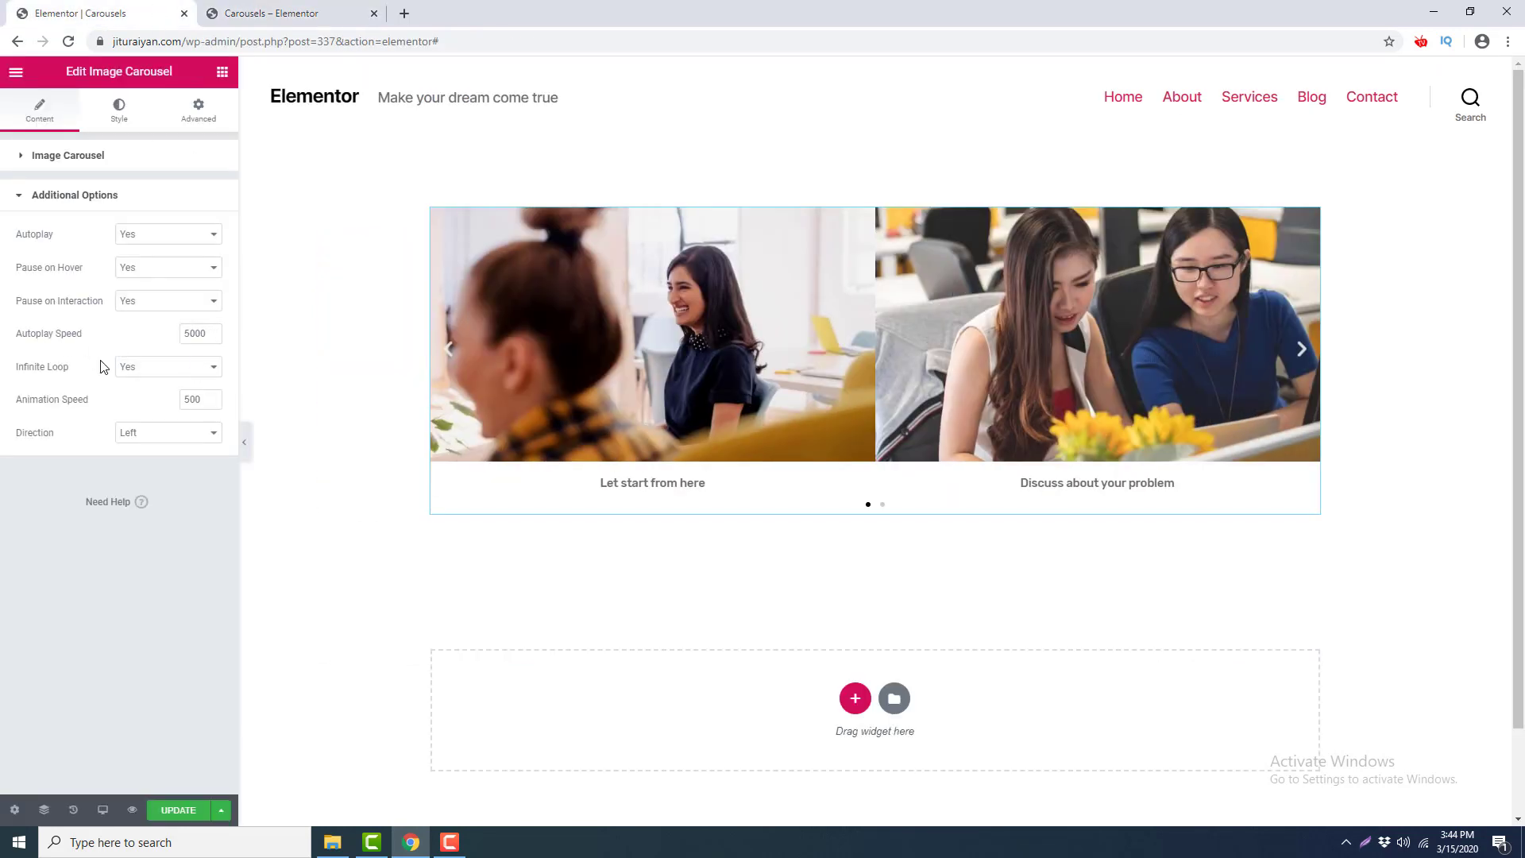
Set Infinite Loop to No and test moving forward and back through the slides with the arrows.
left_click(152, 372)
left_click(151, 393)
left_click(1301, 354)
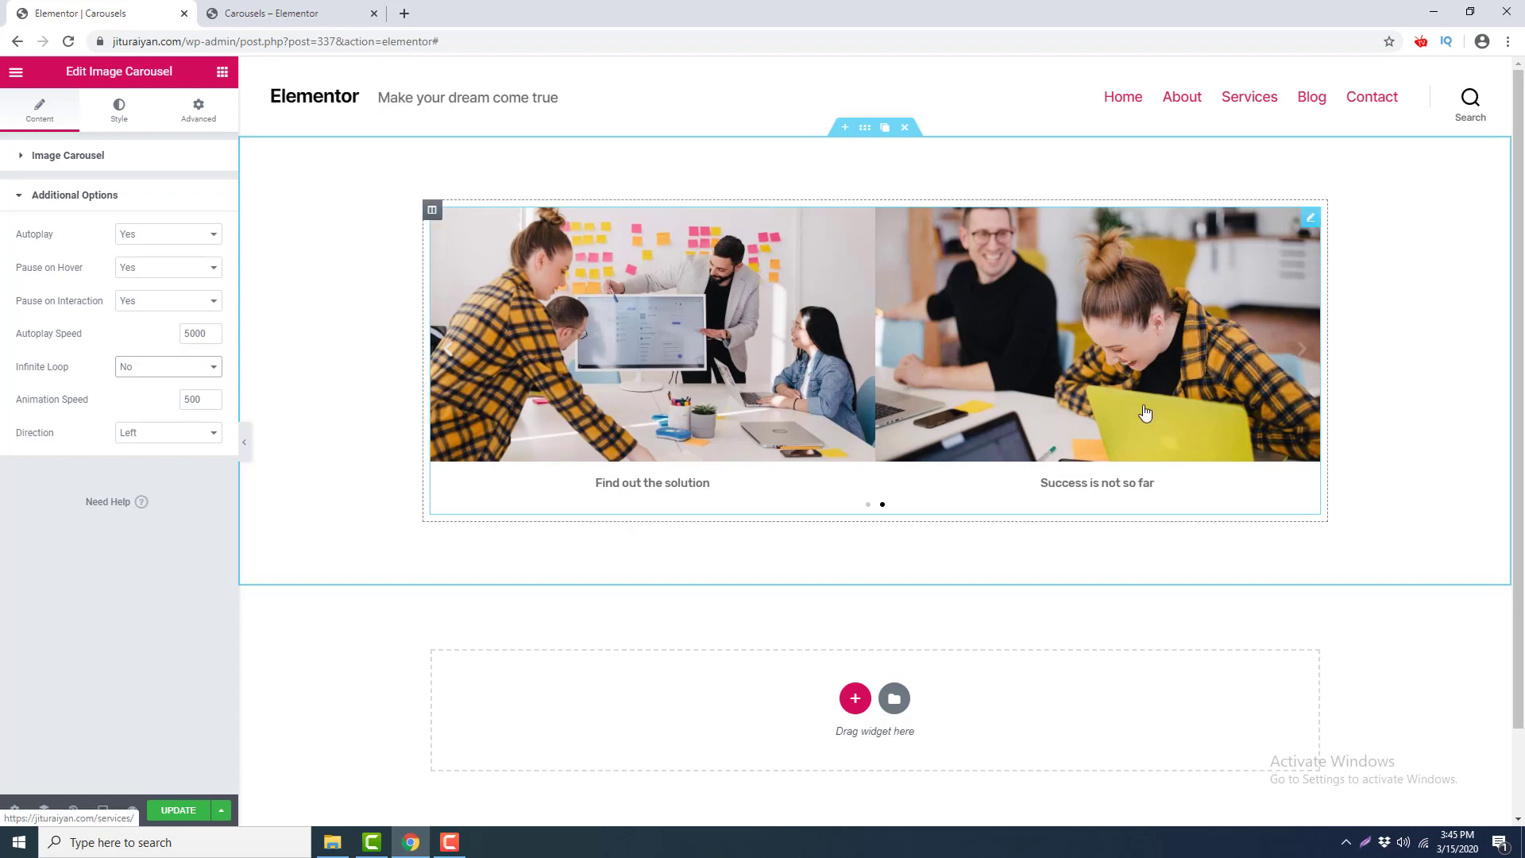
left_click(448, 352)
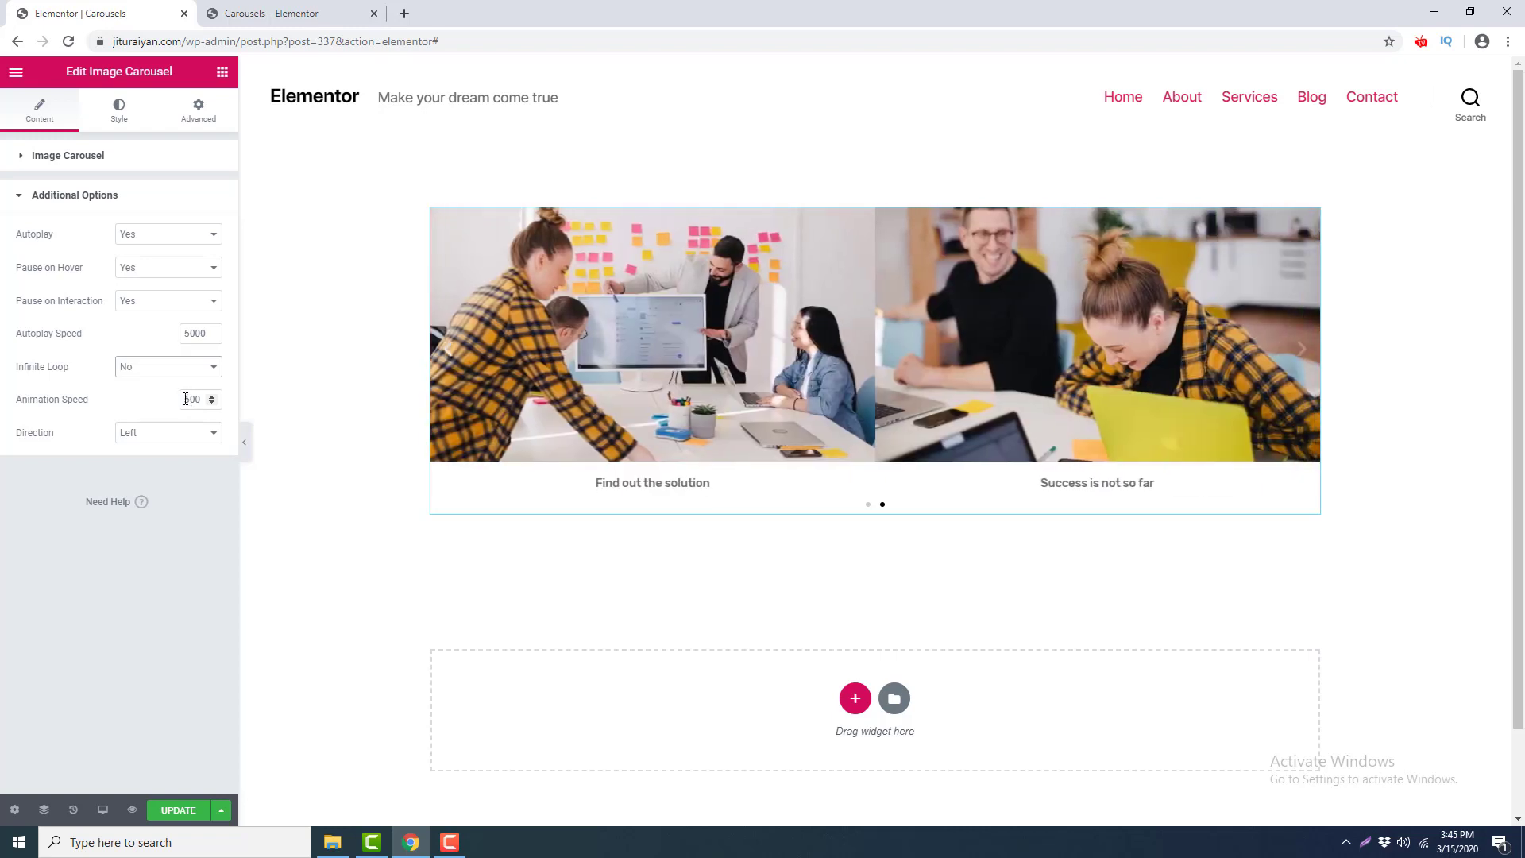
Set the Animation Speed to 5000, update the page and check the slide transition on the preview page.
left_click(188, 399)
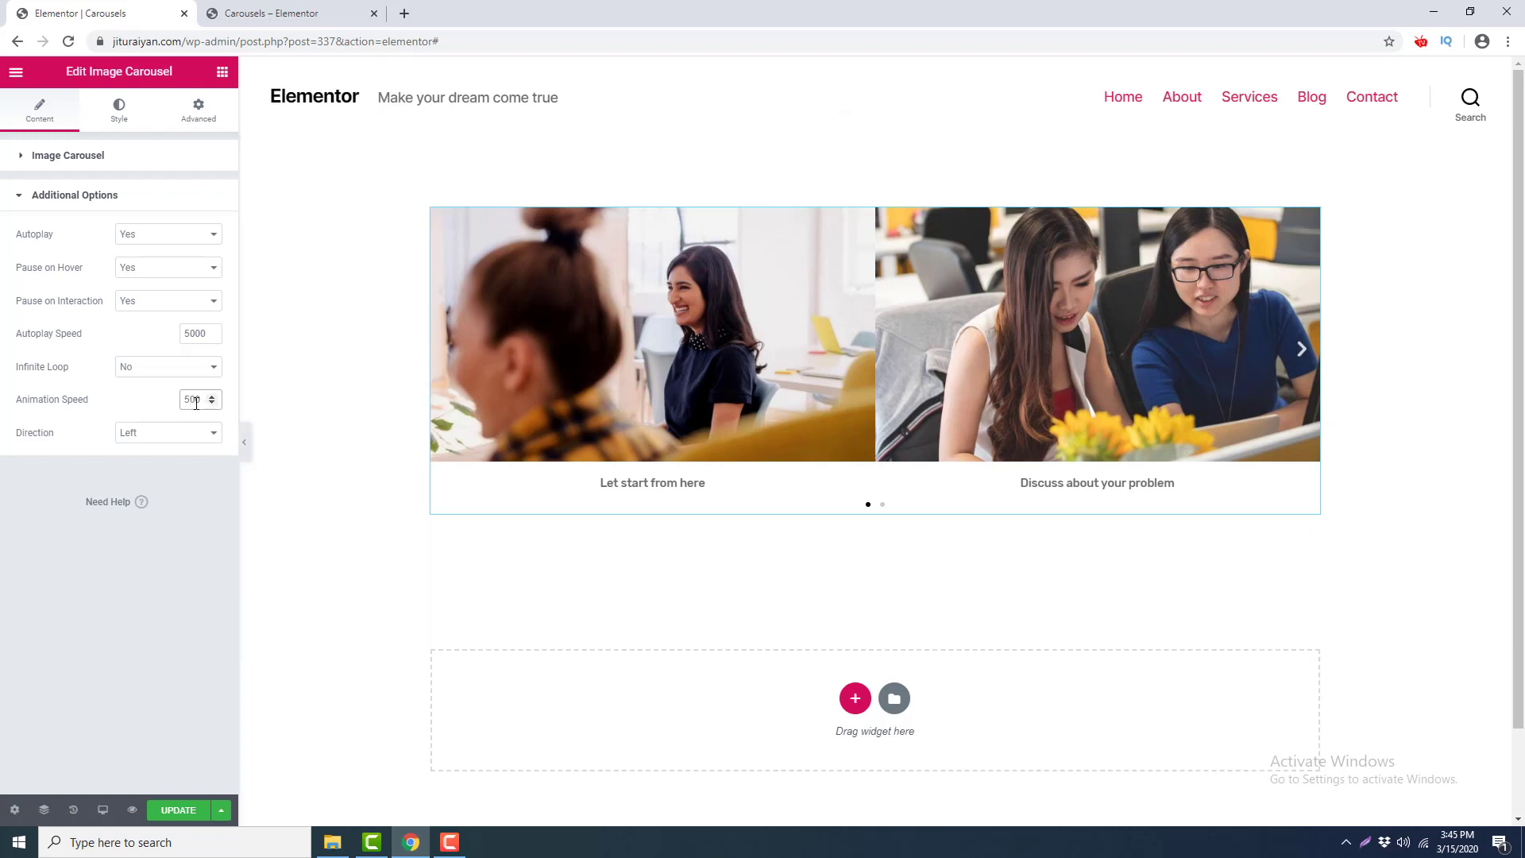
type("0")
left_click(182, 810)
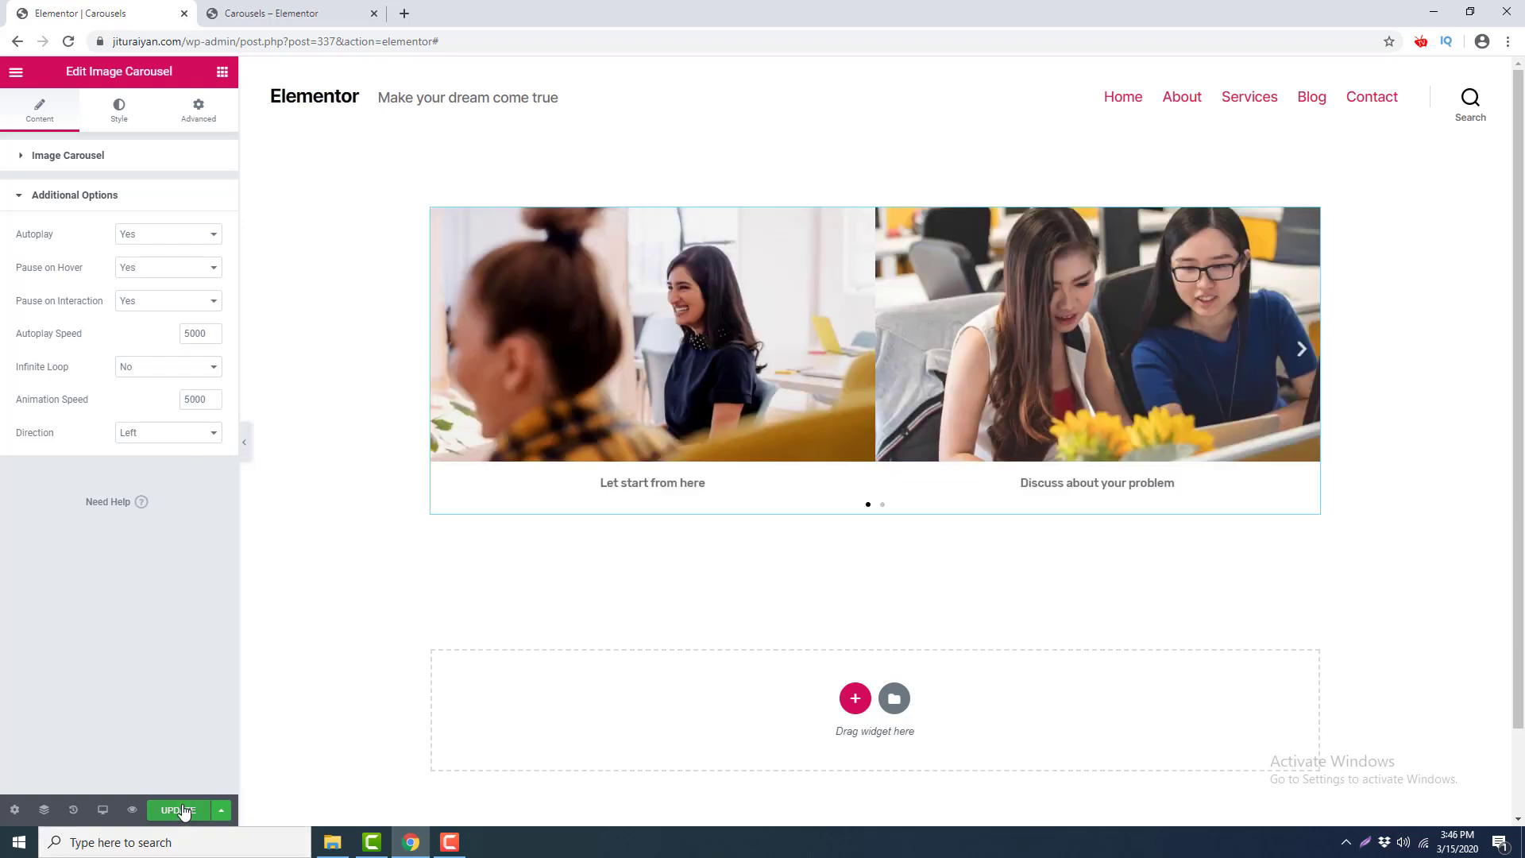
left_click(290, 15)
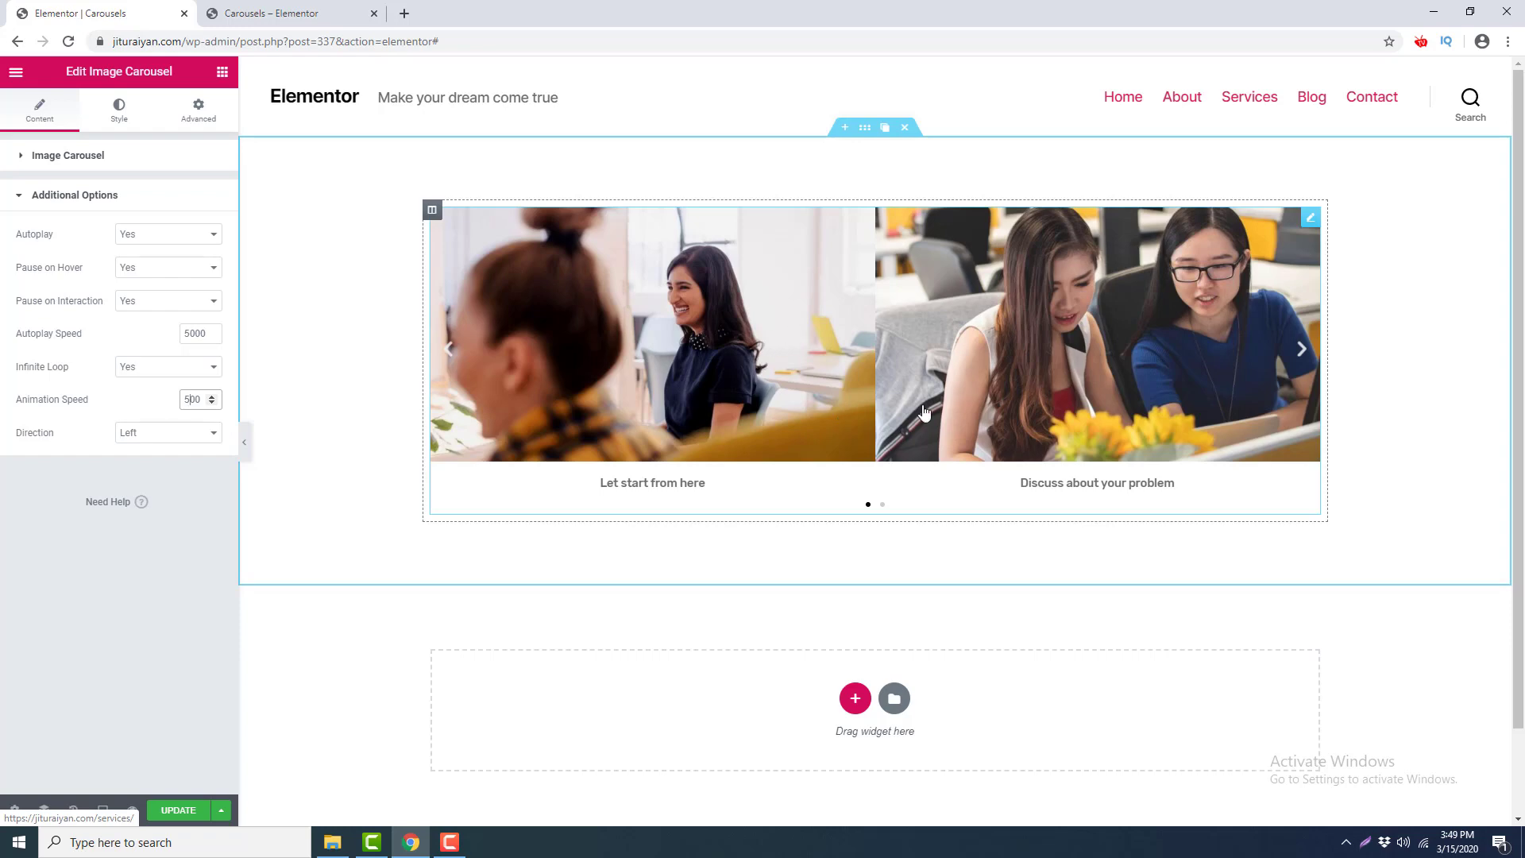
Set the carousel's Direction to Right.
left_click(205, 437)
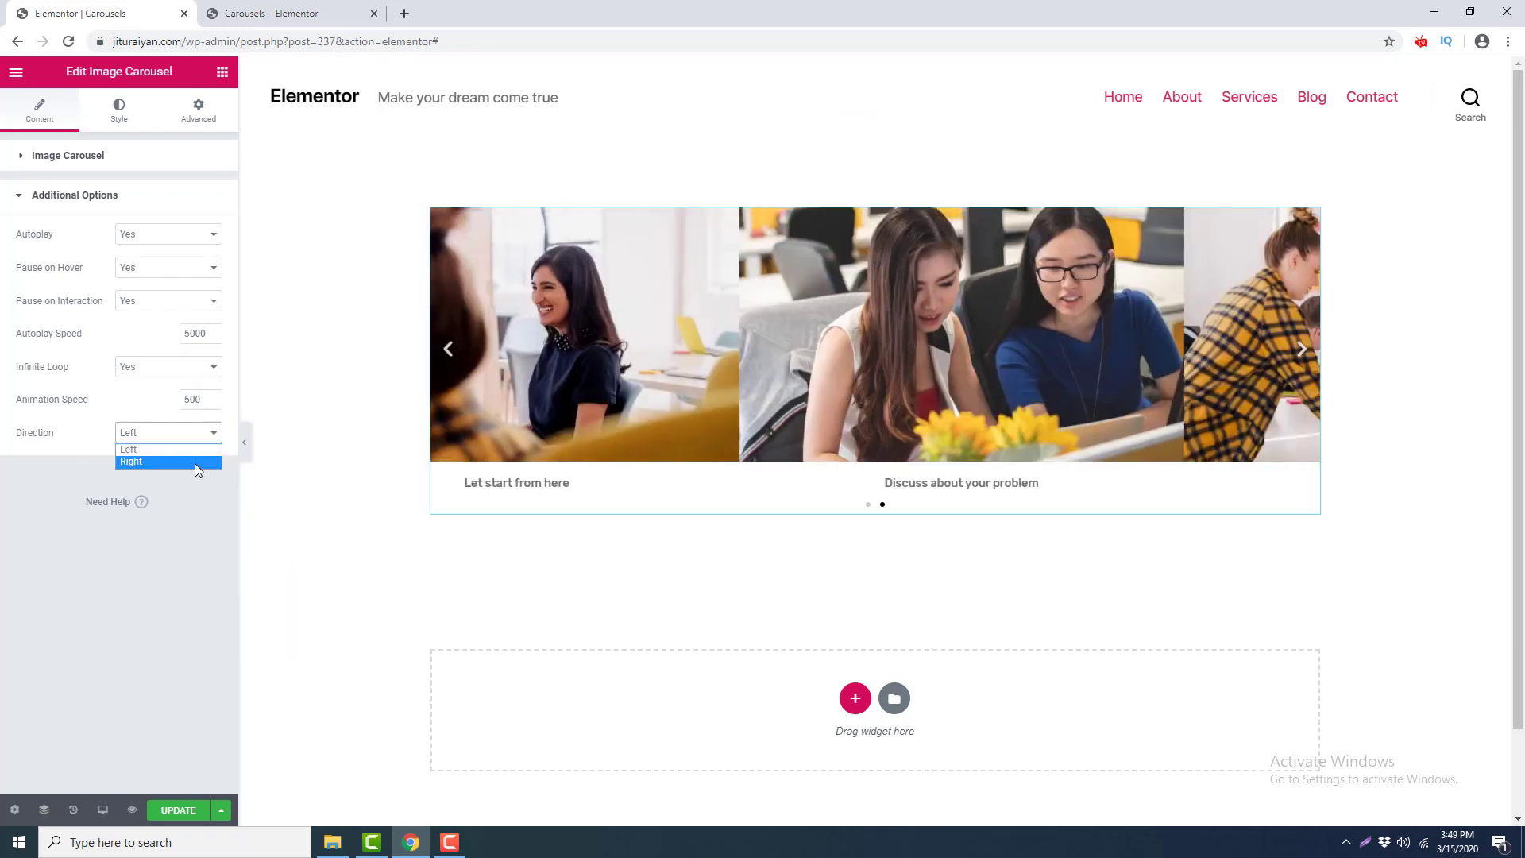
left_click(194, 464)
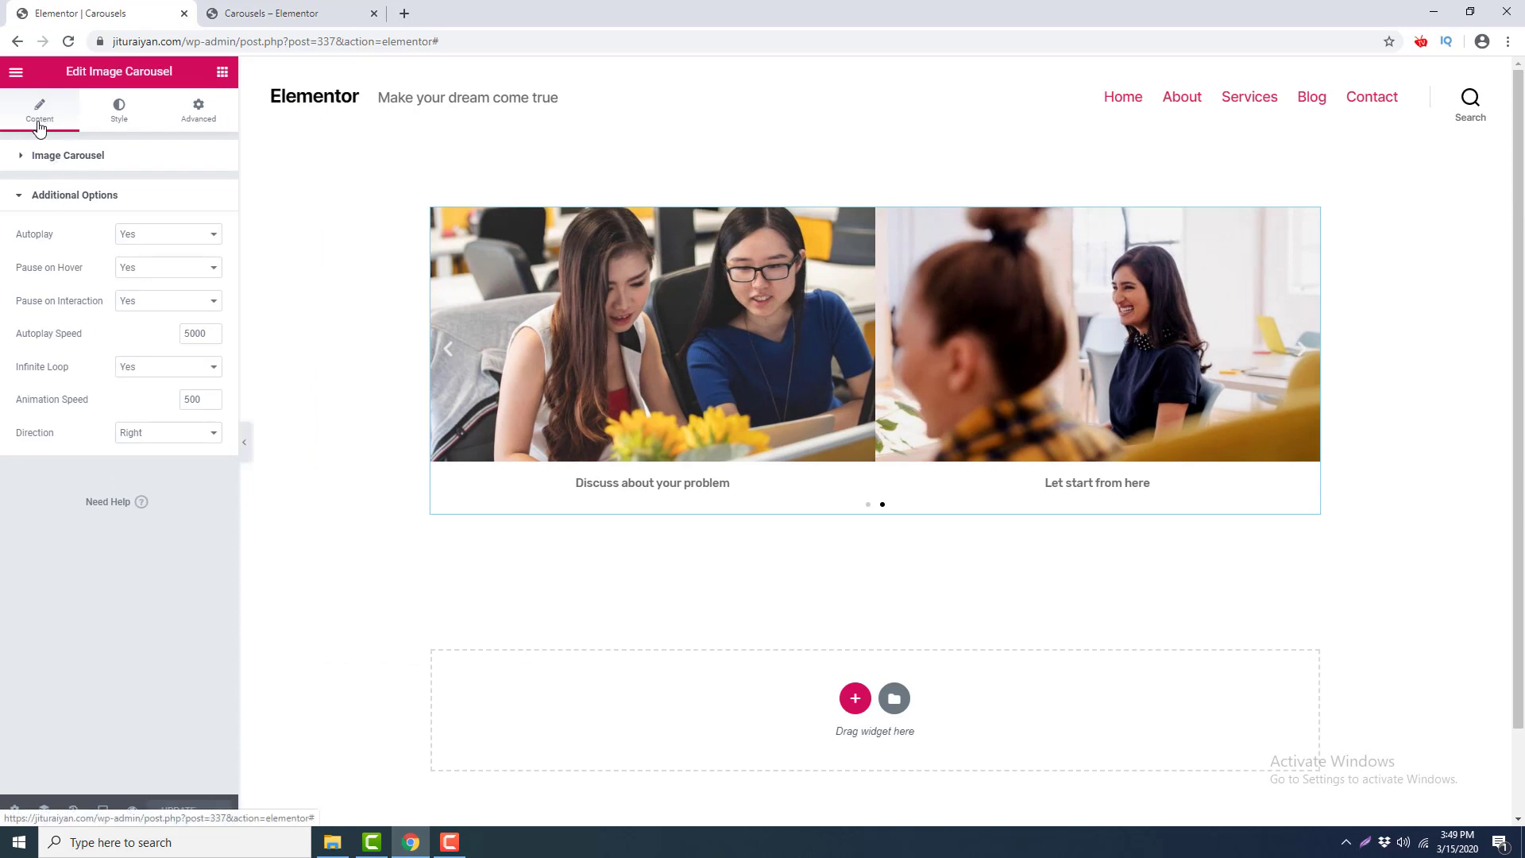
In the carousel's navigation style settings, set the arrows' position to Outside and their size to 27.
left_click(125, 121)
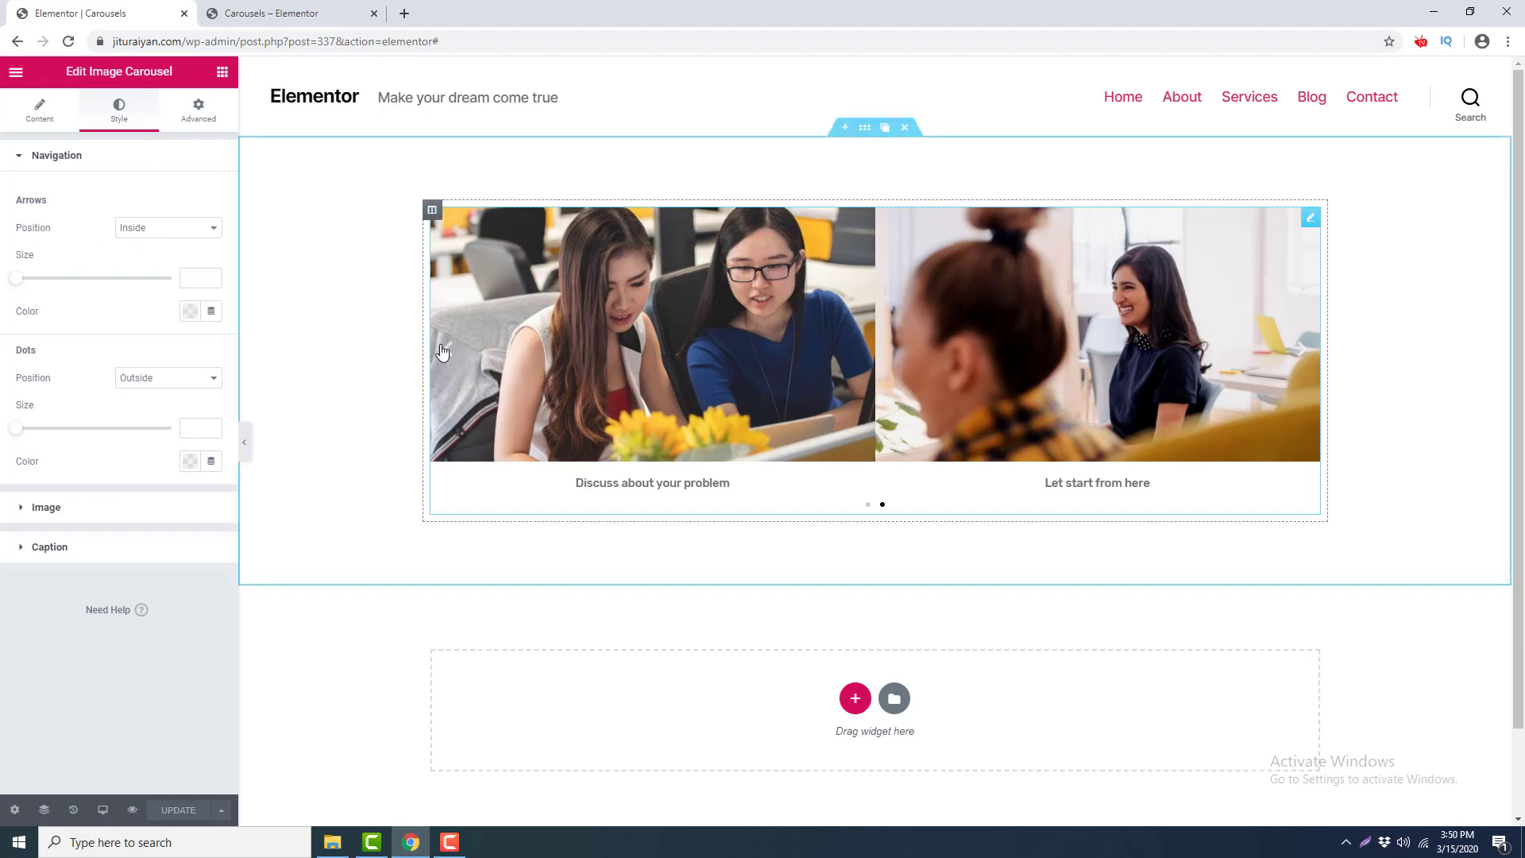
left_click(178, 232)
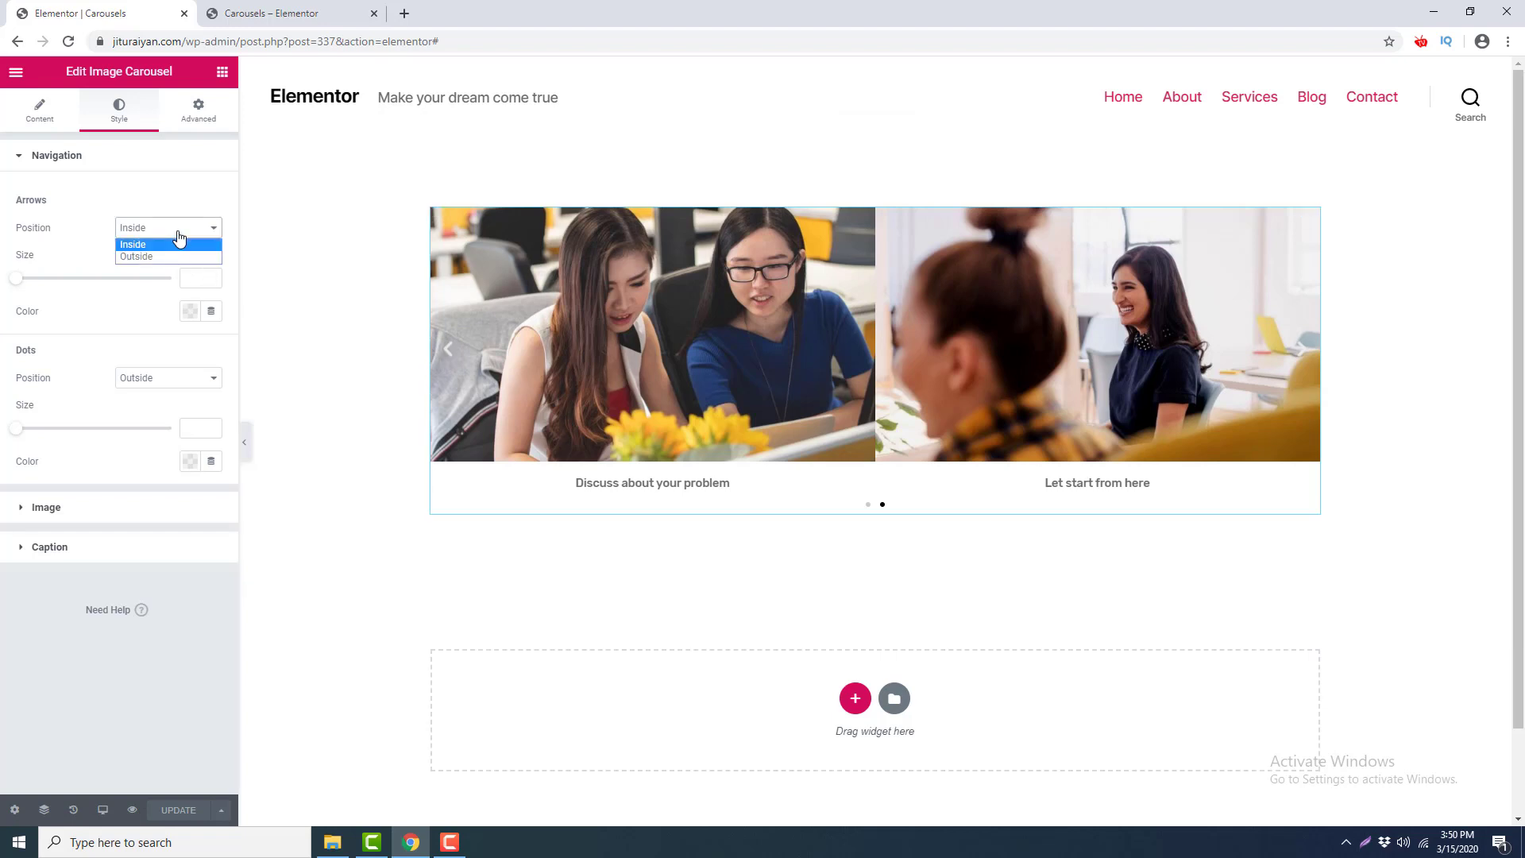
left_click(173, 256)
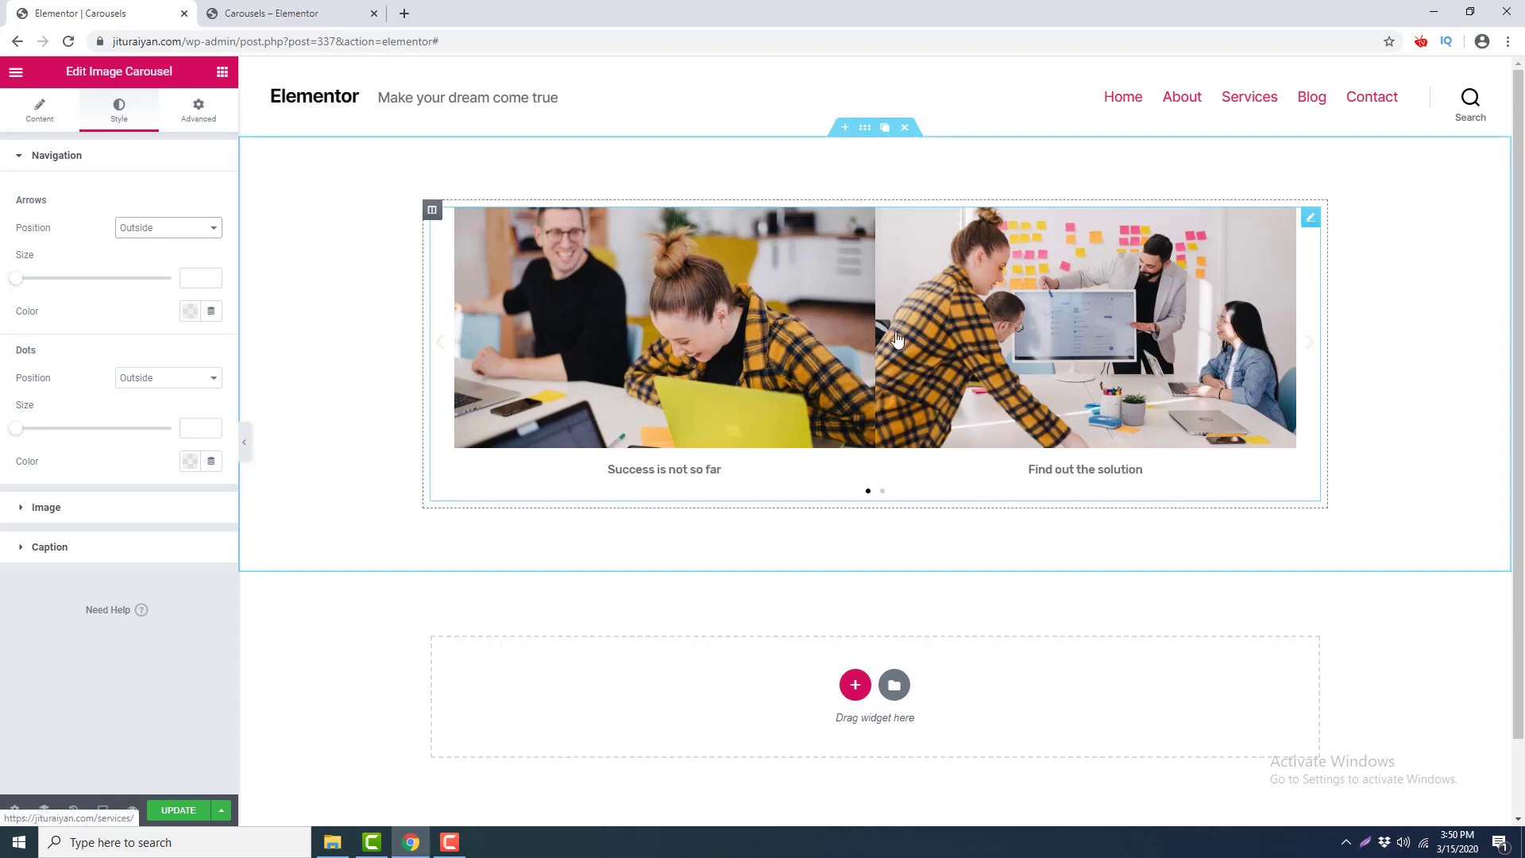
mouse_move(15, 278)
left_mouse_down()
mouse_move(64, 281)
mouse_move(43, 280)
left_mouse_up()
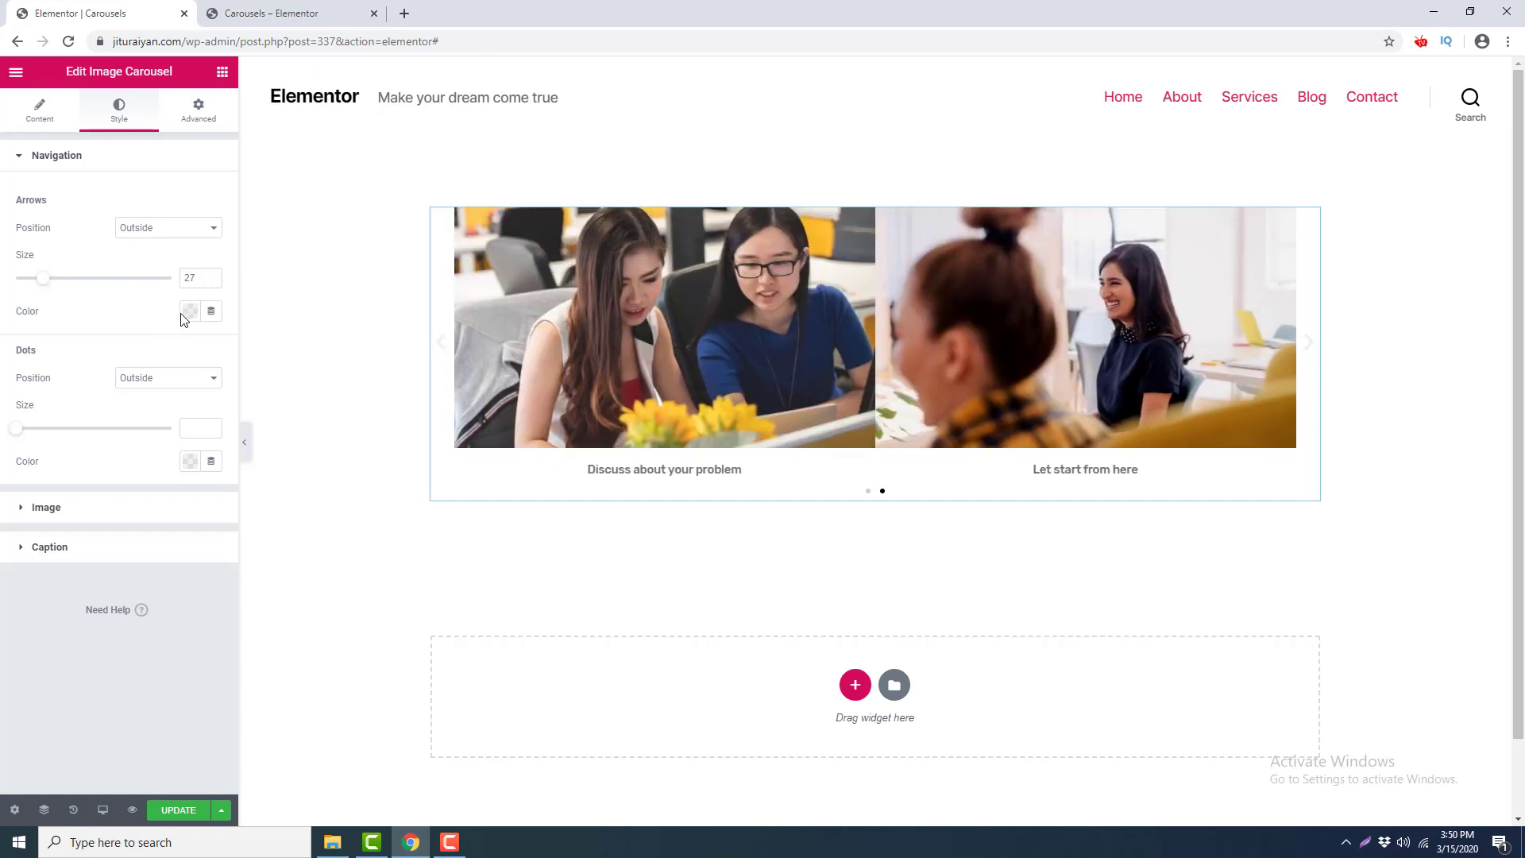
Set the navigation arrows' color to the dark red #A53434.
left_click(189, 312)
left_click(192, 400)
left_click(232, 418)
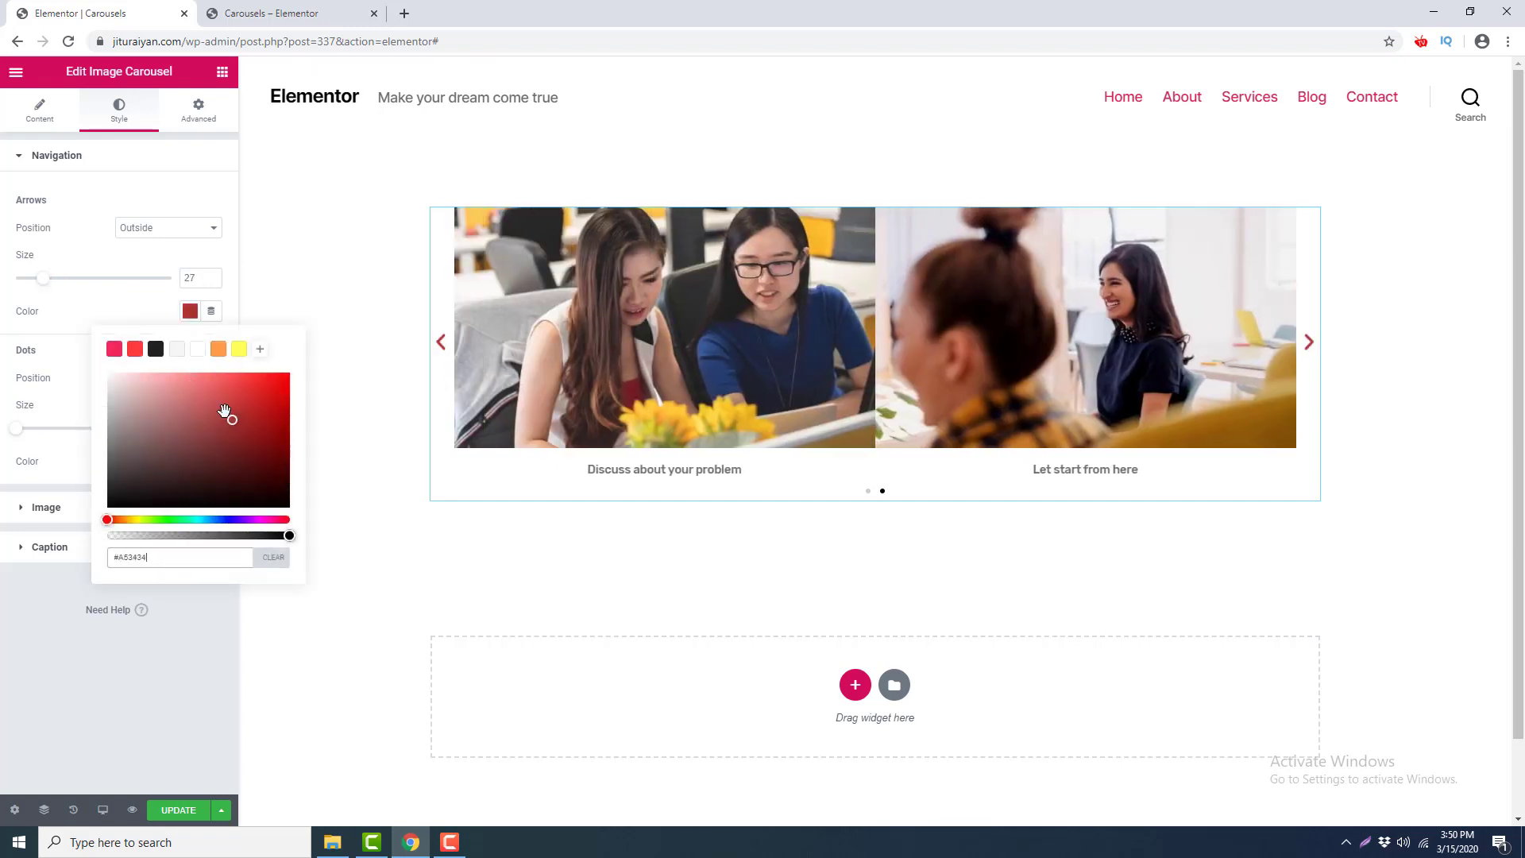
left_click(135, 317)
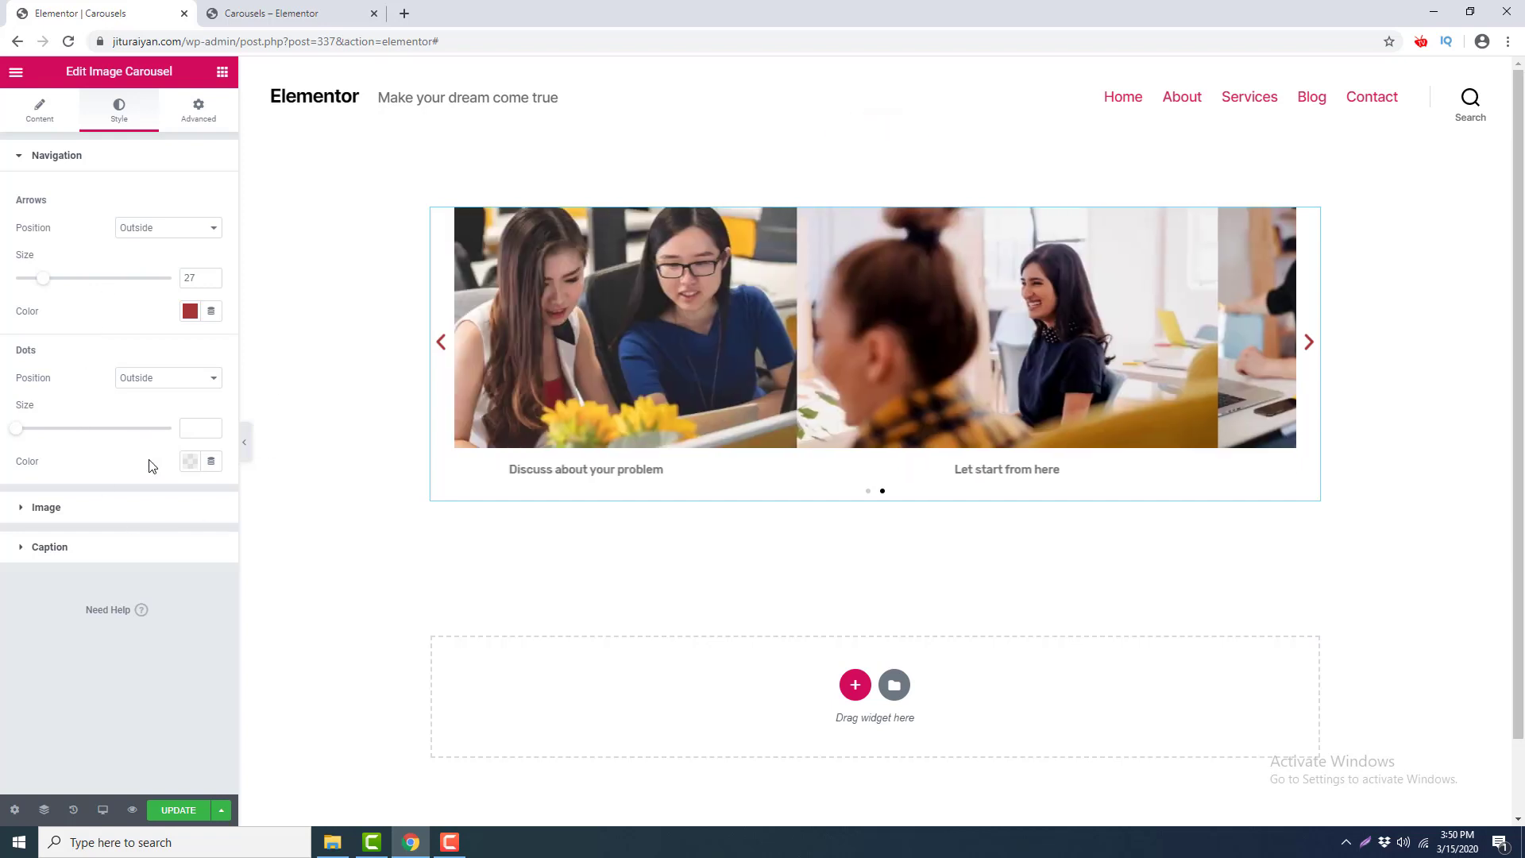
Try the Inside position for the navigation dots, and set it back to Outside.
left_click(165, 386)
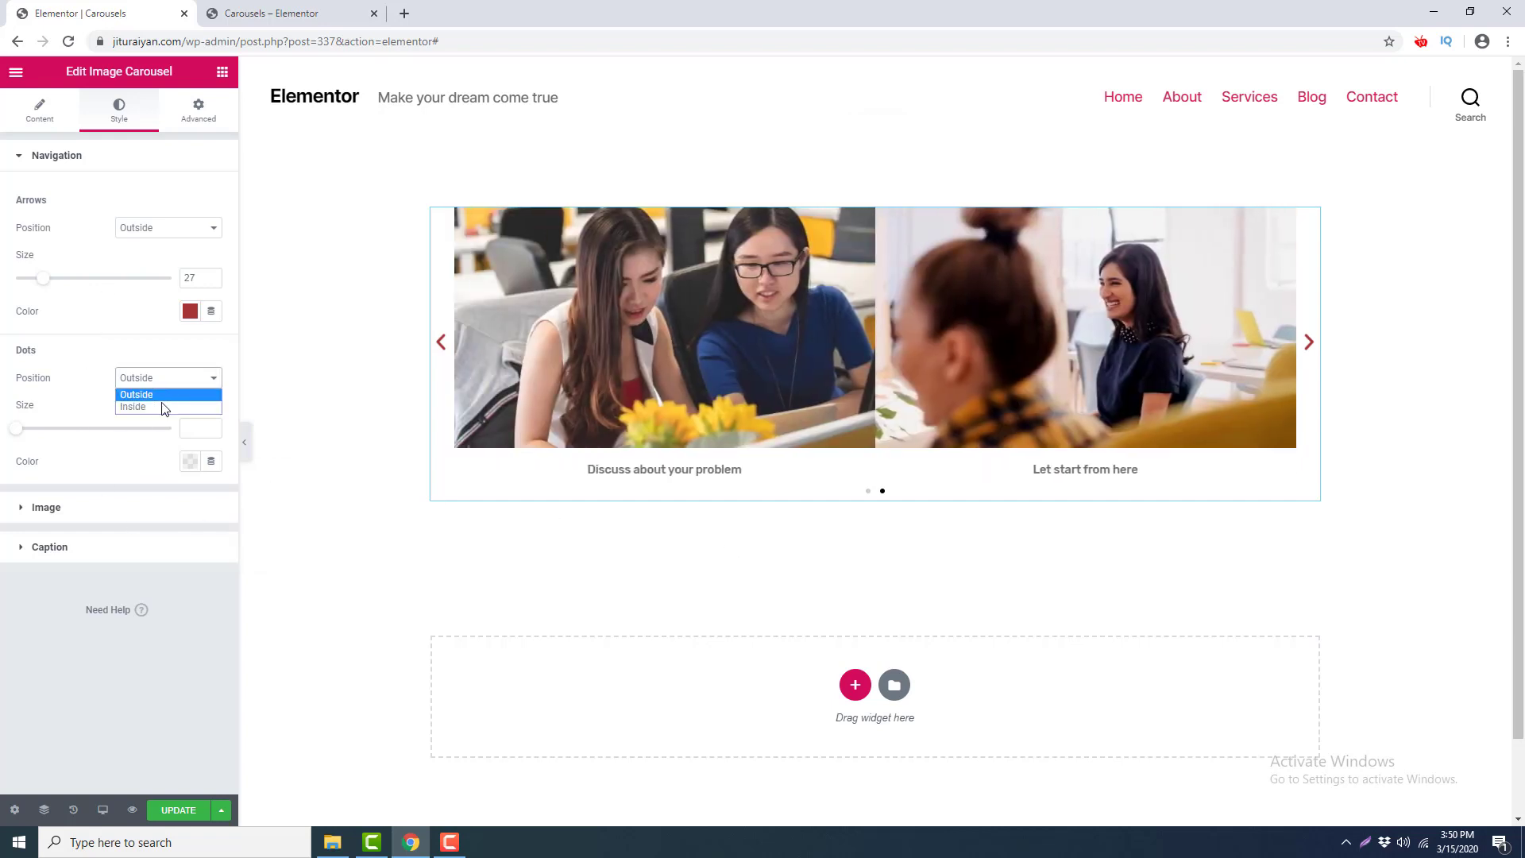
left_click(160, 408)
left_click(159, 379)
left_click(157, 394)
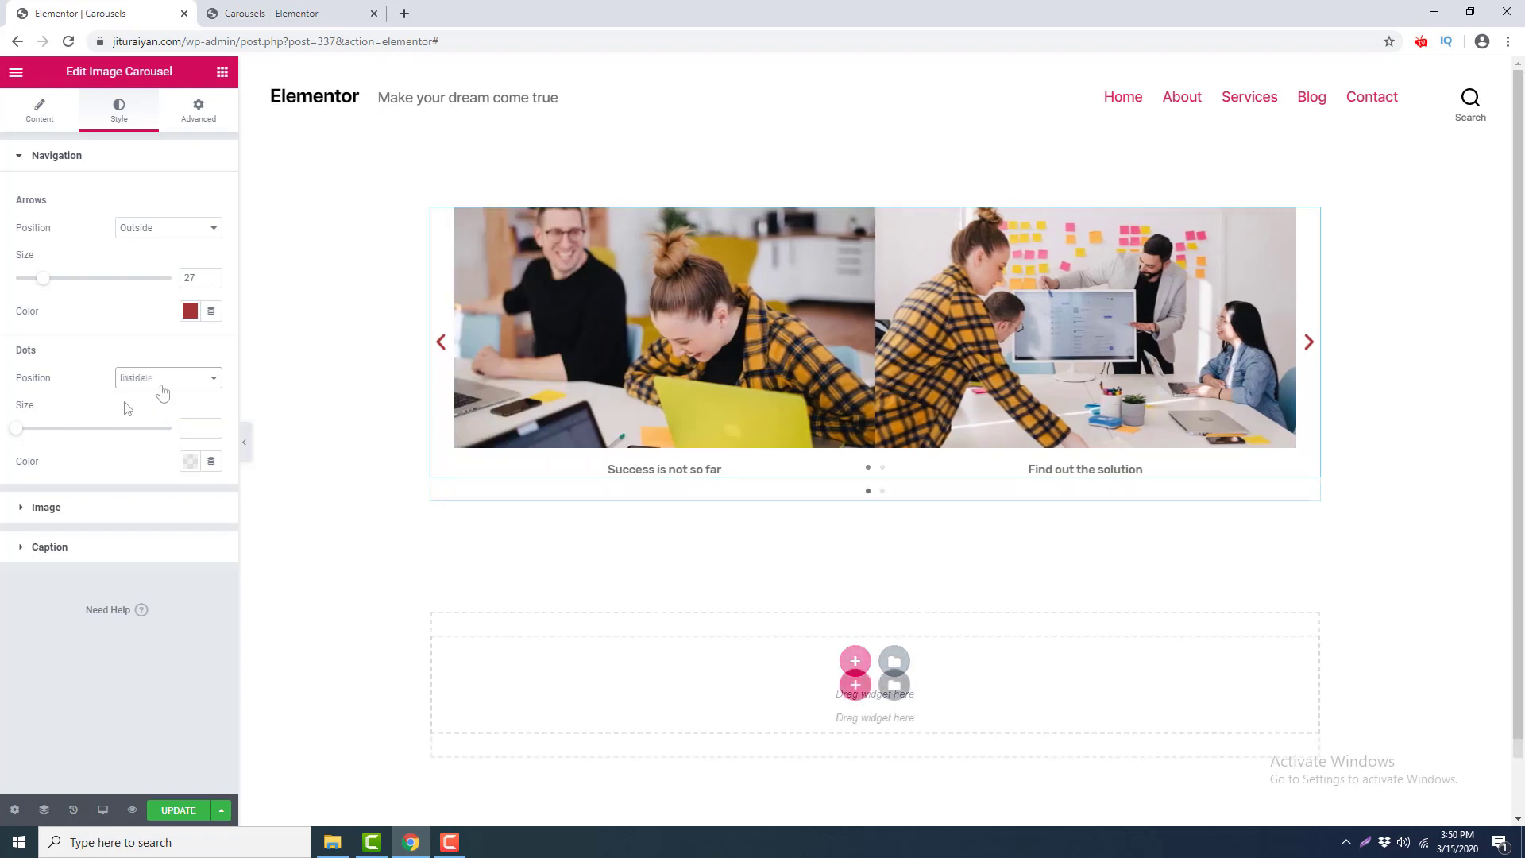
Set the navigation dots' size to 7.
left_click_drag(19, 429, 77, 430)
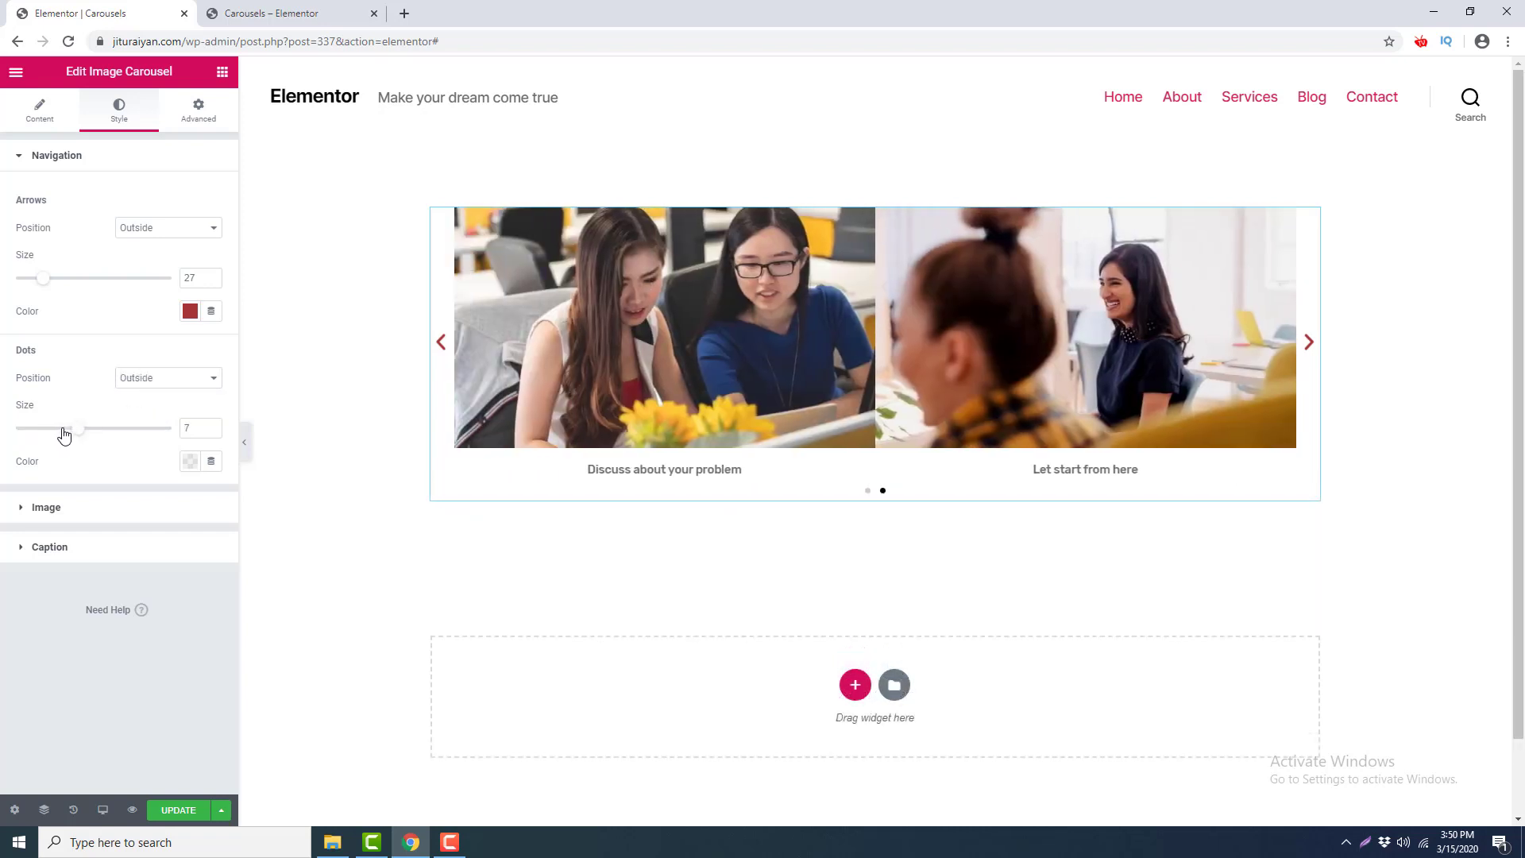
Set the navigation dots' color to the orange preset swatch.
left_click(190, 461)
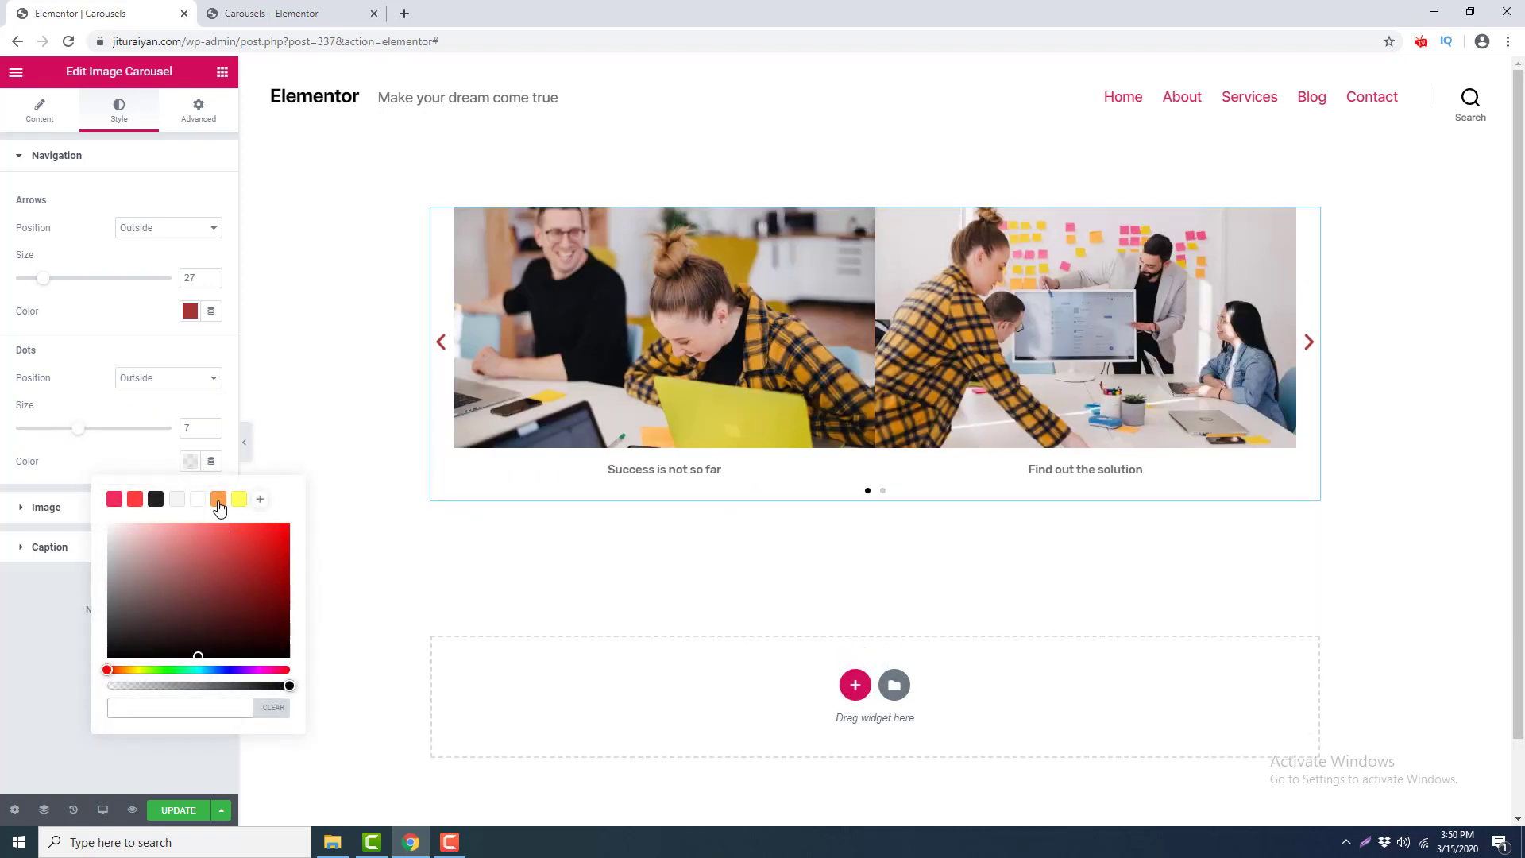
left_click(218, 499)
left_click(145, 325)
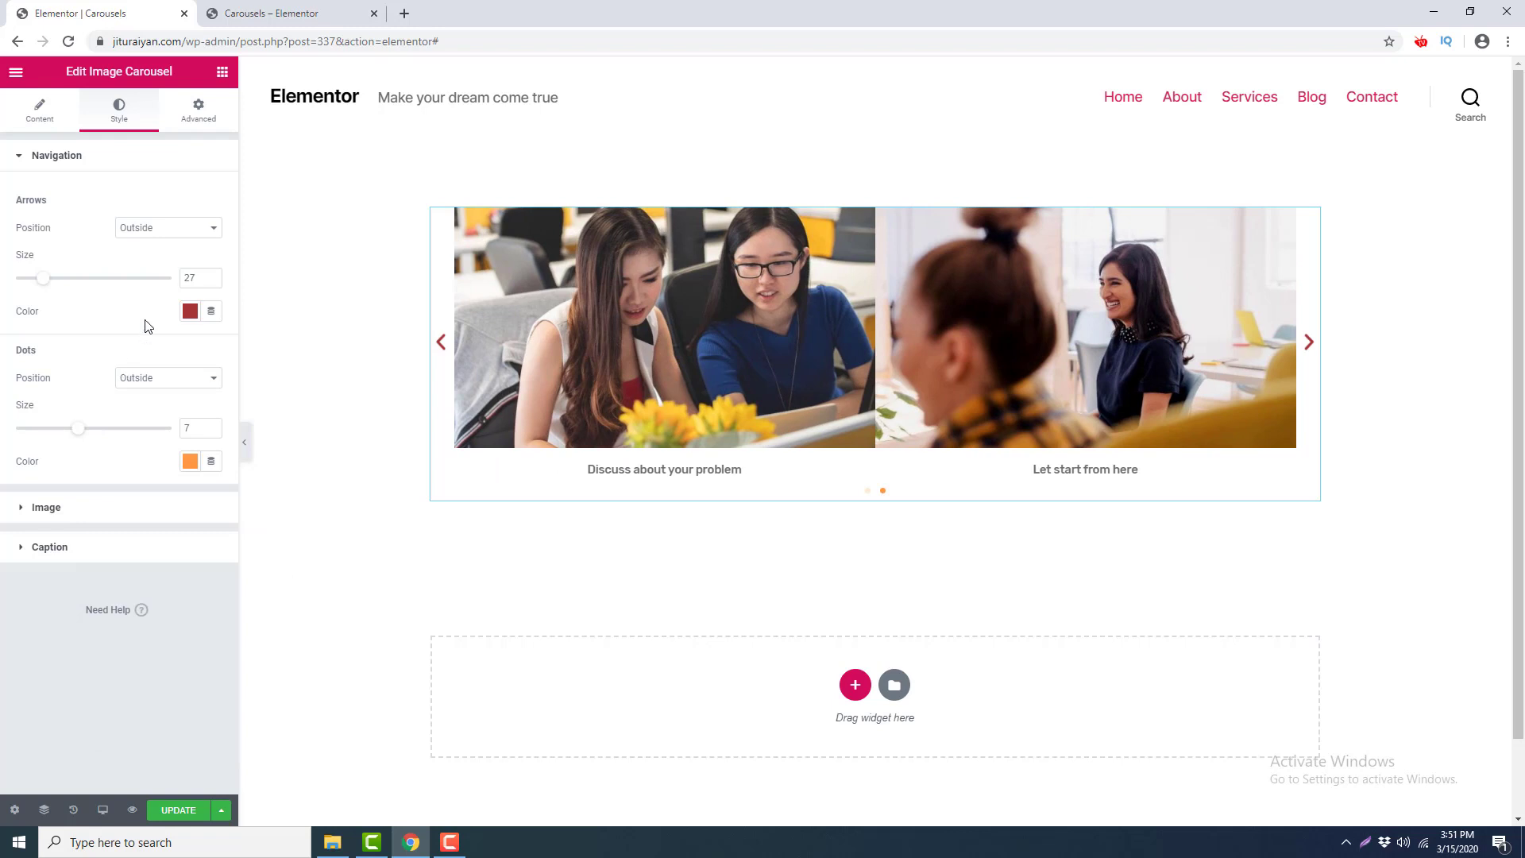
In the carousel's image style settings, try the Center vertical alignment, and set it to Bottom.
left_click(113, 520)
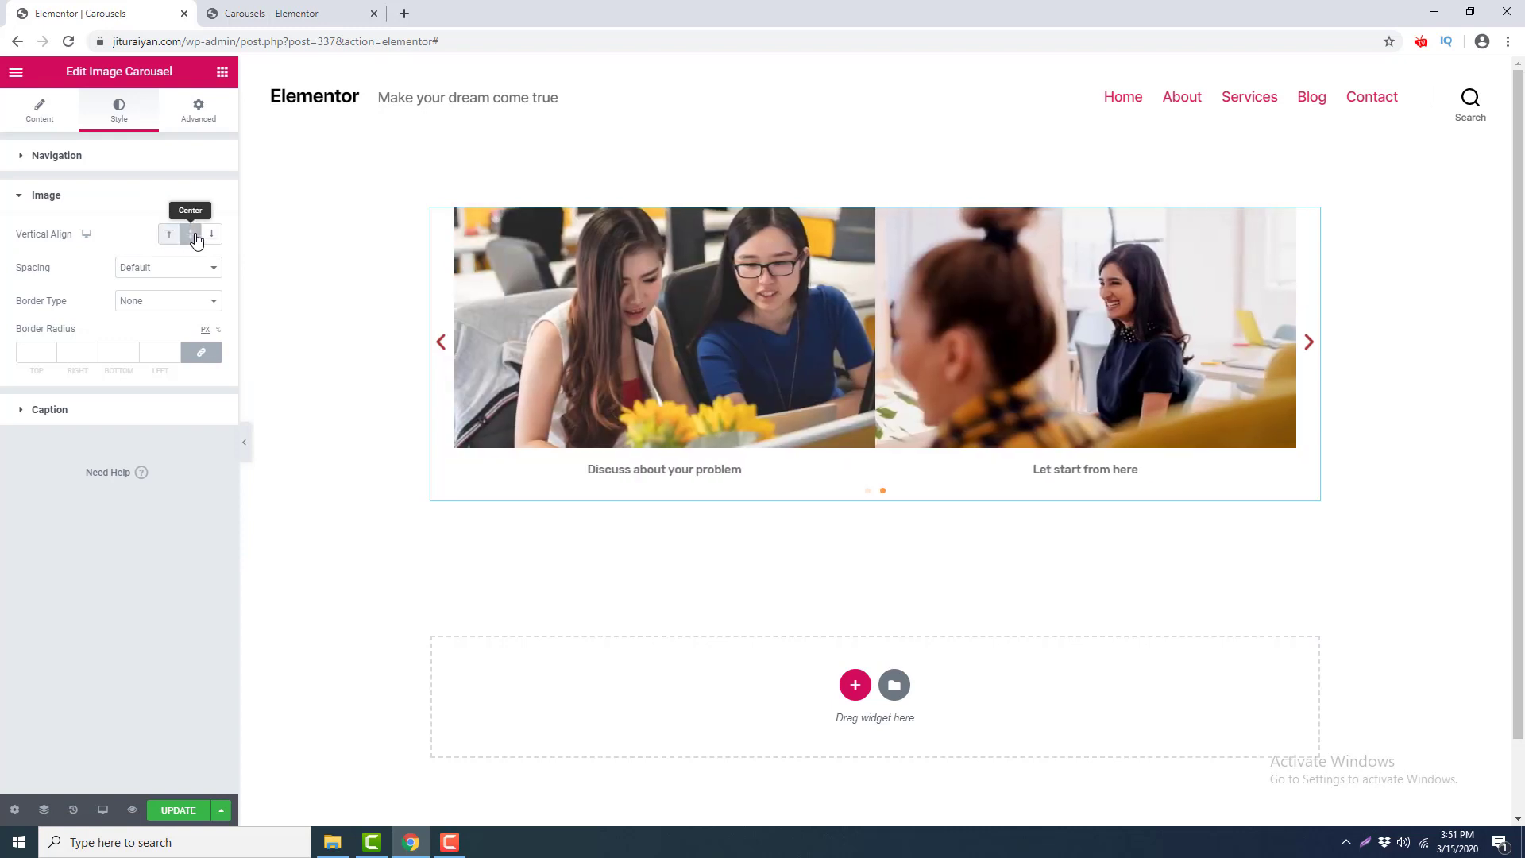
left_click(194, 235)
left_click(212, 235)
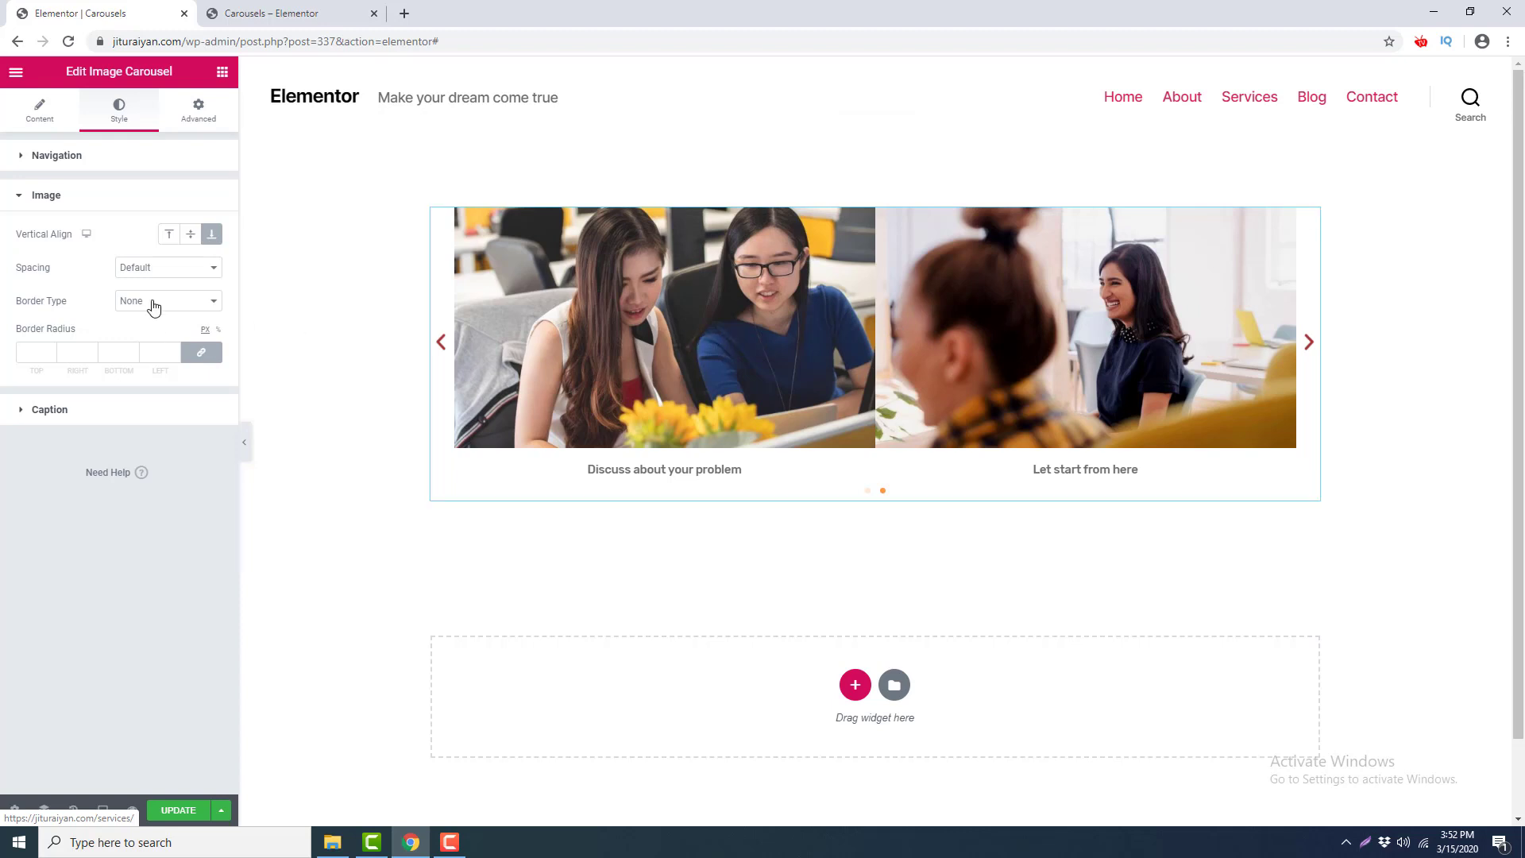
Switch the carousel images' spacing to Custom and set it to 13.
left_click(177, 270)
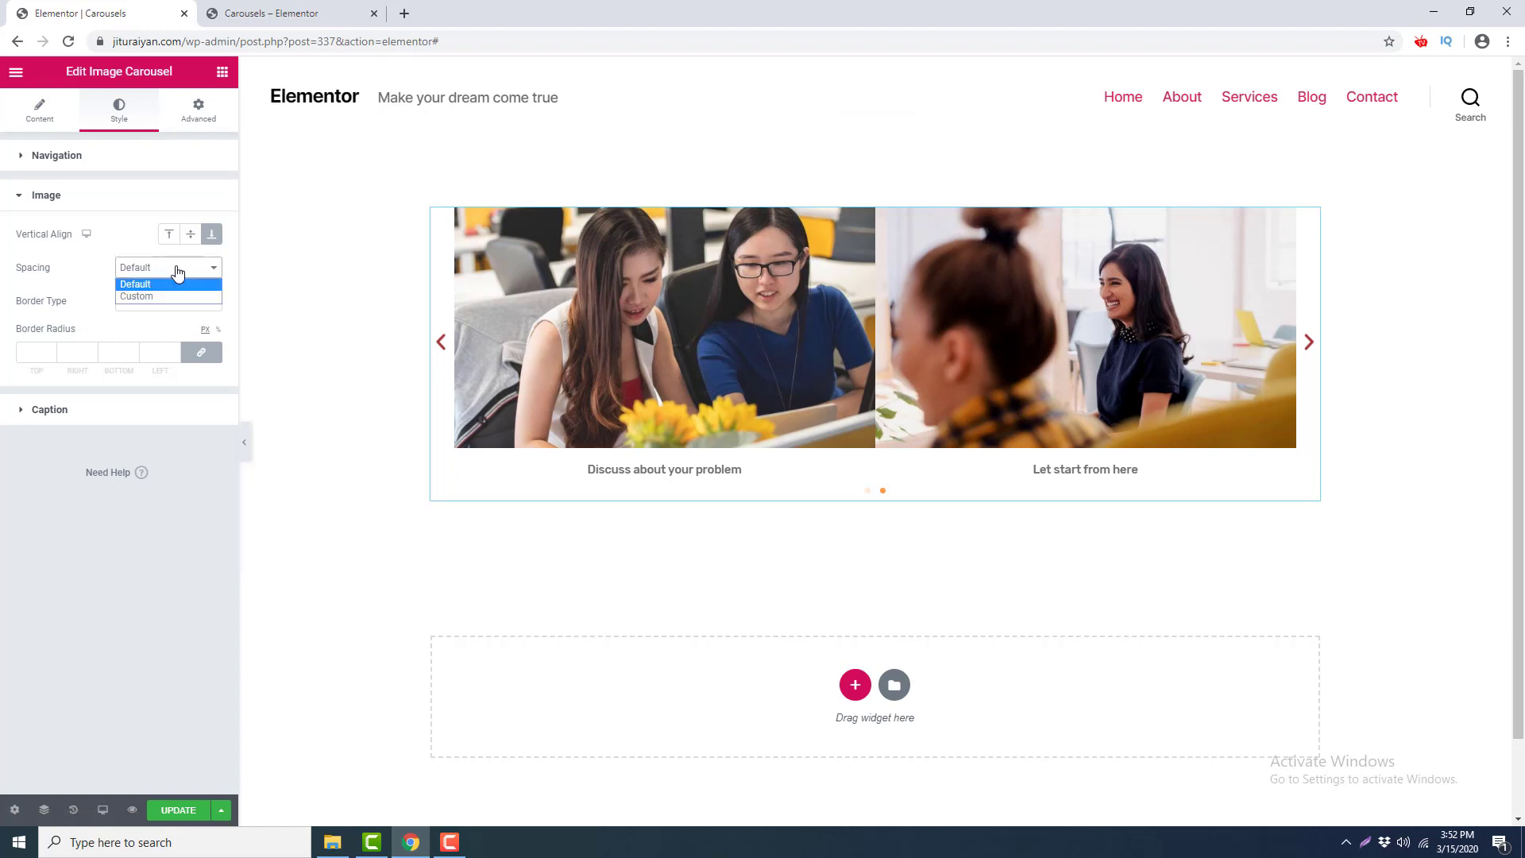
left_click(178, 295)
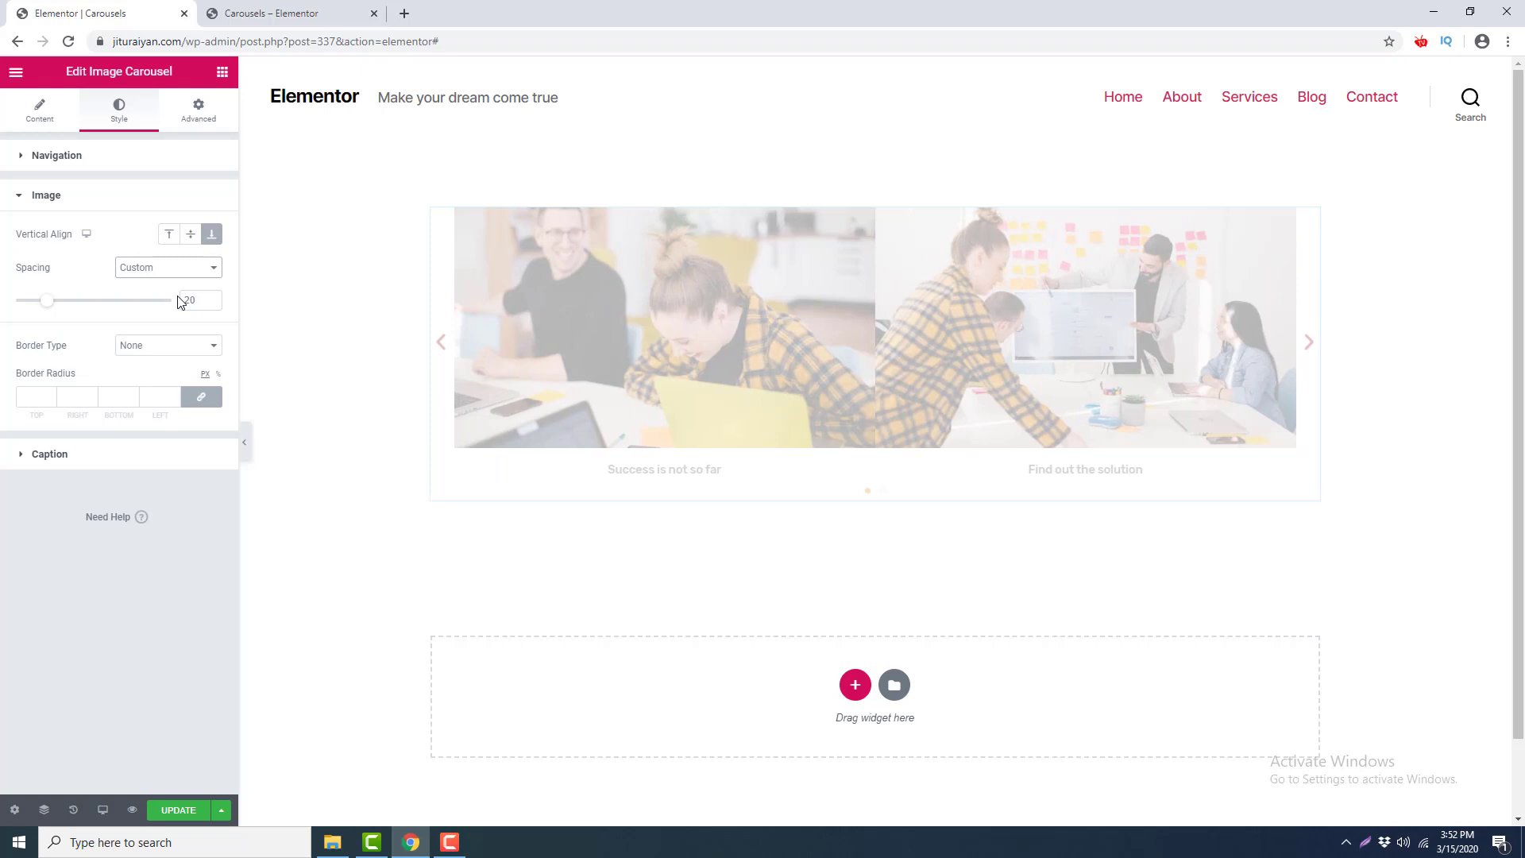
left_click_drag(47, 301, 65, 305)
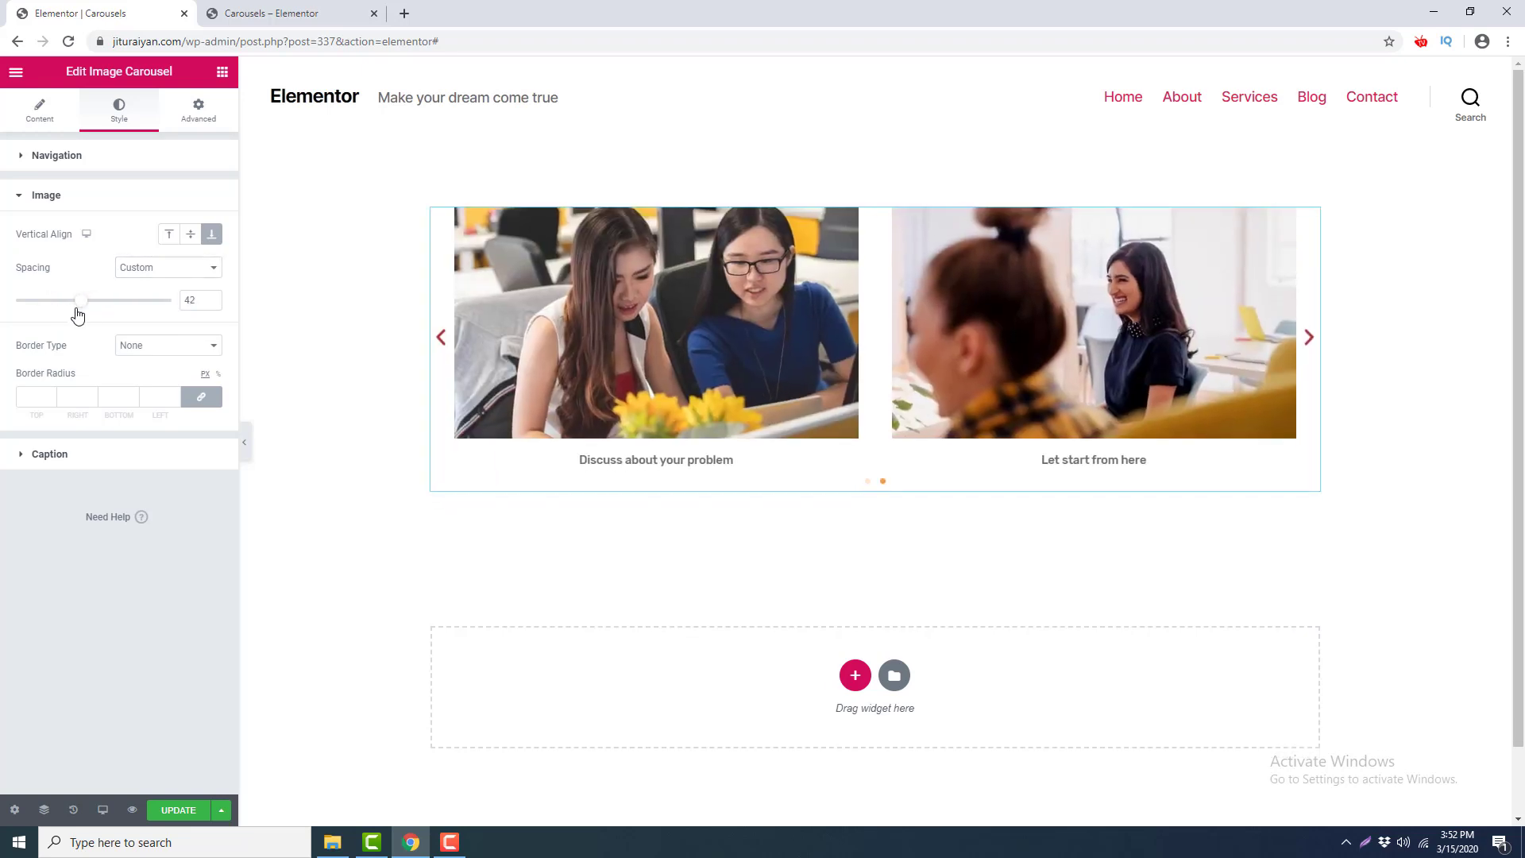
left_click(42, 305)
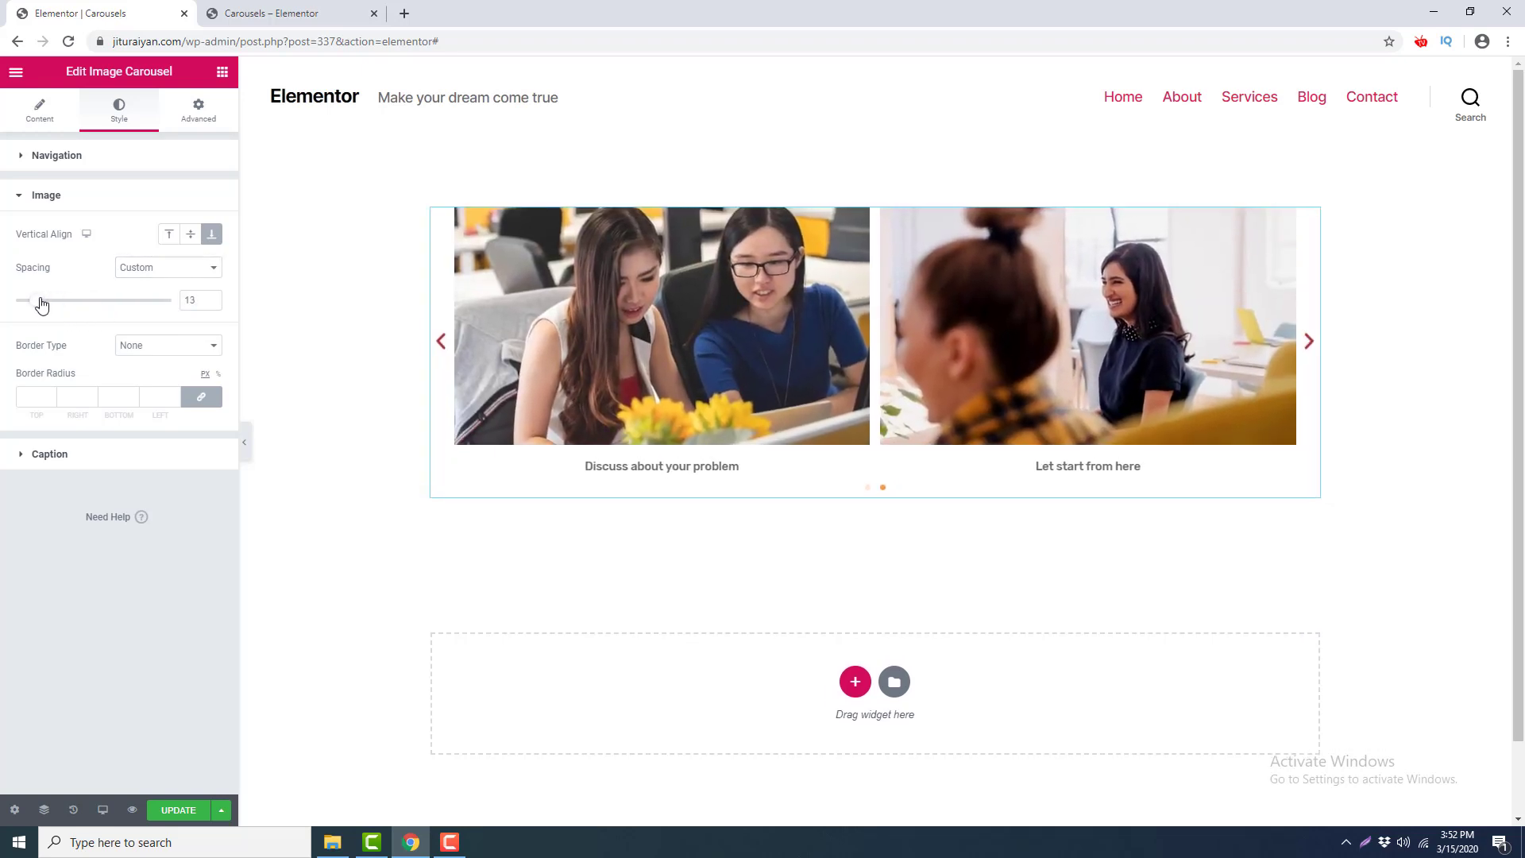
Try the Double, Dotted, Dashed and Groove border types on the carousel images, and settle on Solid.
left_click(167, 349)
left_click(168, 375)
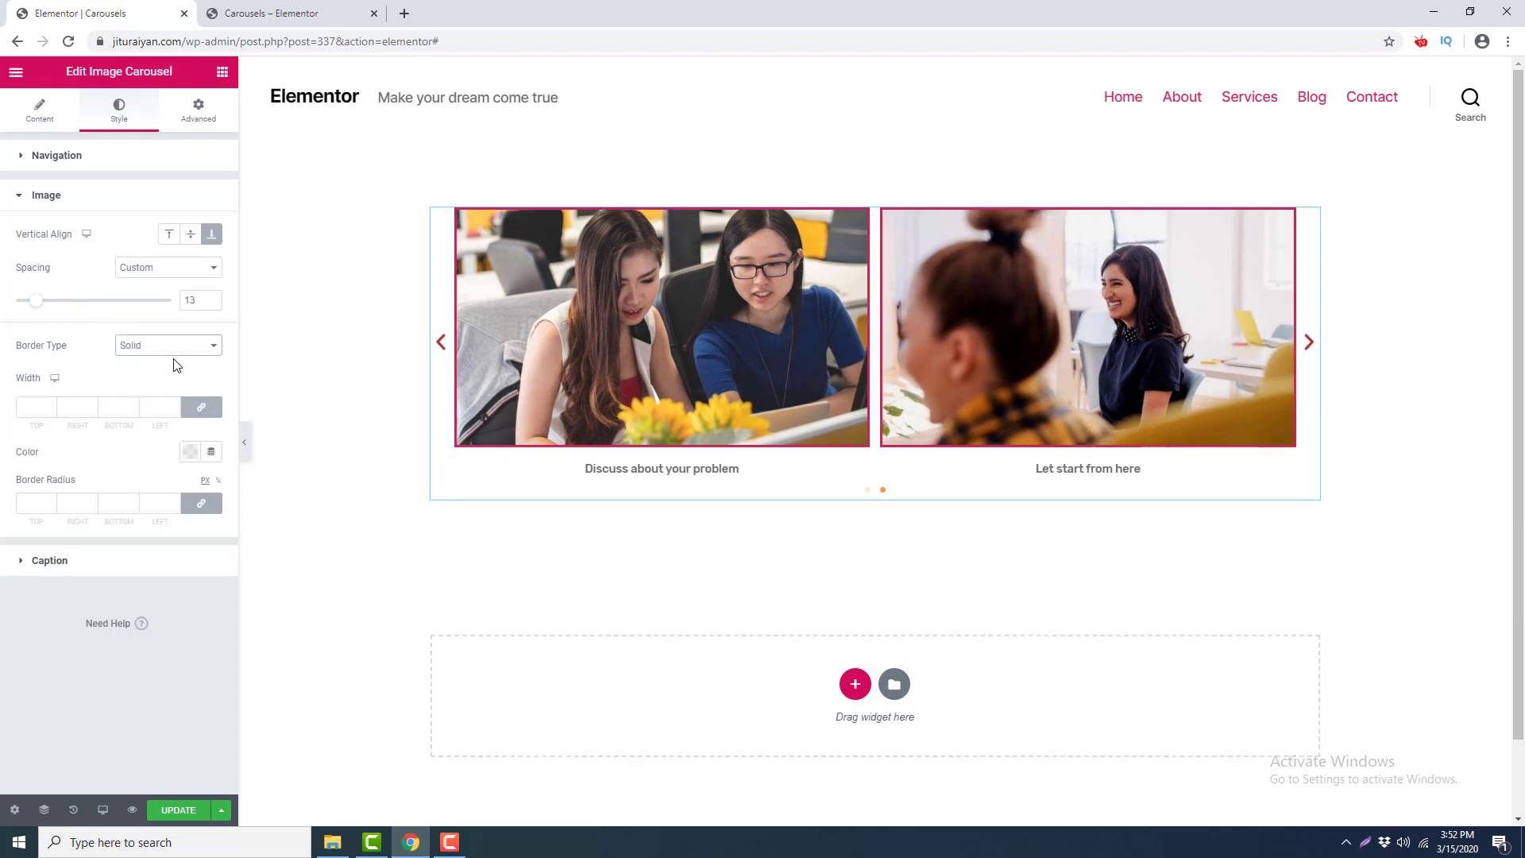
left_click(175, 349)
left_click(177, 388)
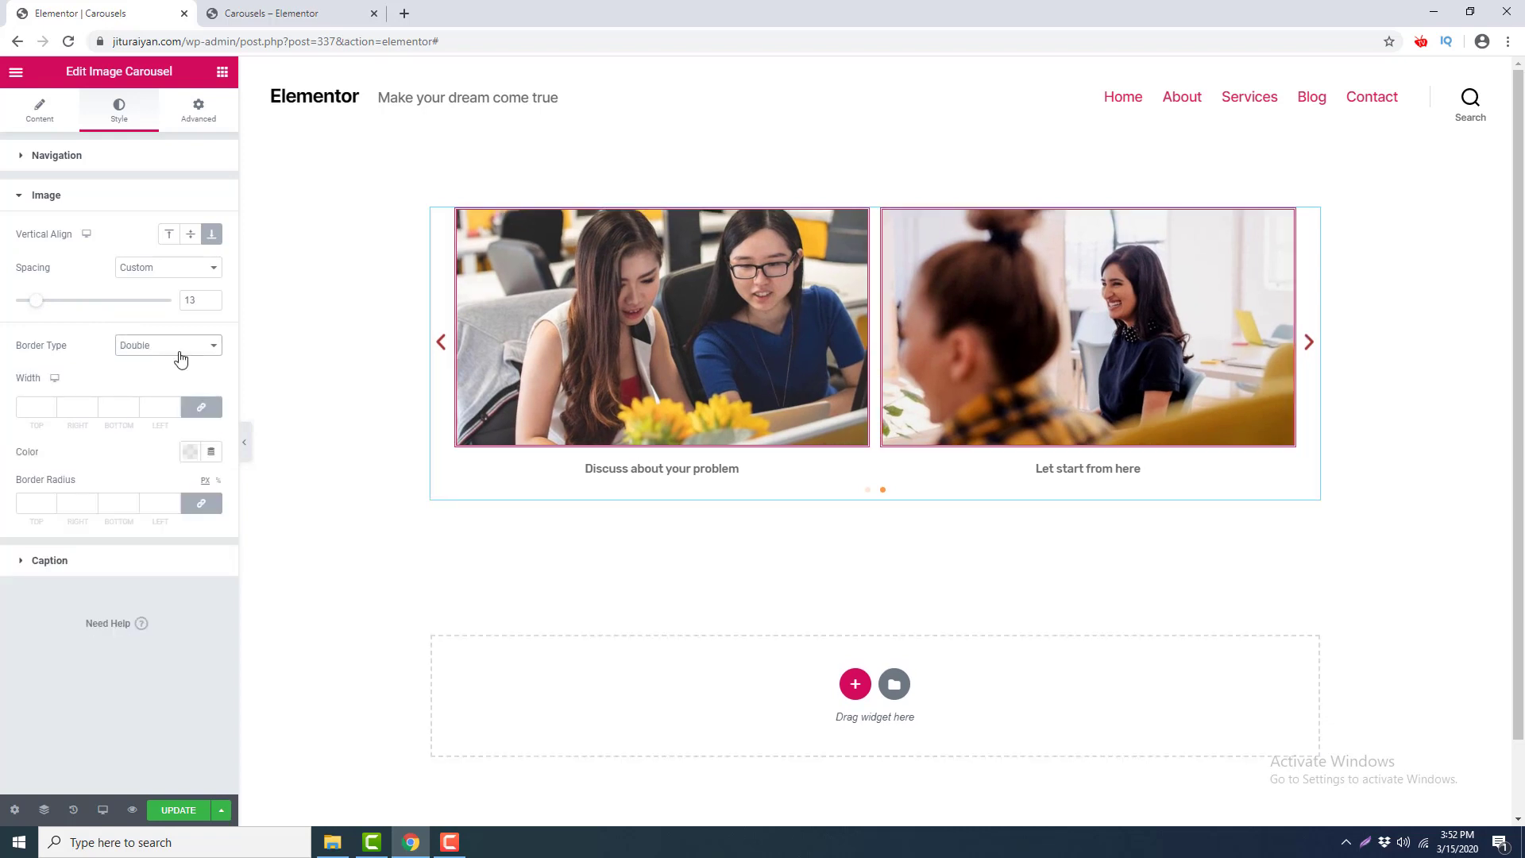
left_click(179, 351)
left_click(181, 401)
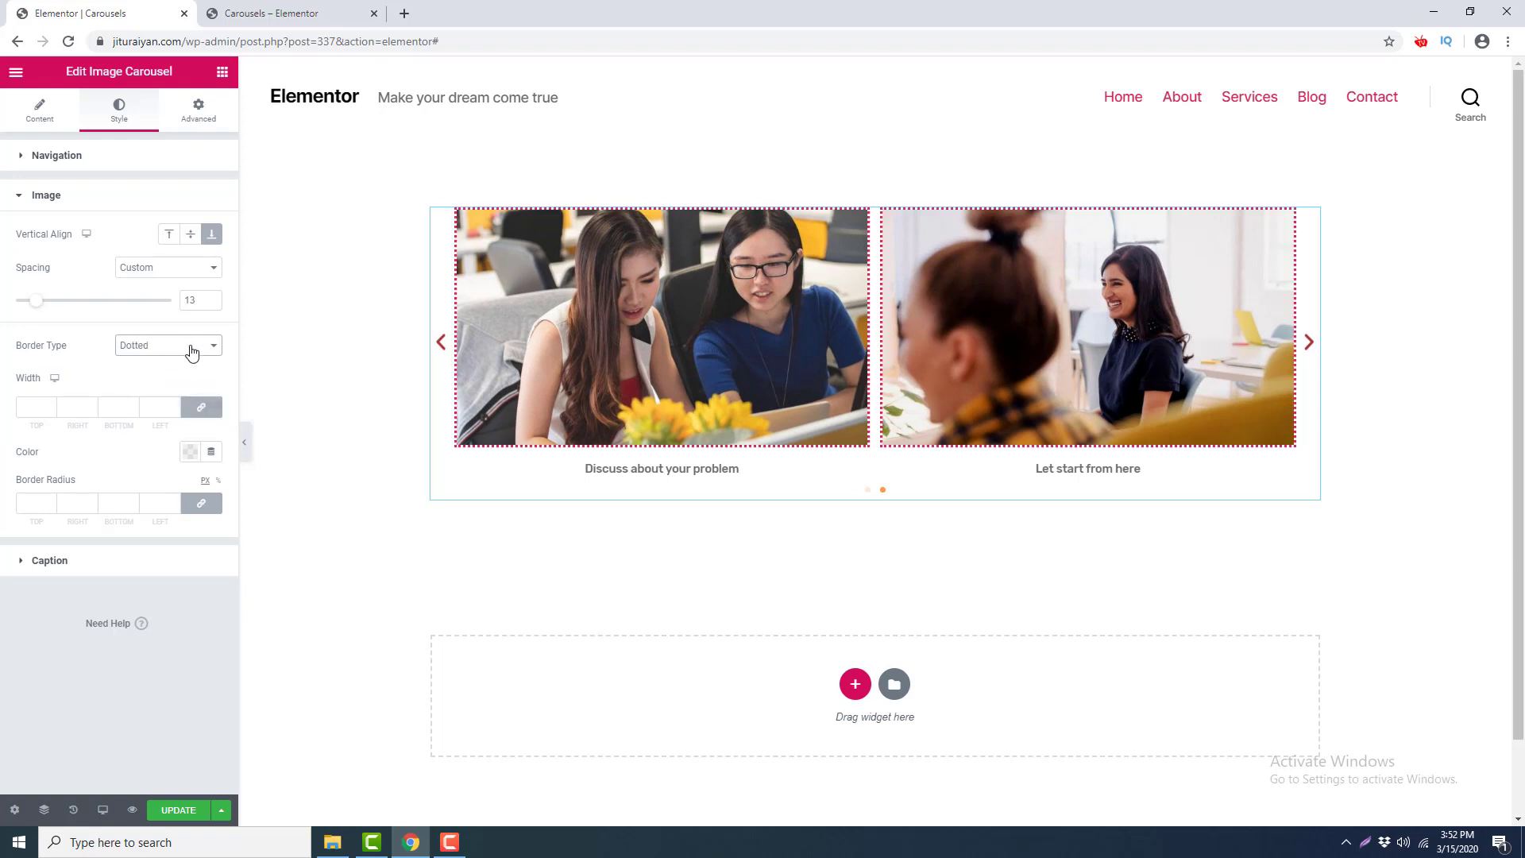
left_click(191, 352)
left_click(179, 411)
left_click(181, 345)
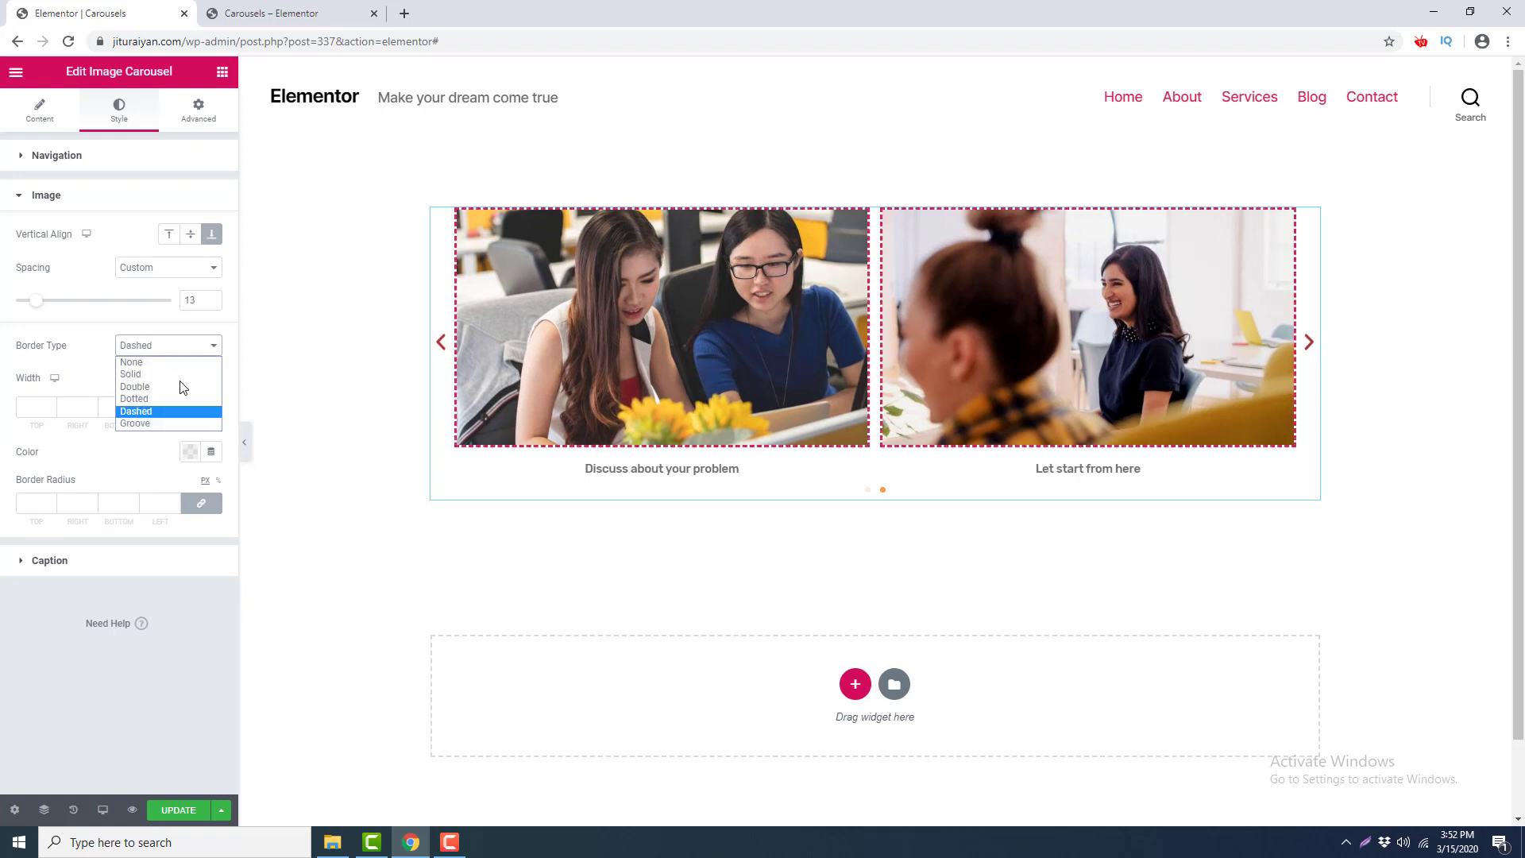
left_click(179, 424)
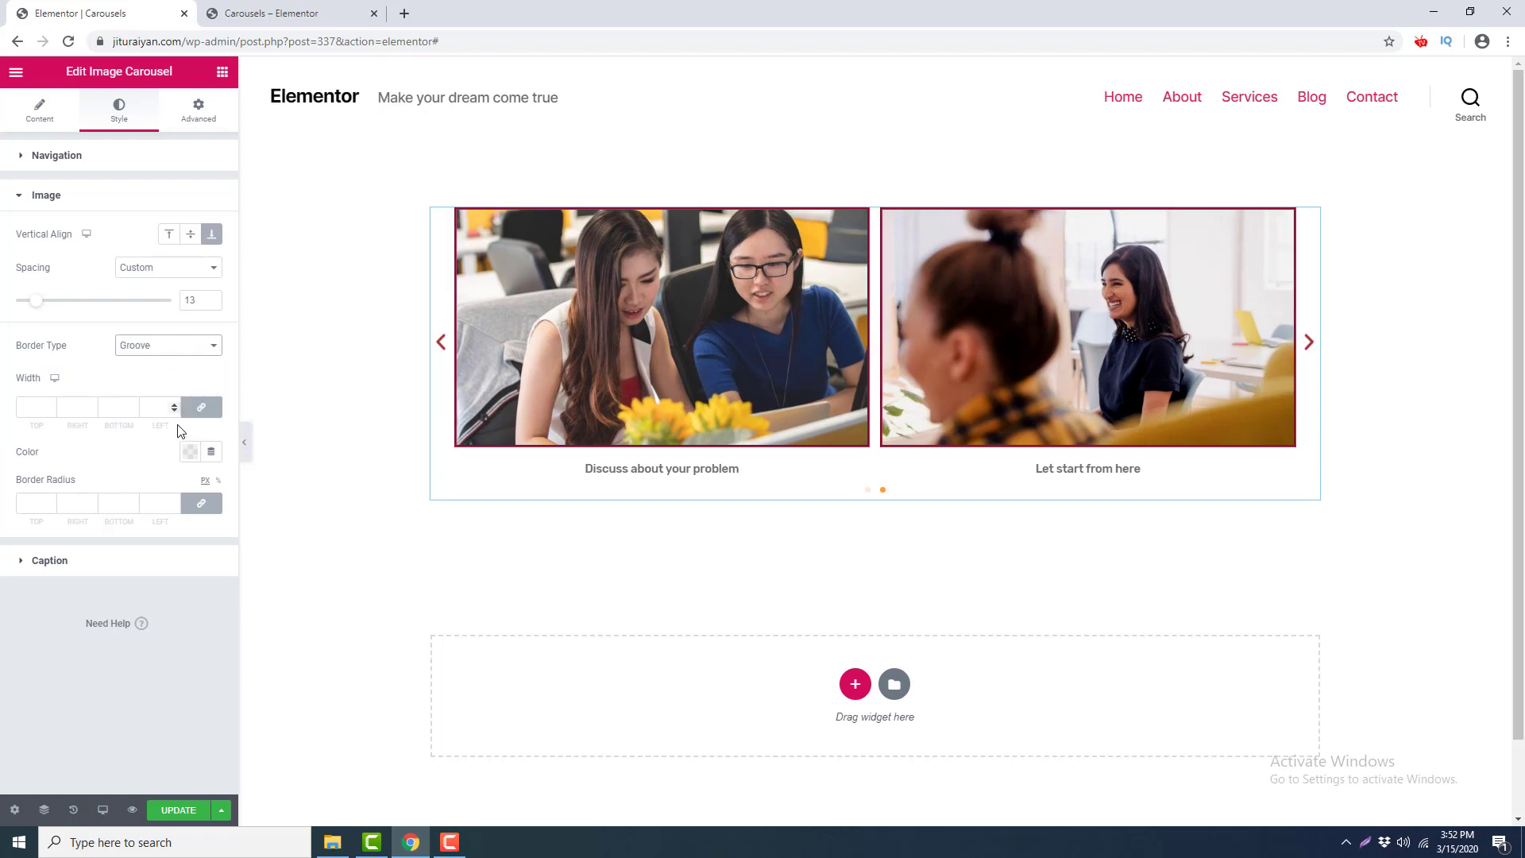
left_click(189, 355)
left_click(184, 374)
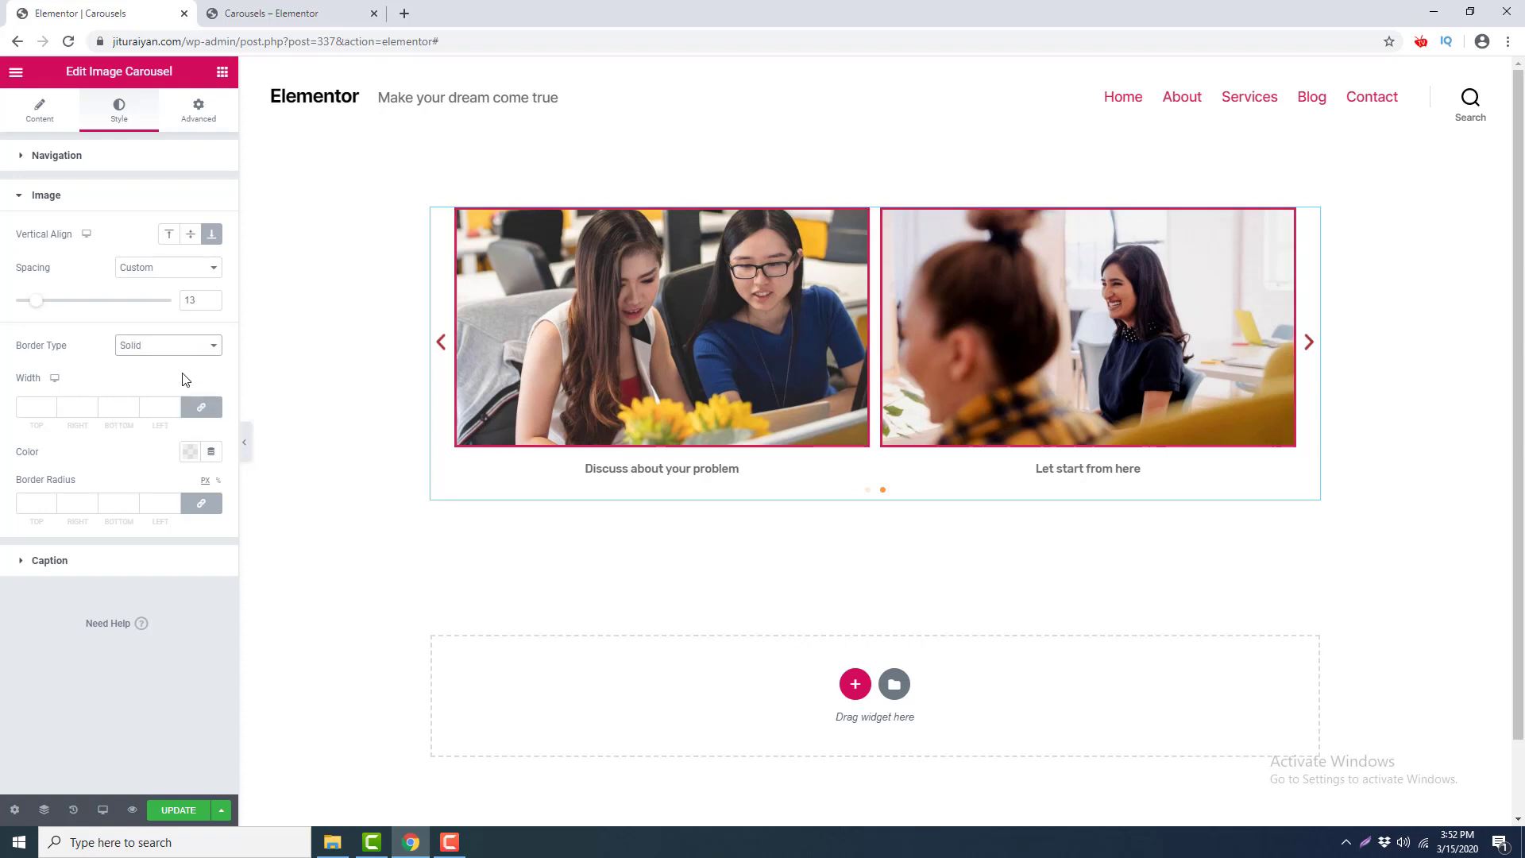
Give the images' solid border a width of 10 in the black preset color, with a border radius of 21 on all corners.
left_click(173, 405)
type("10")
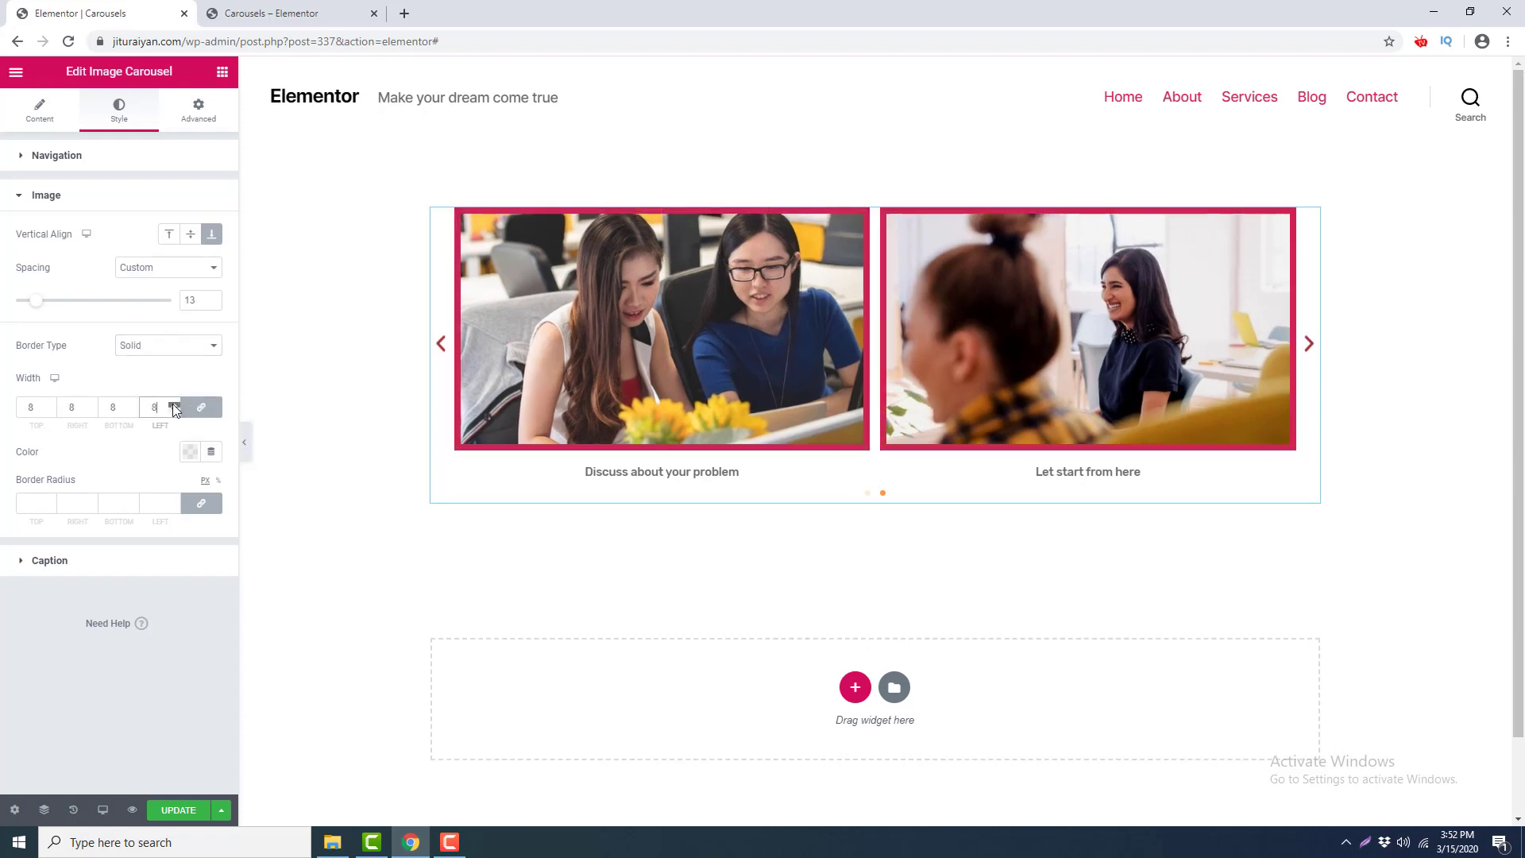
left_click(189, 451)
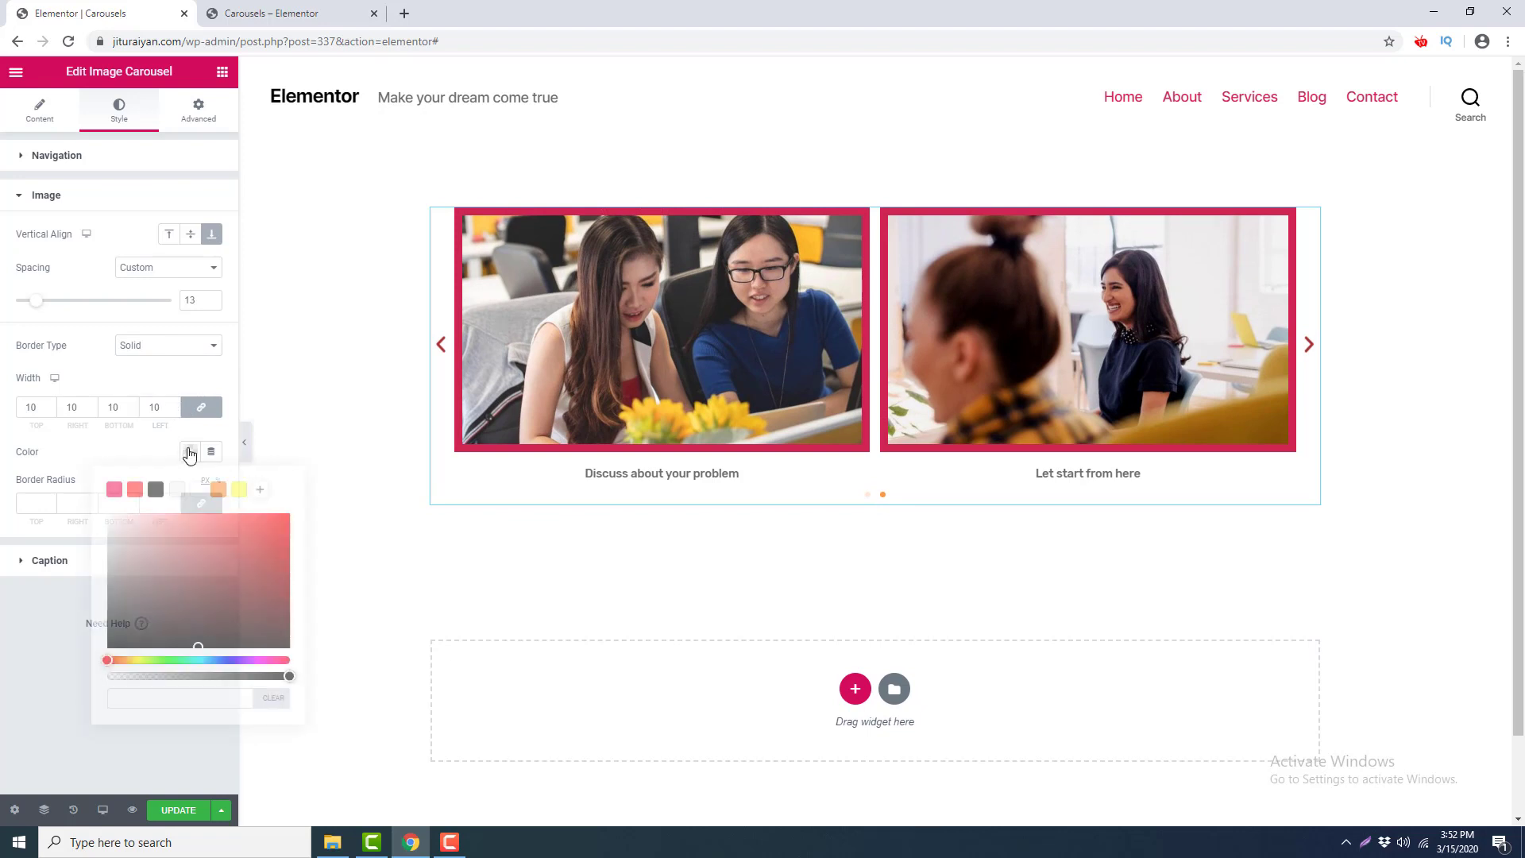
left_click(155, 490)
left_click(126, 453)
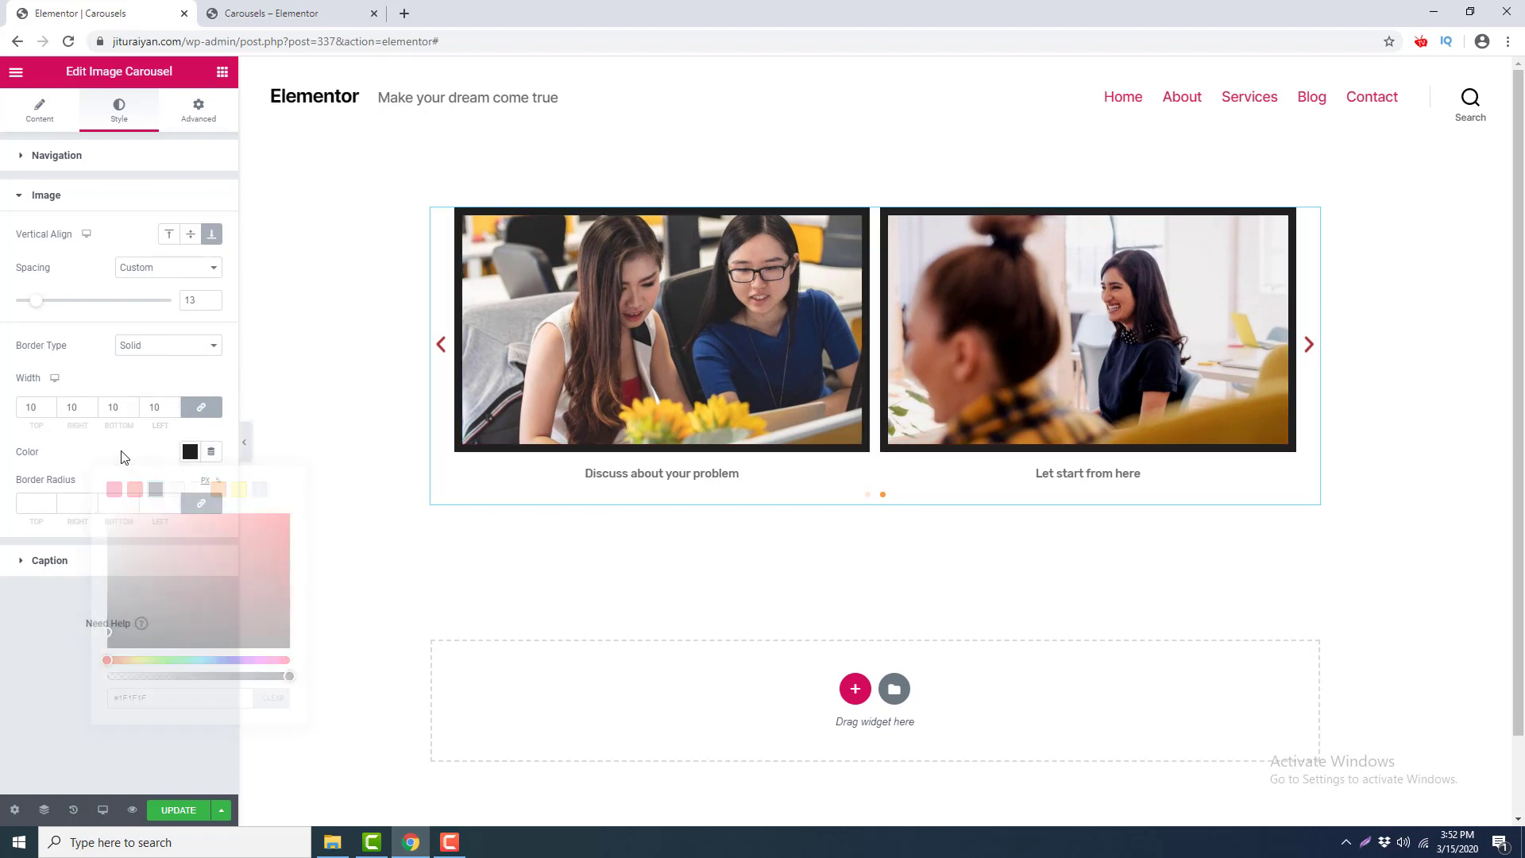
left_click_drag(175, 499, 174, 499)
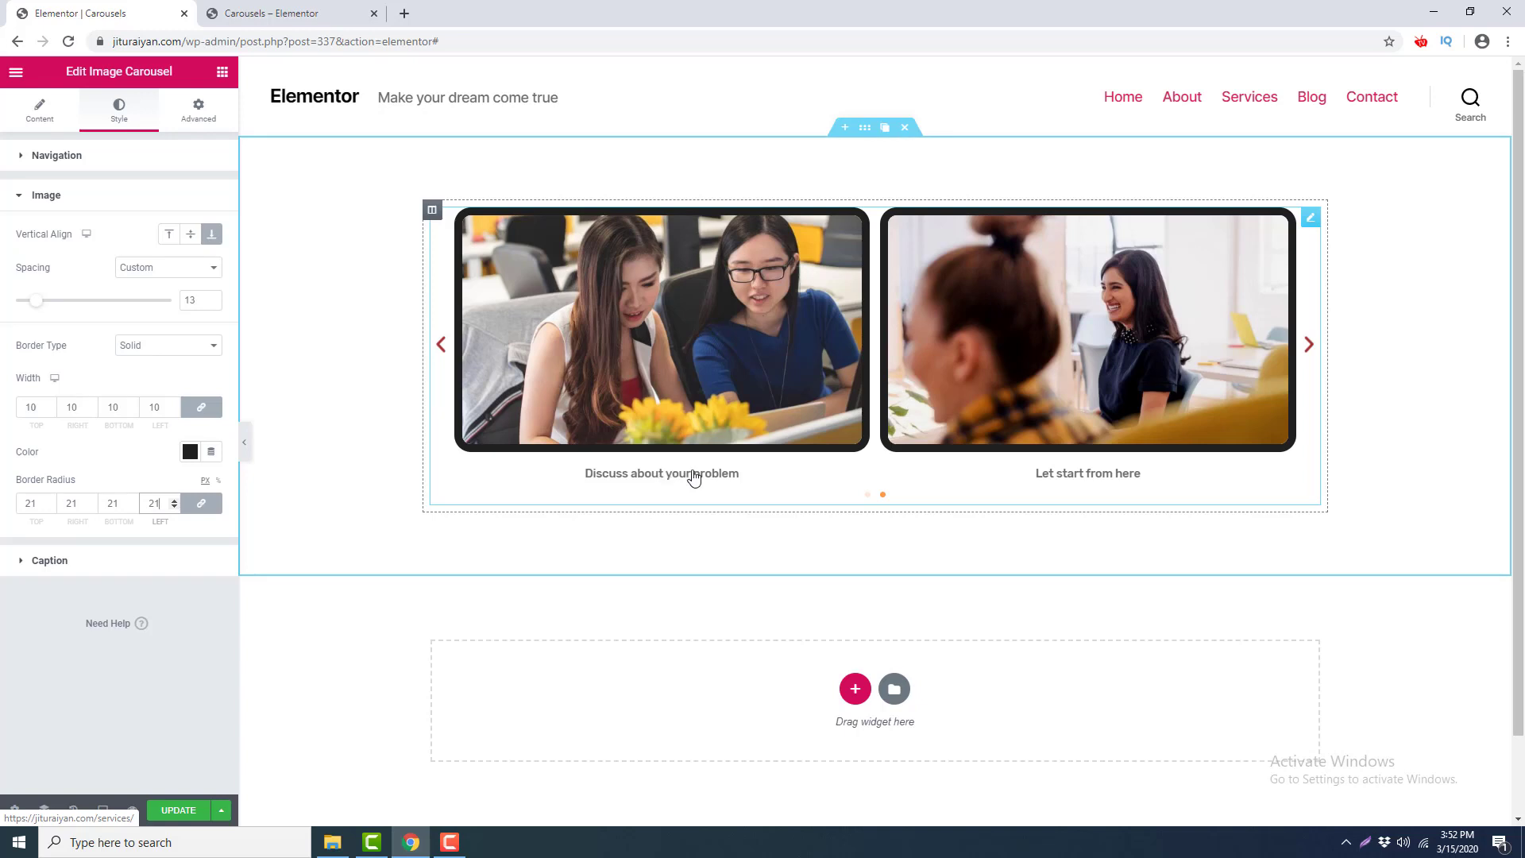
In the caption style settings, try the Left and Right alignments, and set the captions back to Center.
left_click(56, 561)
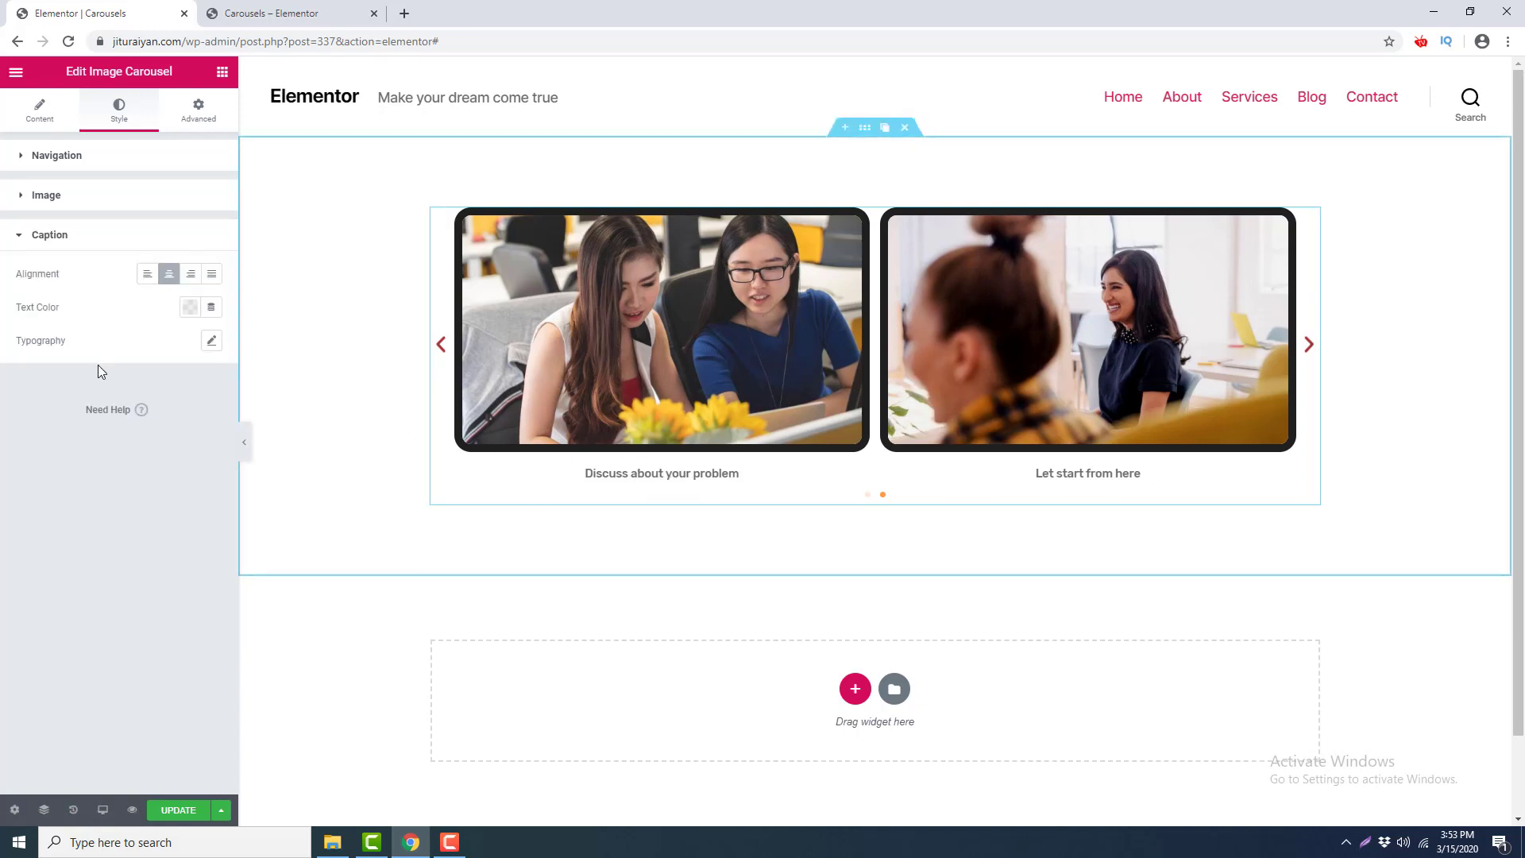
left_click(148, 274)
left_click(194, 279)
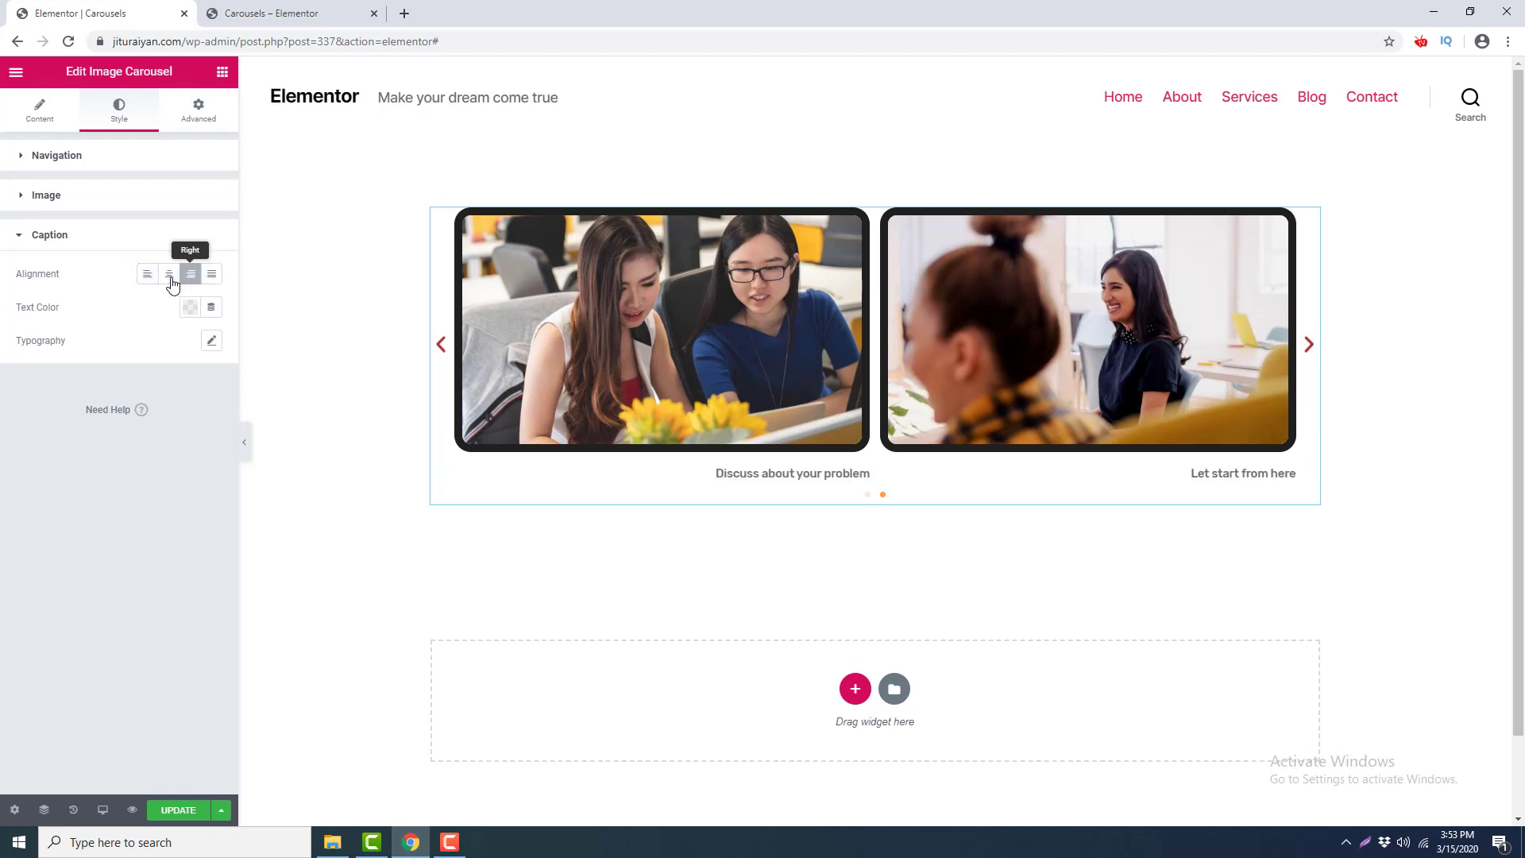
left_click(169, 276)
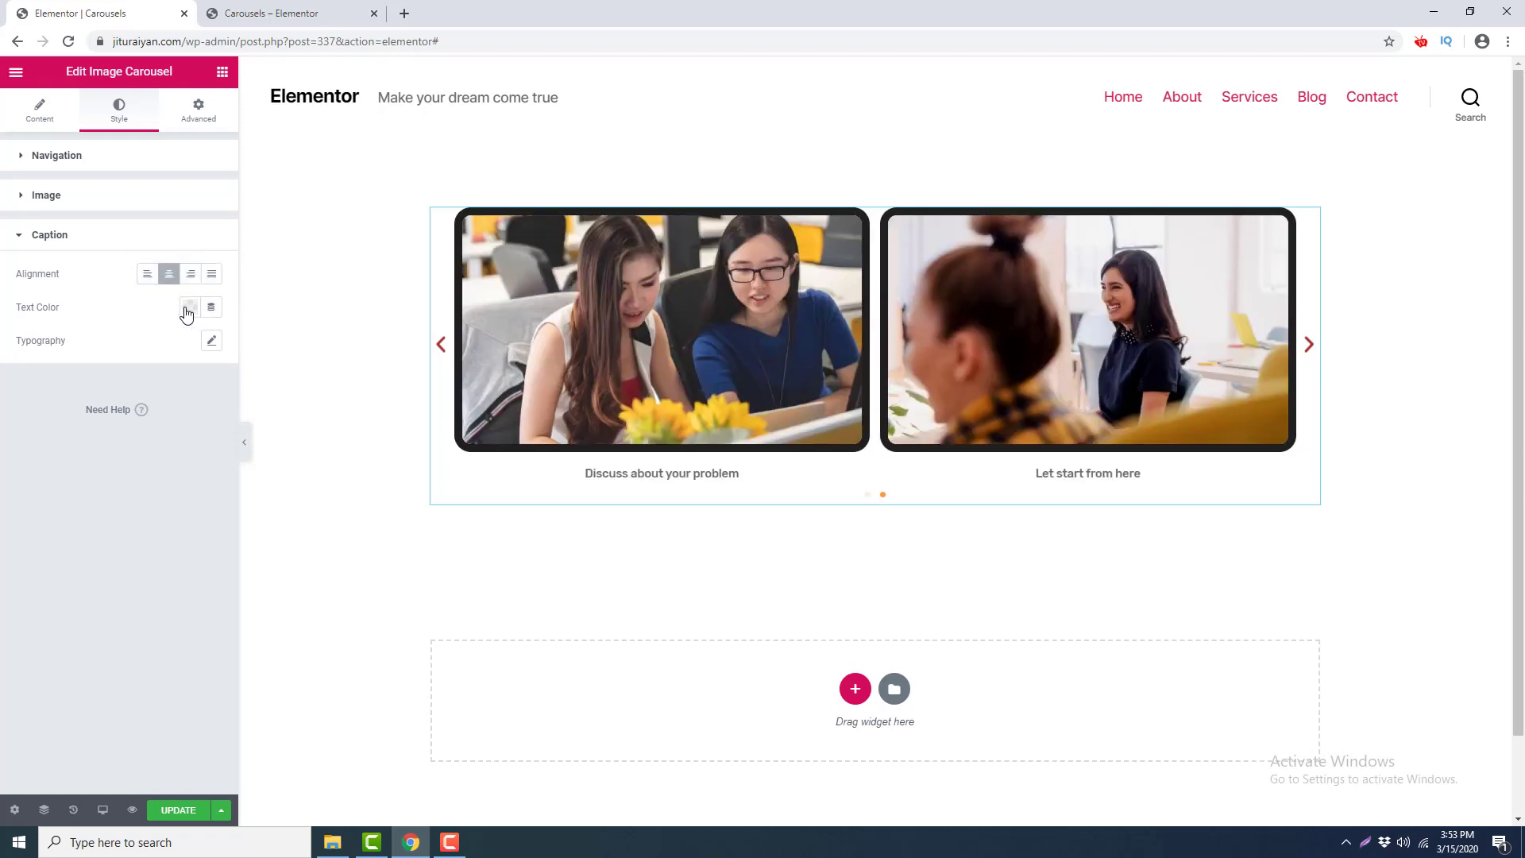
Set the captions' text color to a light red.
left_click(190, 308)
left_click(196, 412)
left_click(207, 386)
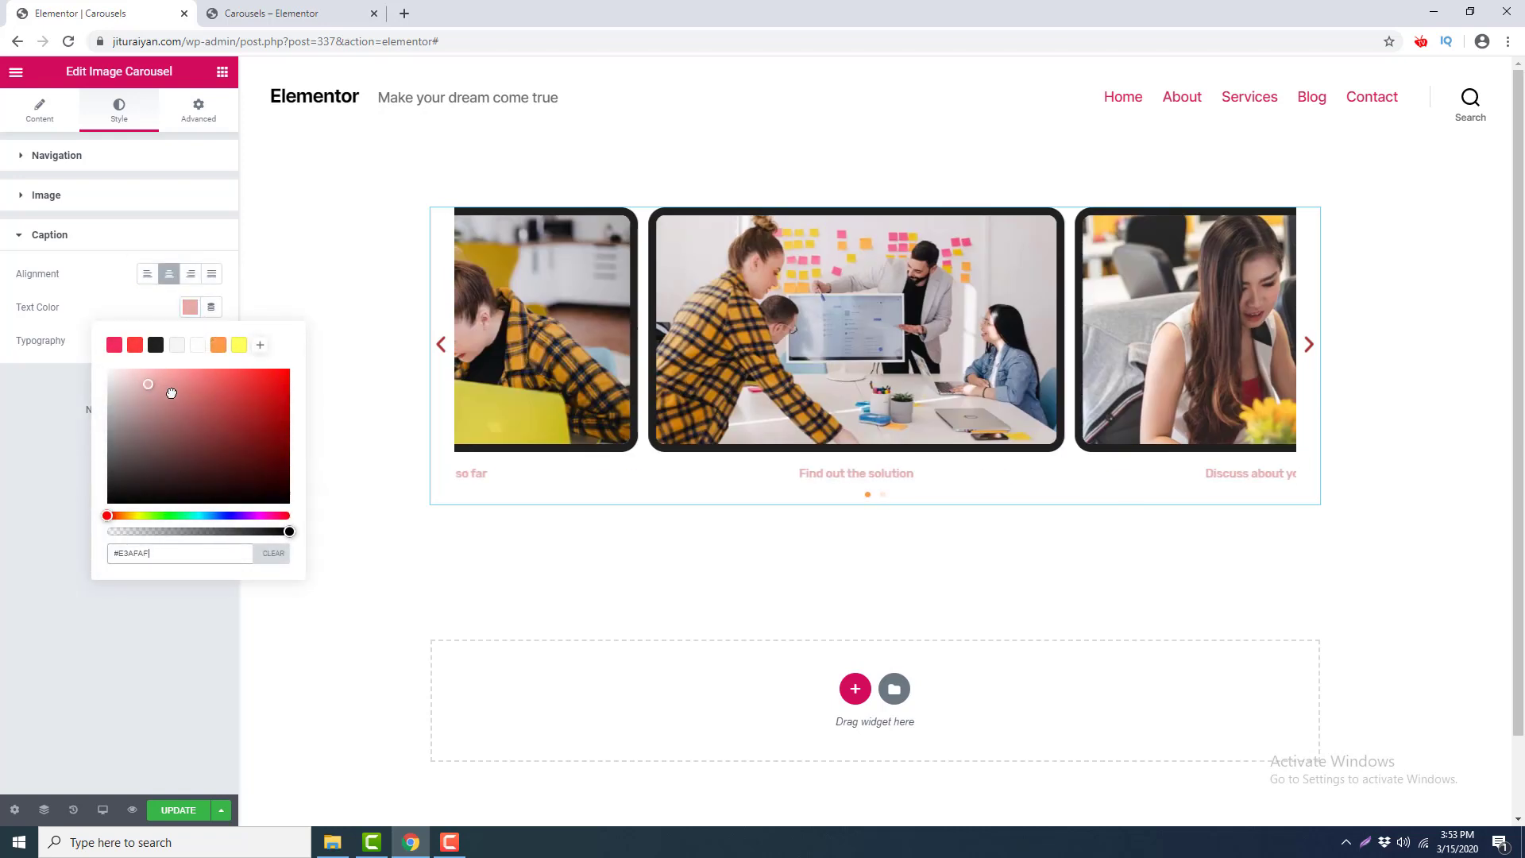
left_click(177, 401)
left_click(95, 320)
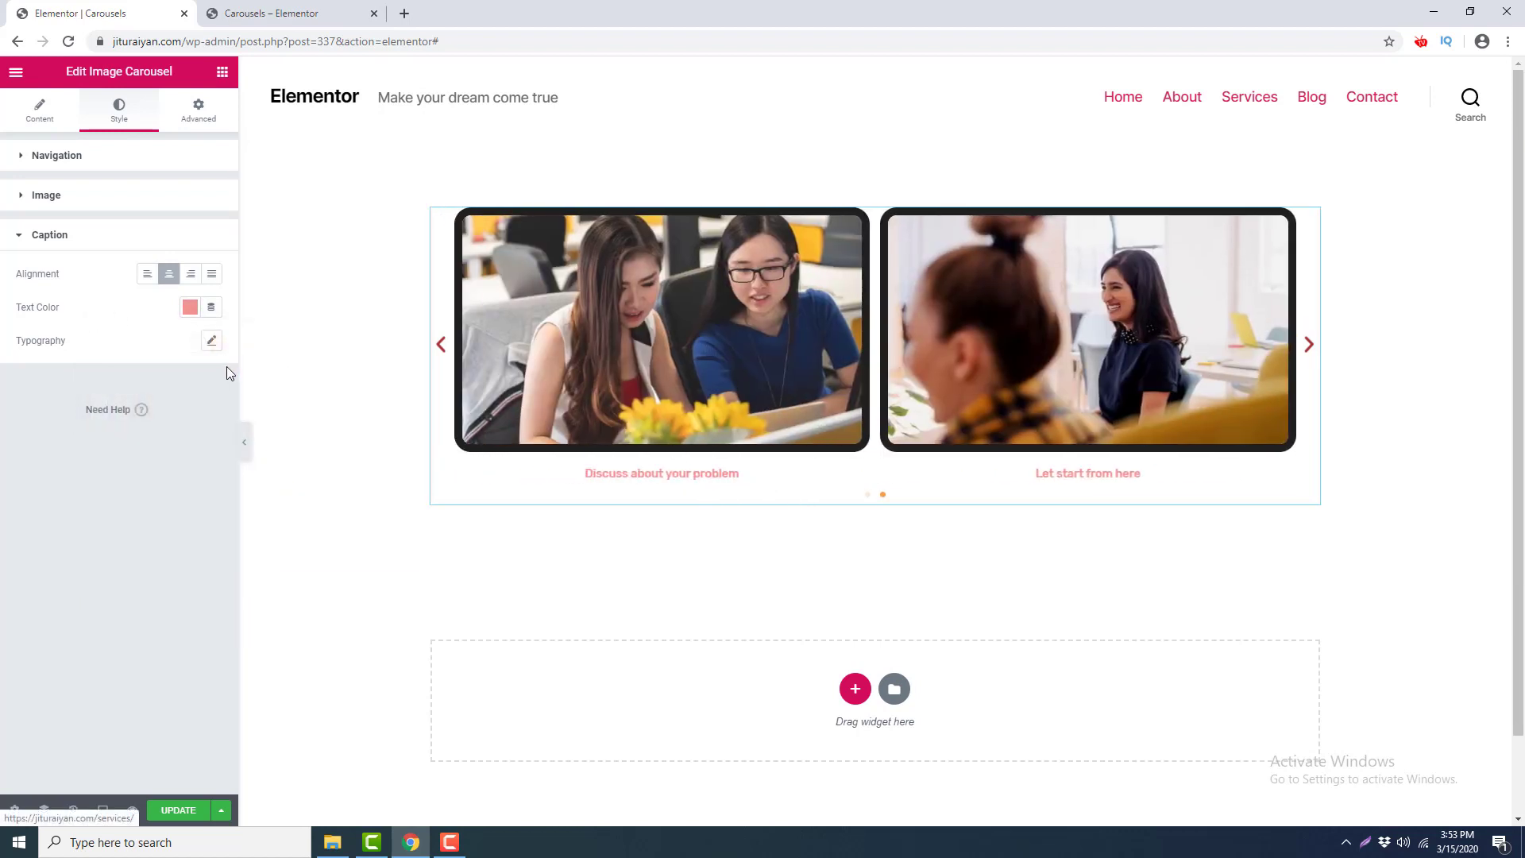
In the caption typography settings, set the font size to 32 px, leaving Transform and Style at Default.
left_click(212, 341)
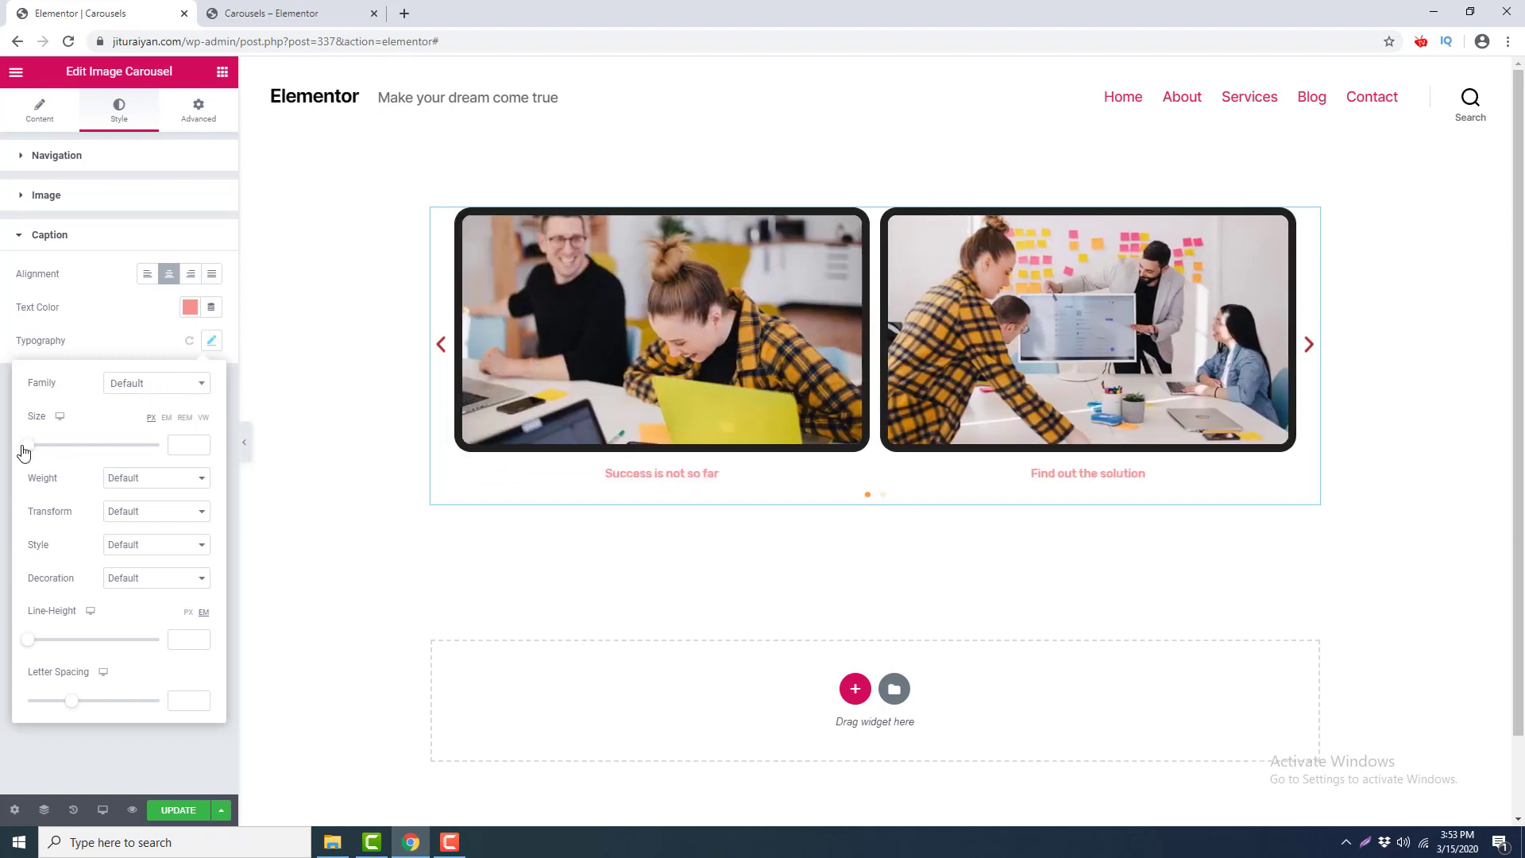
left_click_drag(23, 451, 48, 449)
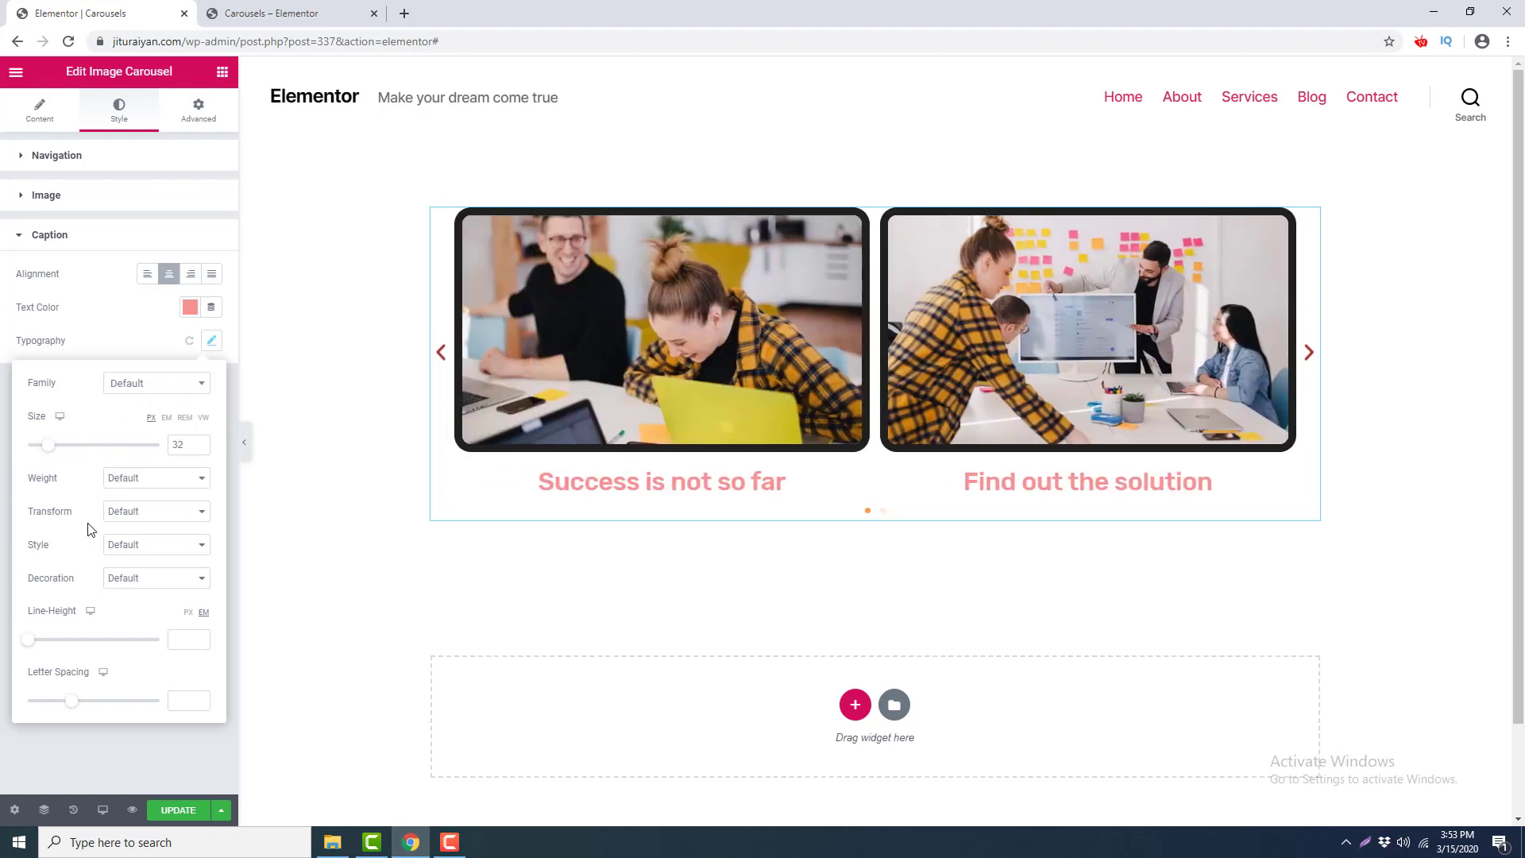
left_click(123, 512)
left_click(82, 506)
left_click(134, 555)
left_click(70, 584)
Set the captions' line height to 2.7 em and letter spacing to 0.2, and close the typography settings.
left_click_drag(45, 641, 62, 640)
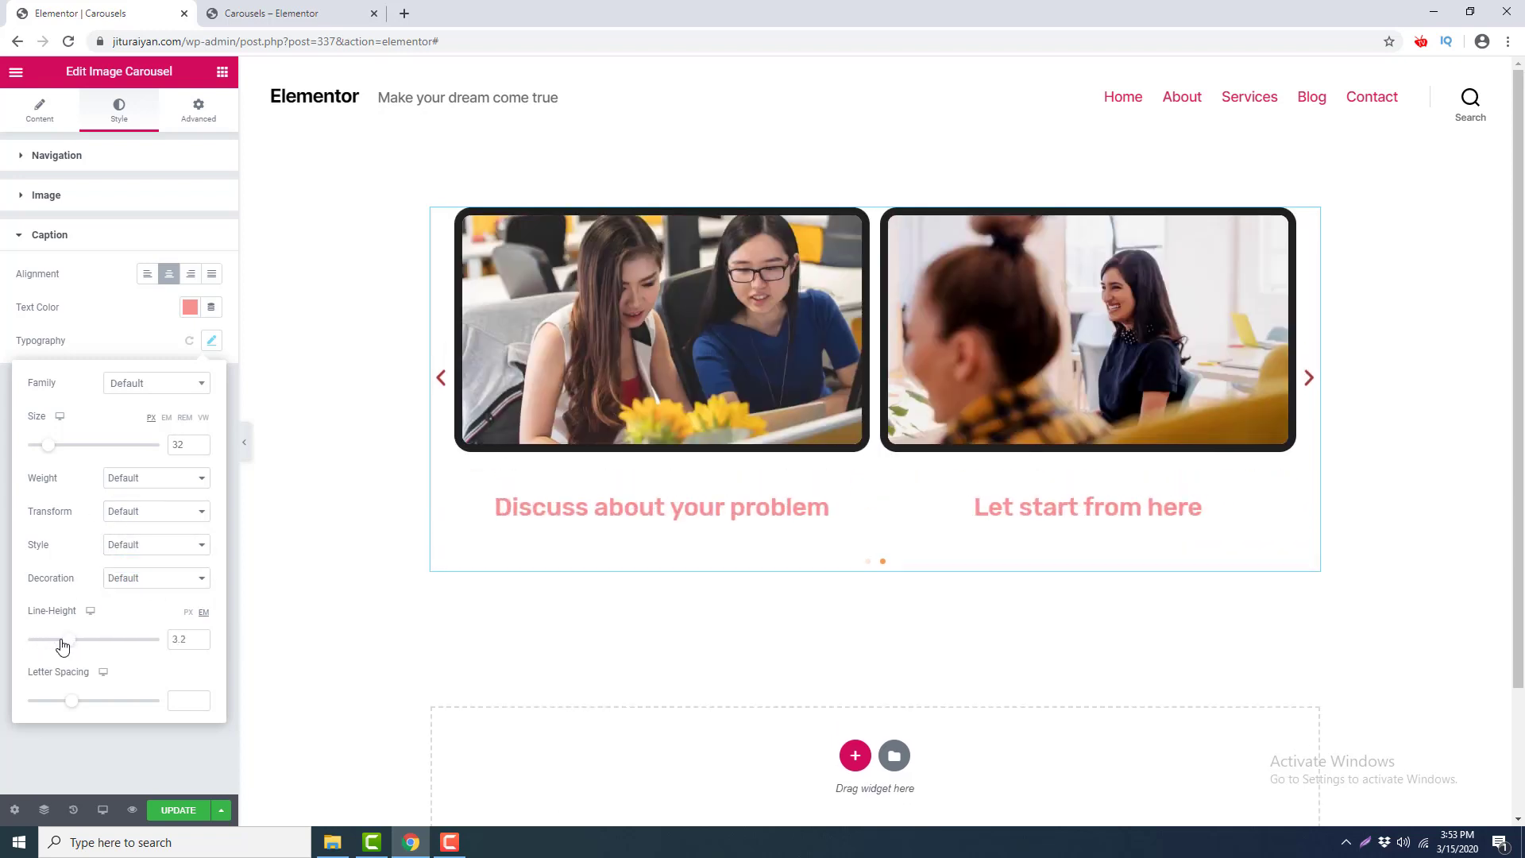
left_click(75, 706)
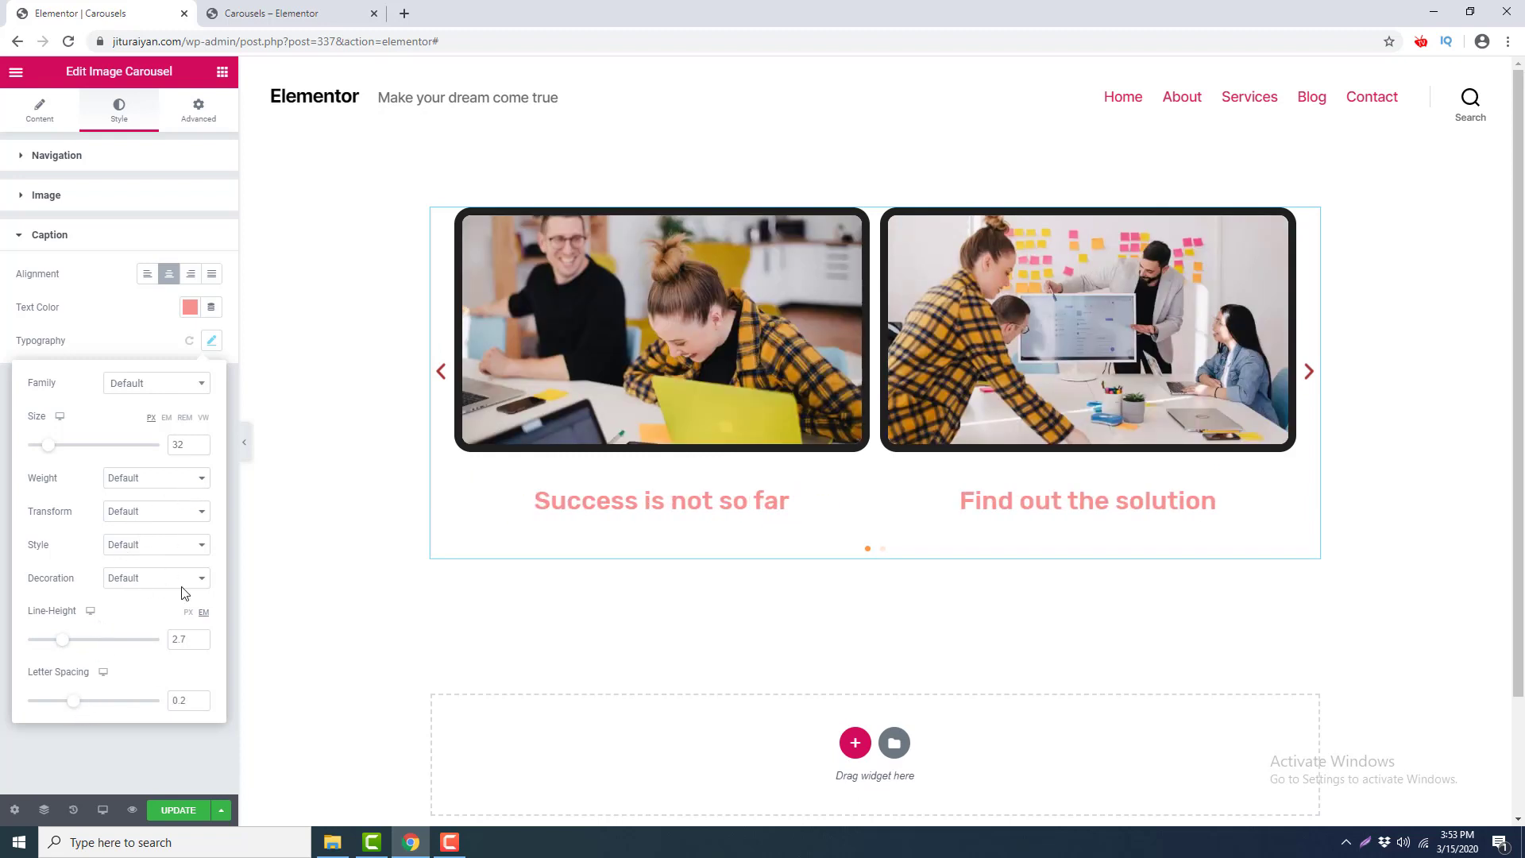
left_click(109, 330)
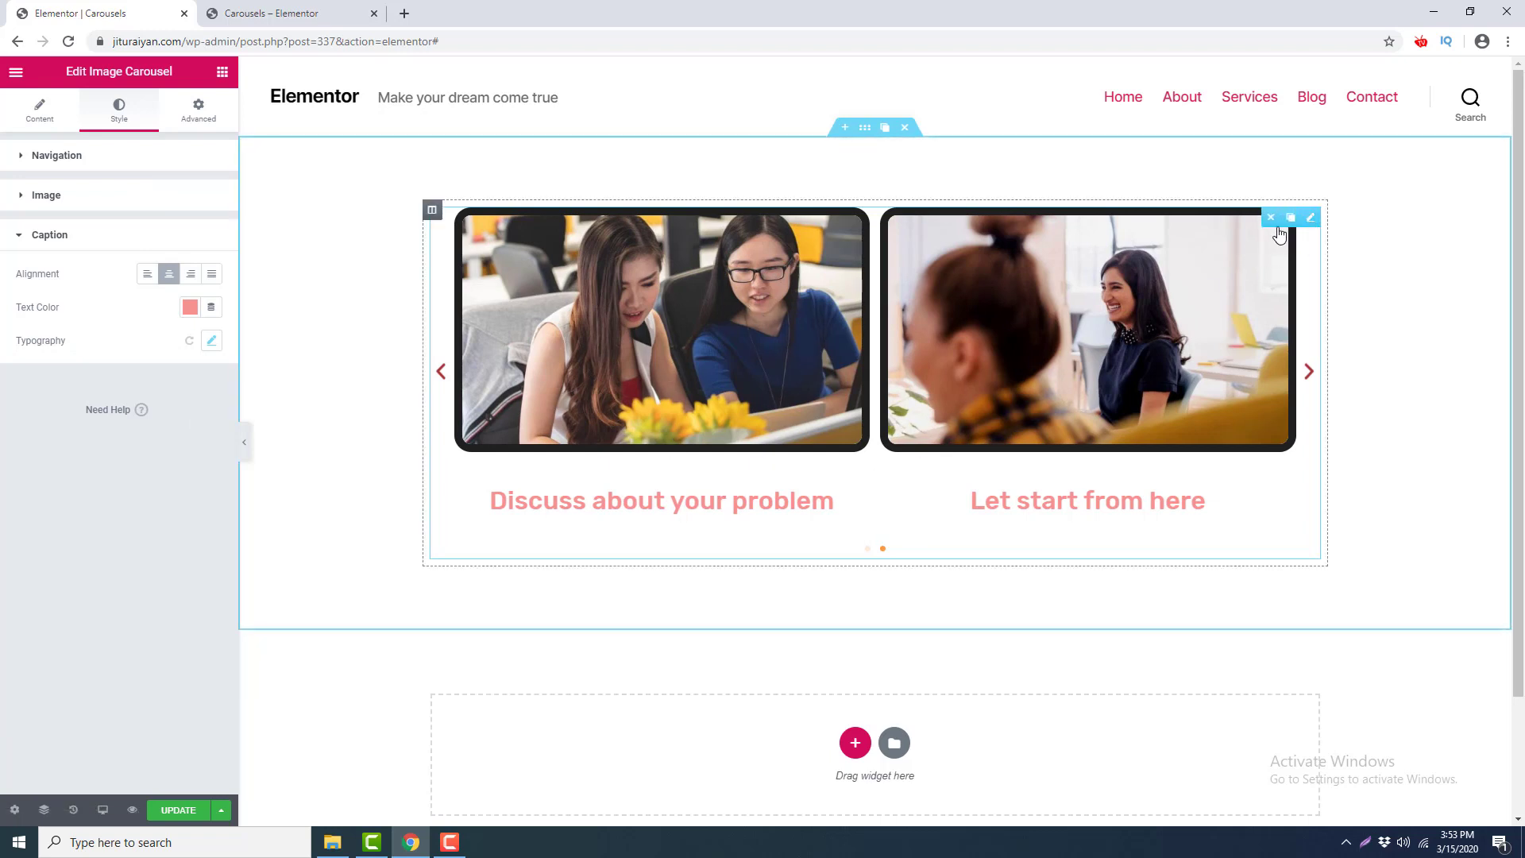
Delete the styled image carousel widget from the page.
left_click(1271, 218)
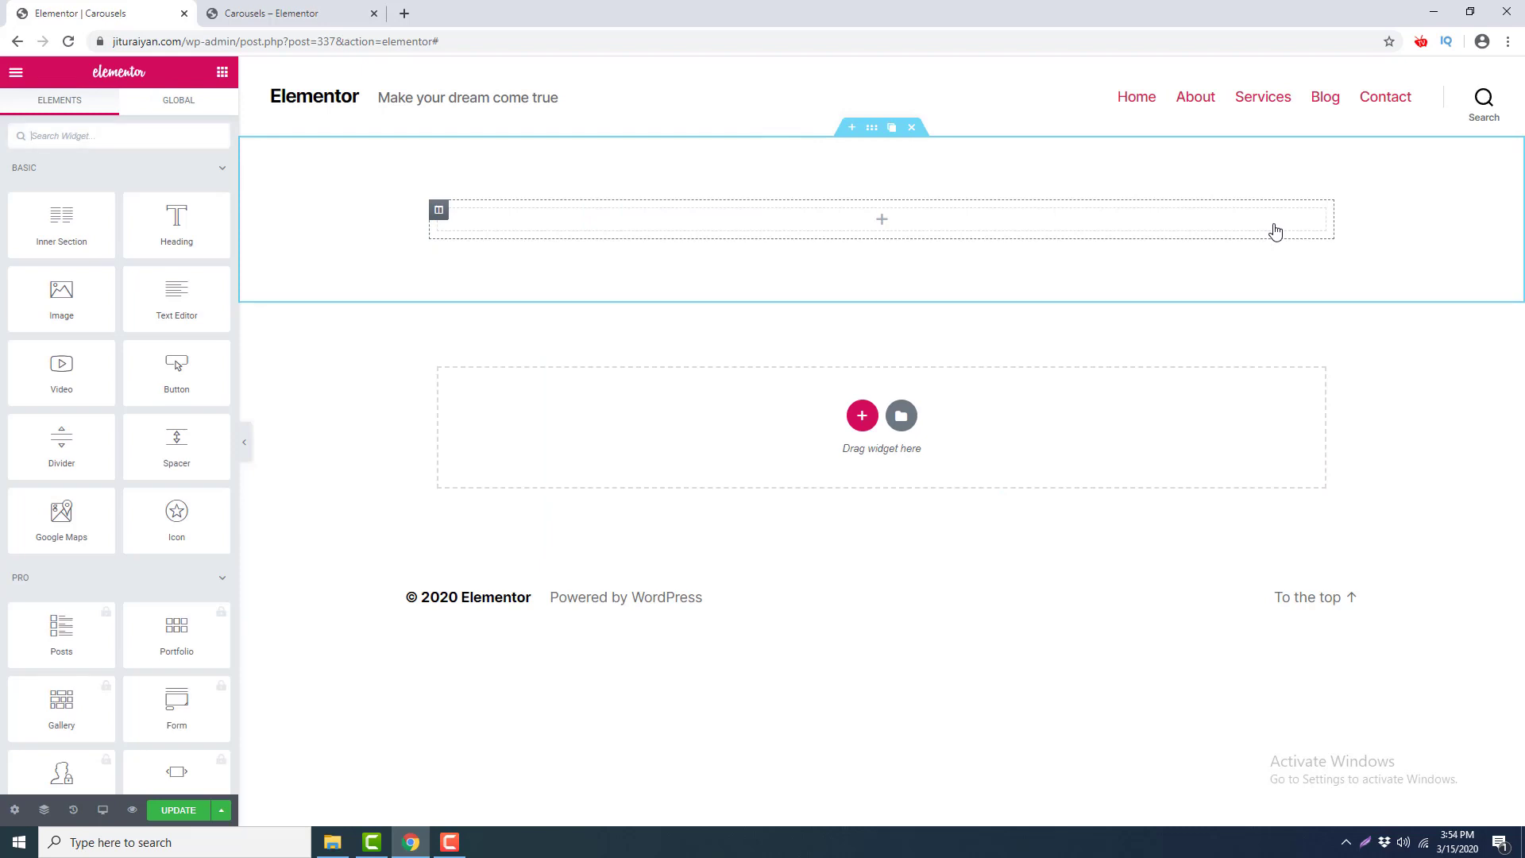
left_click(1276, 231)
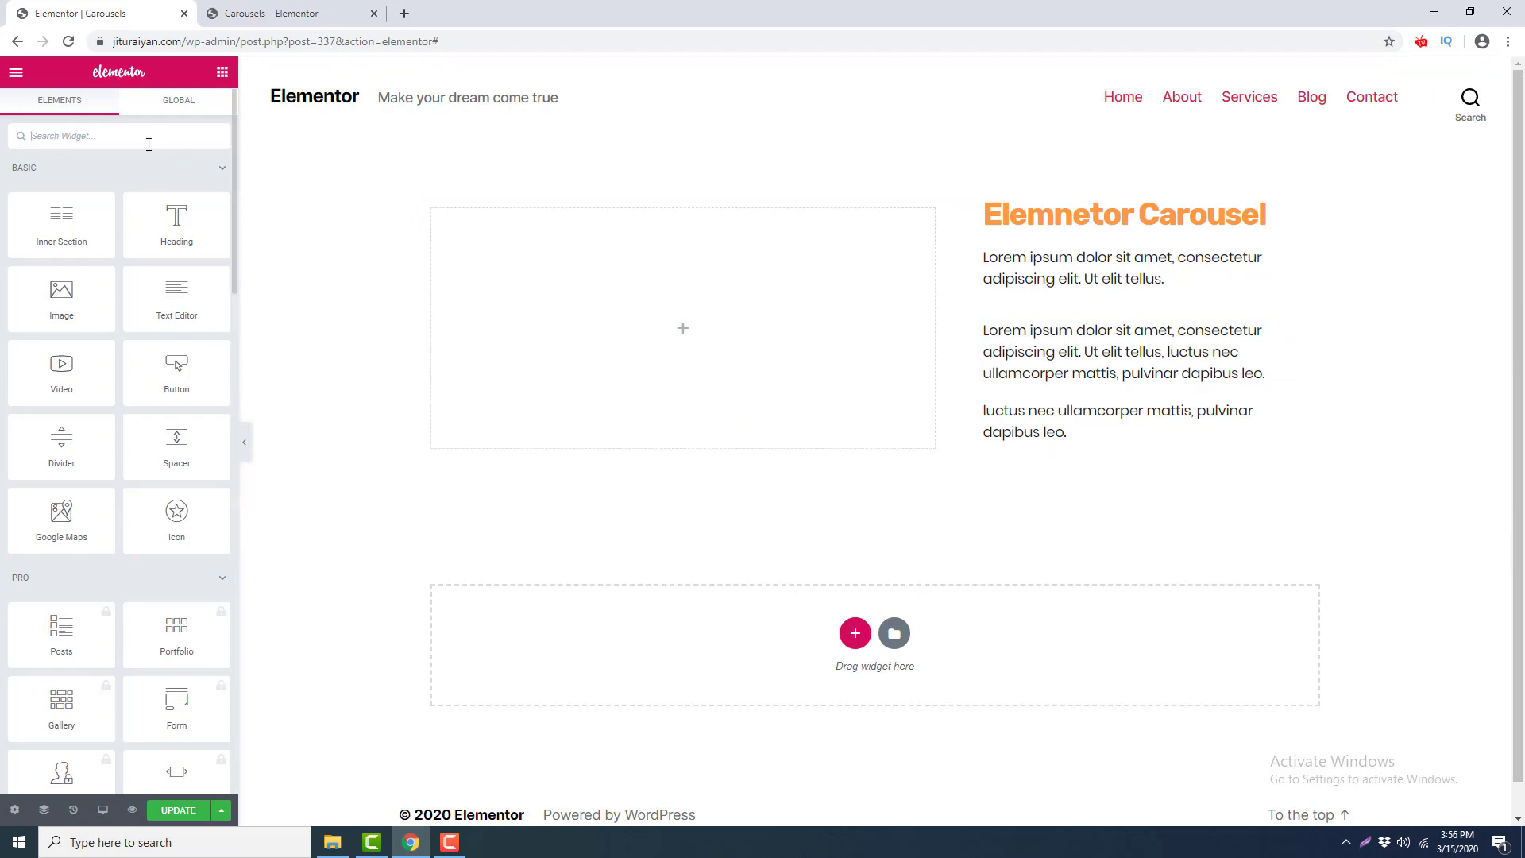
Search the widgets for "carousel" and add an Image Carousel to the empty column beside the heading and text.
type("carousel")
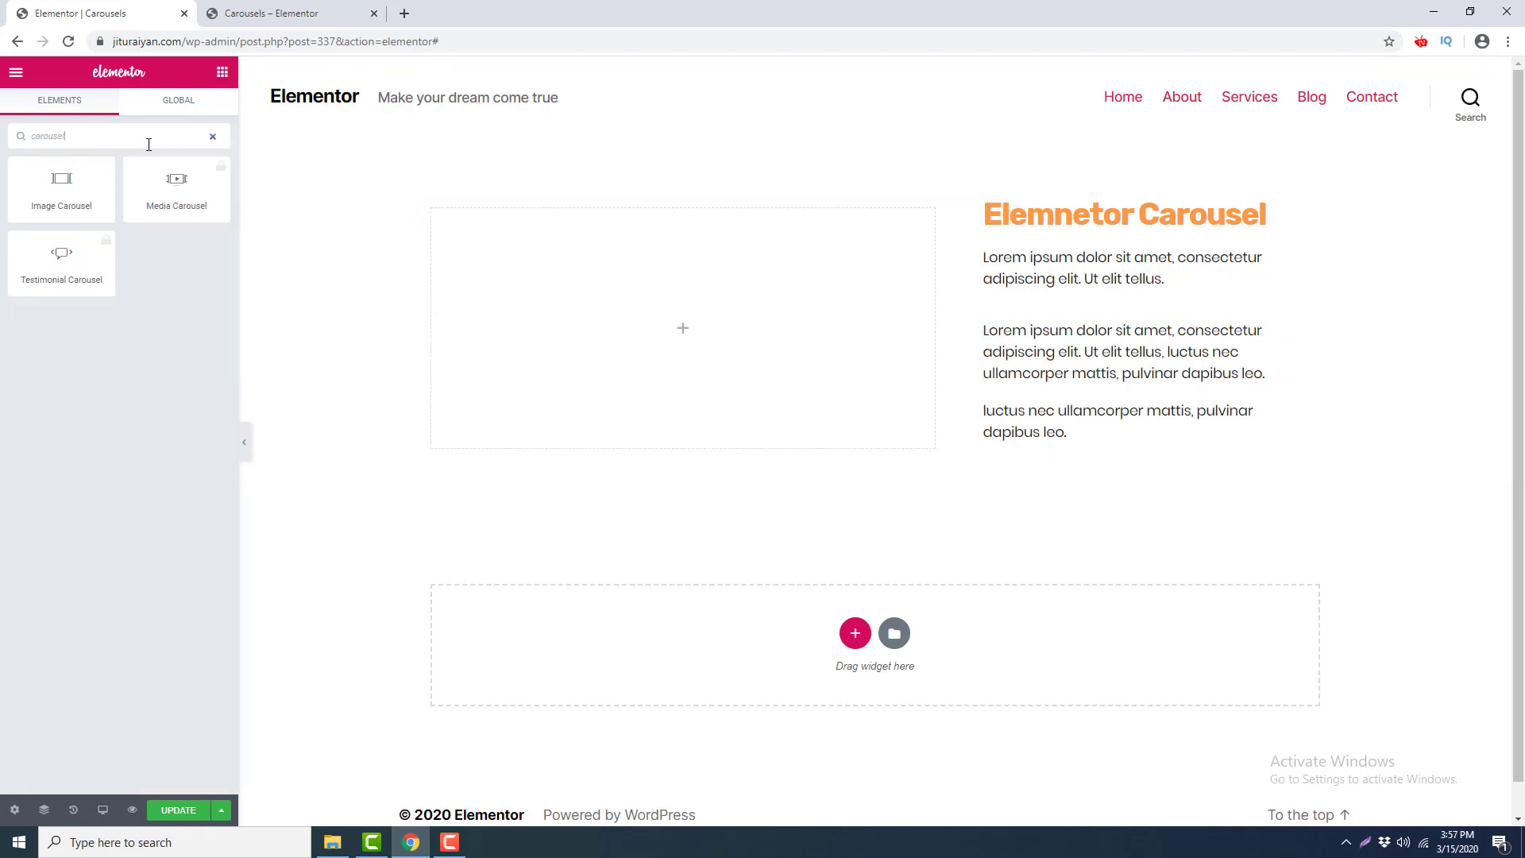
left_click_drag(32, 163, 742, 320)
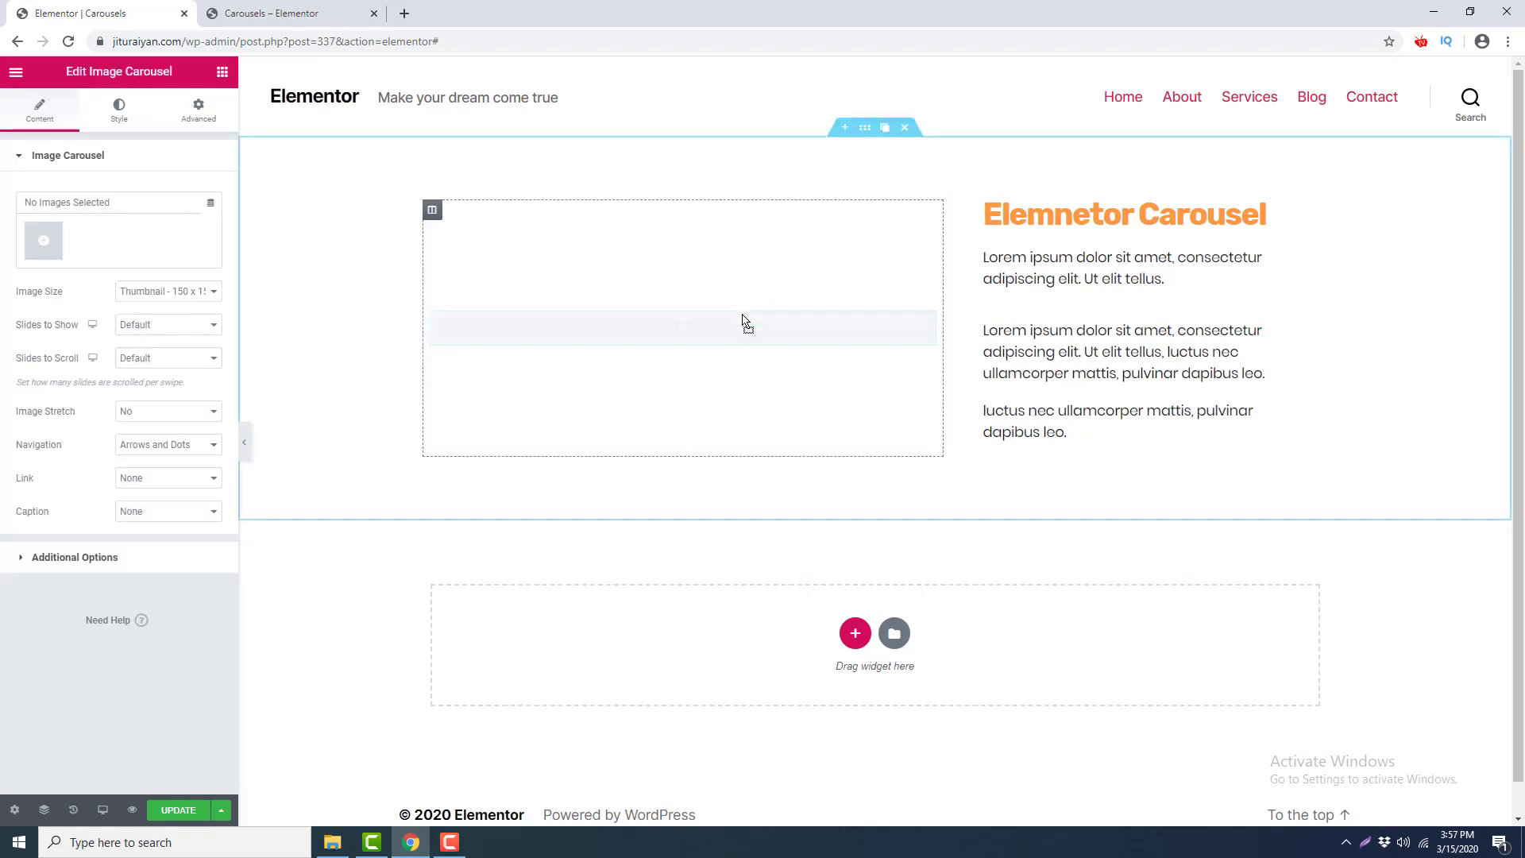
Create a gallery from the four captioned photos in the media library and insert it into the new carousel.
left_click(44, 240)
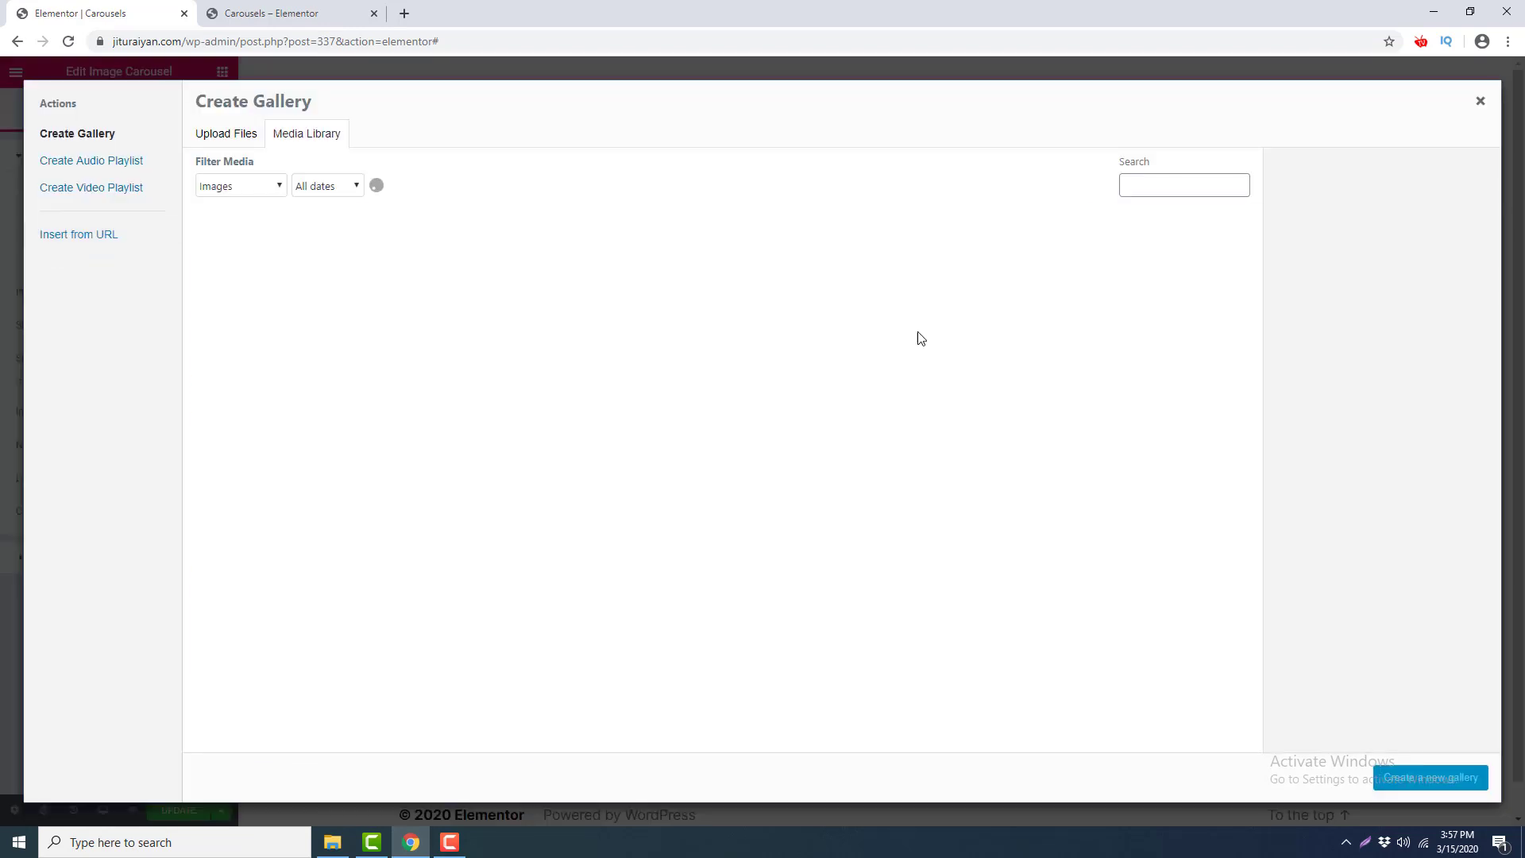
left_click(833, 264)
left_click(1077, 290)
left_click(247, 382)
left_click(1184, 265)
left_click(1430, 777)
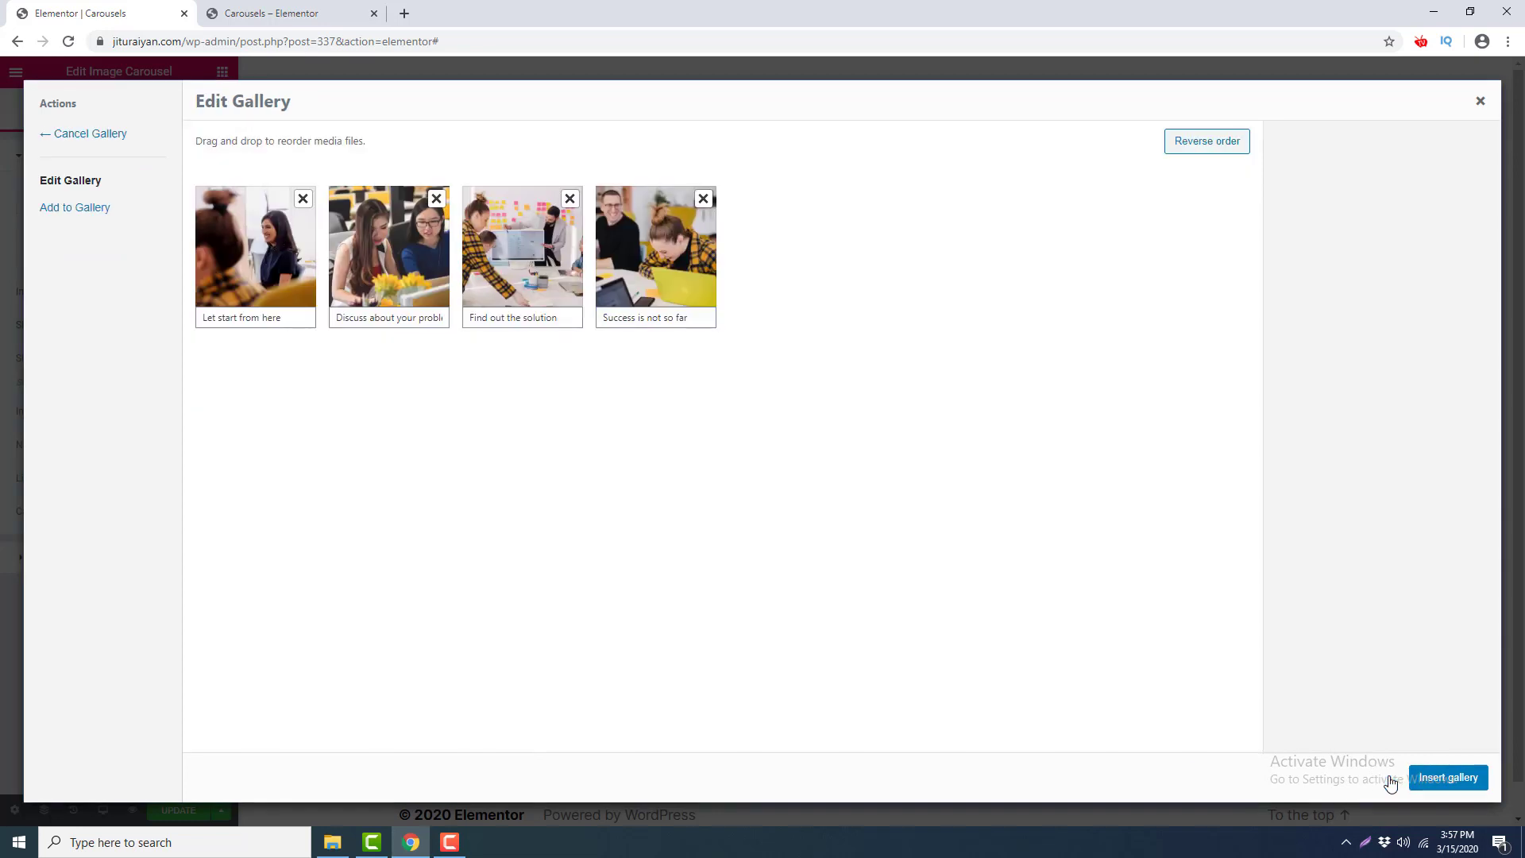
left_click(1446, 779)
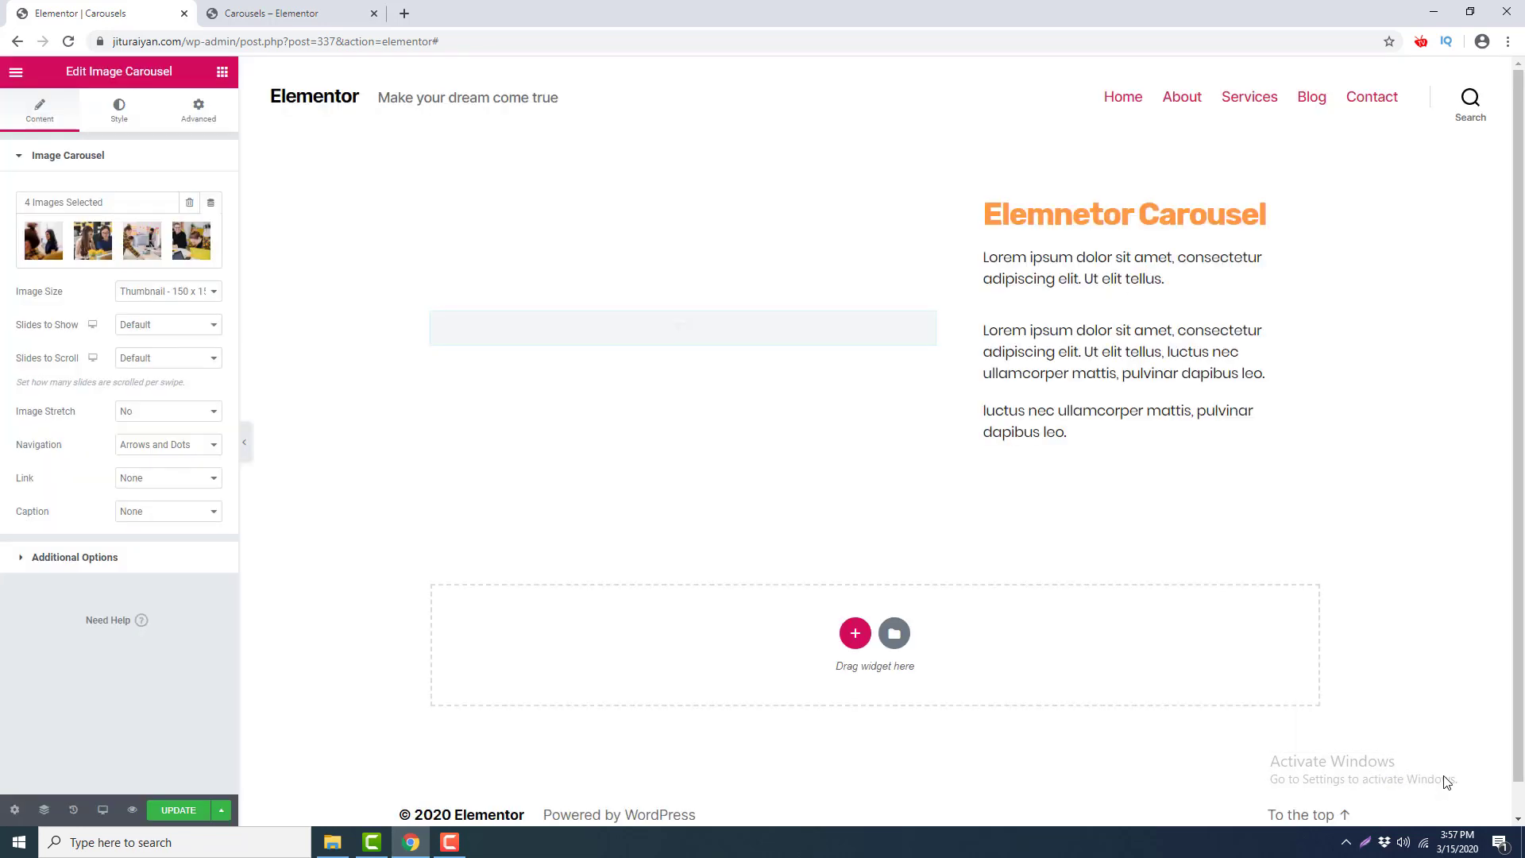
Give the new carousel's images a custom size of 700 x 400 and apply it.
left_click(167, 291)
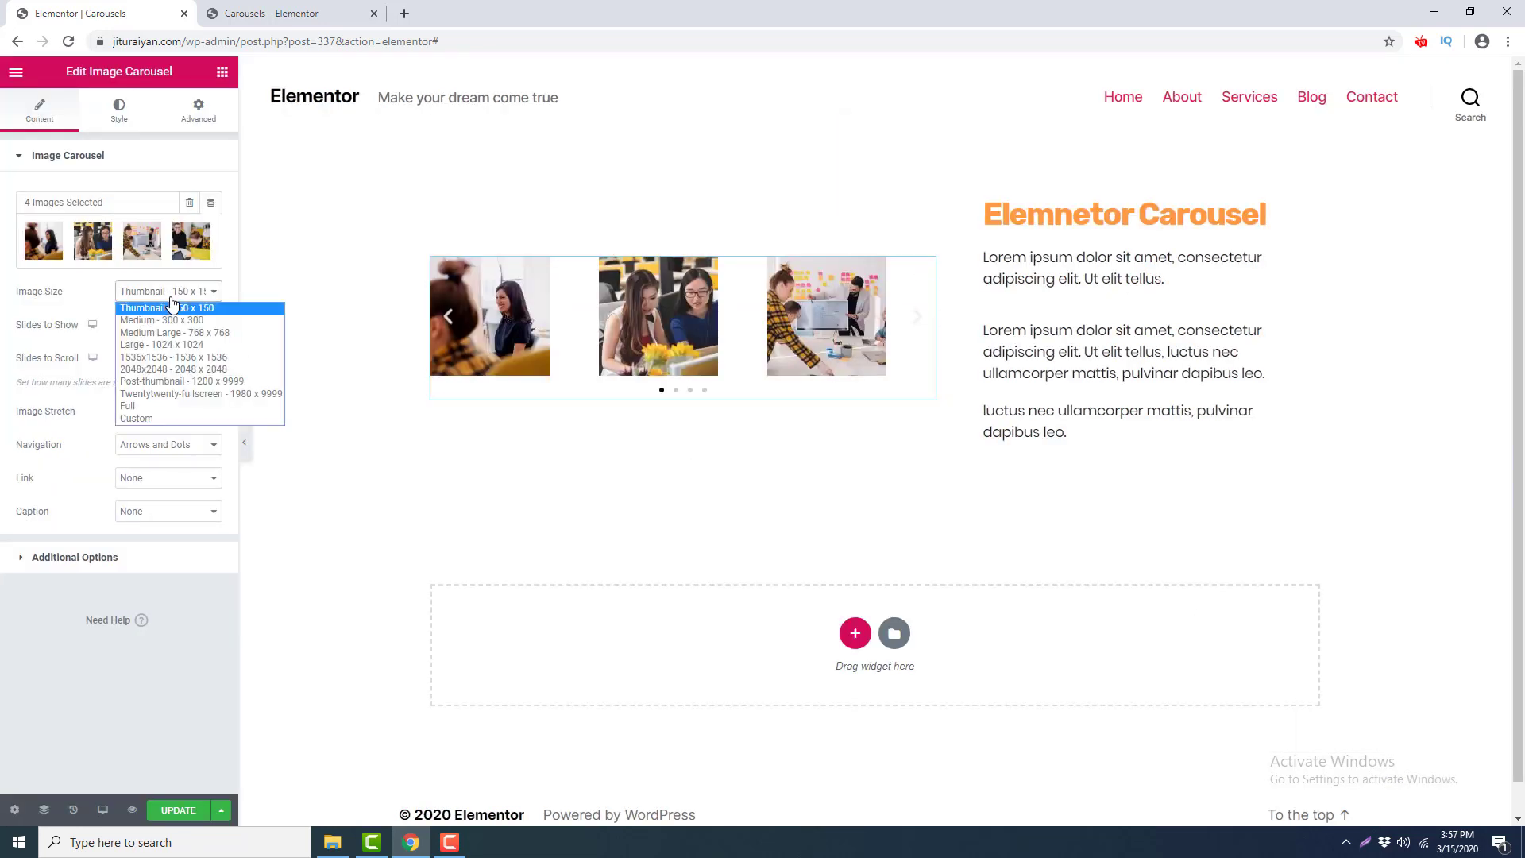
left_click(168, 419)
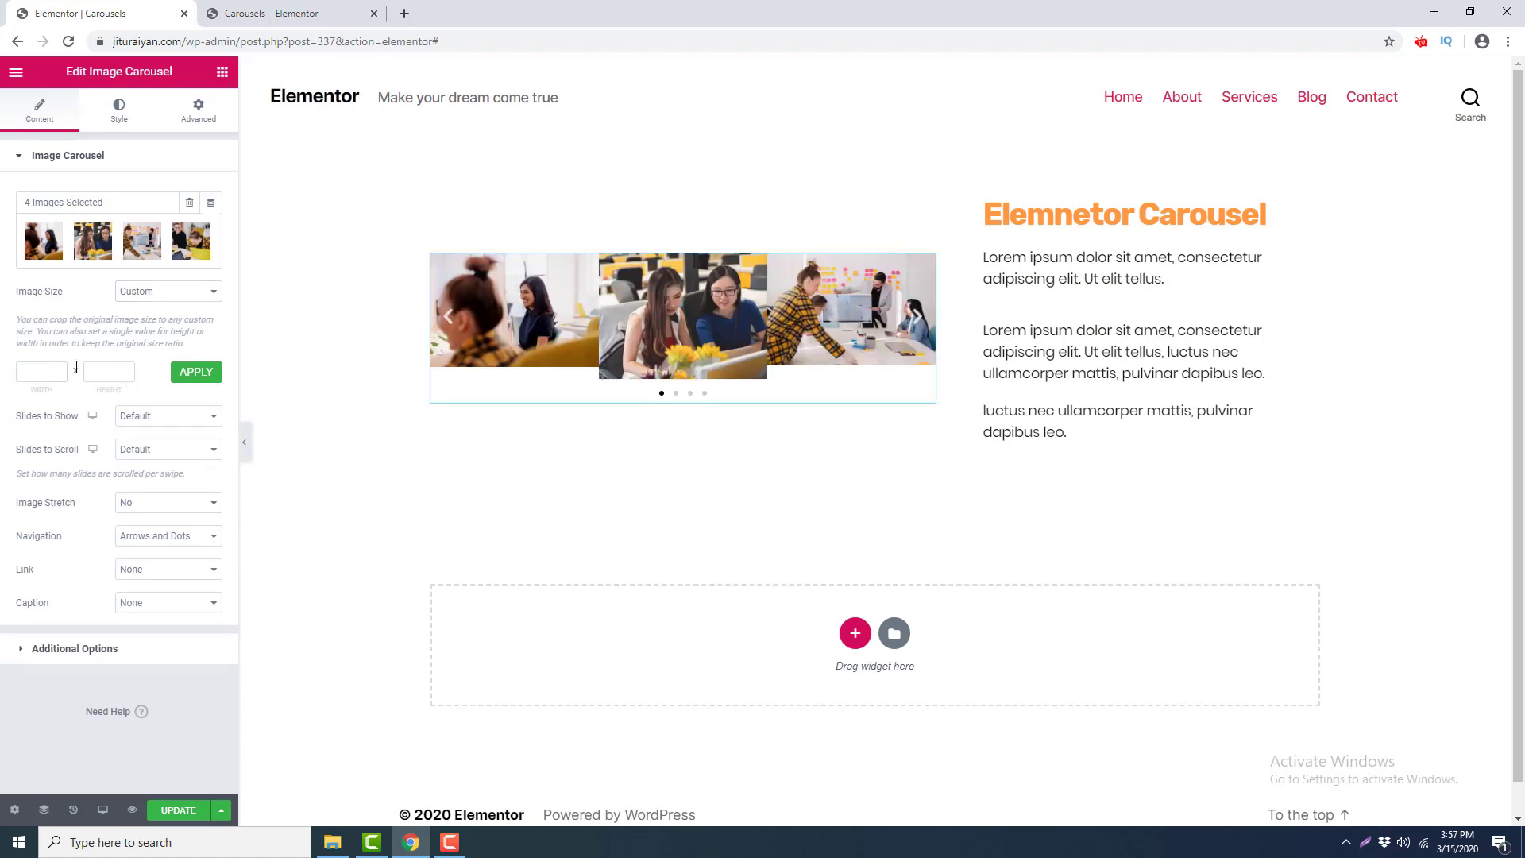
left_click(38, 368)
left_click(95, 369)
left_click(182, 376)
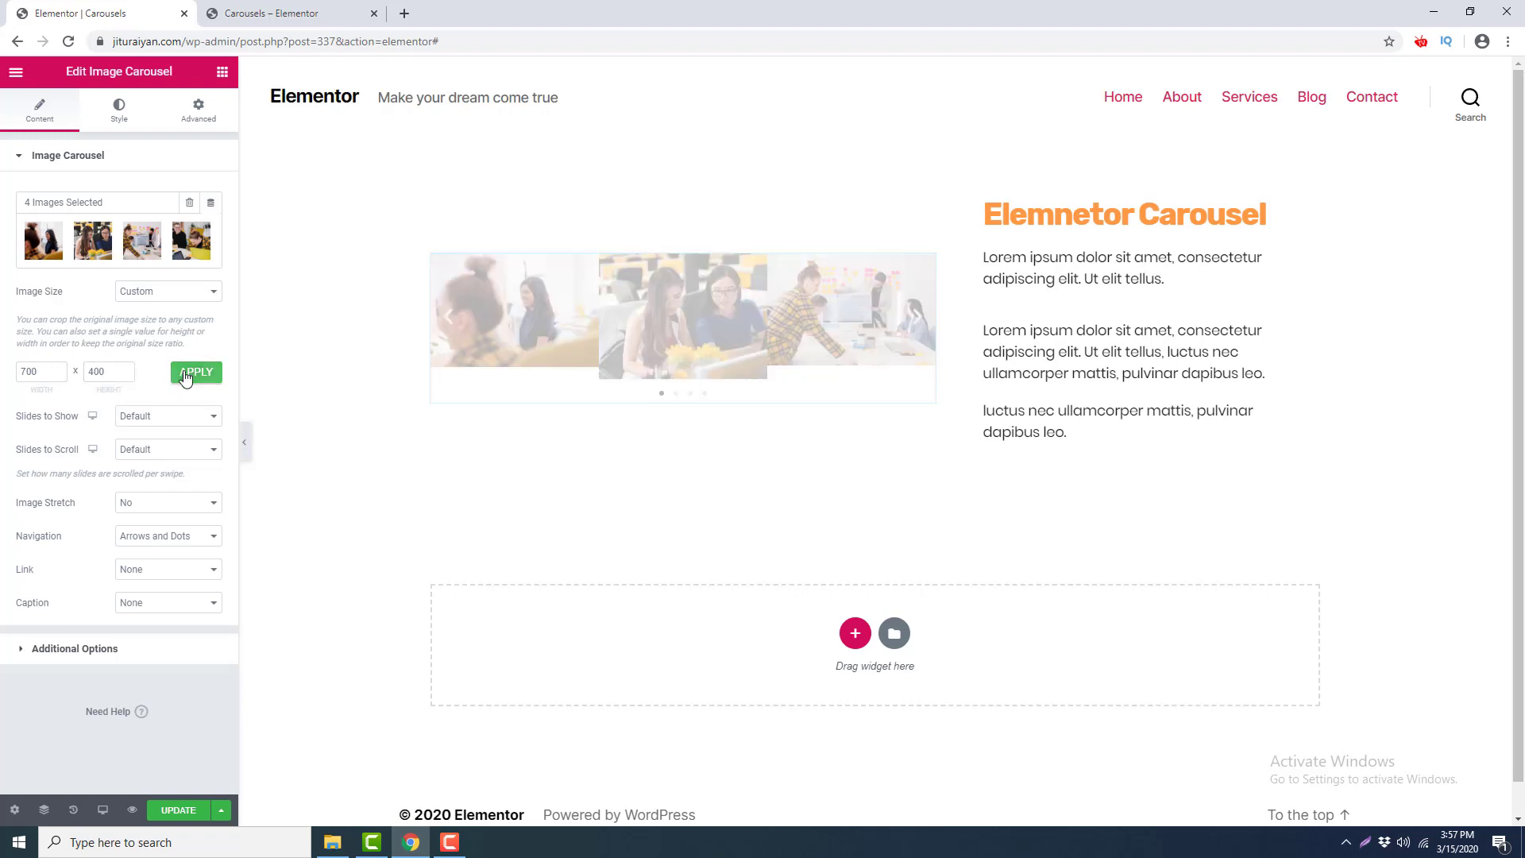
Show 1 slide at a time in the carousel and limit its navigation to Arrows.
left_click(180, 419)
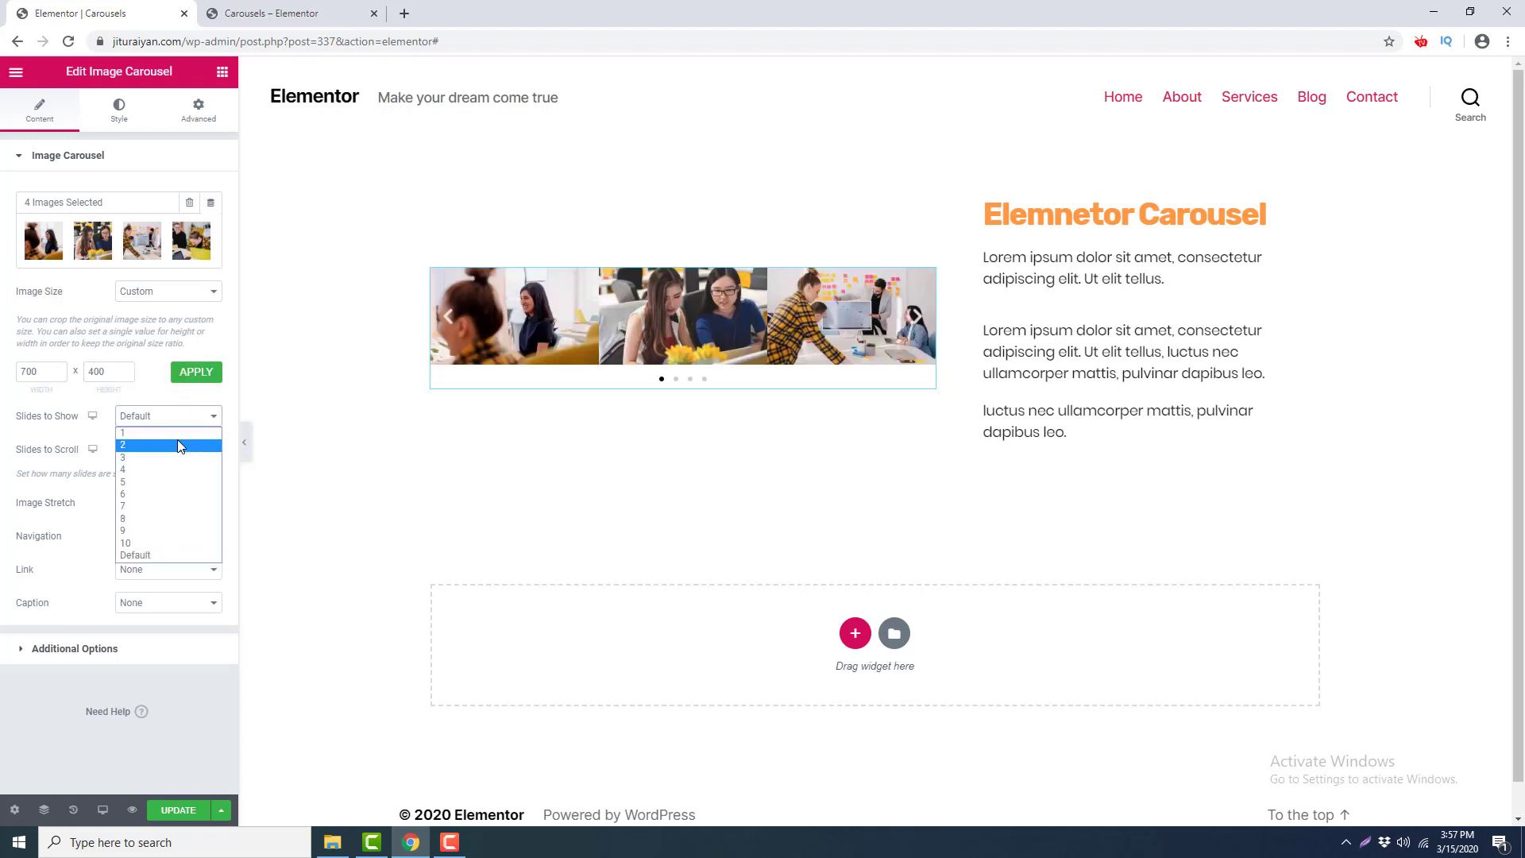
left_click(177, 442)
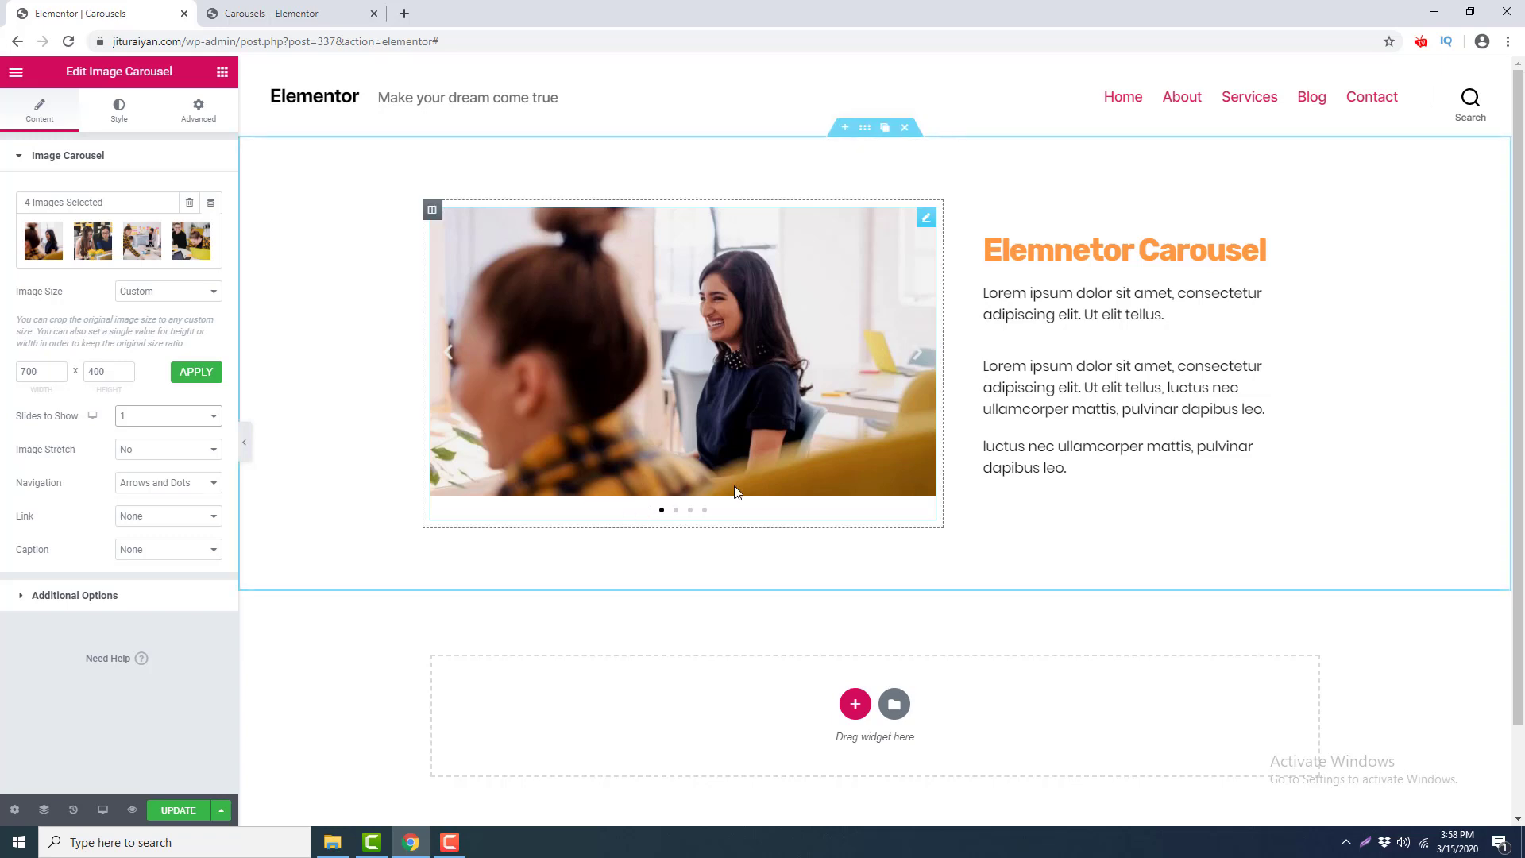
left_click(185, 484)
left_click(179, 511)
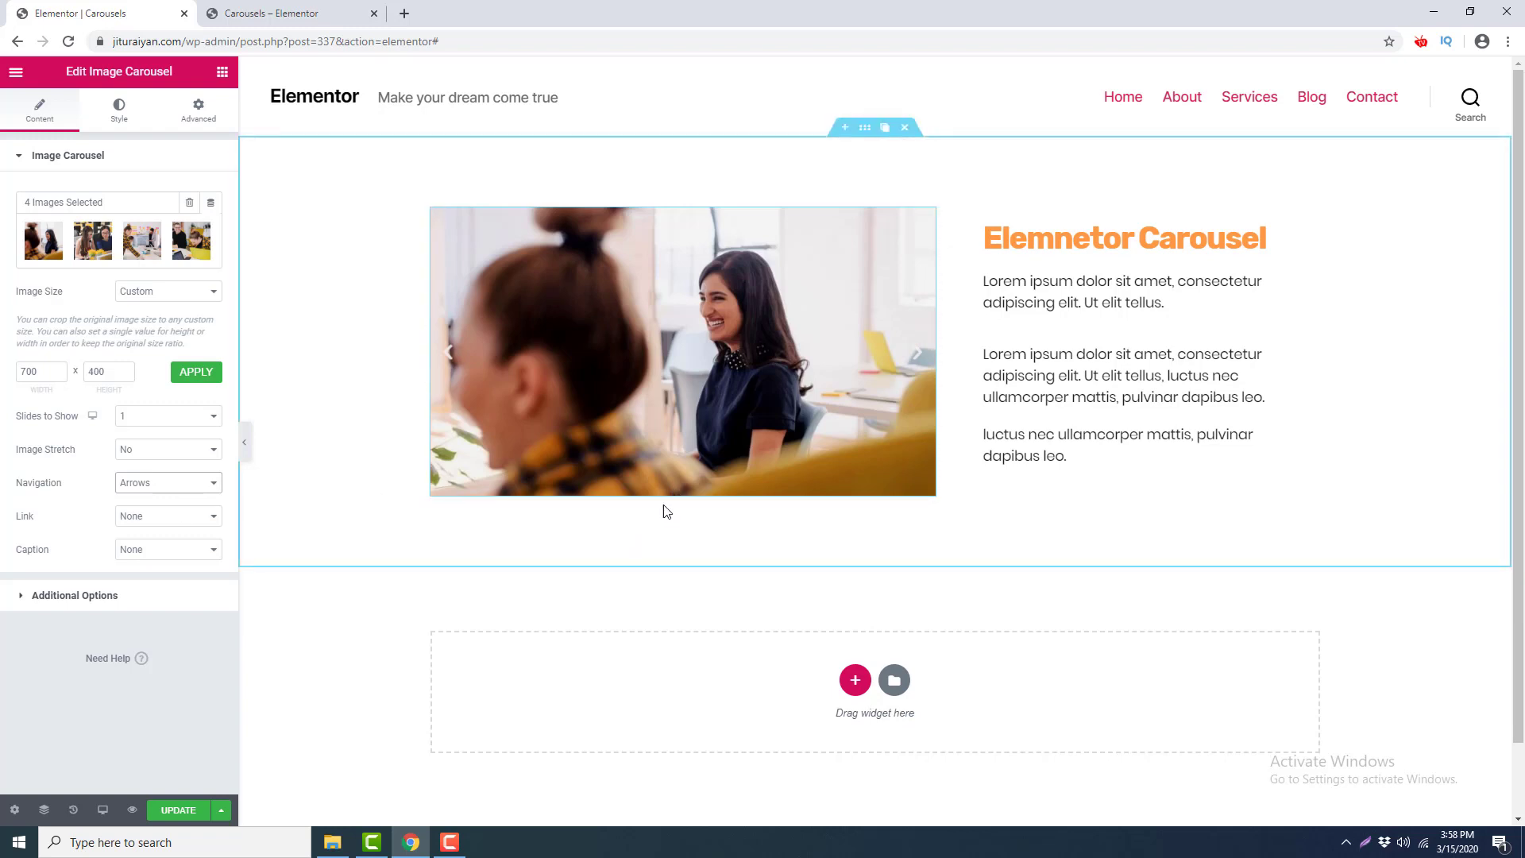
Display each image's Caption under the carousel and set the transition effect to Fade.
left_click(197, 551)
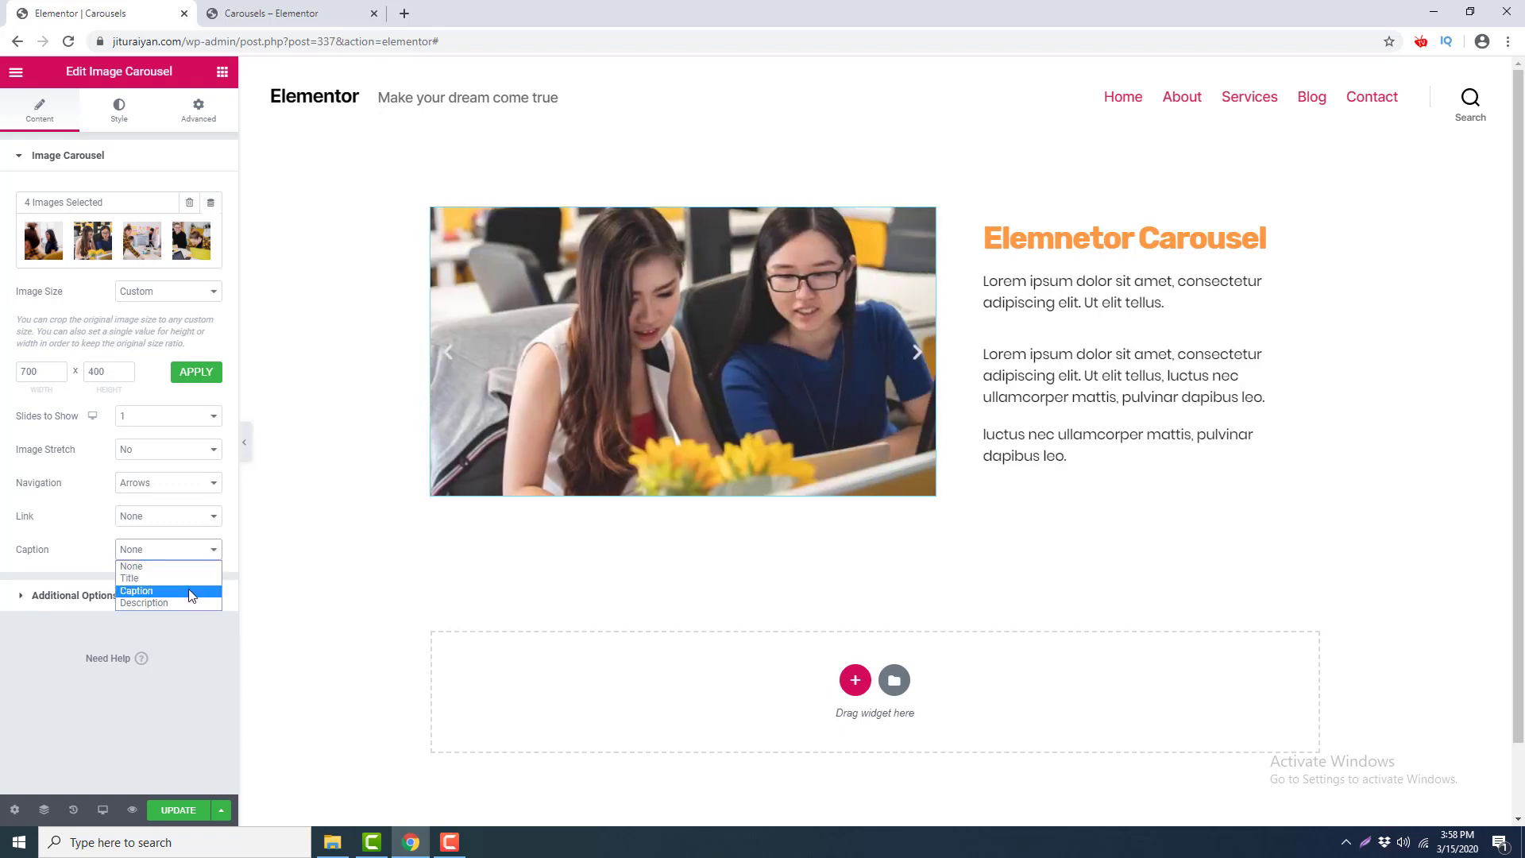
left_click(191, 592)
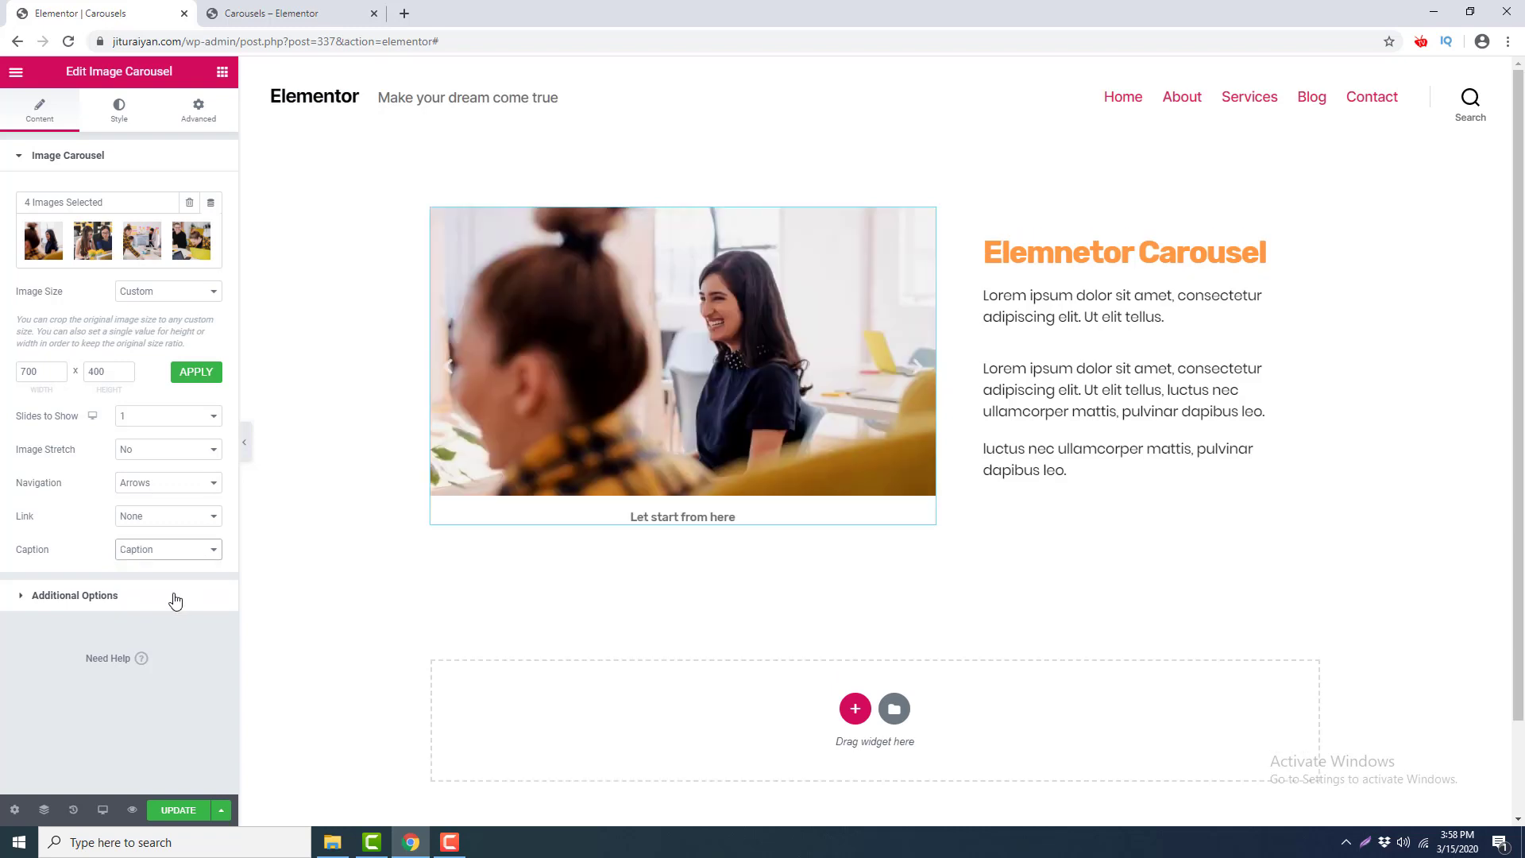
left_click(175, 601)
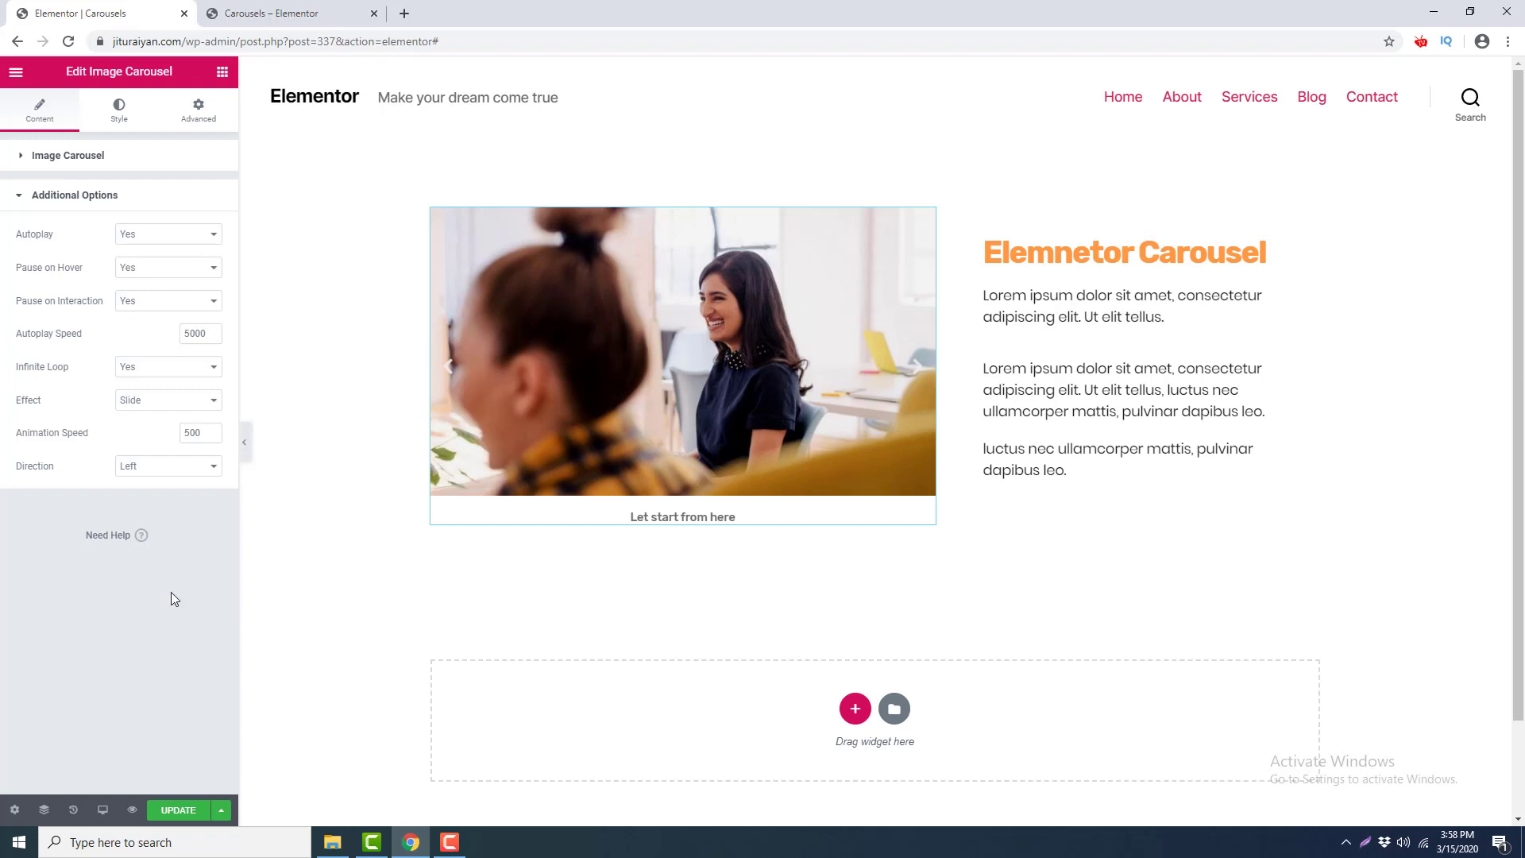
left_click(161, 400)
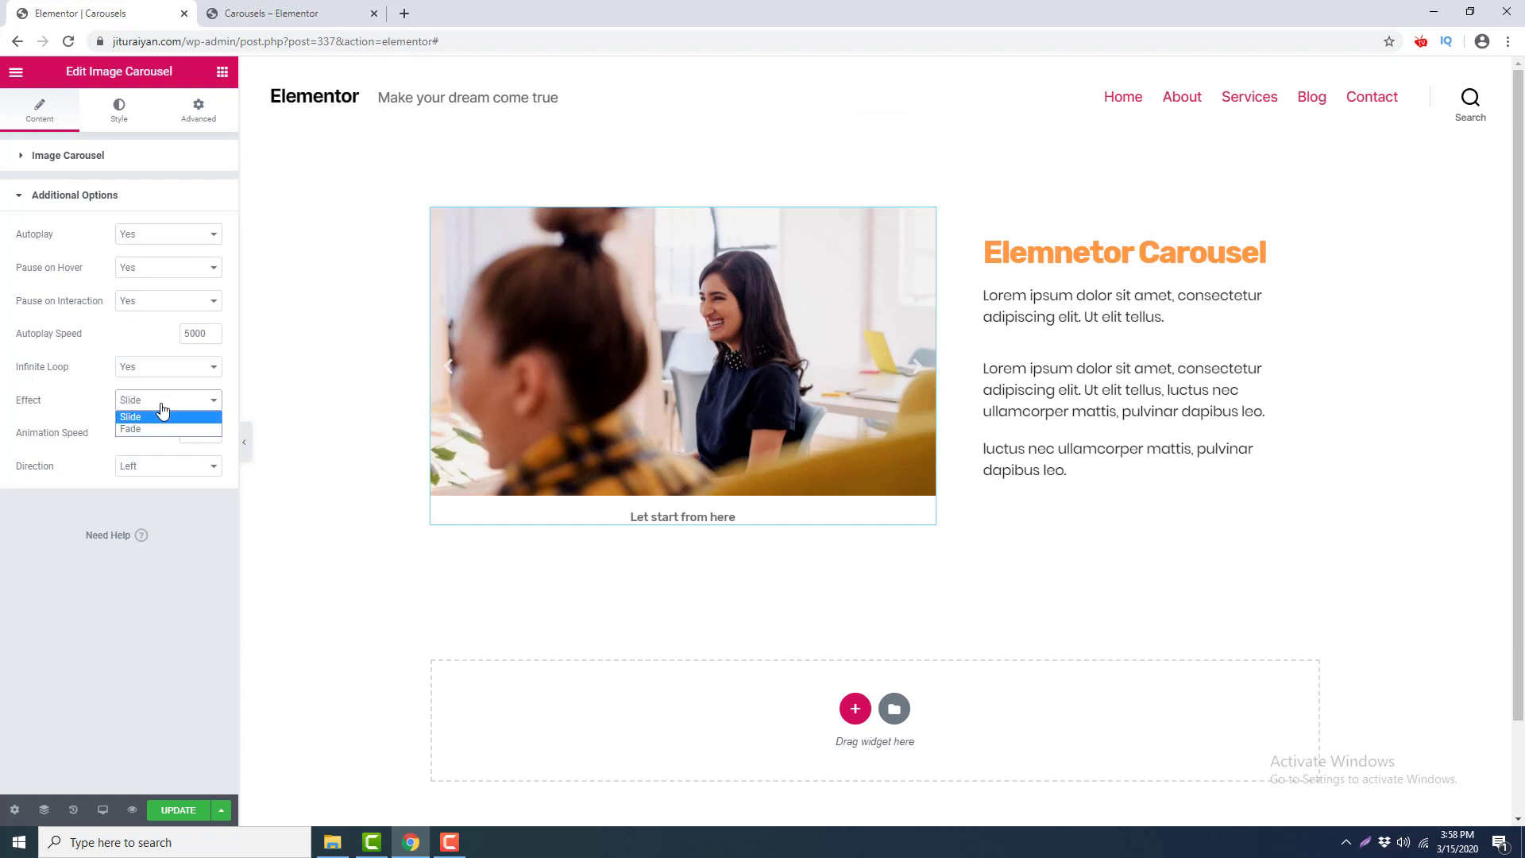
left_click(168, 429)
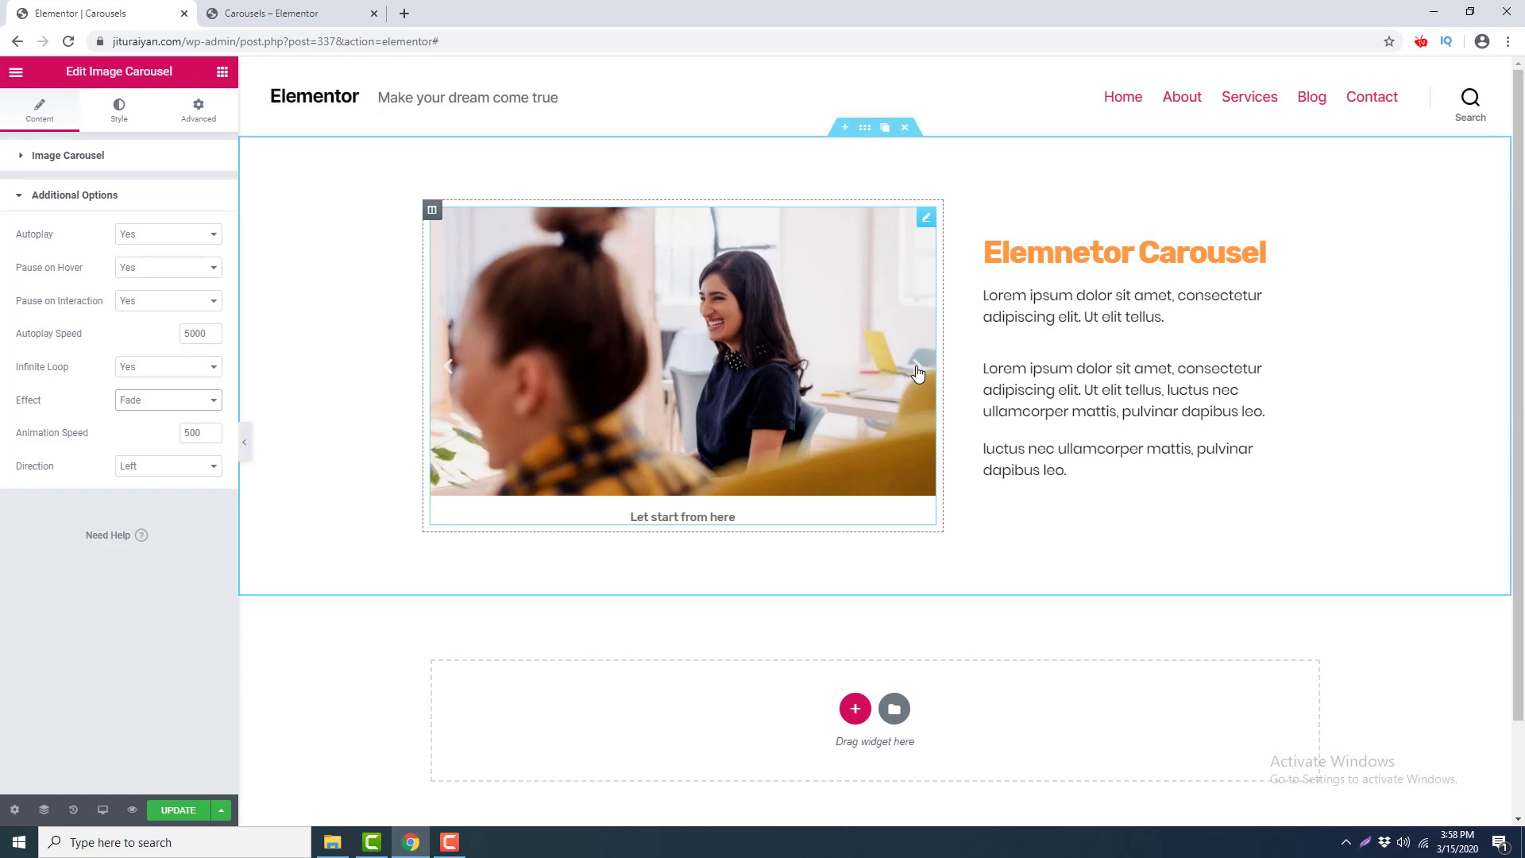
Page through all the carousel's slides on the page to preview the fade transition.
left_click(918, 371)
left_click(917, 371)
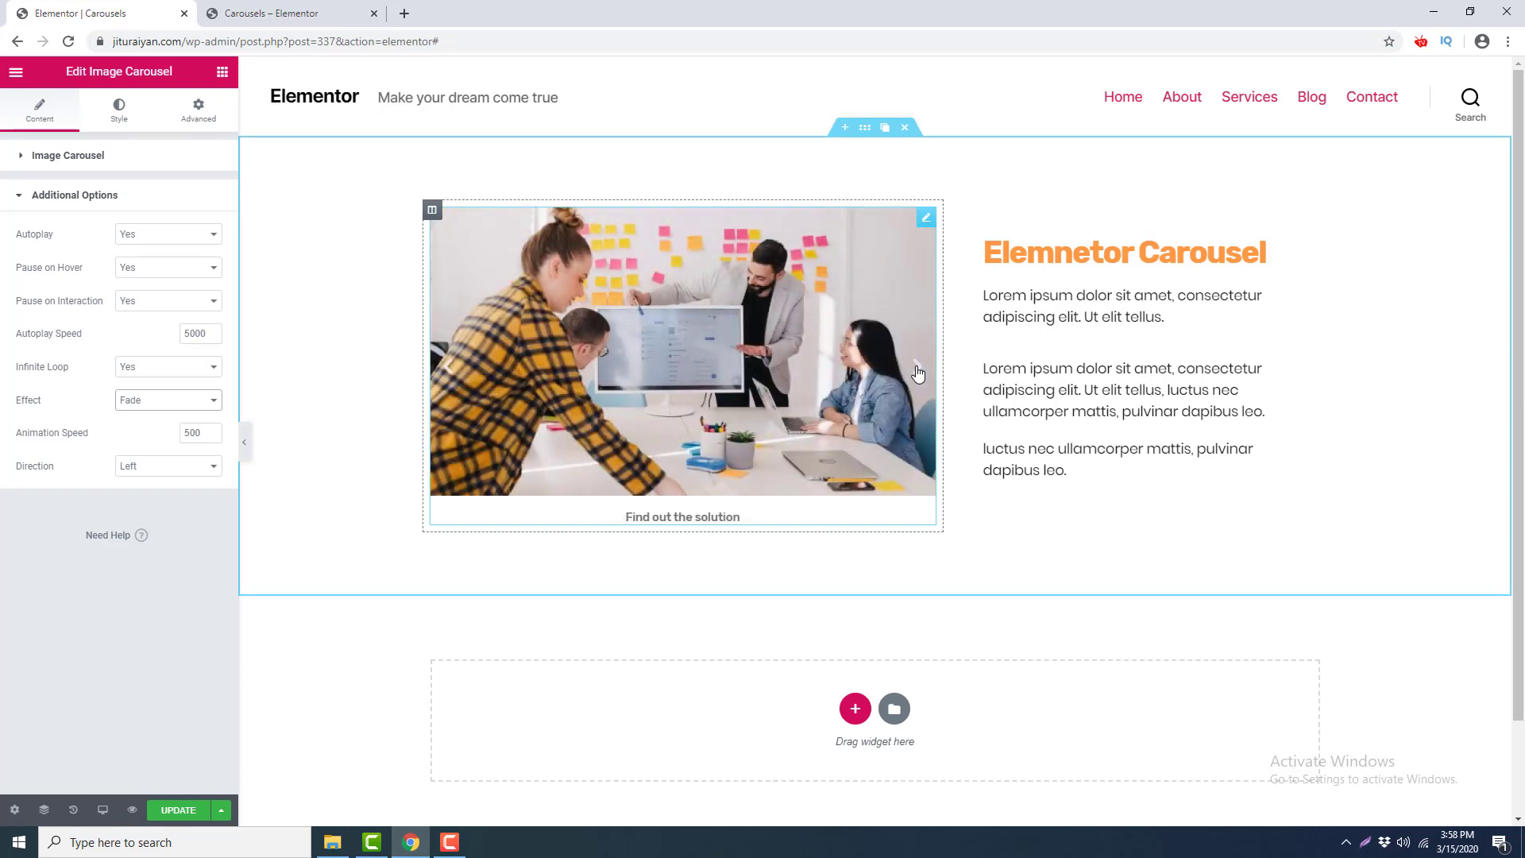
left_click(918, 371)
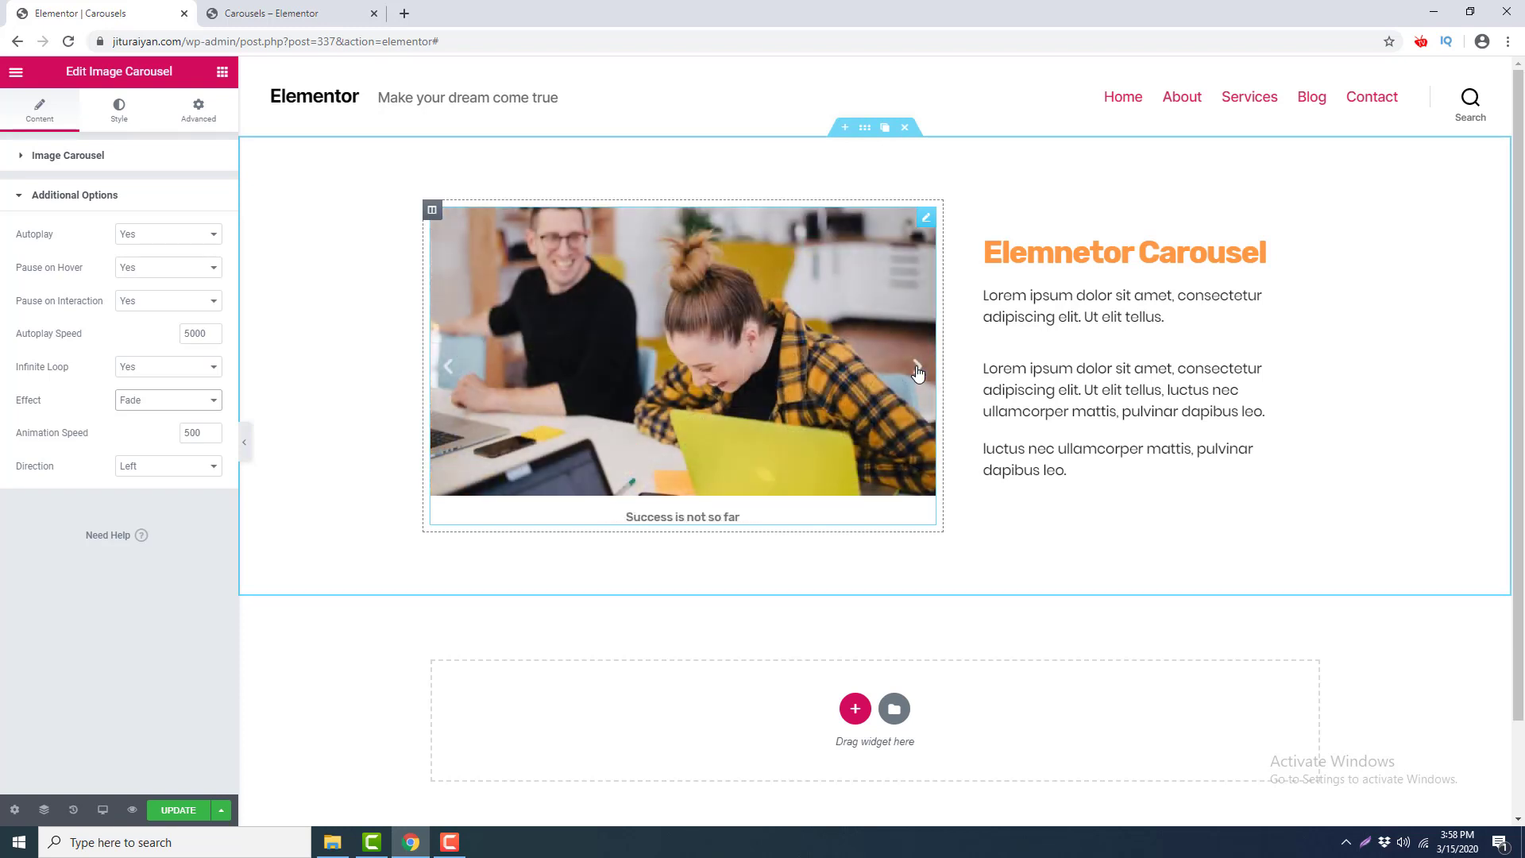
left_click(918, 371)
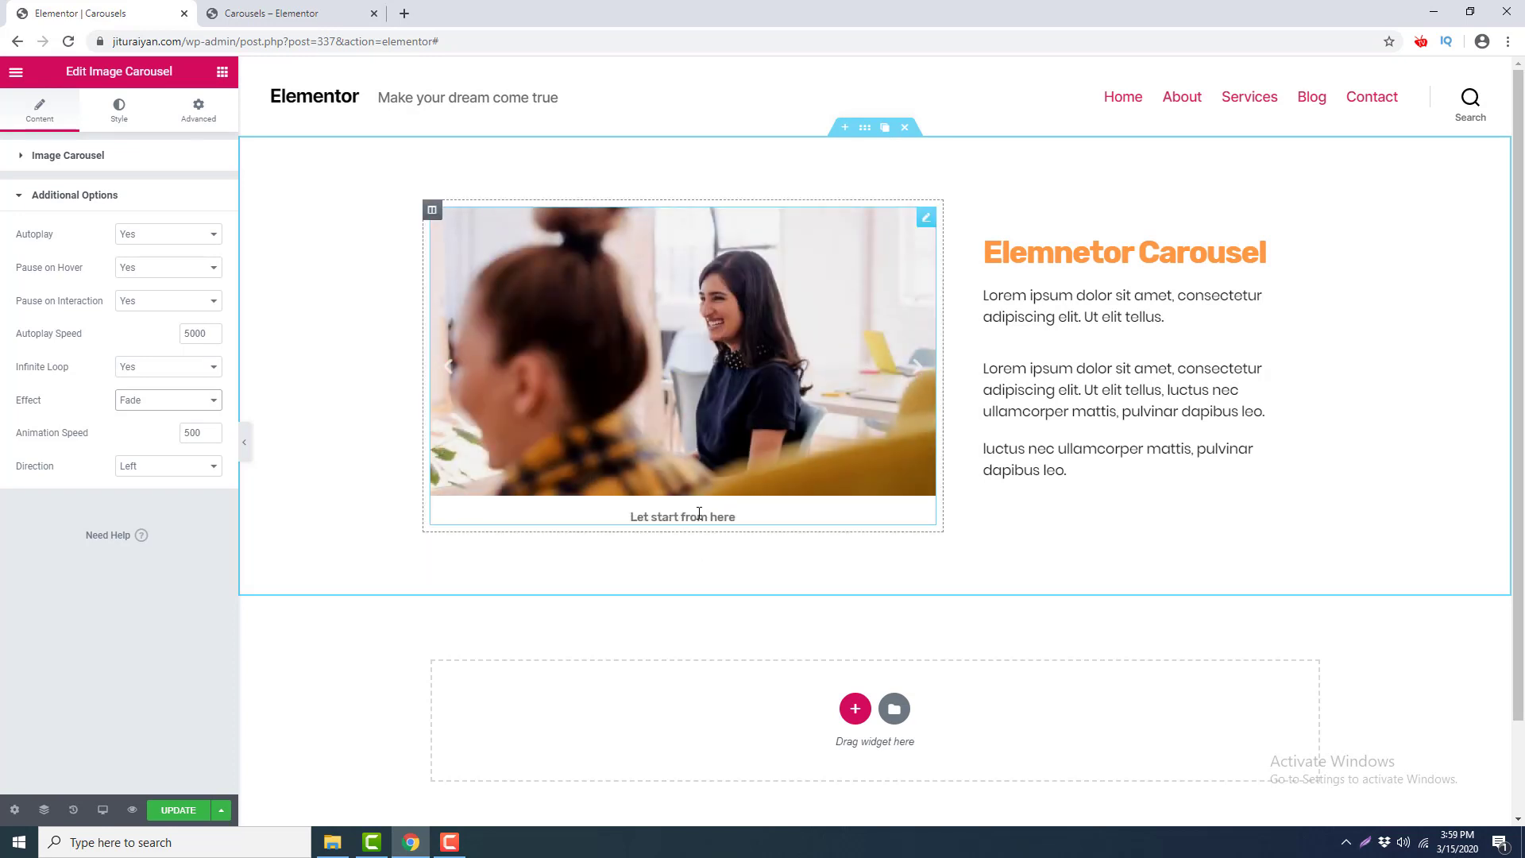
Set the carousel captions' font size to 27 px in their typography settings.
left_click(127, 111)
left_click(87, 402)
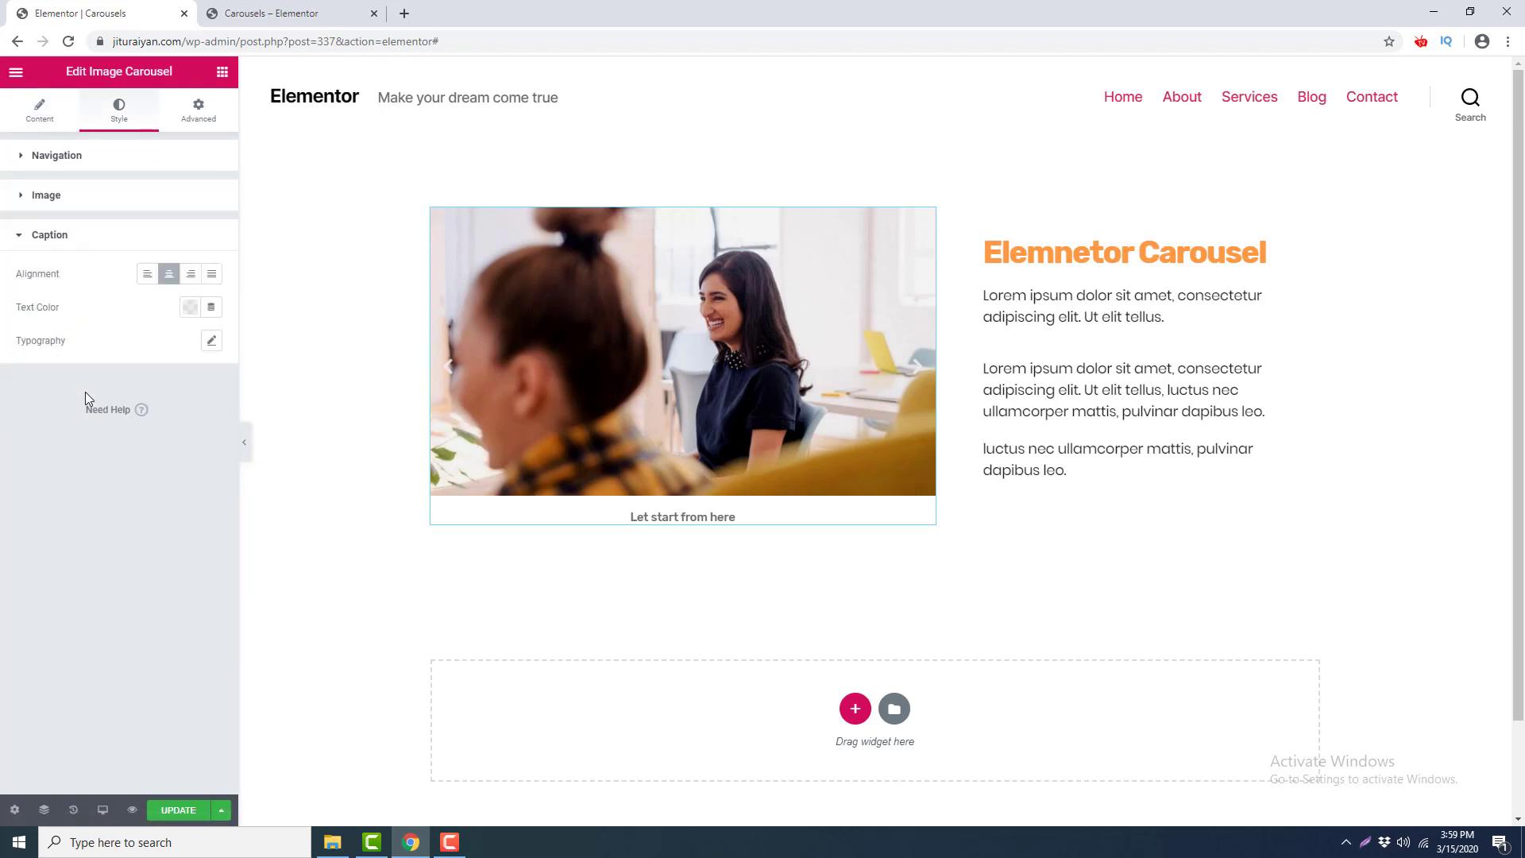
left_click(211, 341)
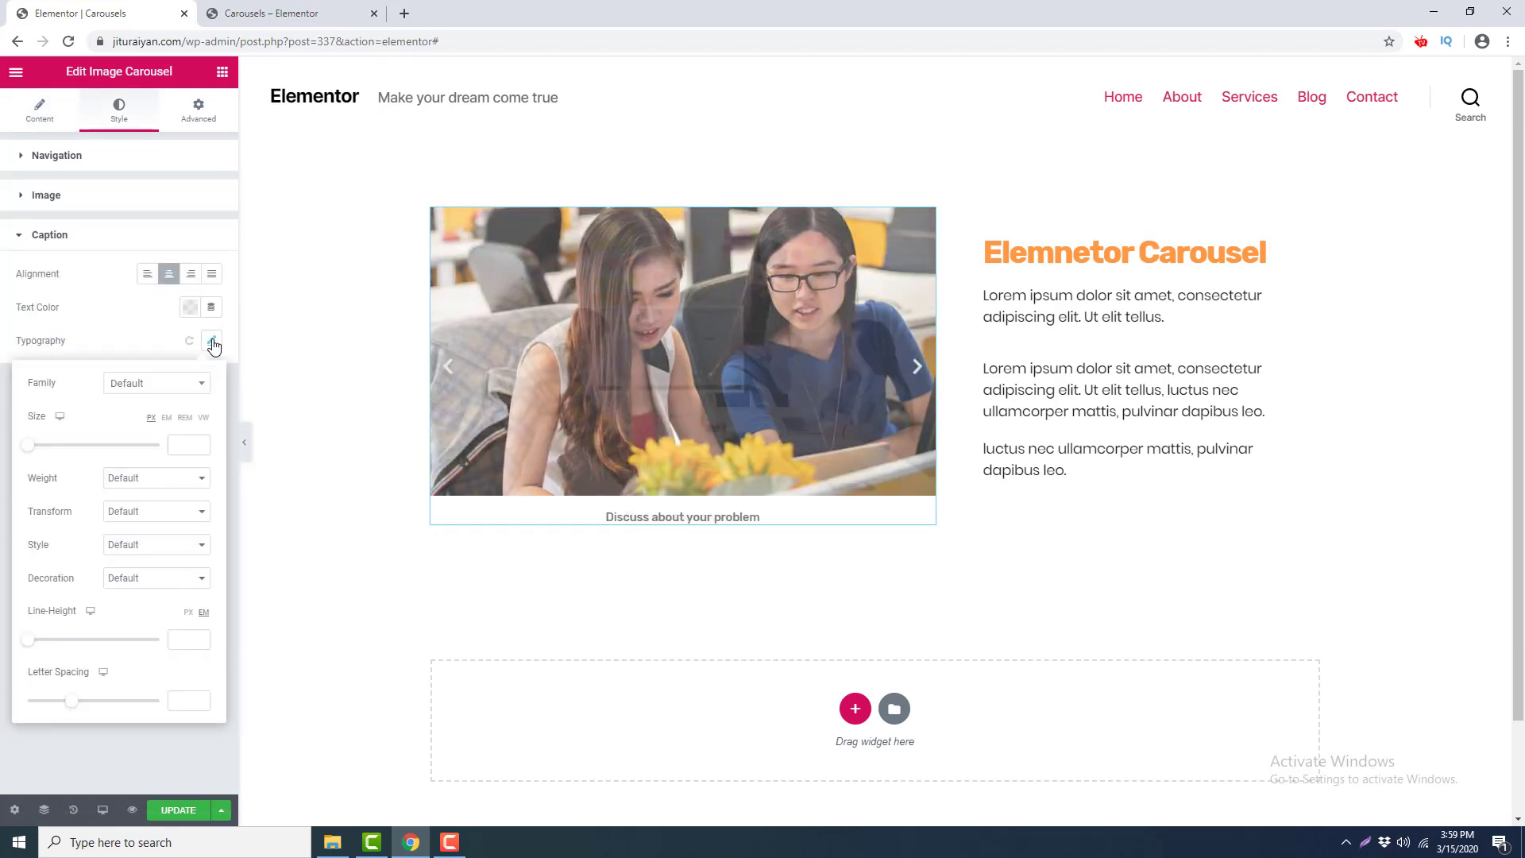
left_click_drag(32, 452, 48, 448)
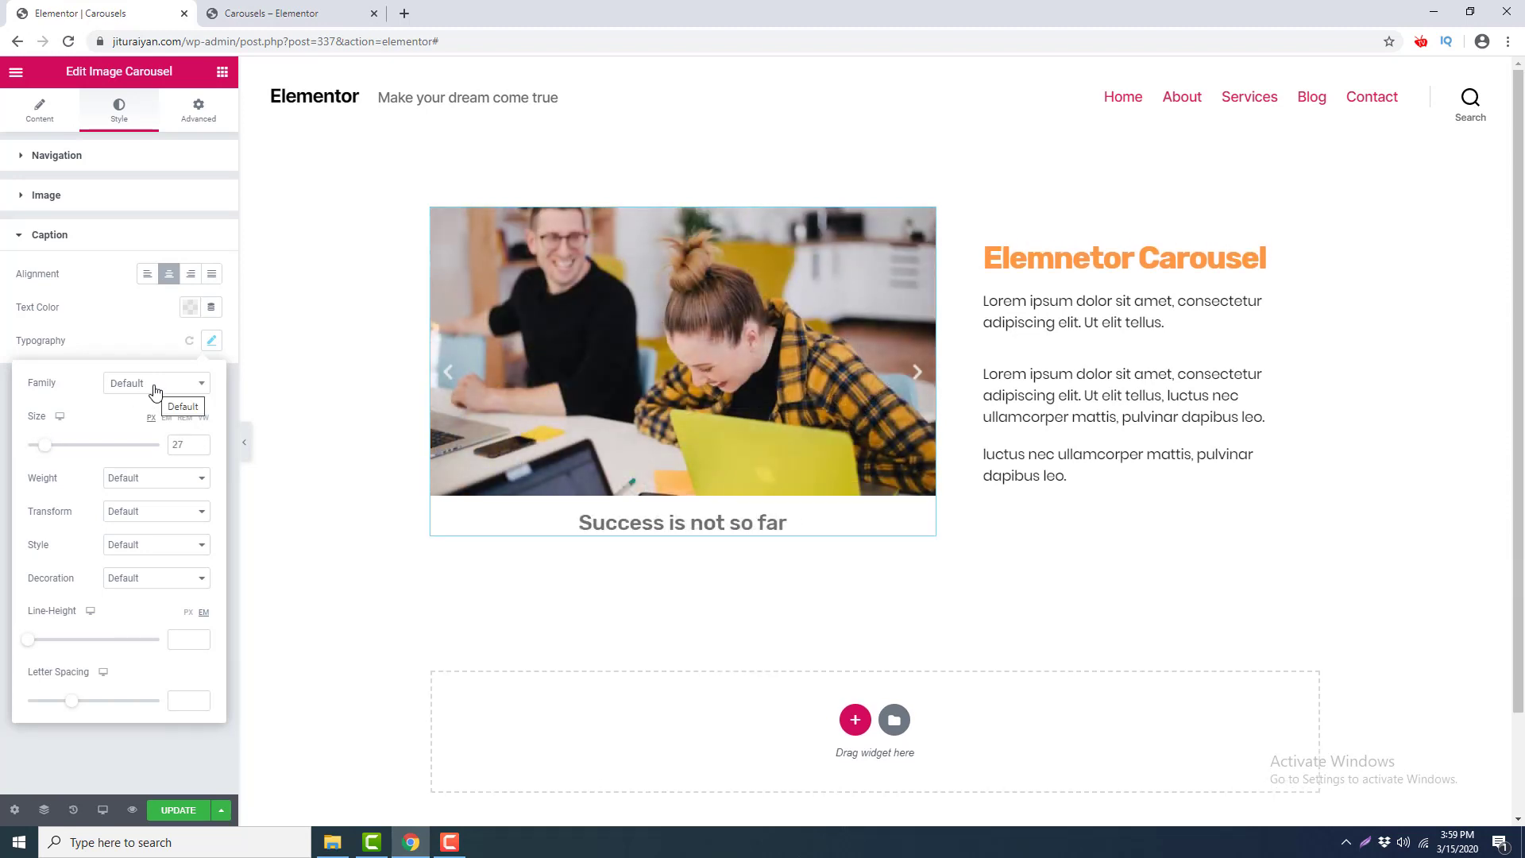
Set the captions' font family to Poppins with a bold weight.
left_click(152, 391)
type("pop")
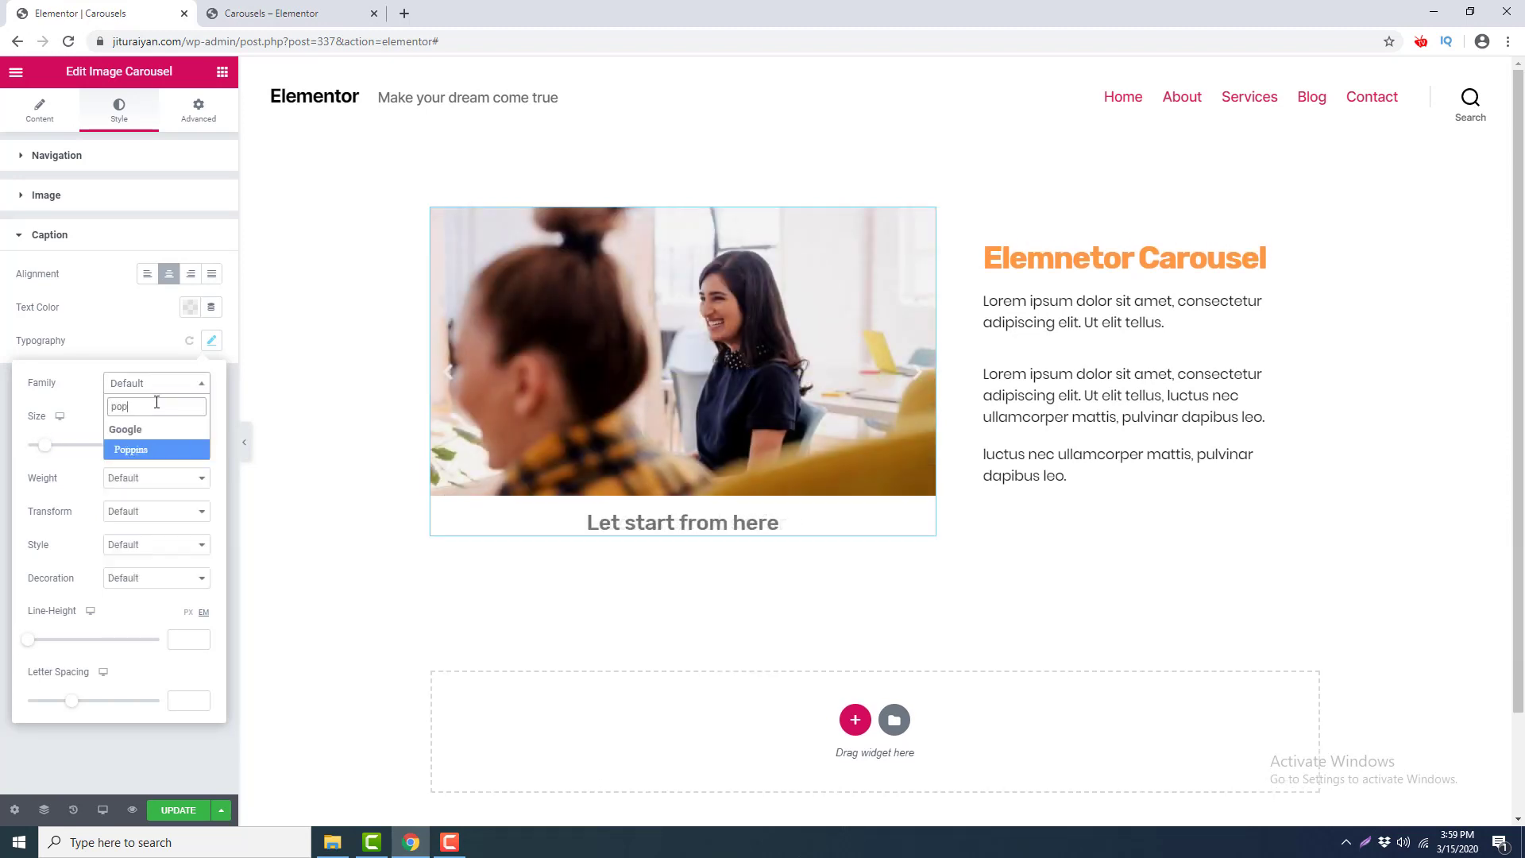
left_click(127, 447)
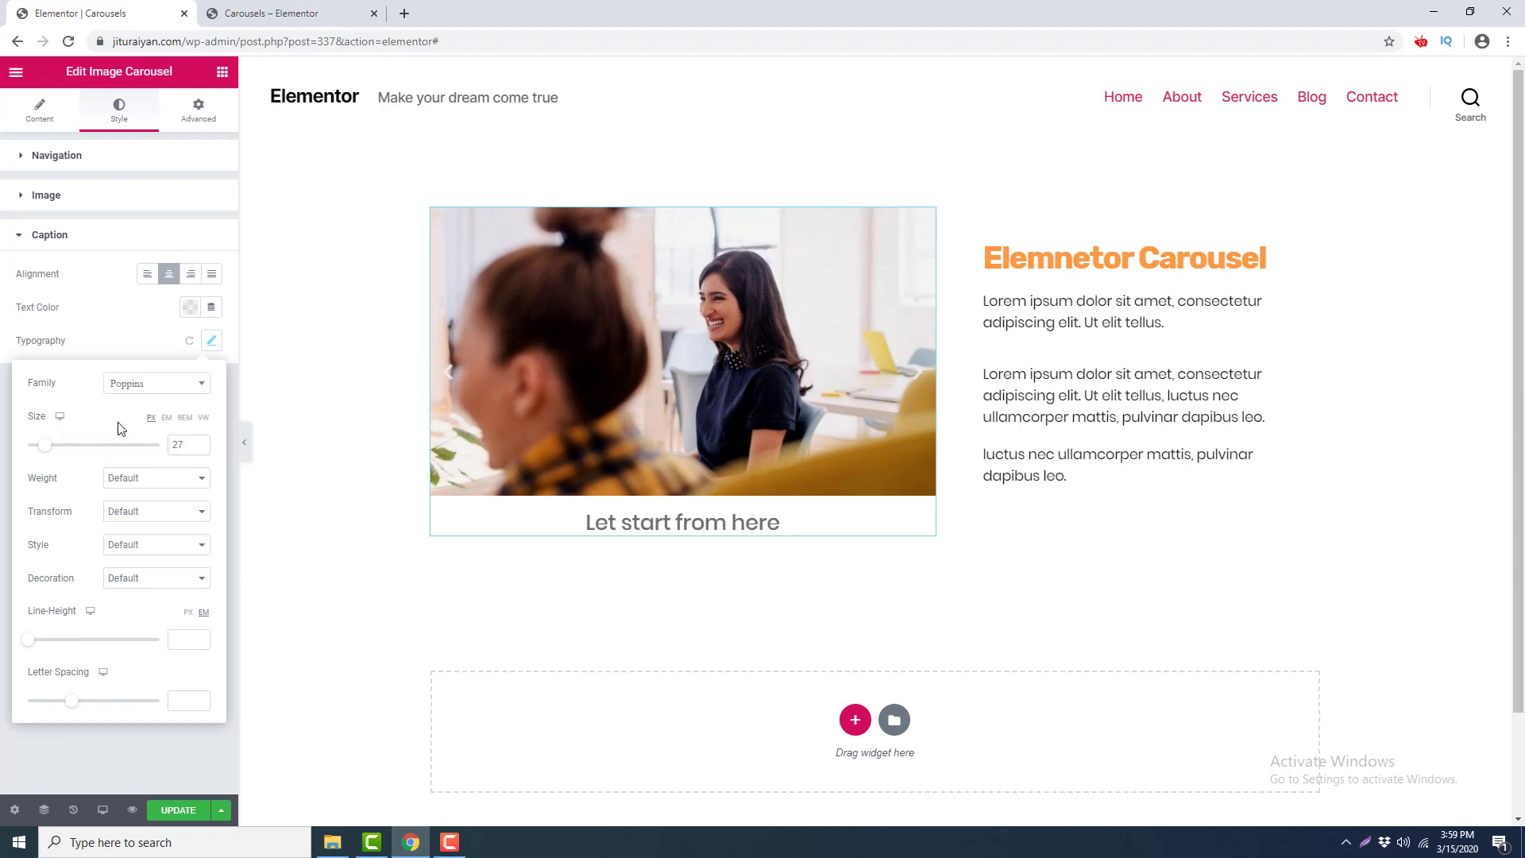
left_click(182, 484)
left_click(151, 606)
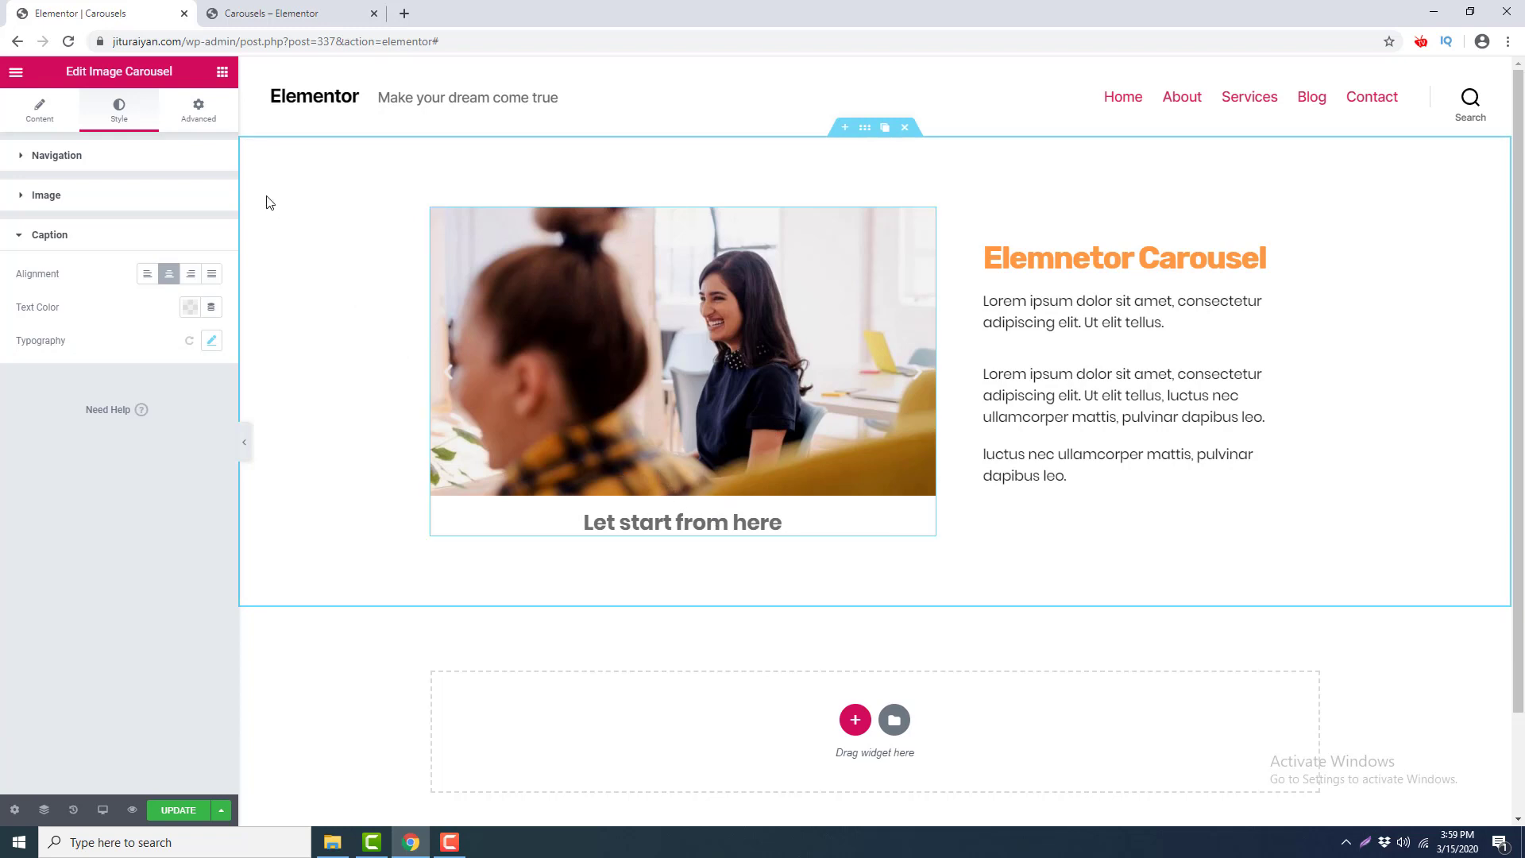
Give the carousel widget a classic background in light grey #F4F4F4.
left_click(198, 110)
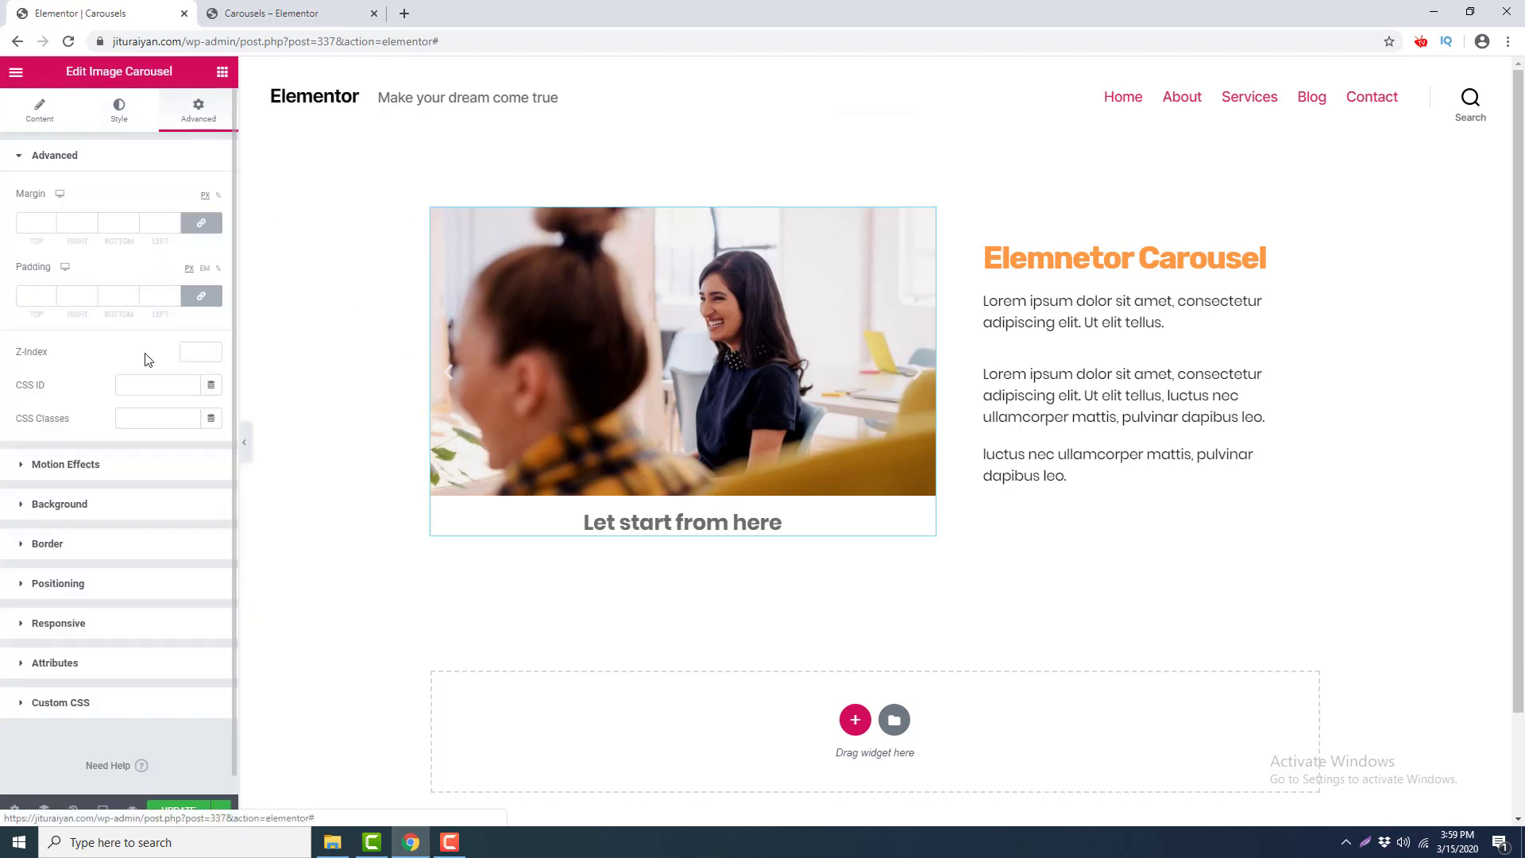
left_click(77, 504)
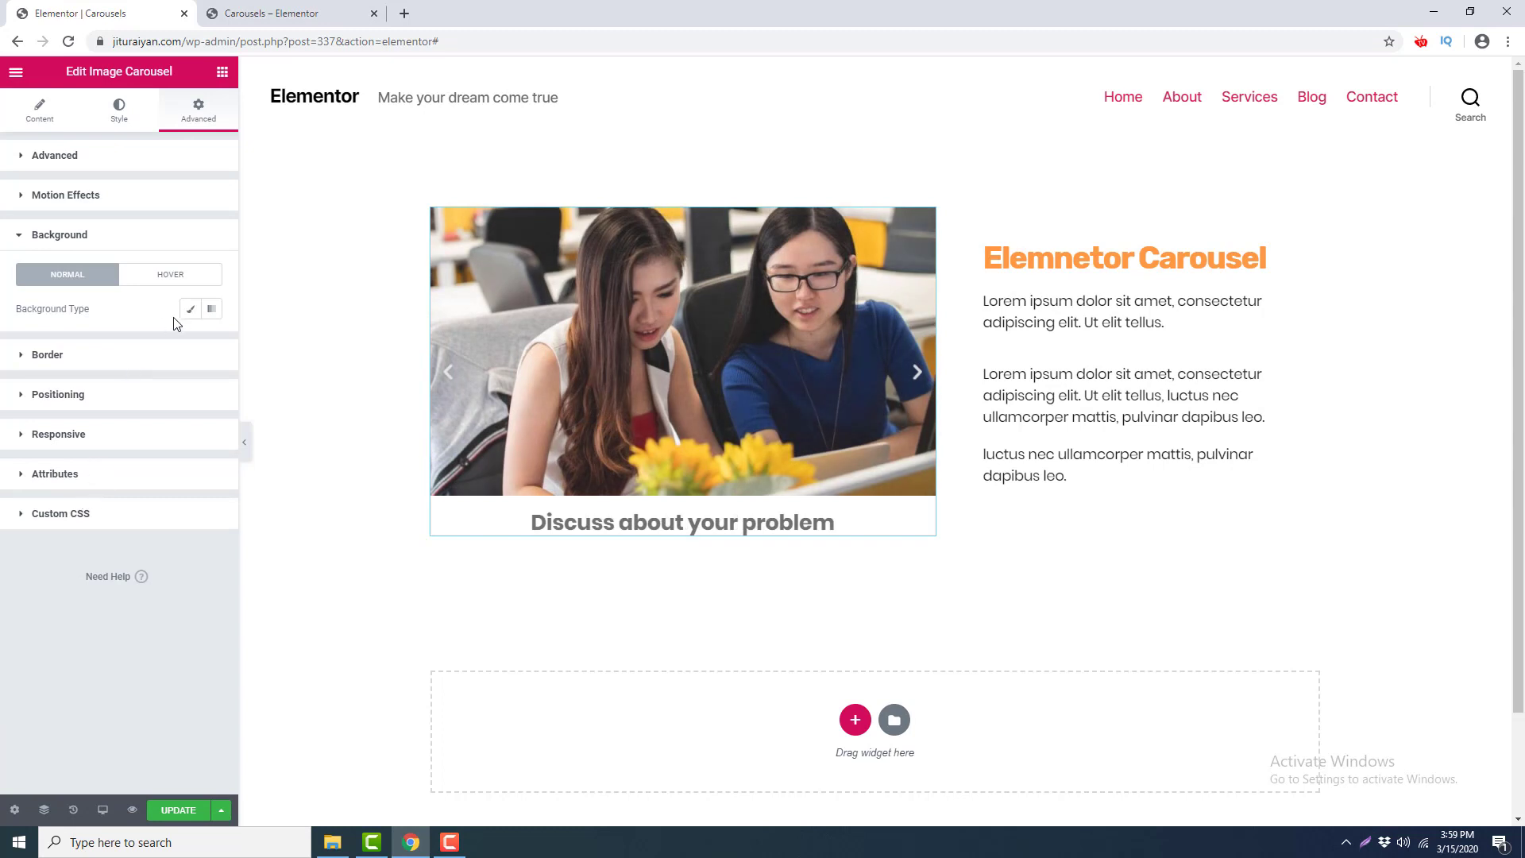
left_click(190, 310)
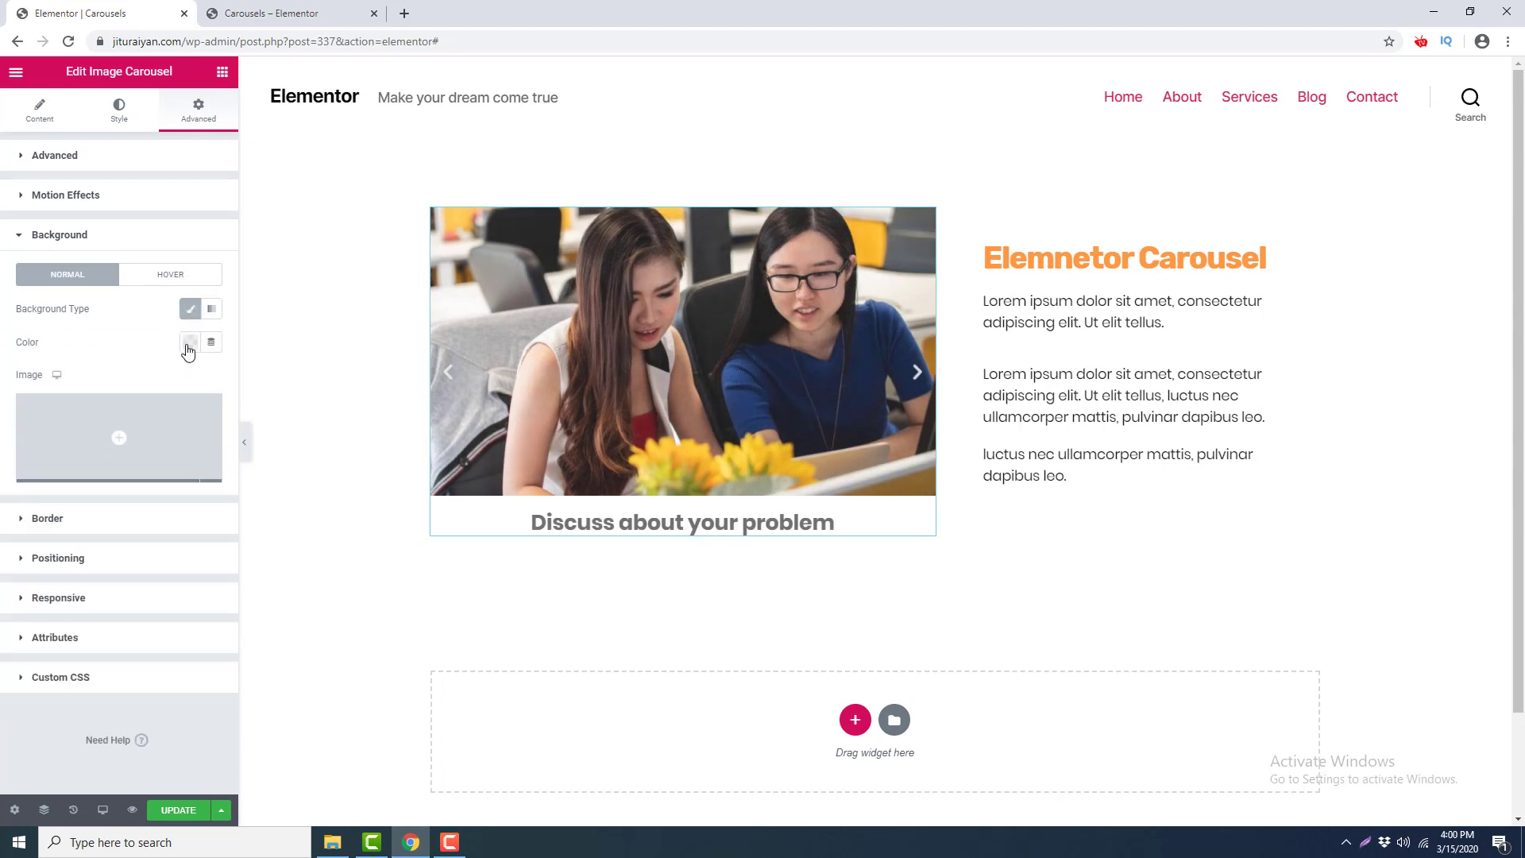
left_click(190, 342)
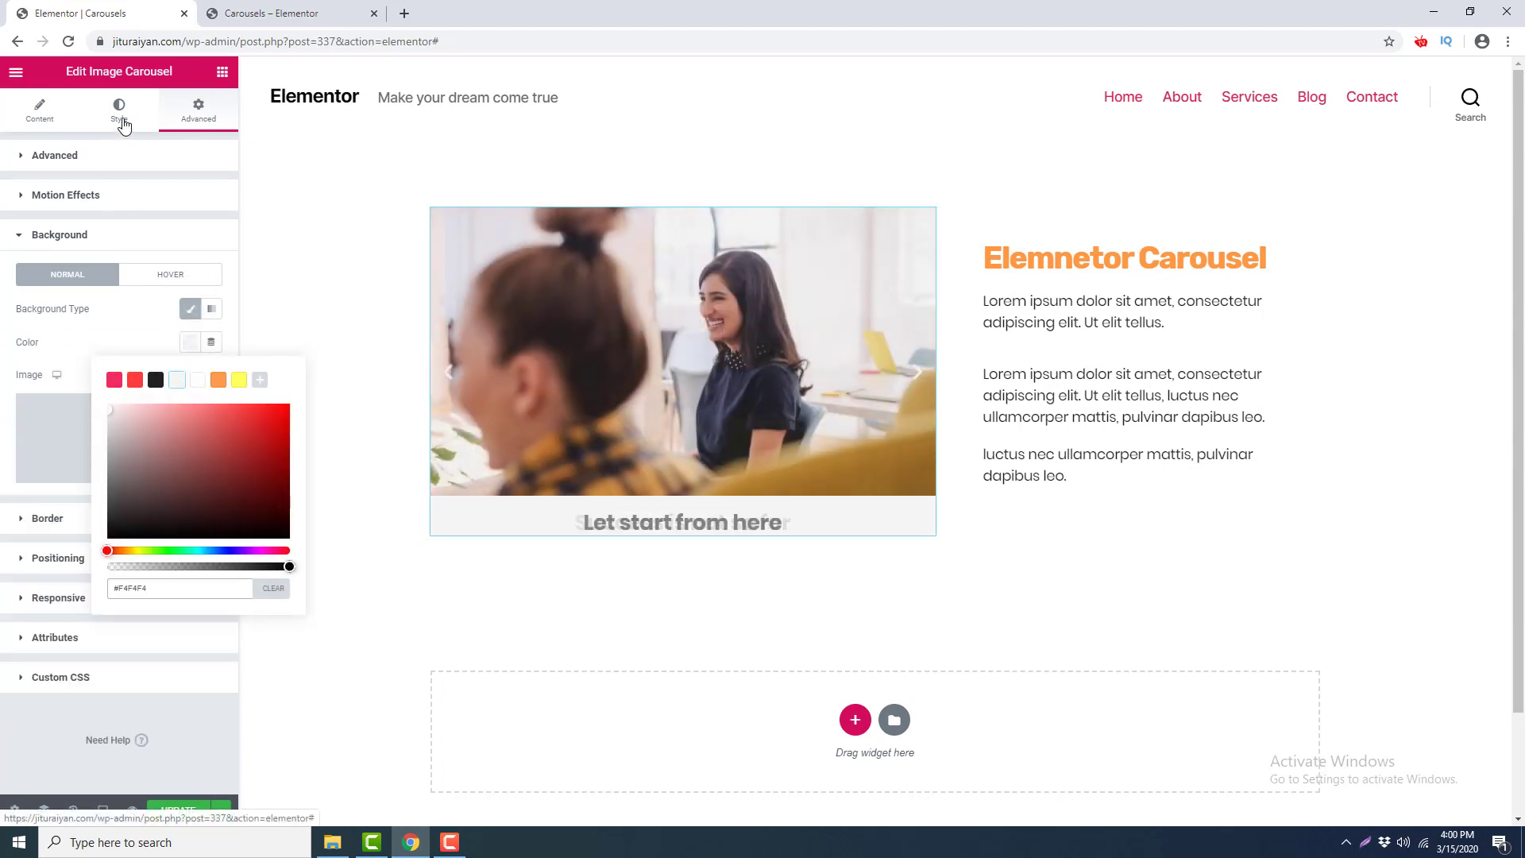
Set the caption text color to the saved black swatch.
left_click(123, 125)
left_click(101, 397)
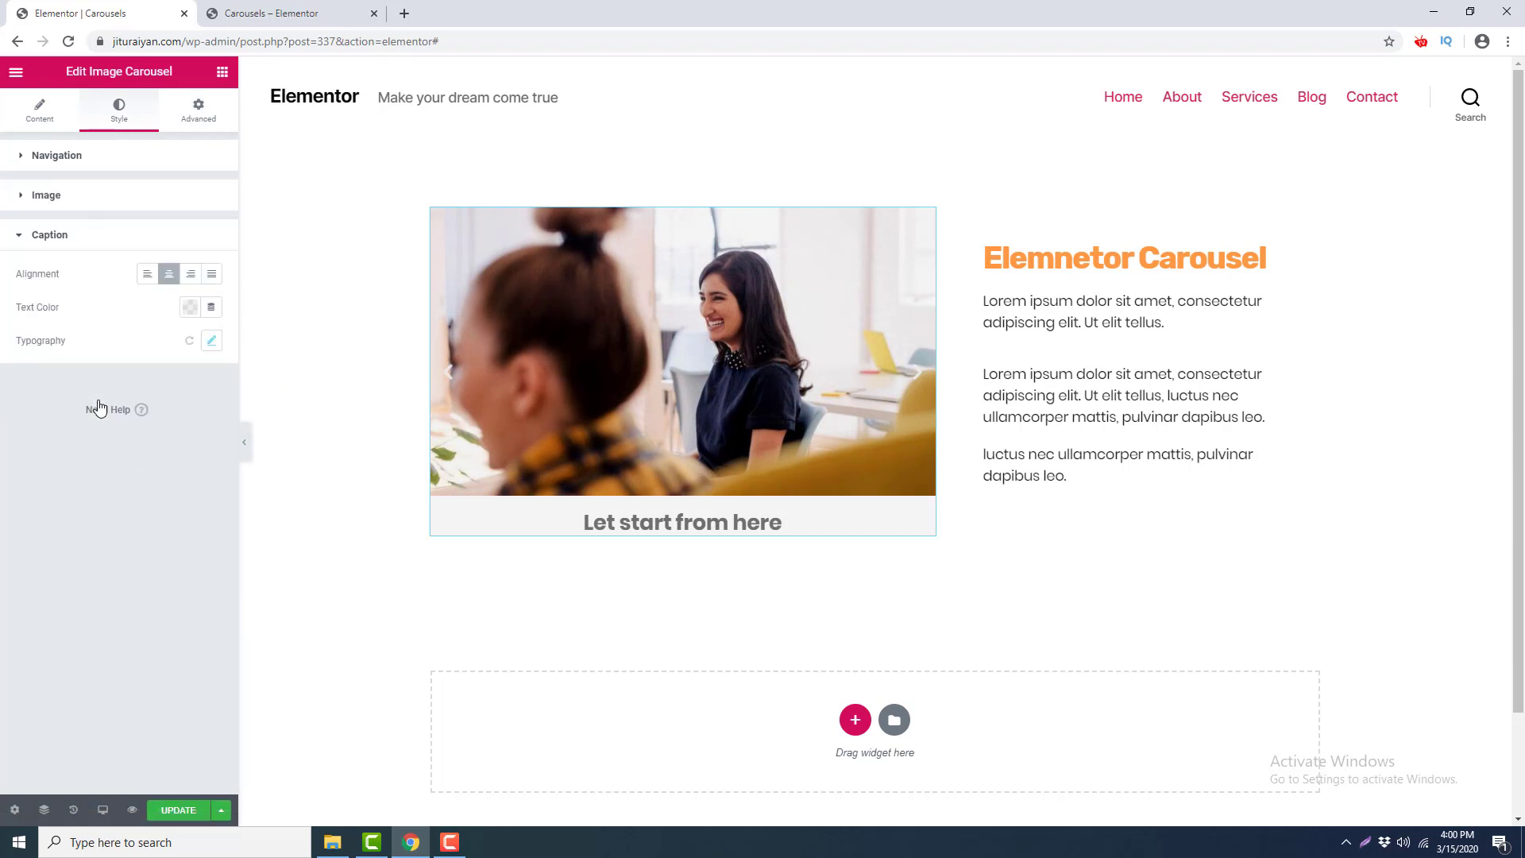
left_click(190, 306)
left_click(150, 347)
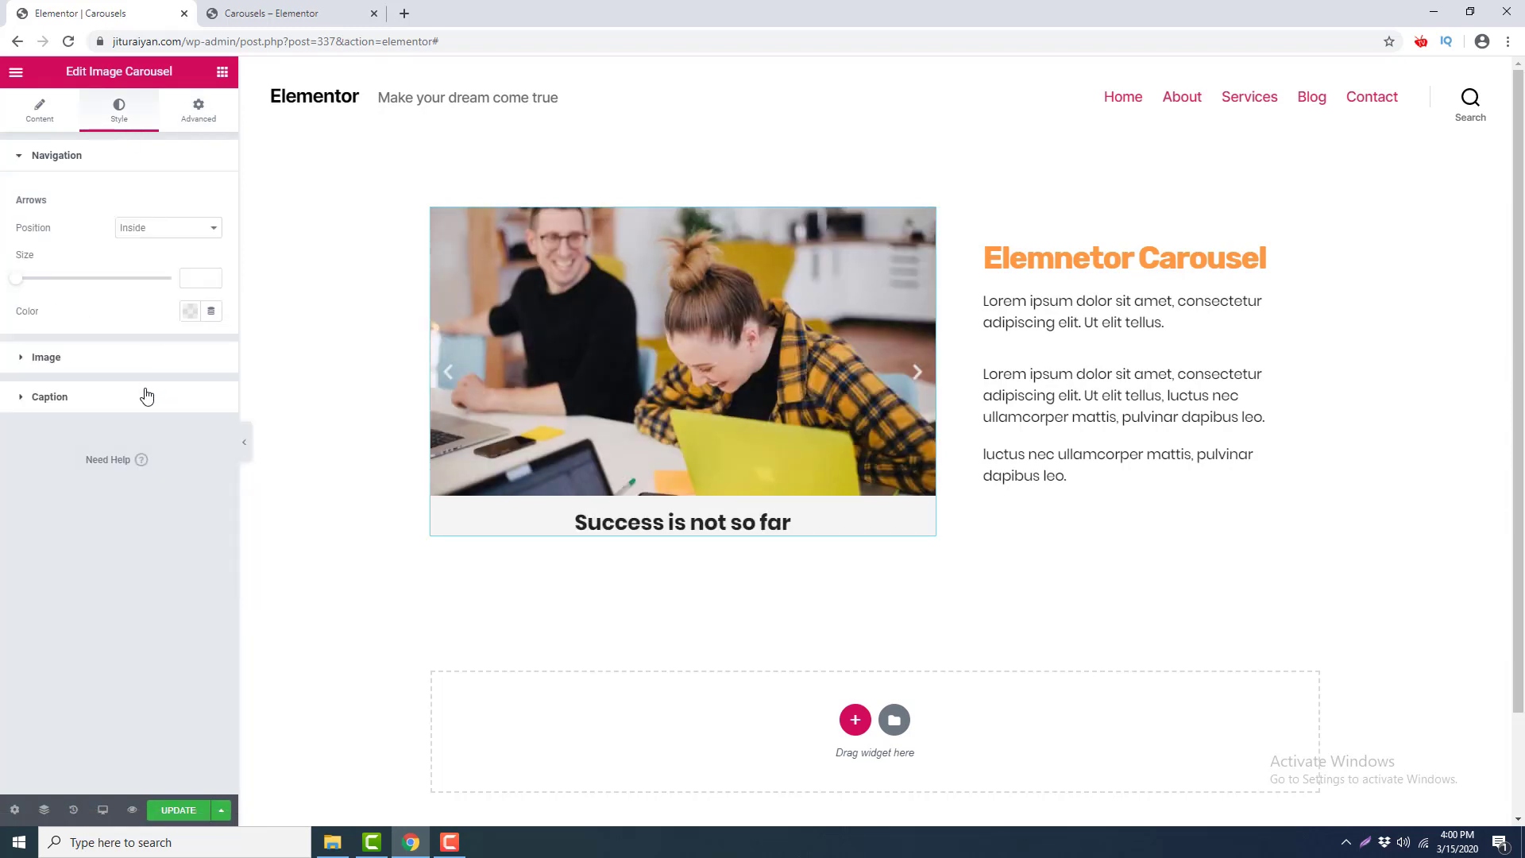
Unlink the carousel widget's padding values so that each side is independent.
left_click(199, 111)
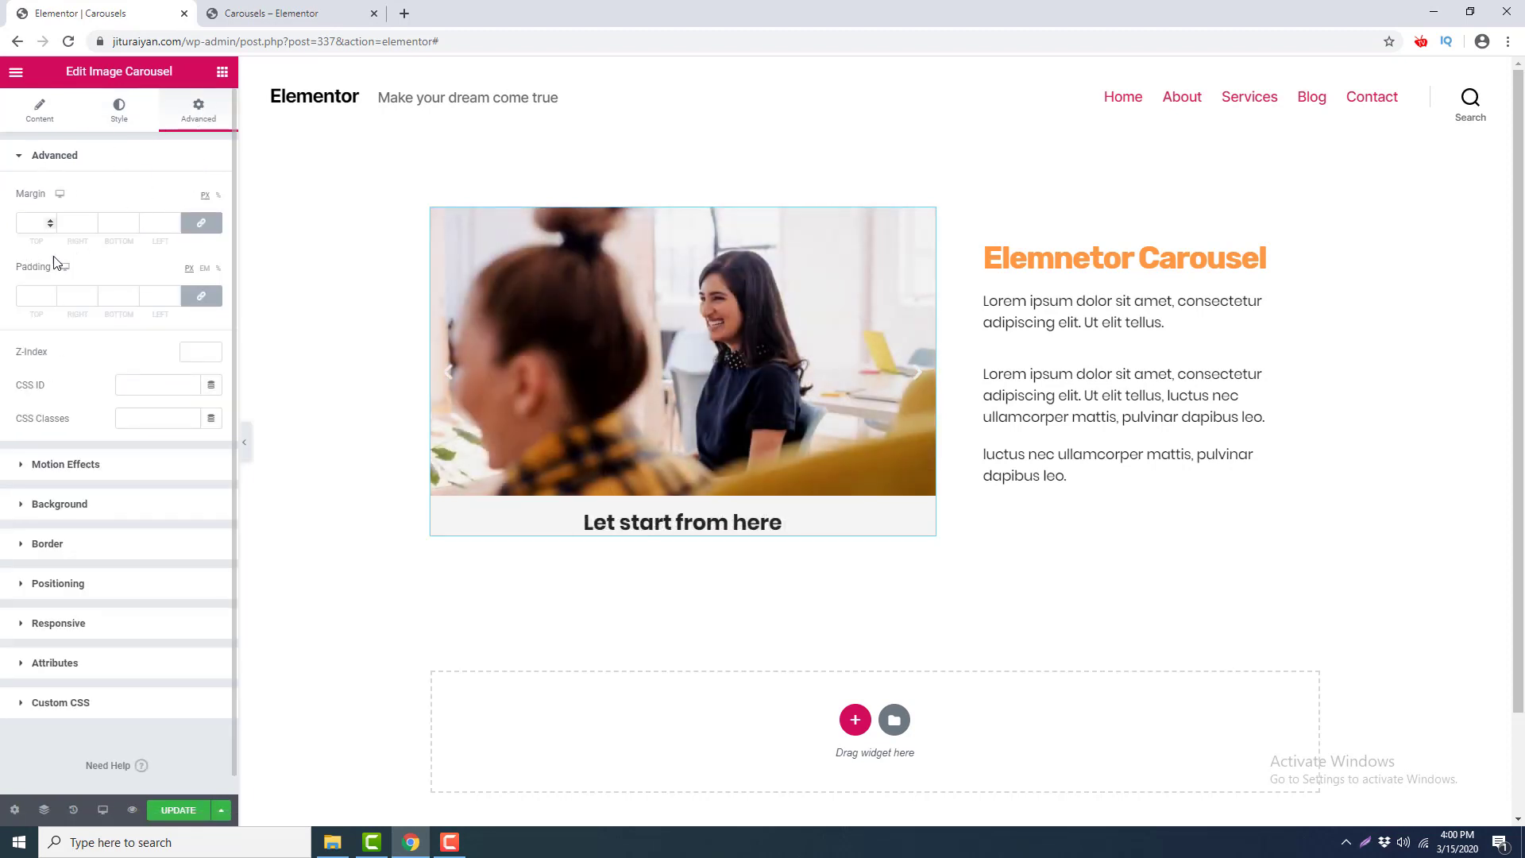
left_click(201, 295)
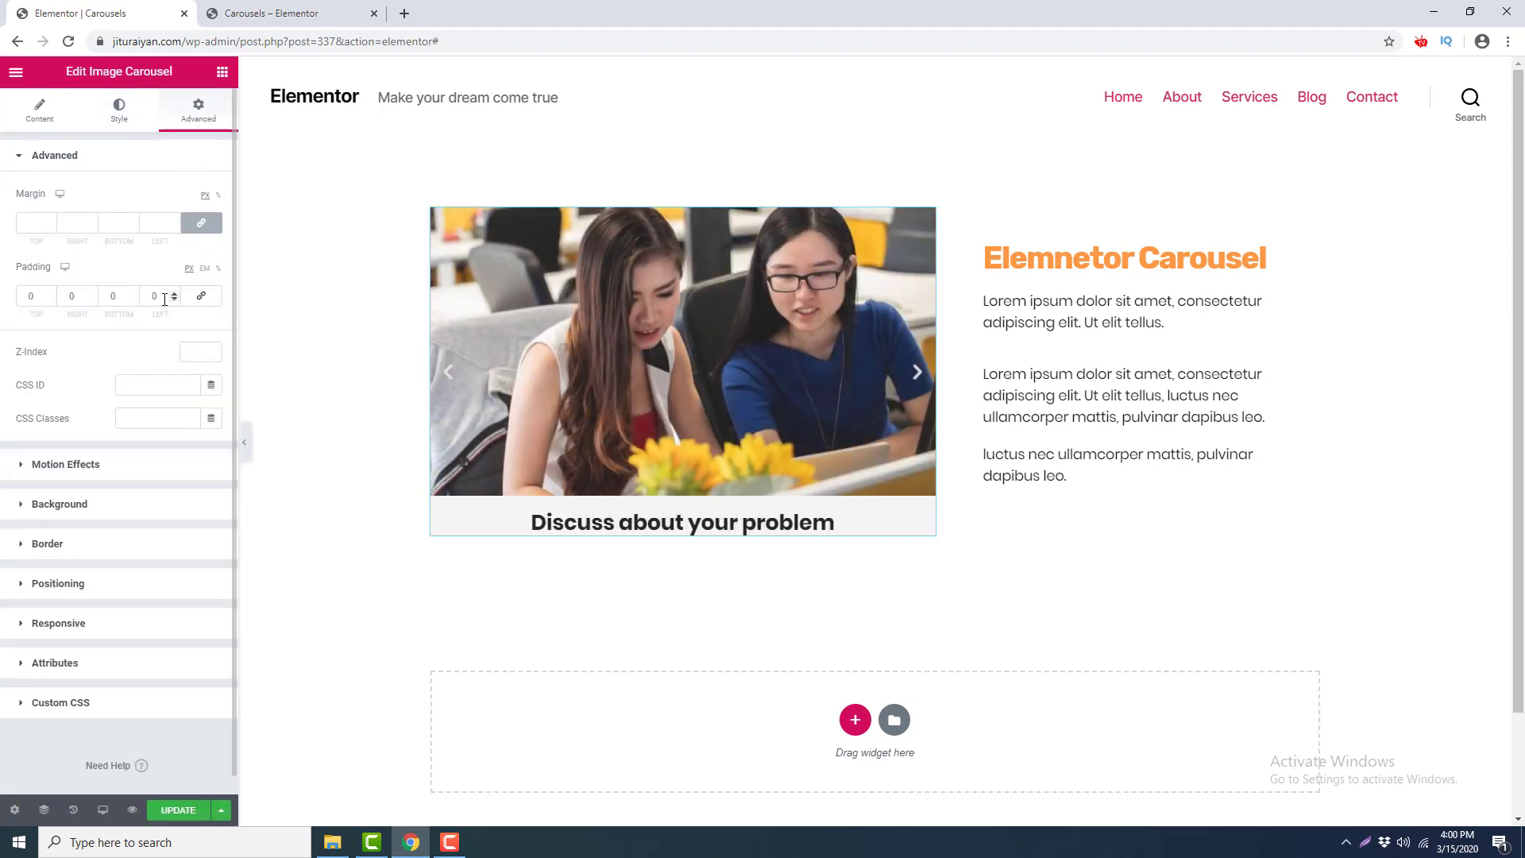
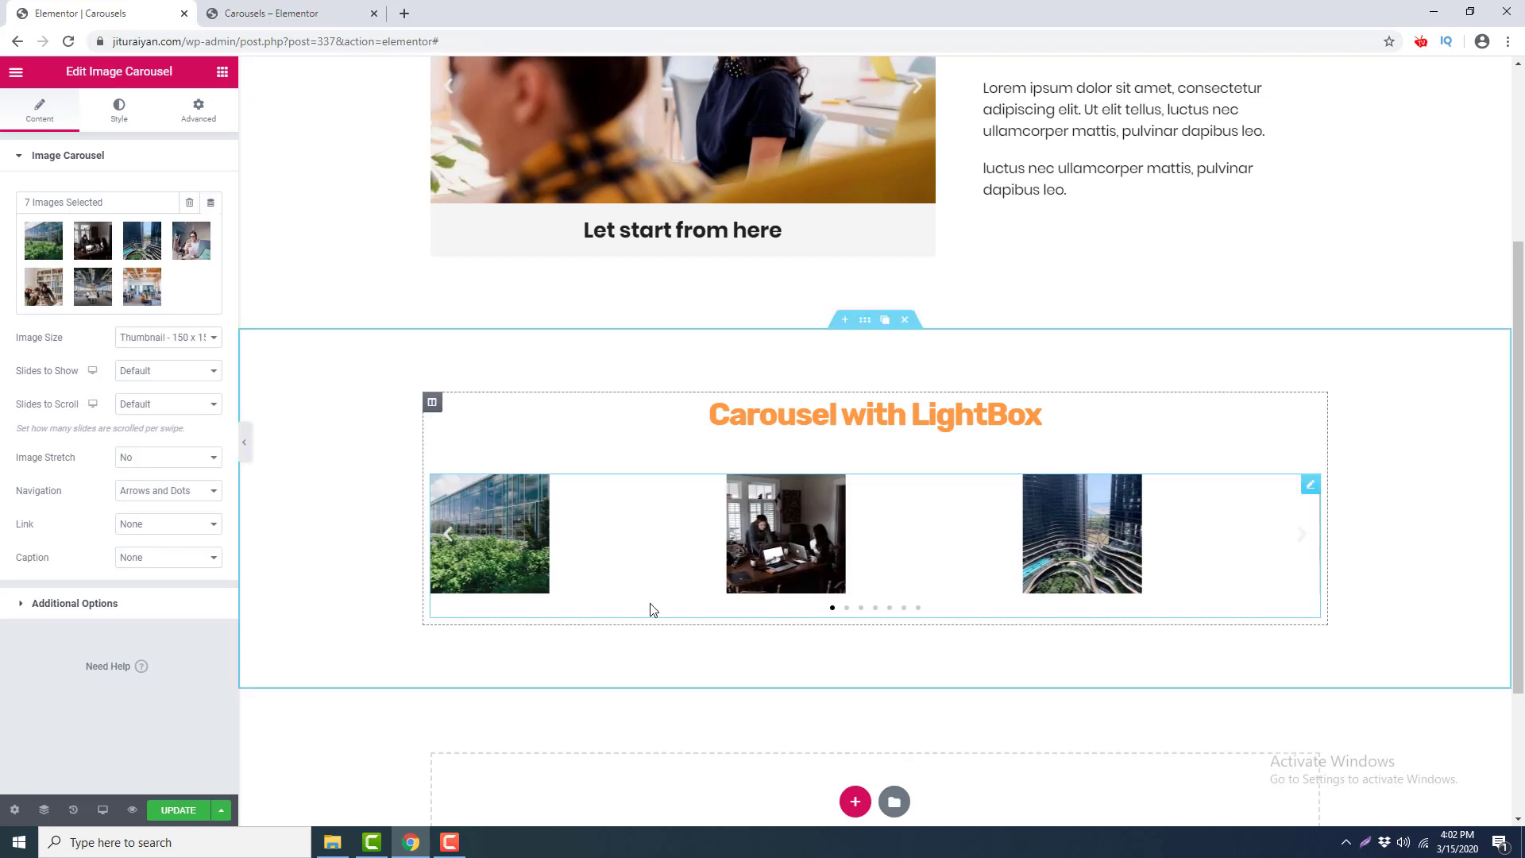
Apply a custom image size of 500 x 300 to the carousel under "Carousel with LightBox" and set its navigation to Dots.
left_click(210, 338)
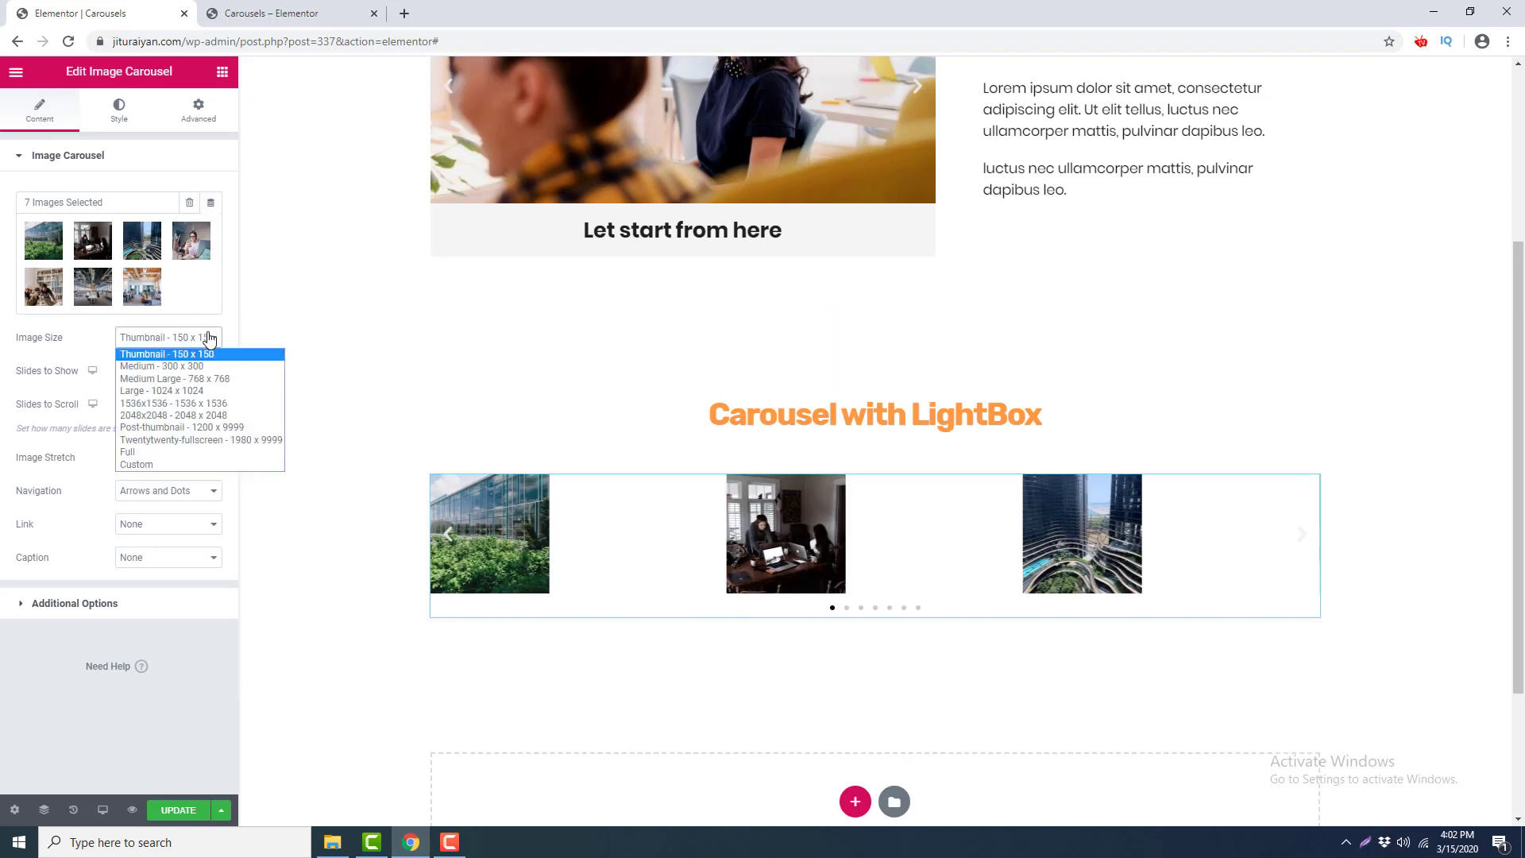
left_click(147, 464)
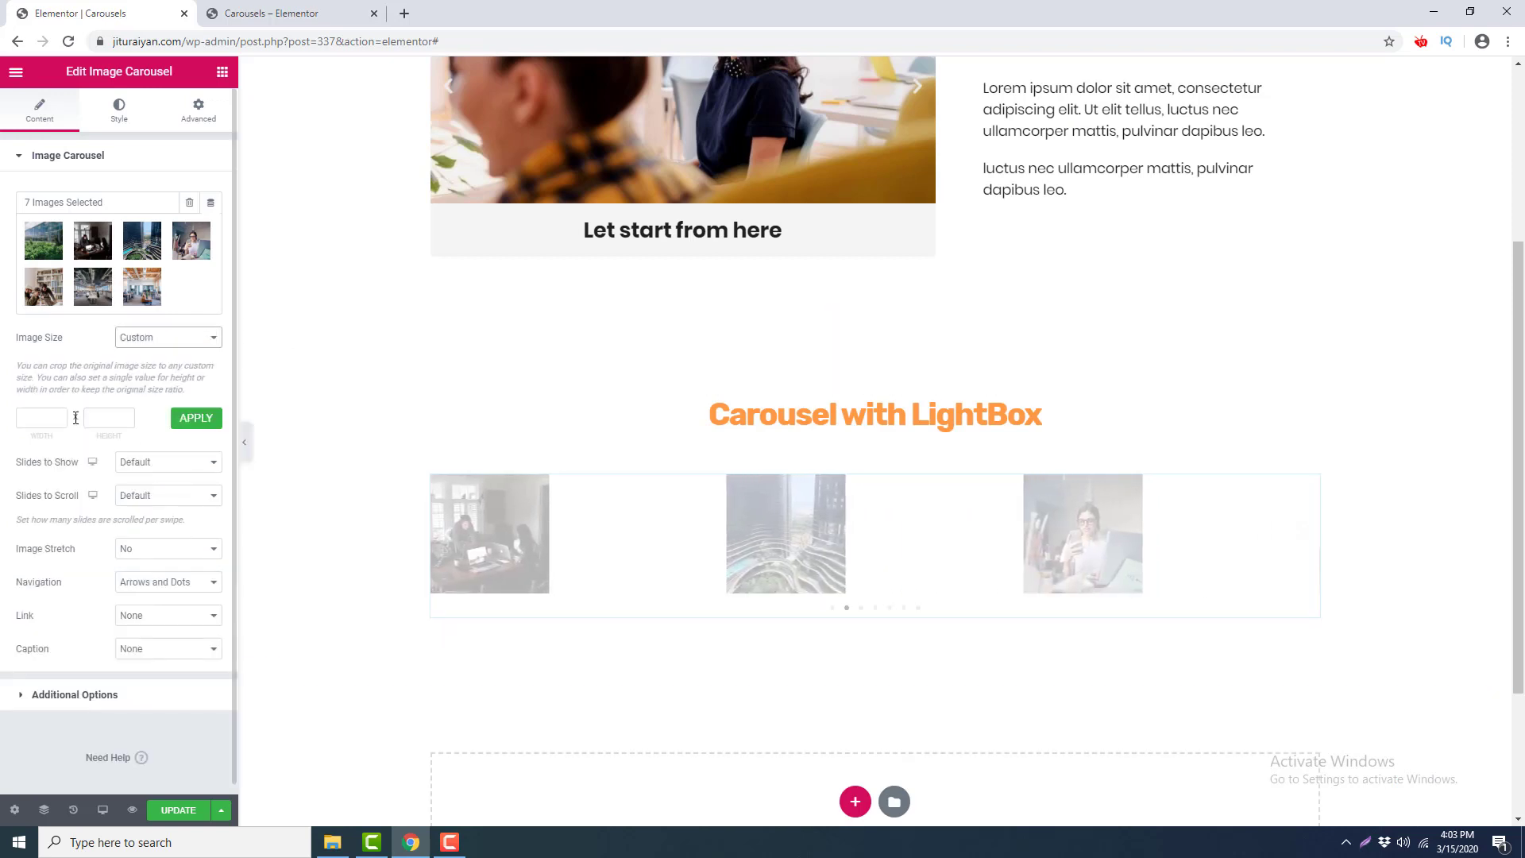
left_click(30, 419)
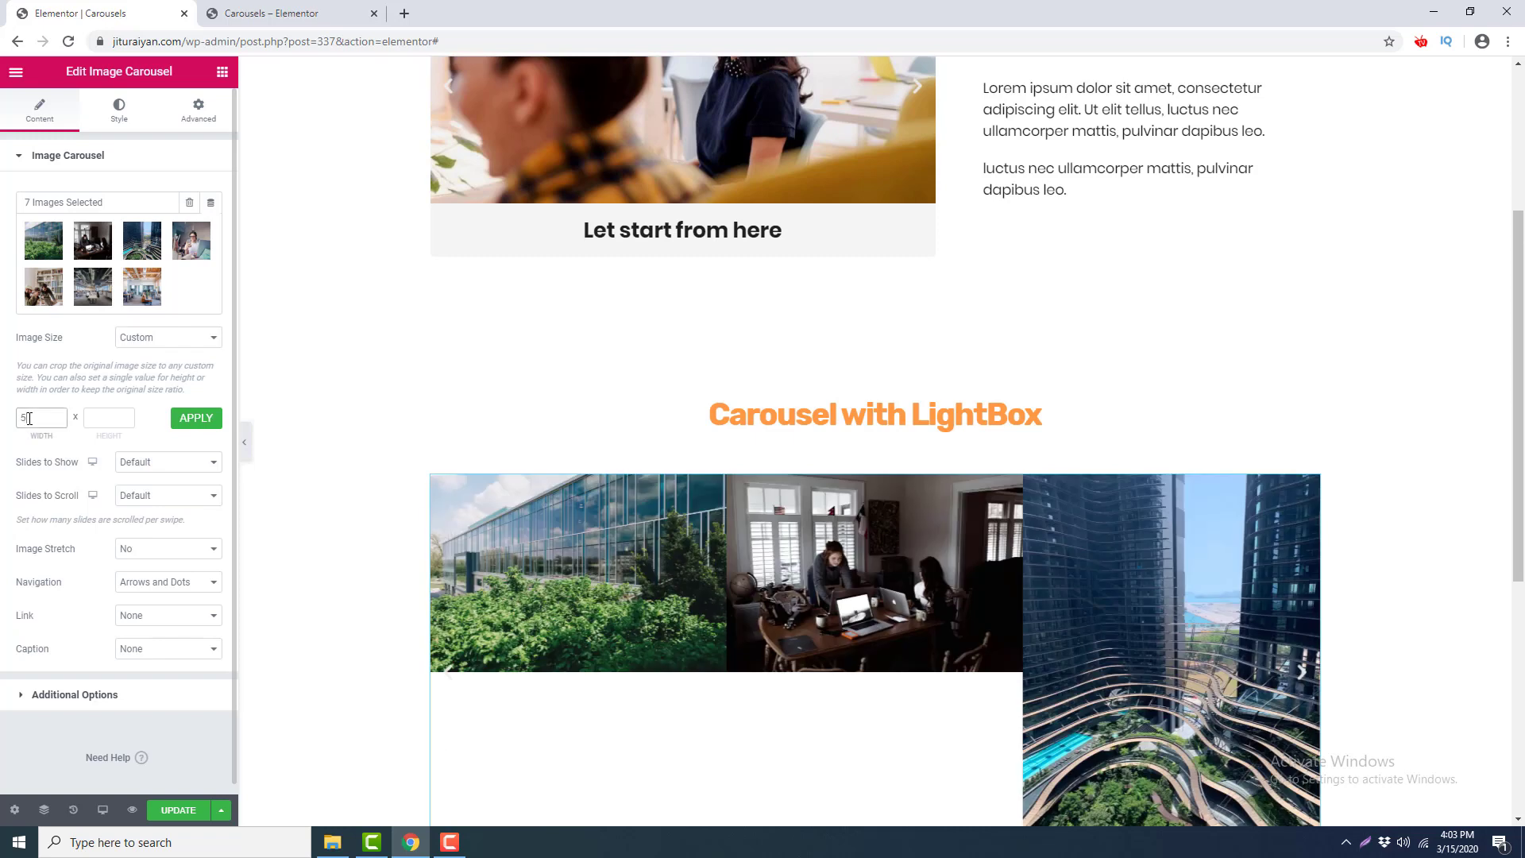
left_click(109, 417)
left_click(195, 418)
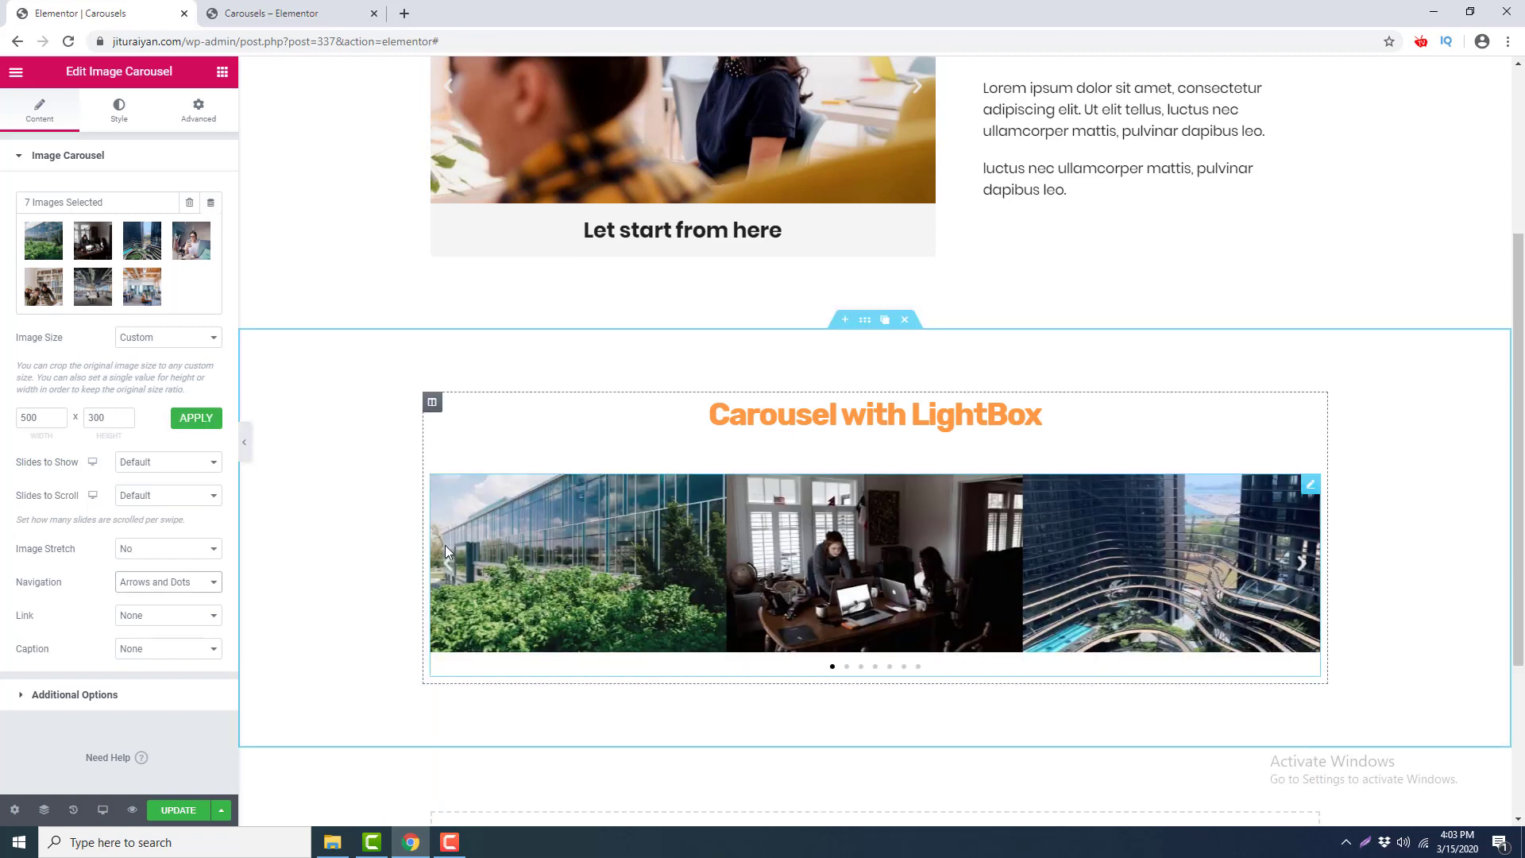
left_click(202, 584)
left_click(181, 624)
Link the carousel's images to Media File and open the second photo in the lightbox.
left_click(191, 619)
left_click(190, 643)
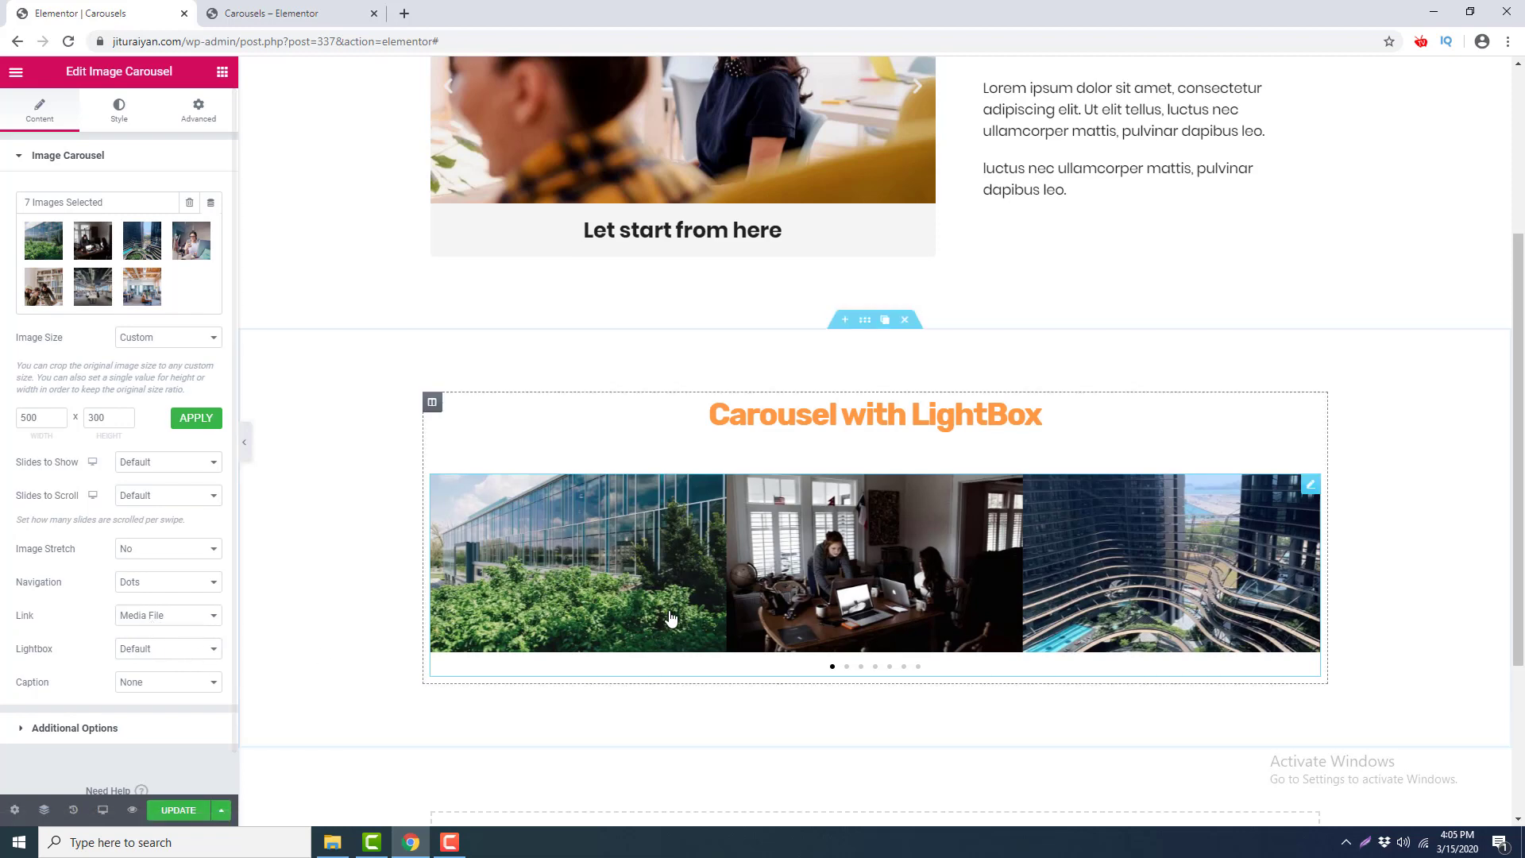
left_click(862, 589)
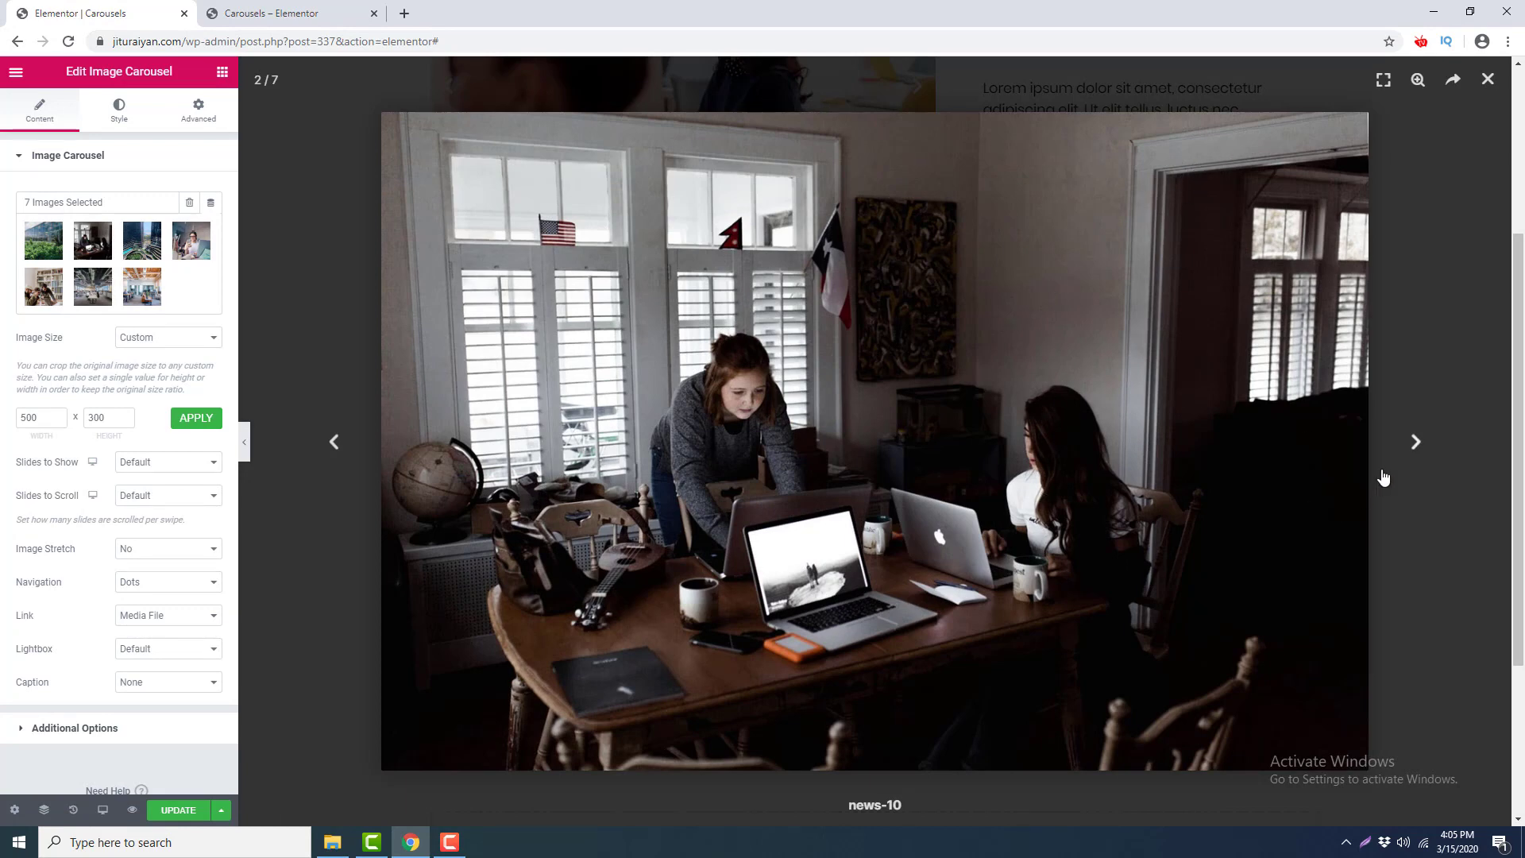
Browse the lightbox forward to the third image and back to the first, and close it.
left_click(1414, 441)
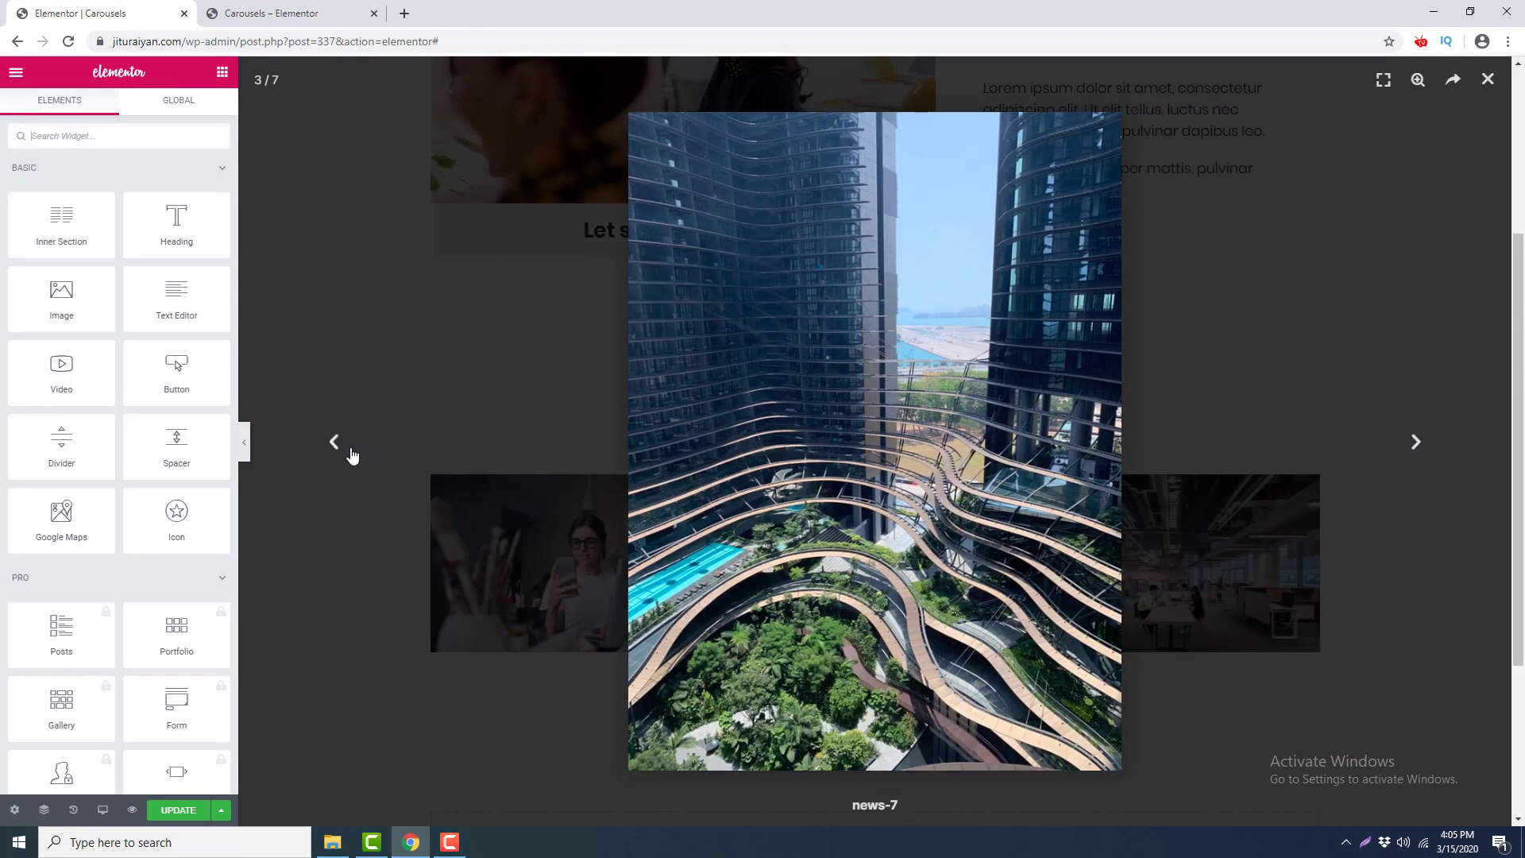
left_click(334, 442)
left_click(334, 445)
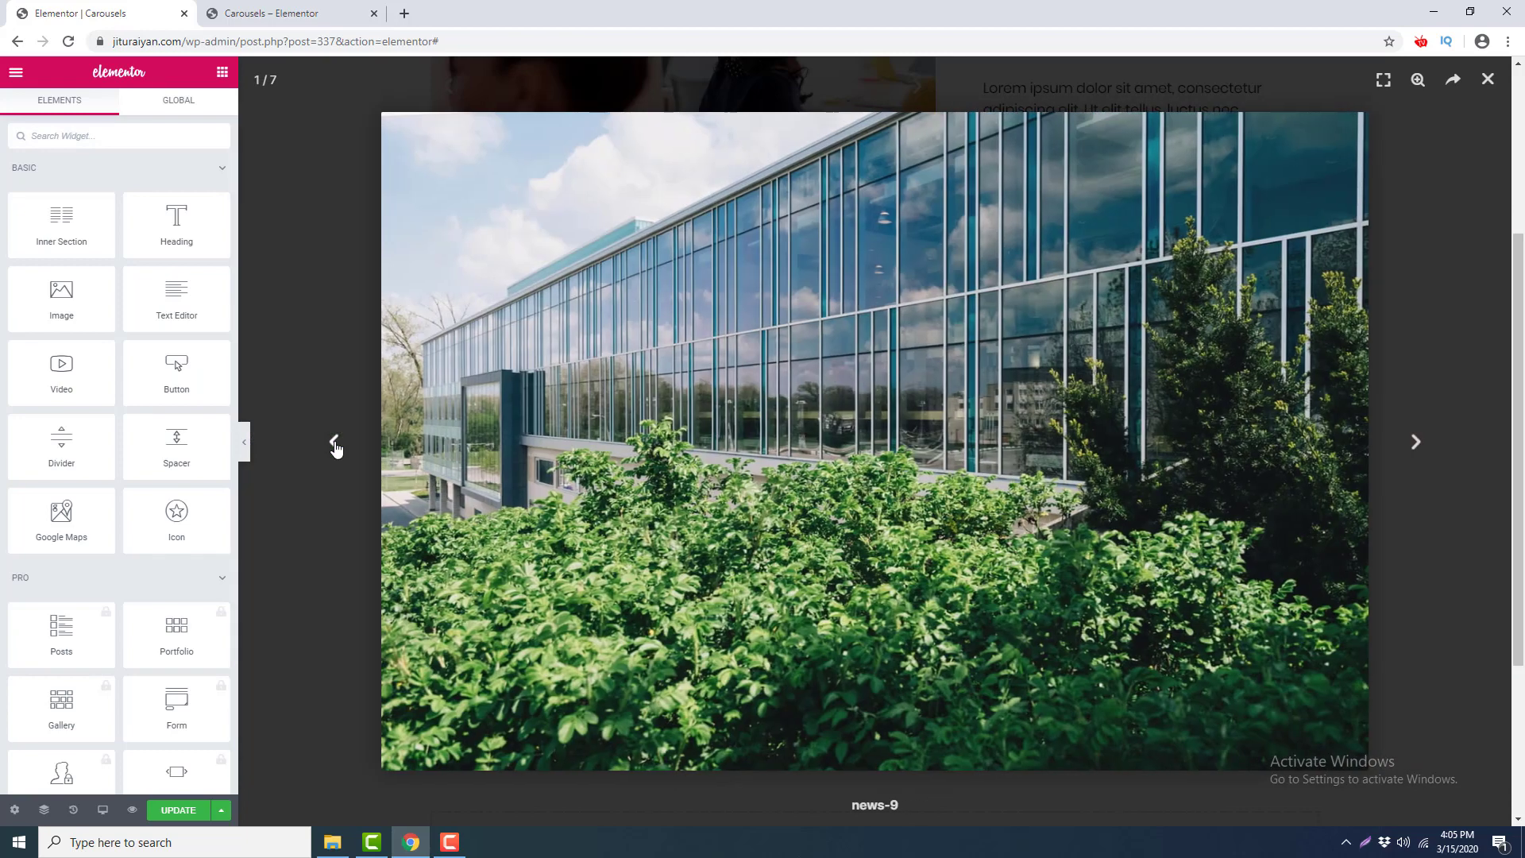
key("Escape")
Set a custom image spacing of 3 for the carousel under "Carousel with LightBox".
left_click(640, 608)
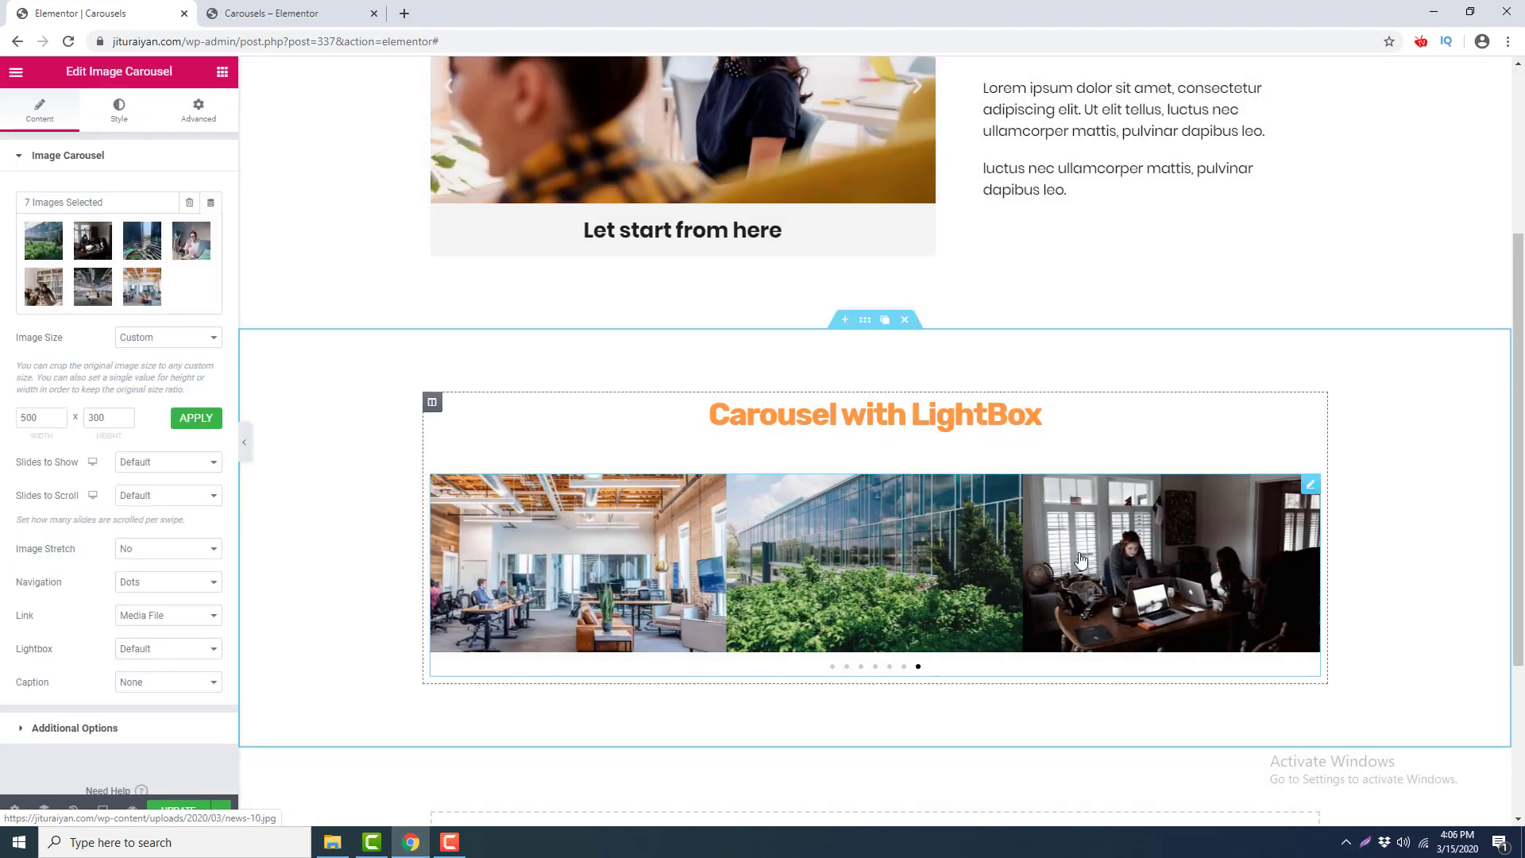
left_click(120, 112)
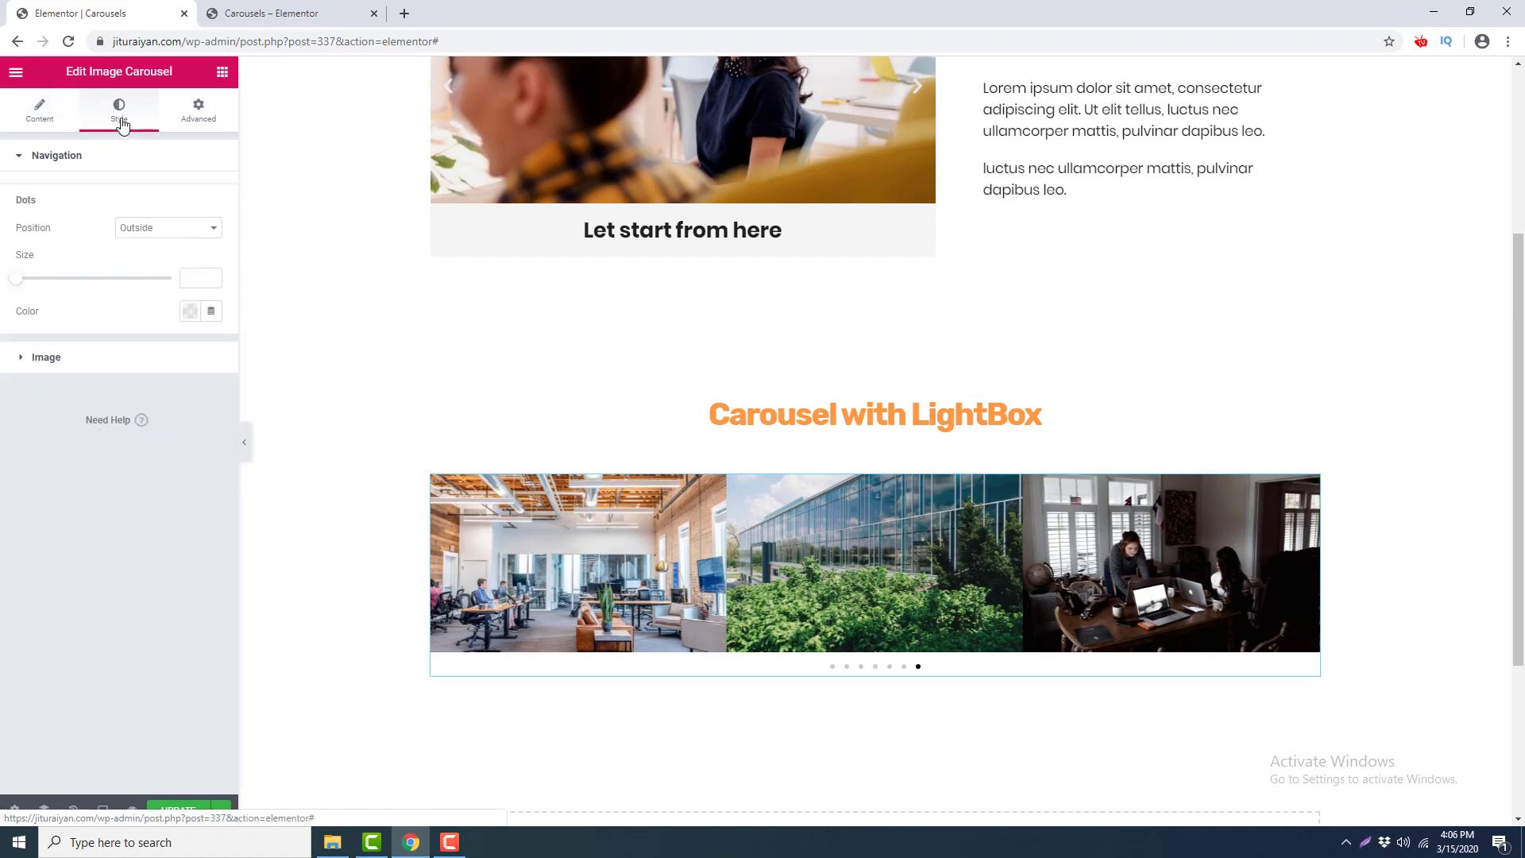
left_click(93, 356)
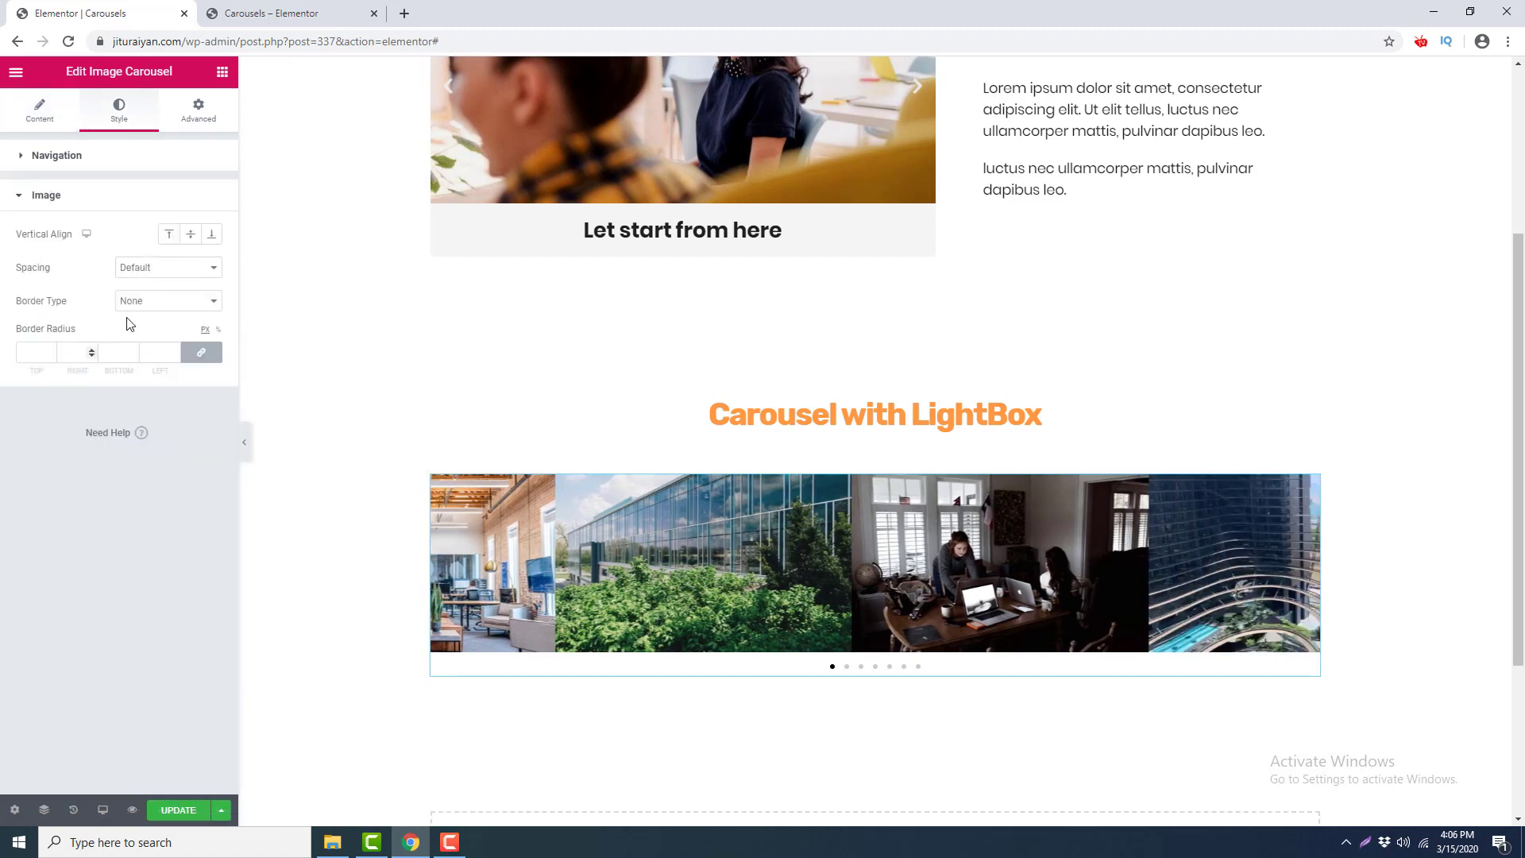
left_click(168, 275)
left_click(168, 290)
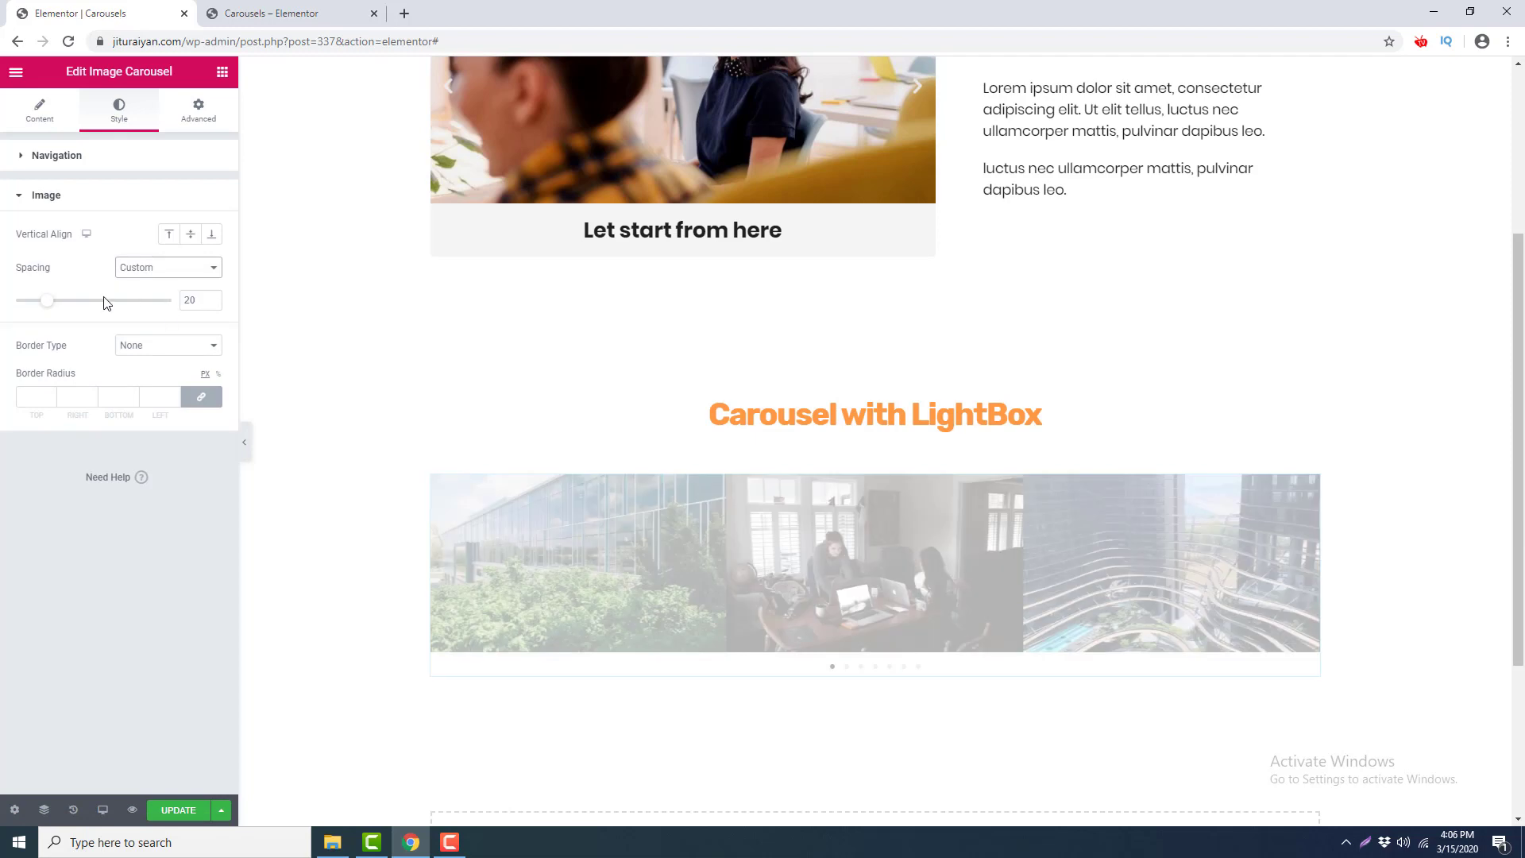
left_click_drag(46, 308, 19, 306)
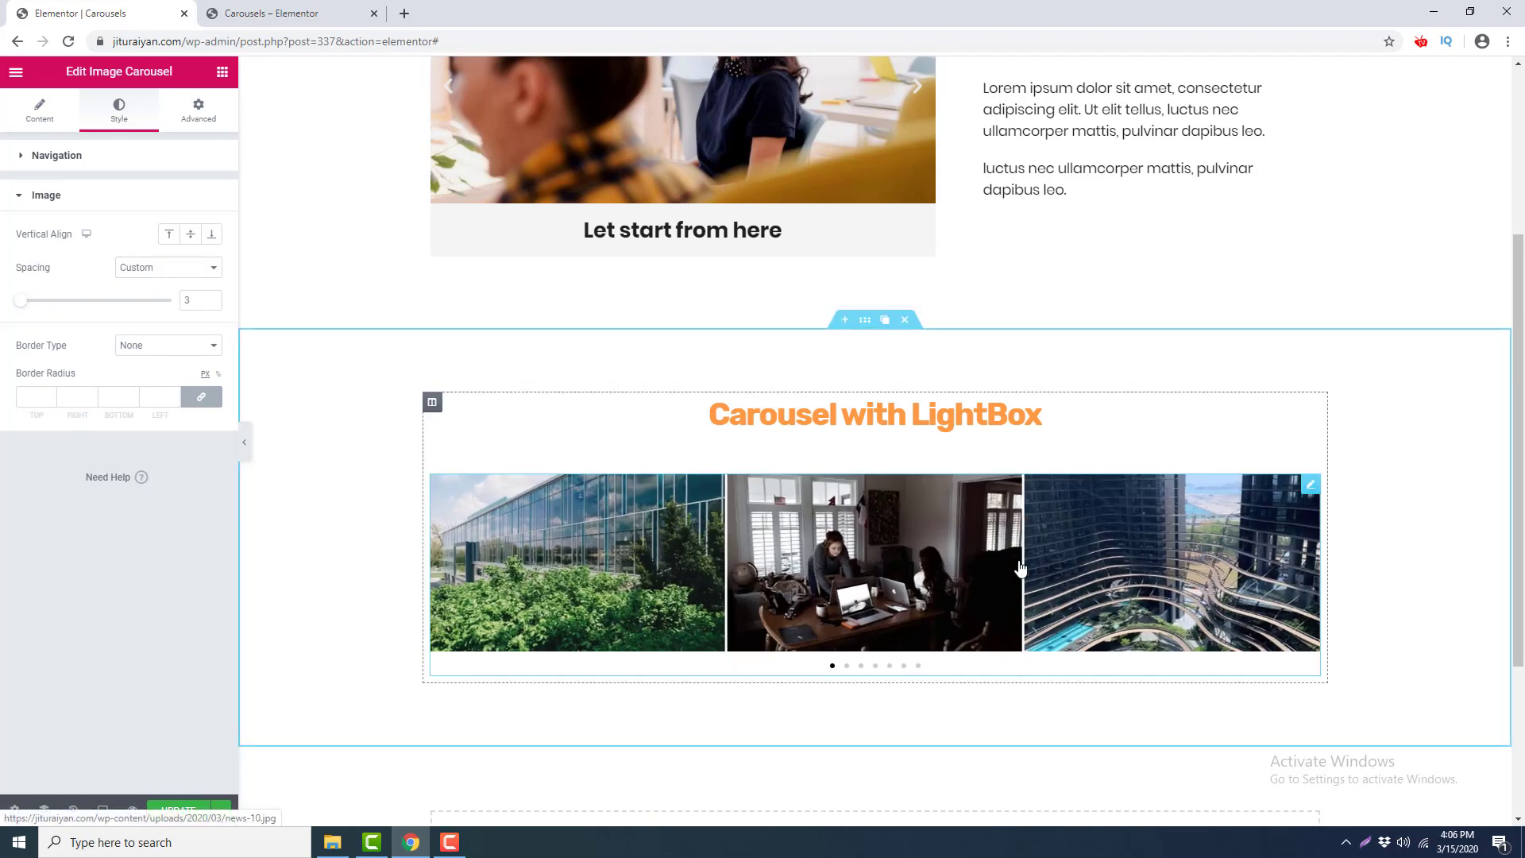
Add an Image Carousel widget below the "Logo Carousel" heading.
scroll(1116, 604, "down", 3)
scroll(848, 569, "up", 1)
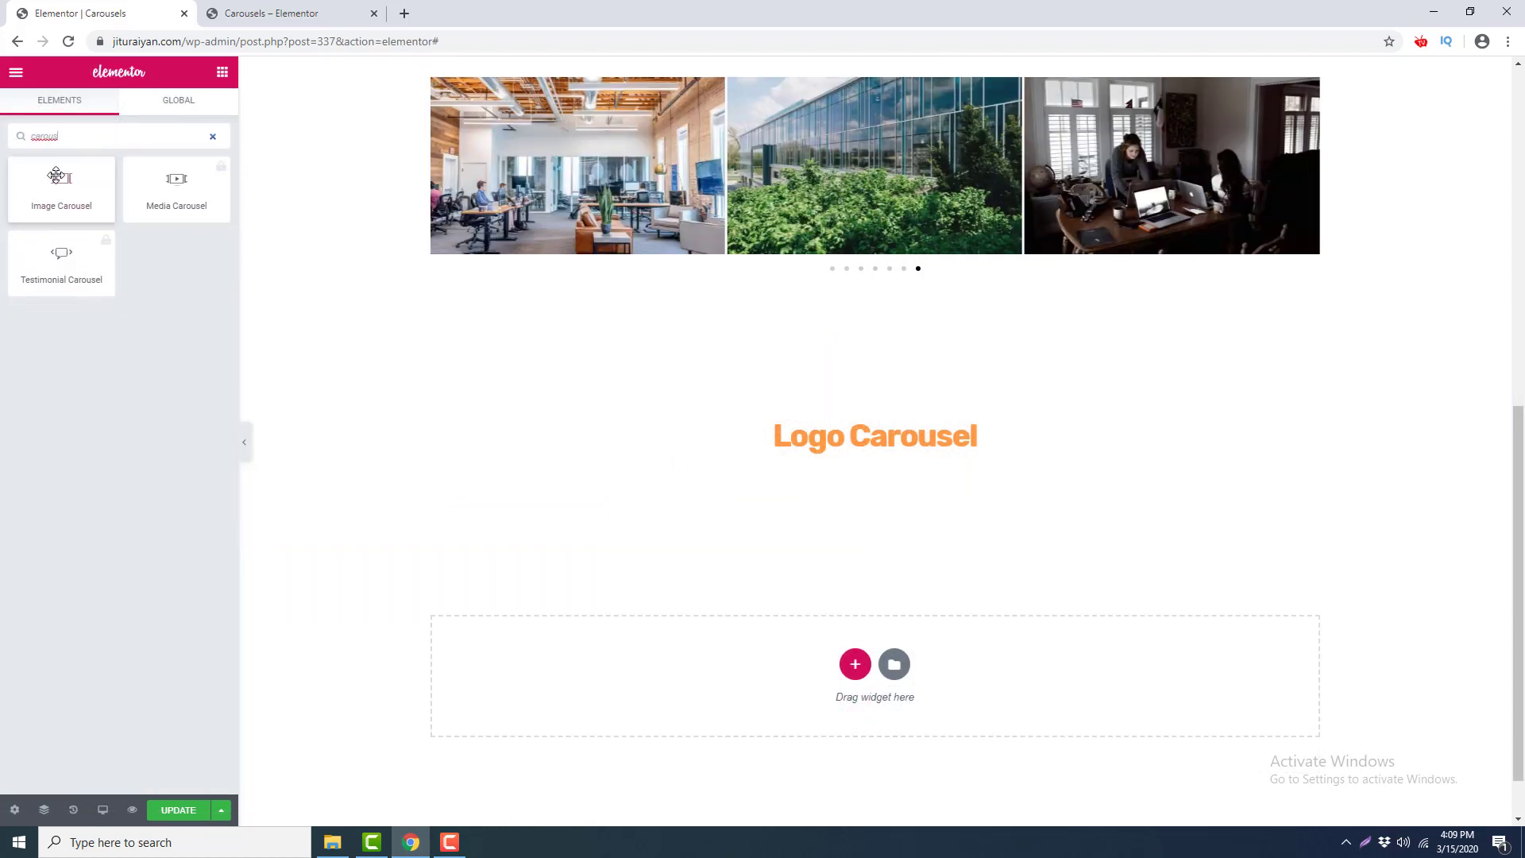
left_click_drag(55, 175, 892, 471)
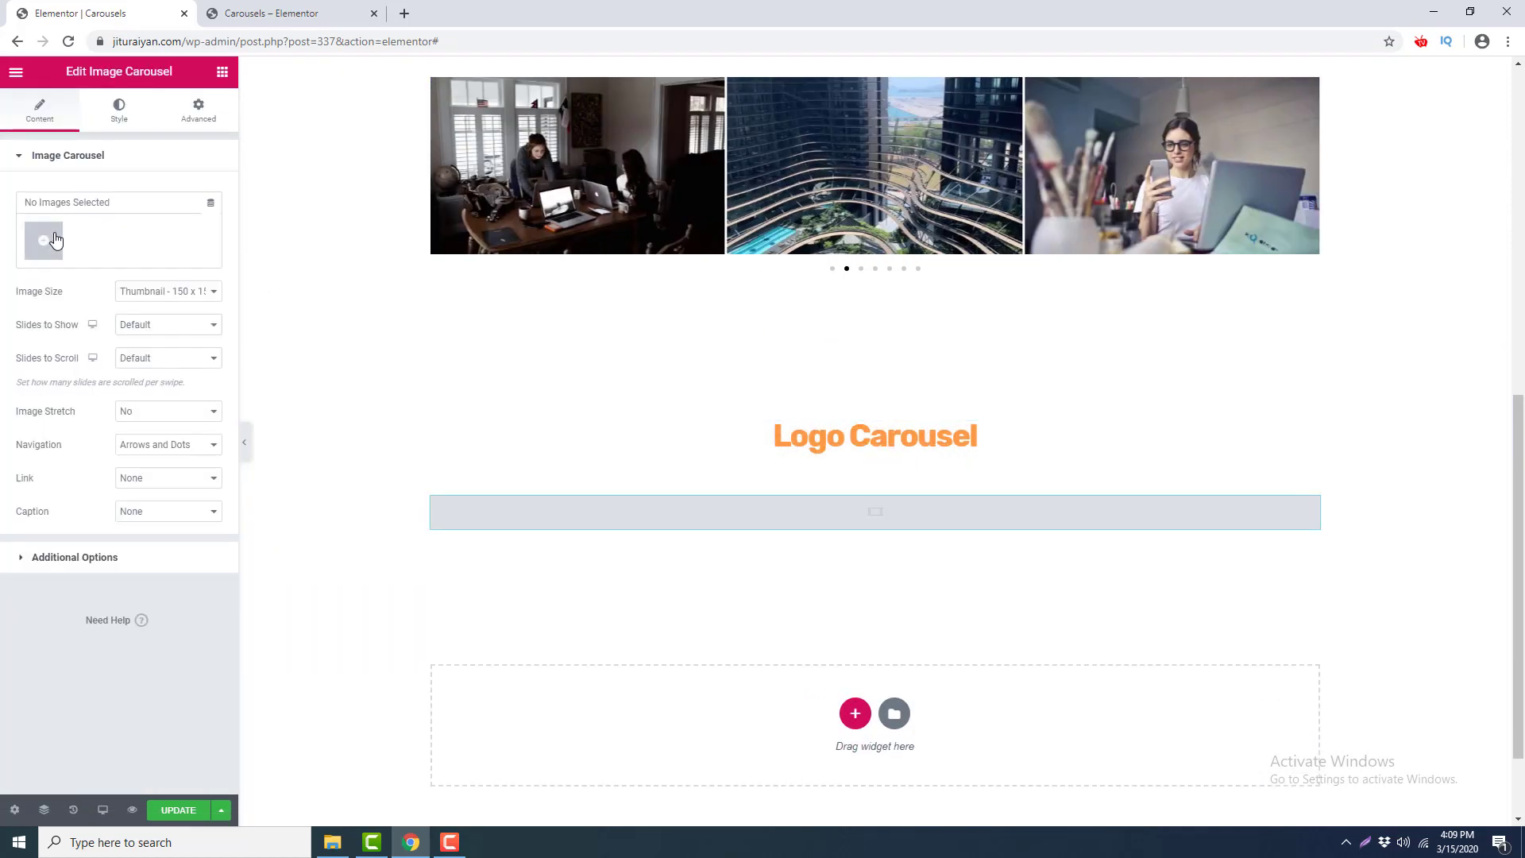
Create a gallery from the eight company logos, Darkside through Madrin, and insert it into the new carousel.
left_click(44, 241)
left_click(247, 499)
left_click(364, 499)
left_click(481, 499)
left_click(598, 499)
left_click(716, 499)
left_click(833, 499)
left_click(951, 499)
left_click(1067, 499)
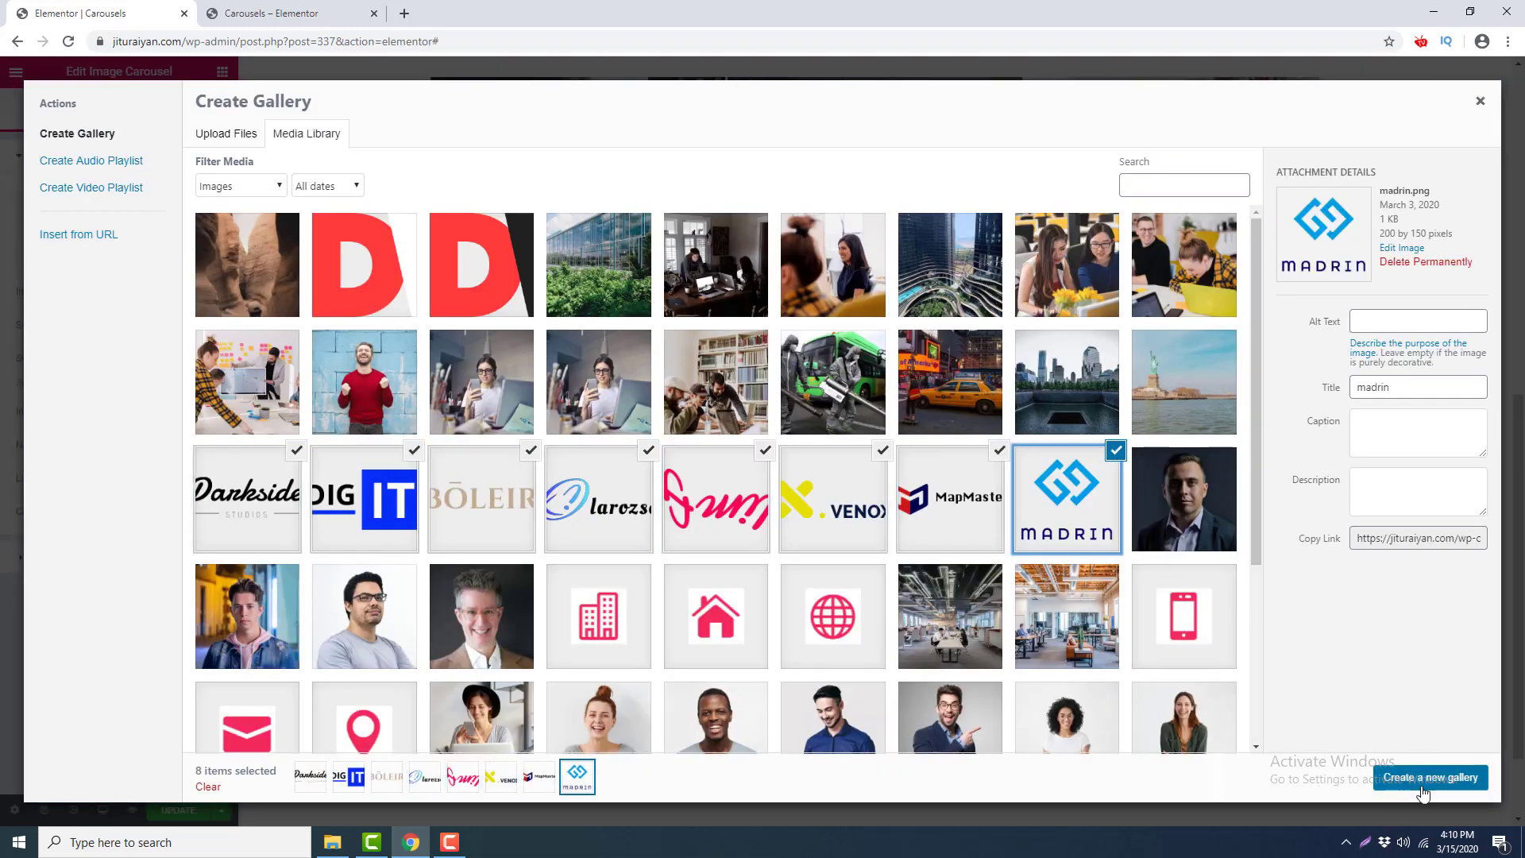
left_click(1430, 778)
left_click(1447, 776)
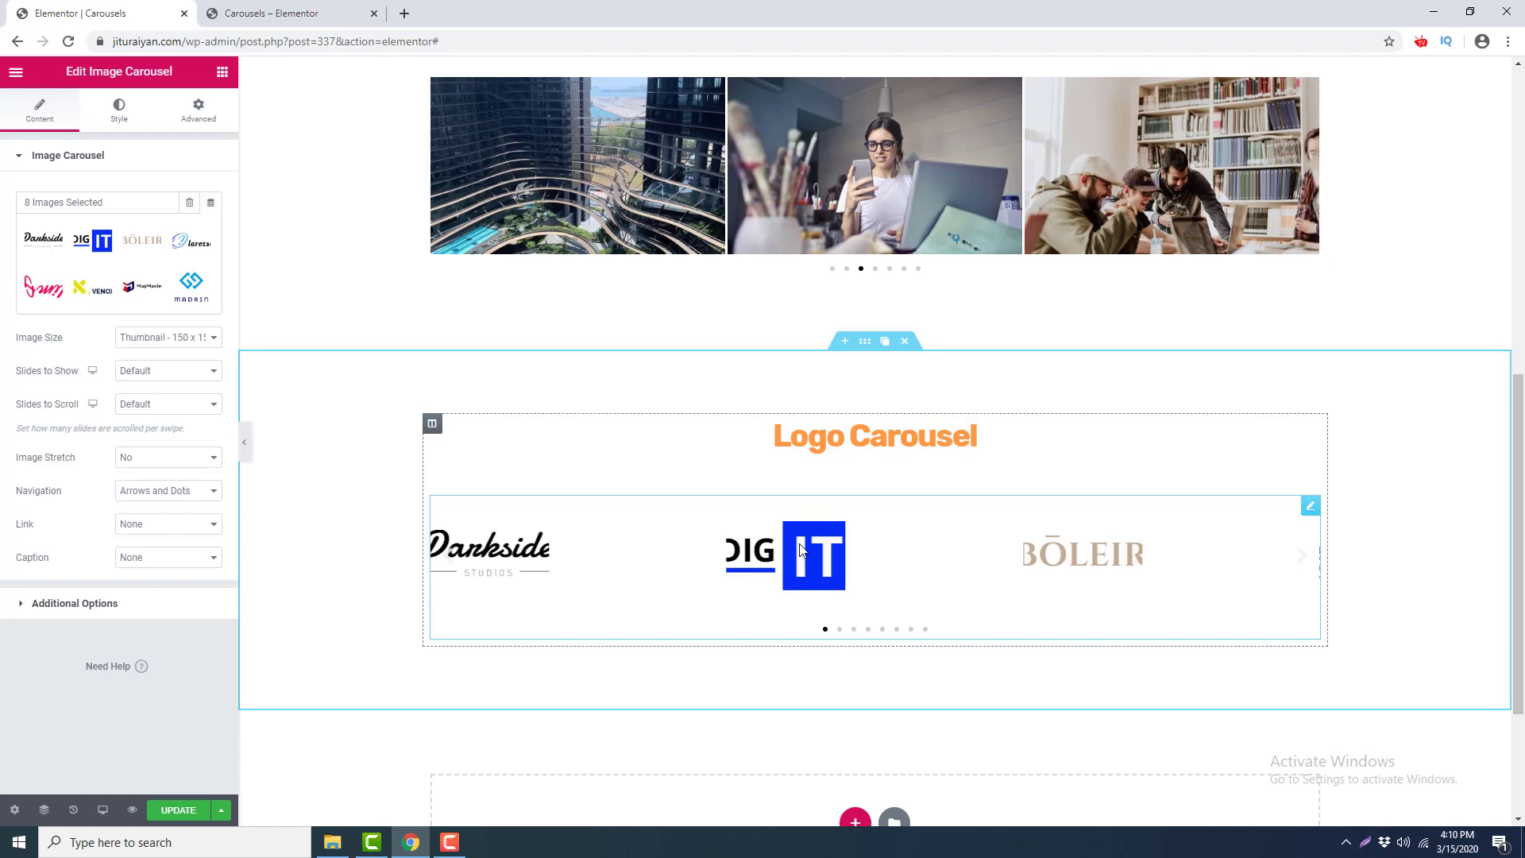
Set the logo carousel's image size to Full and its slides to show to 5.
left_click(195, 342)
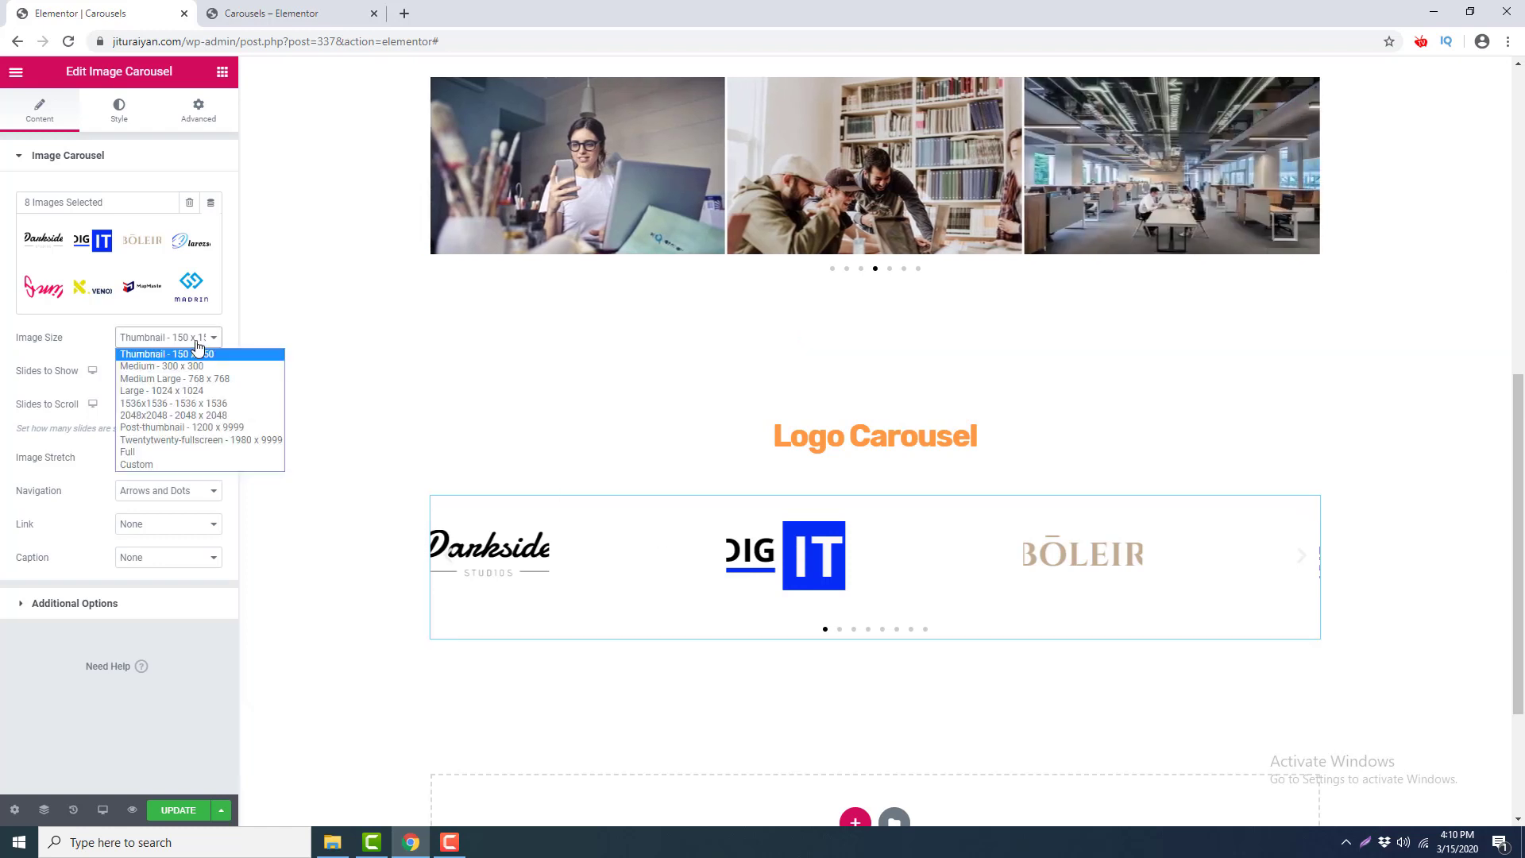
left_click(192, 451)
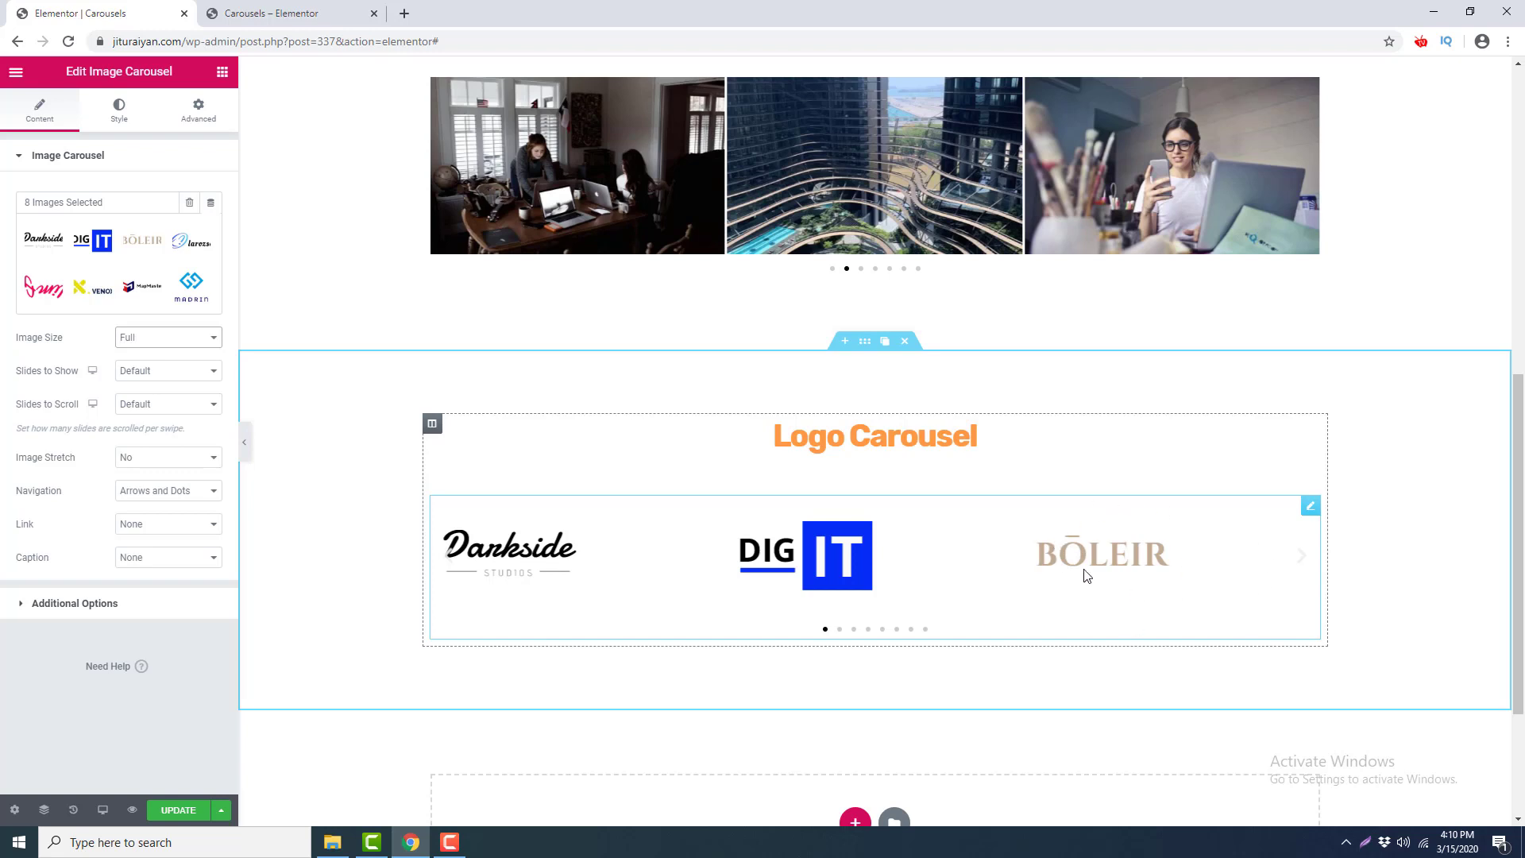
left_click(157, 372)
left_click(156, 438)
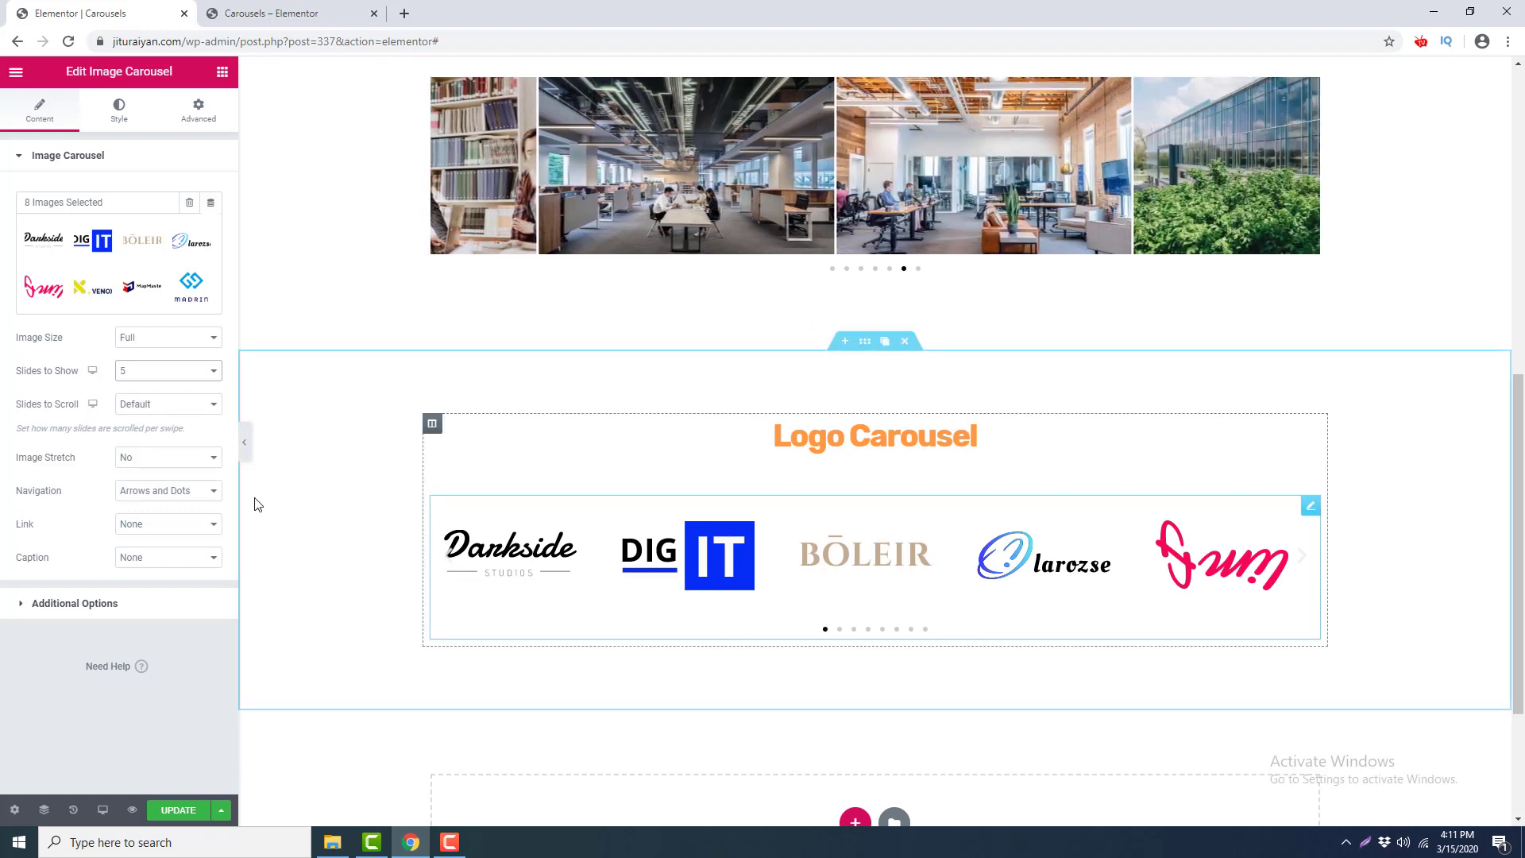
Set the logo carousel's navigation to None and update the page.
left_click(211, 494)
left_click(173, 541)
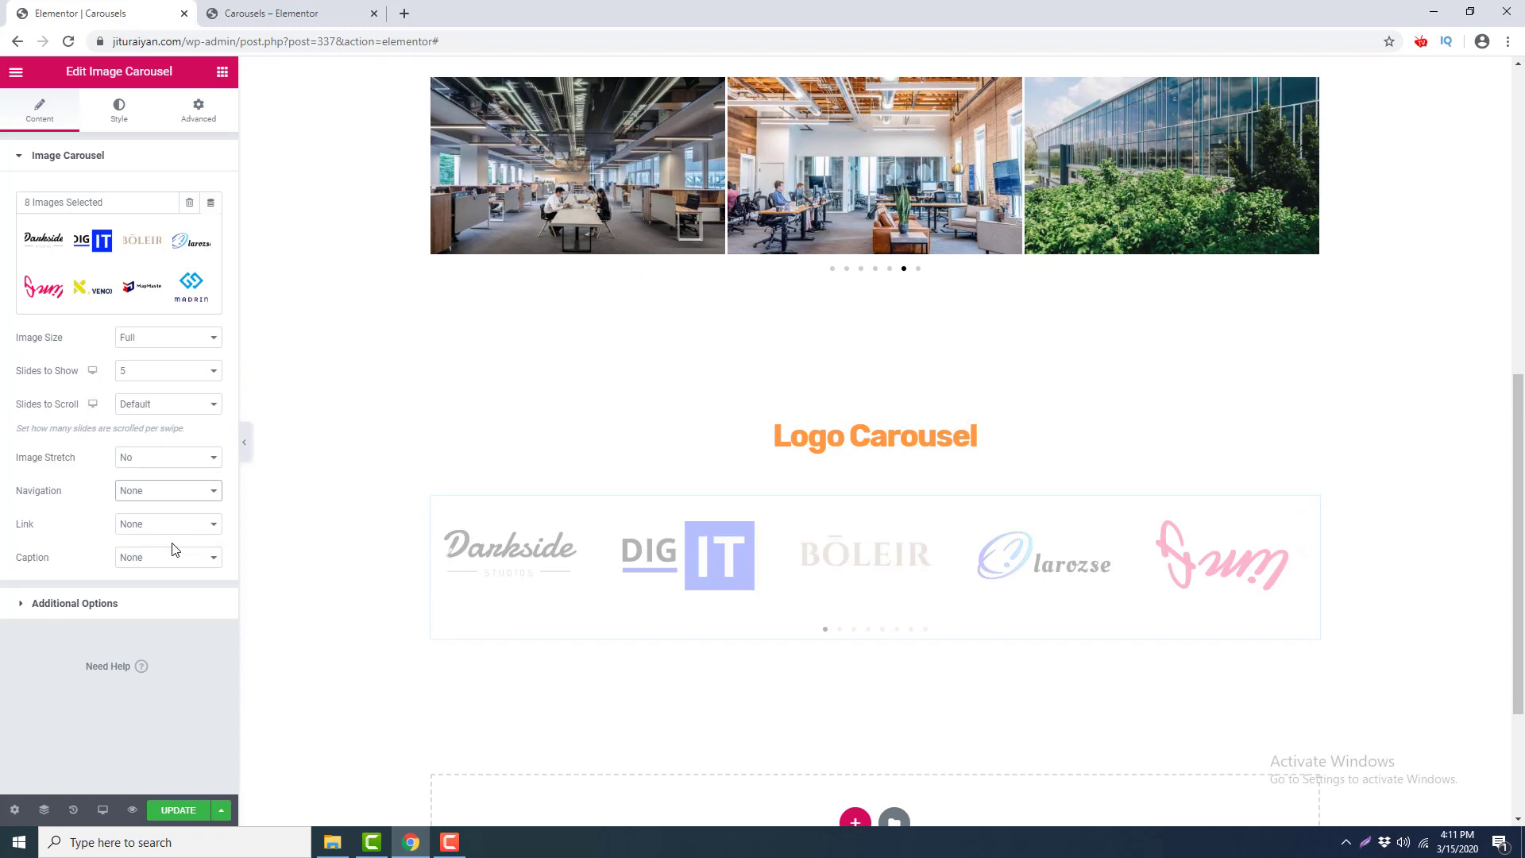
left_click(178, 811)
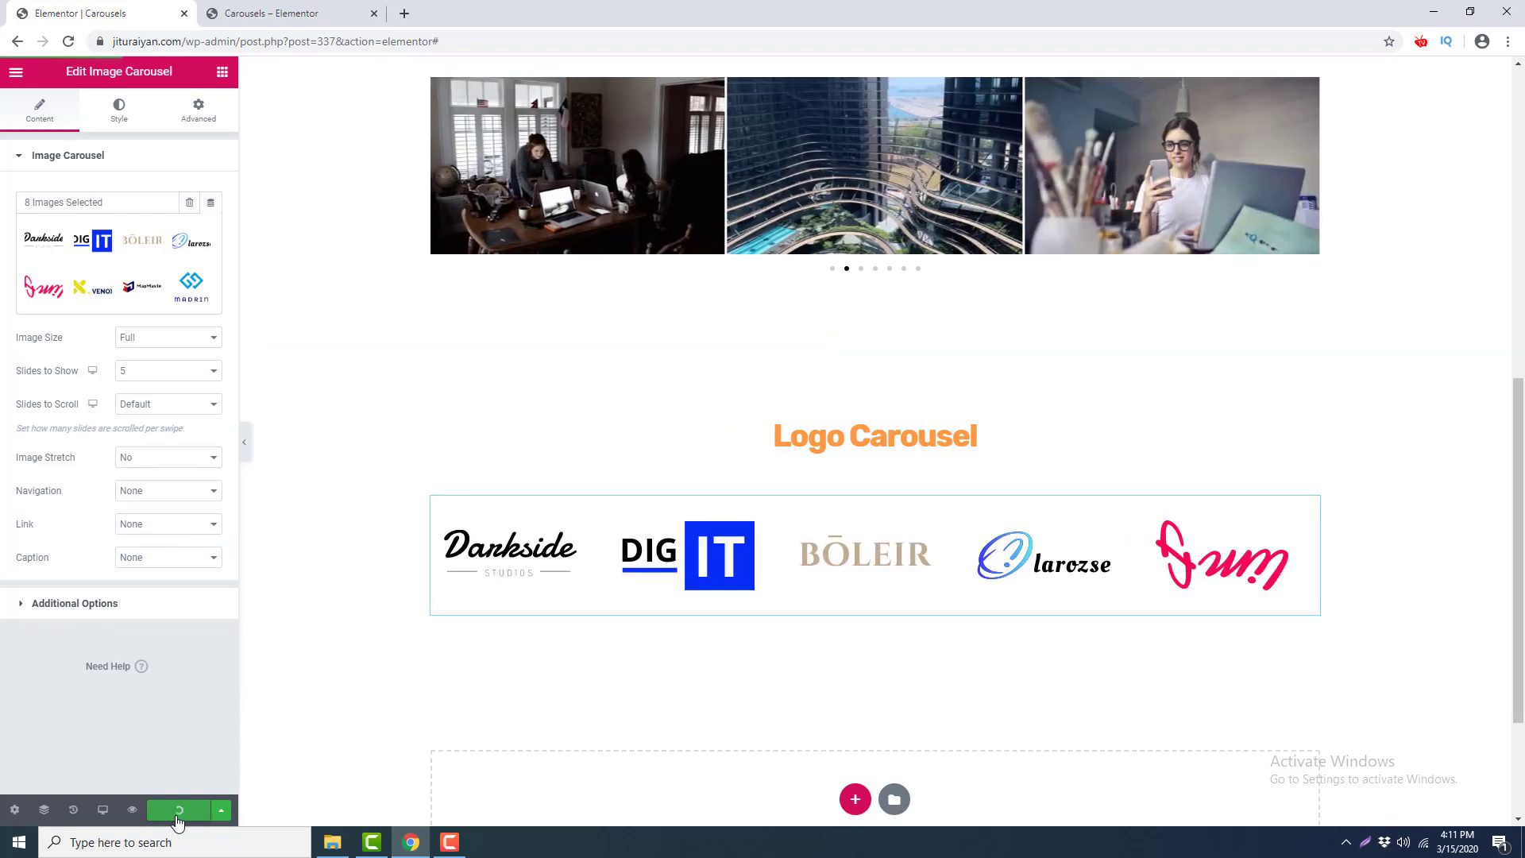
Switch to the Carousels page preview and examine the caption, lightbox and logo carousels.
left_click(276, 13)
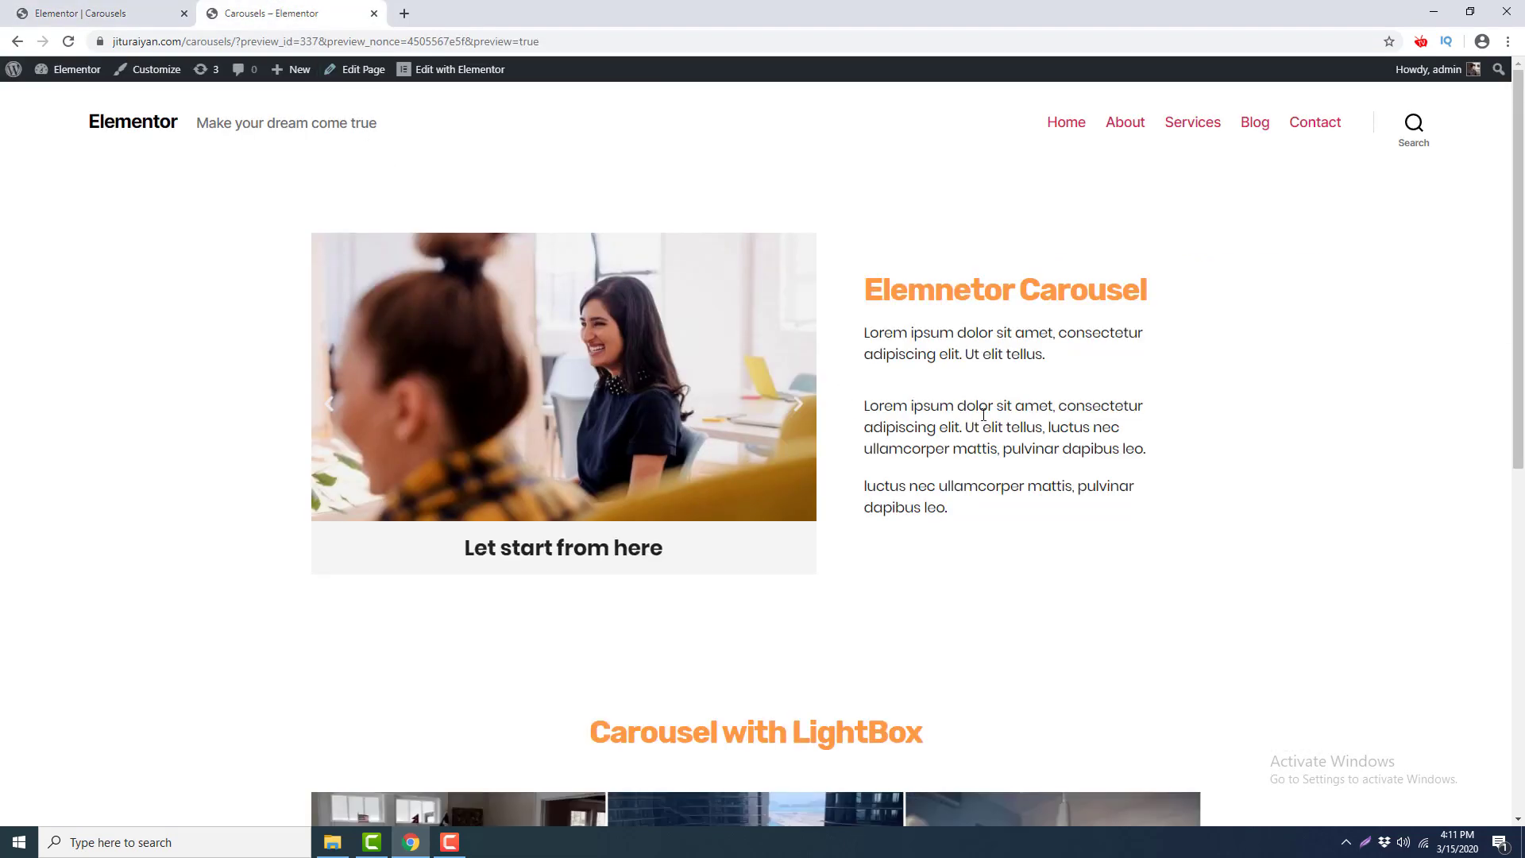
scroll(984, 414, "down", 8)
scroll(1190, 500, "up", 5)
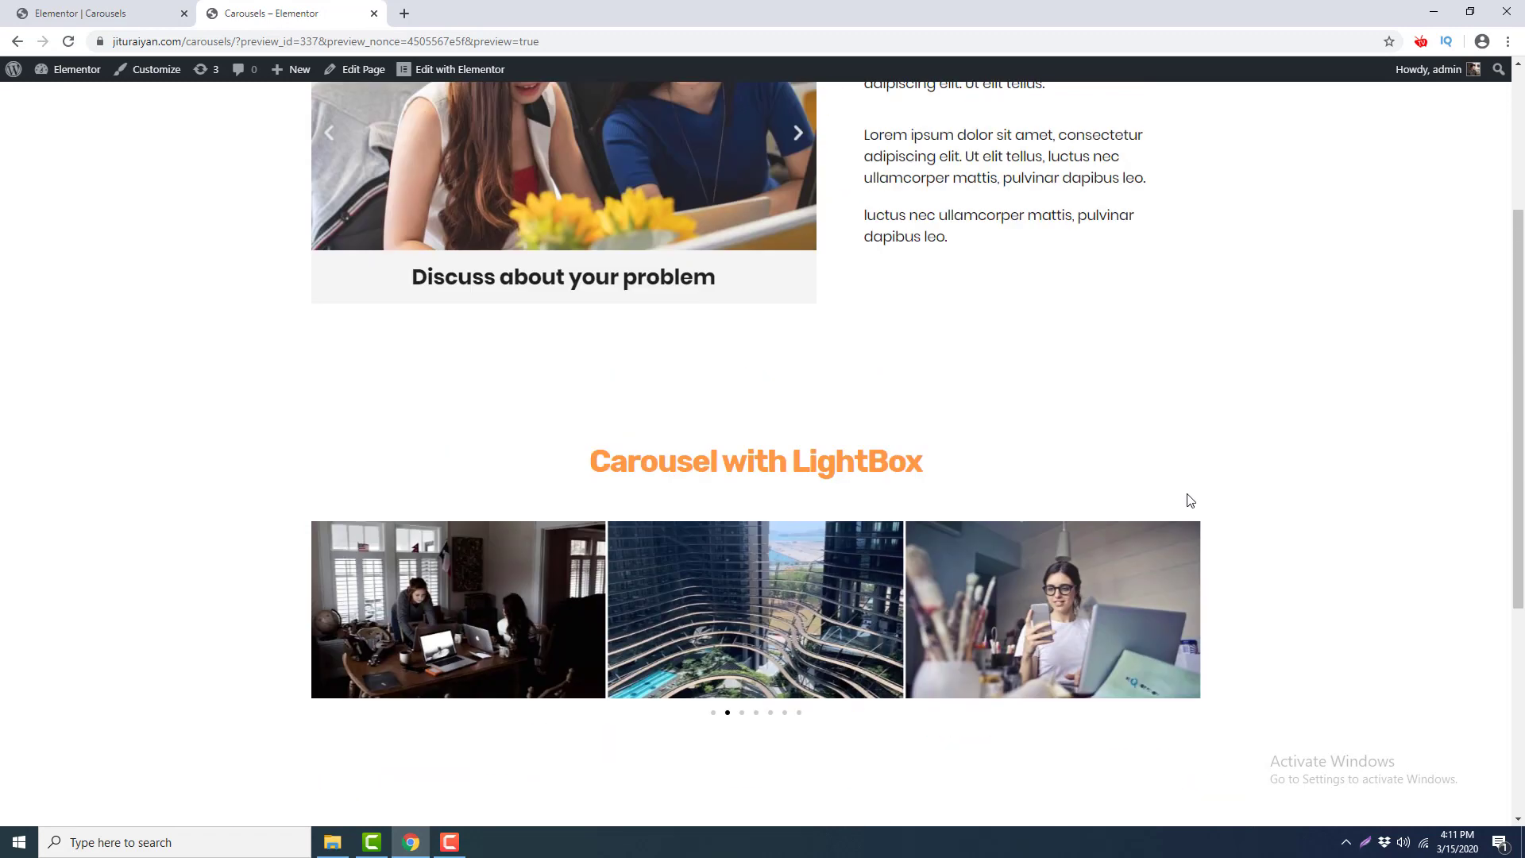
scroll(1190, 501, "up", 4)
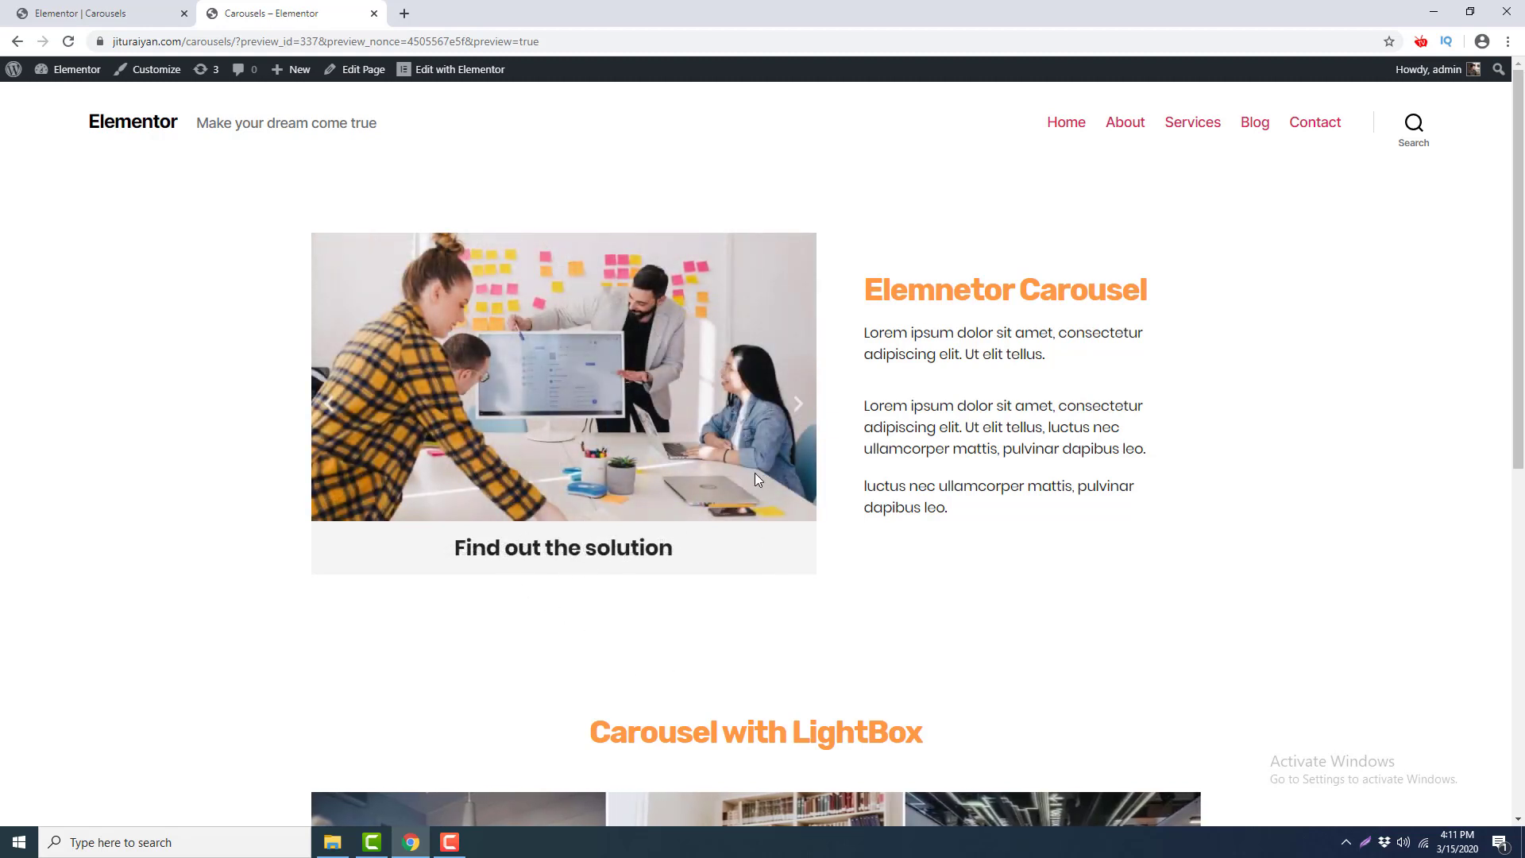
scroll(1100, 475, "down", 5)
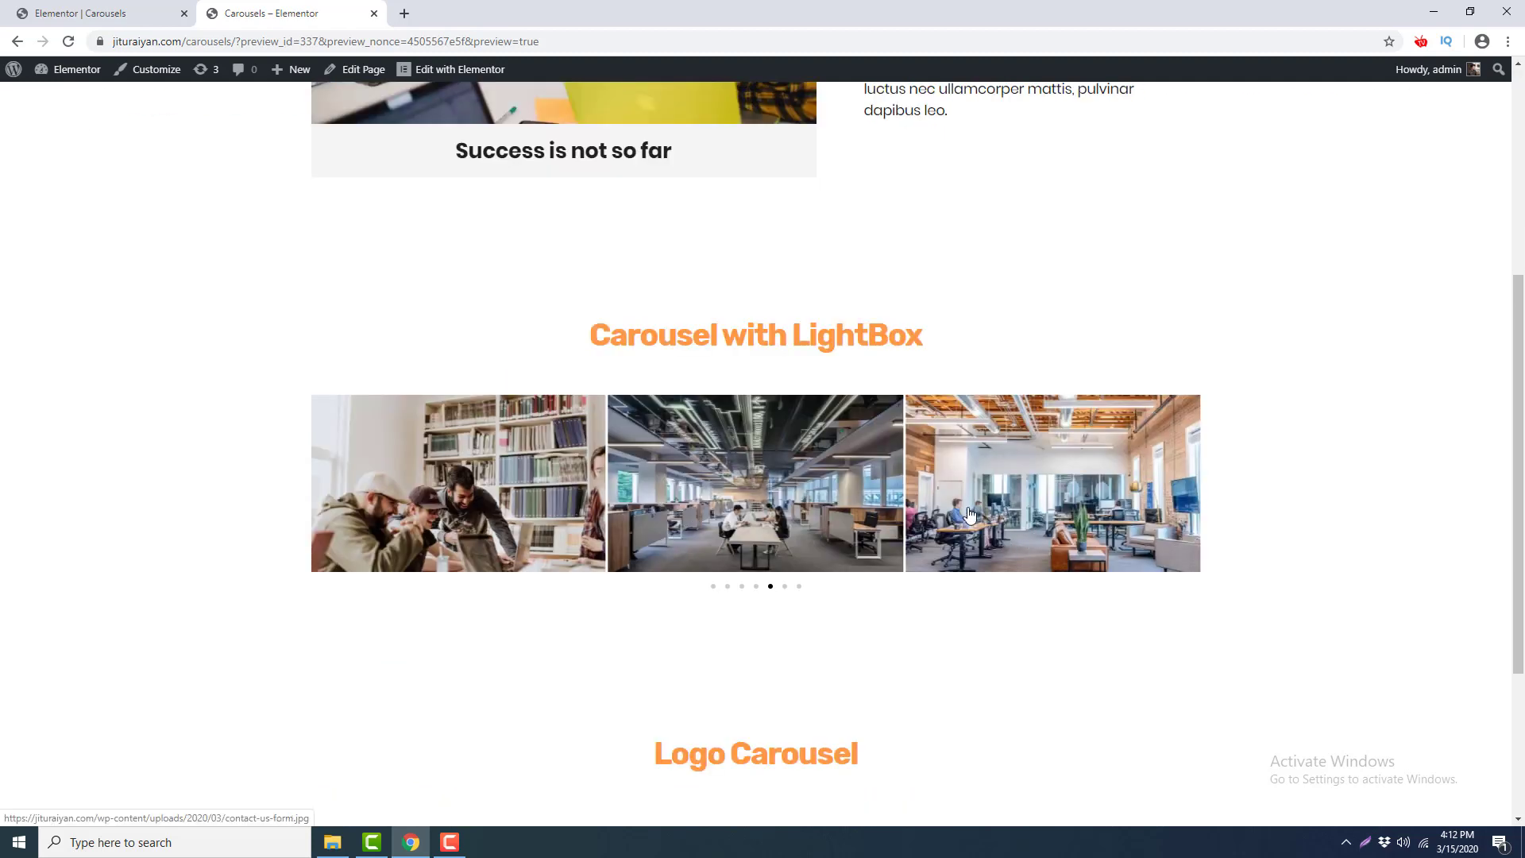
Open the bookshelf group photo in the preview's lightbox, close it and check the logo carousel below.
left_click(525, 508)
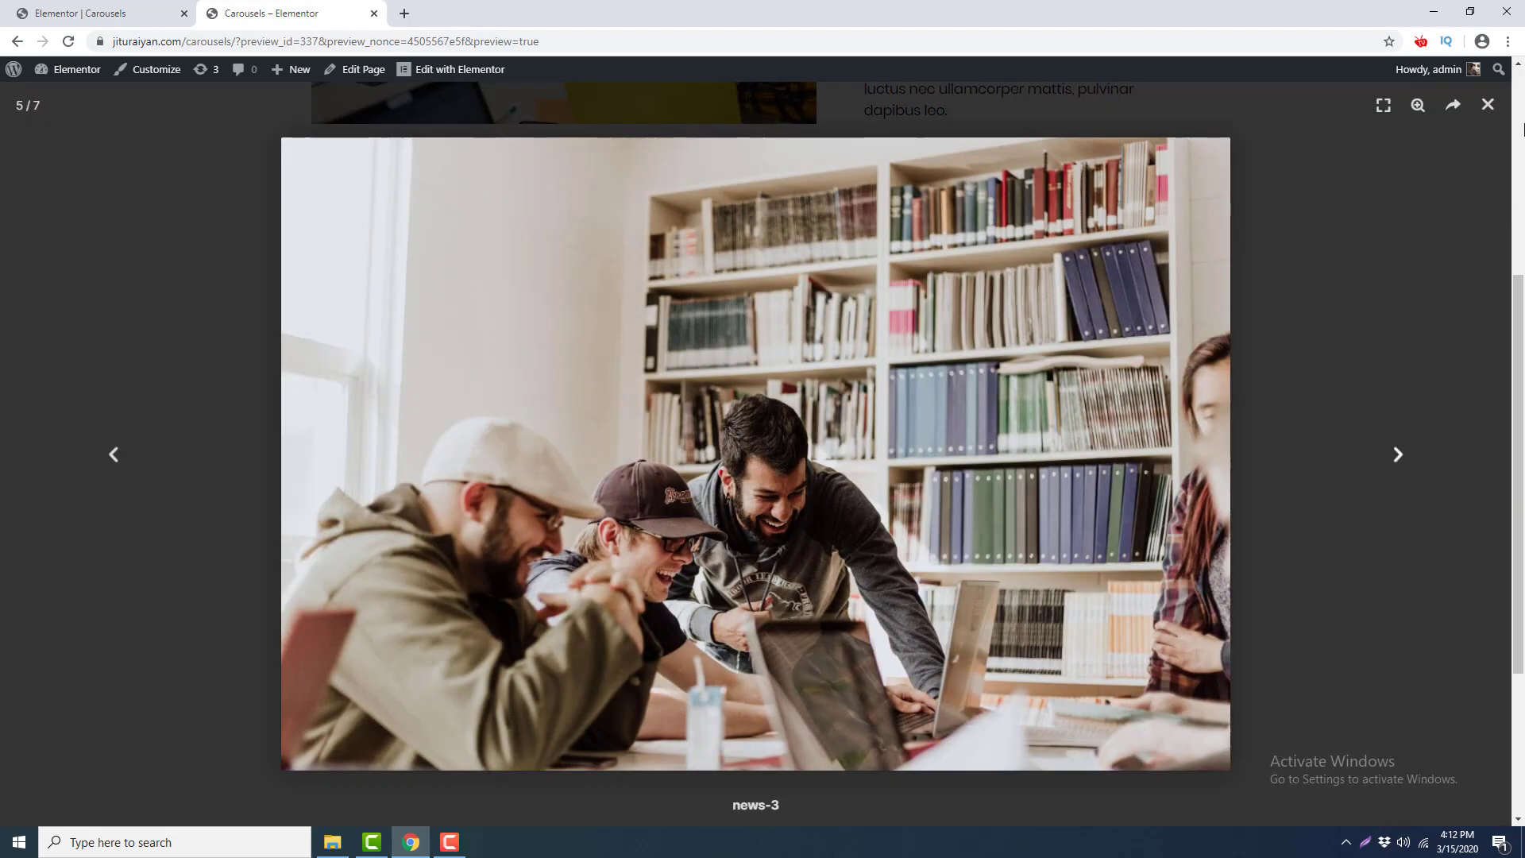
left_click(1488, 104)
scroll(812, 568, "down", 3)
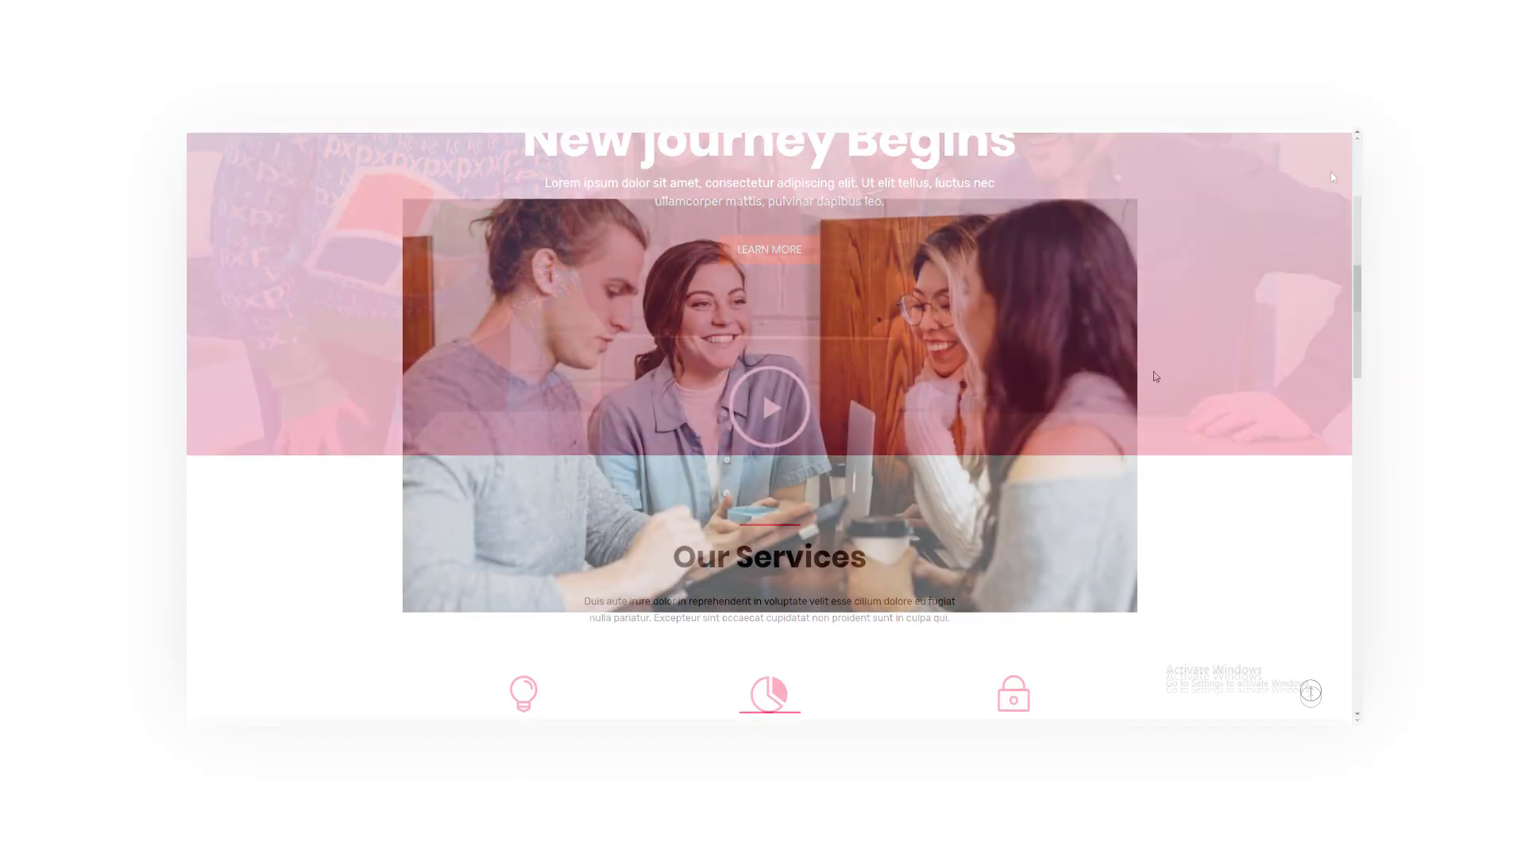
left_click(774, 403)
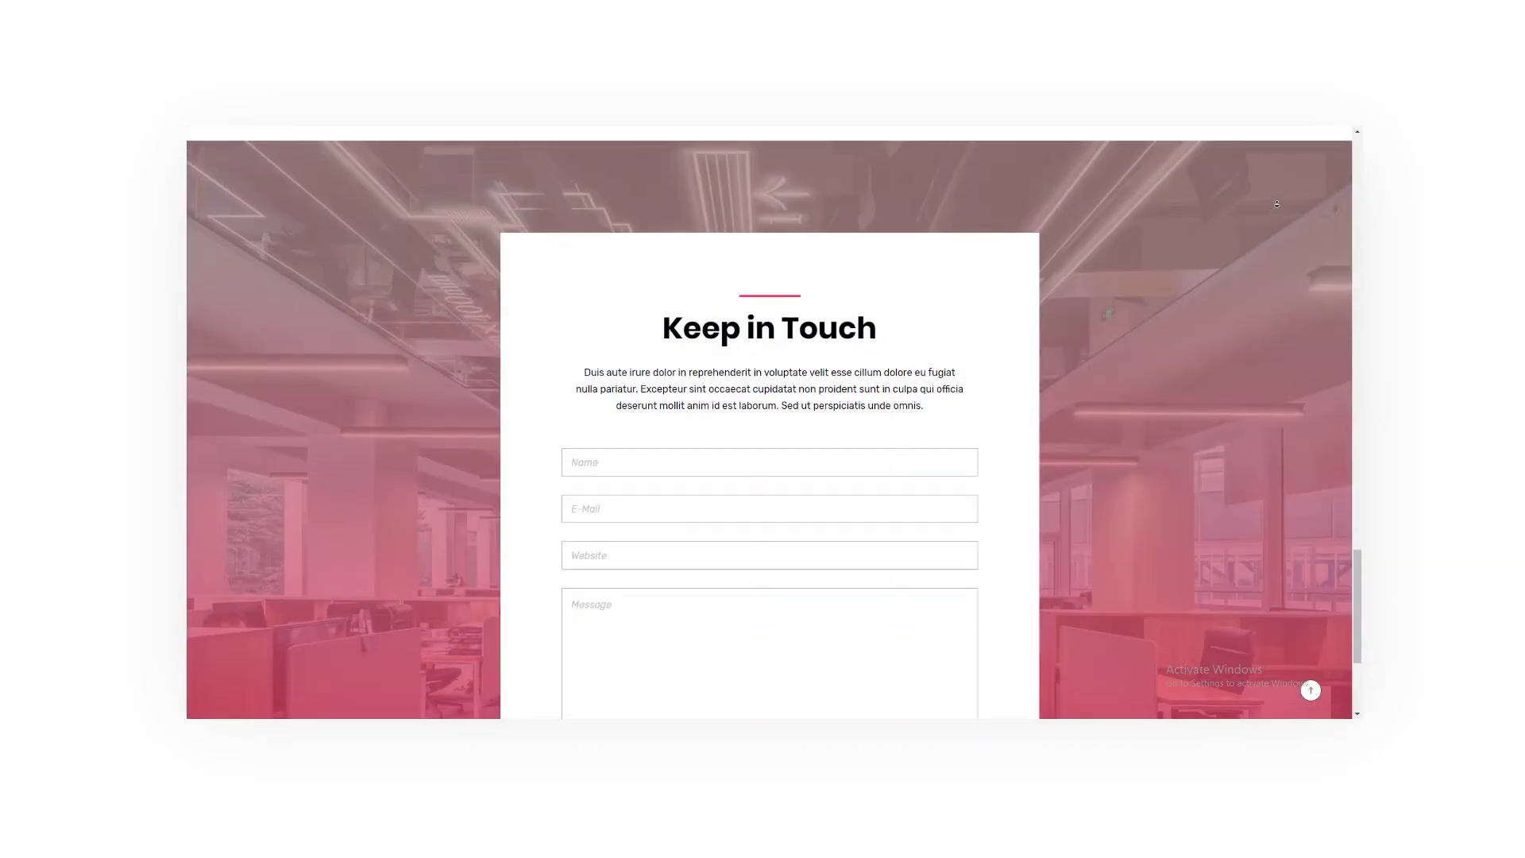